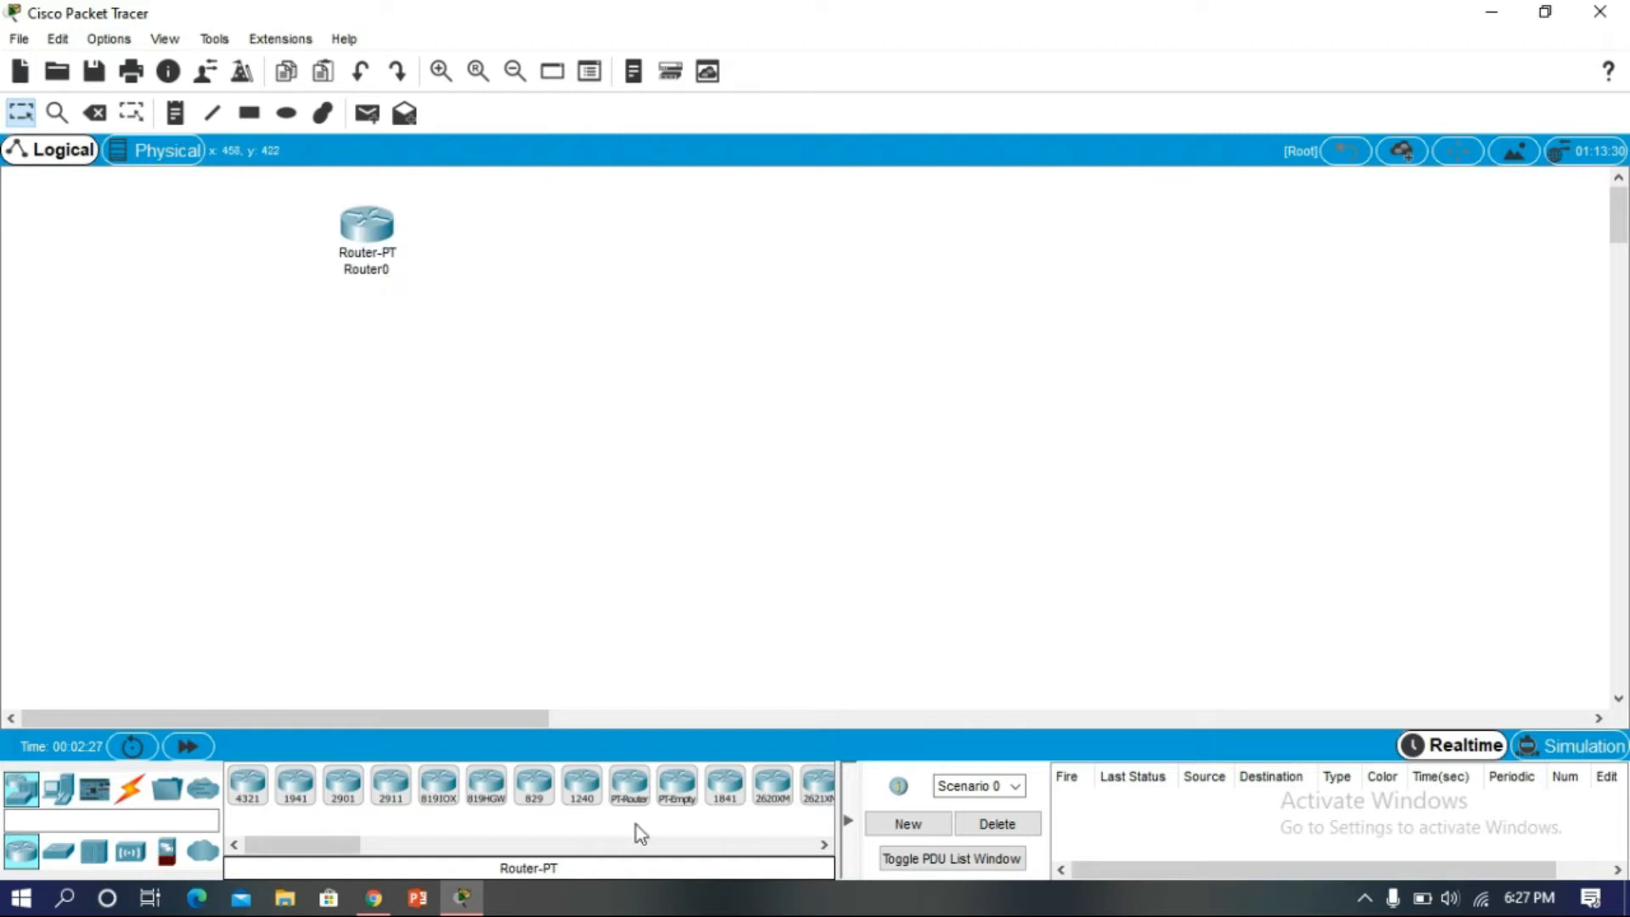
- Add two more generic PT-Router routers in a row beside Router0, evenly spaced across the workspace
left_click(629, 785)
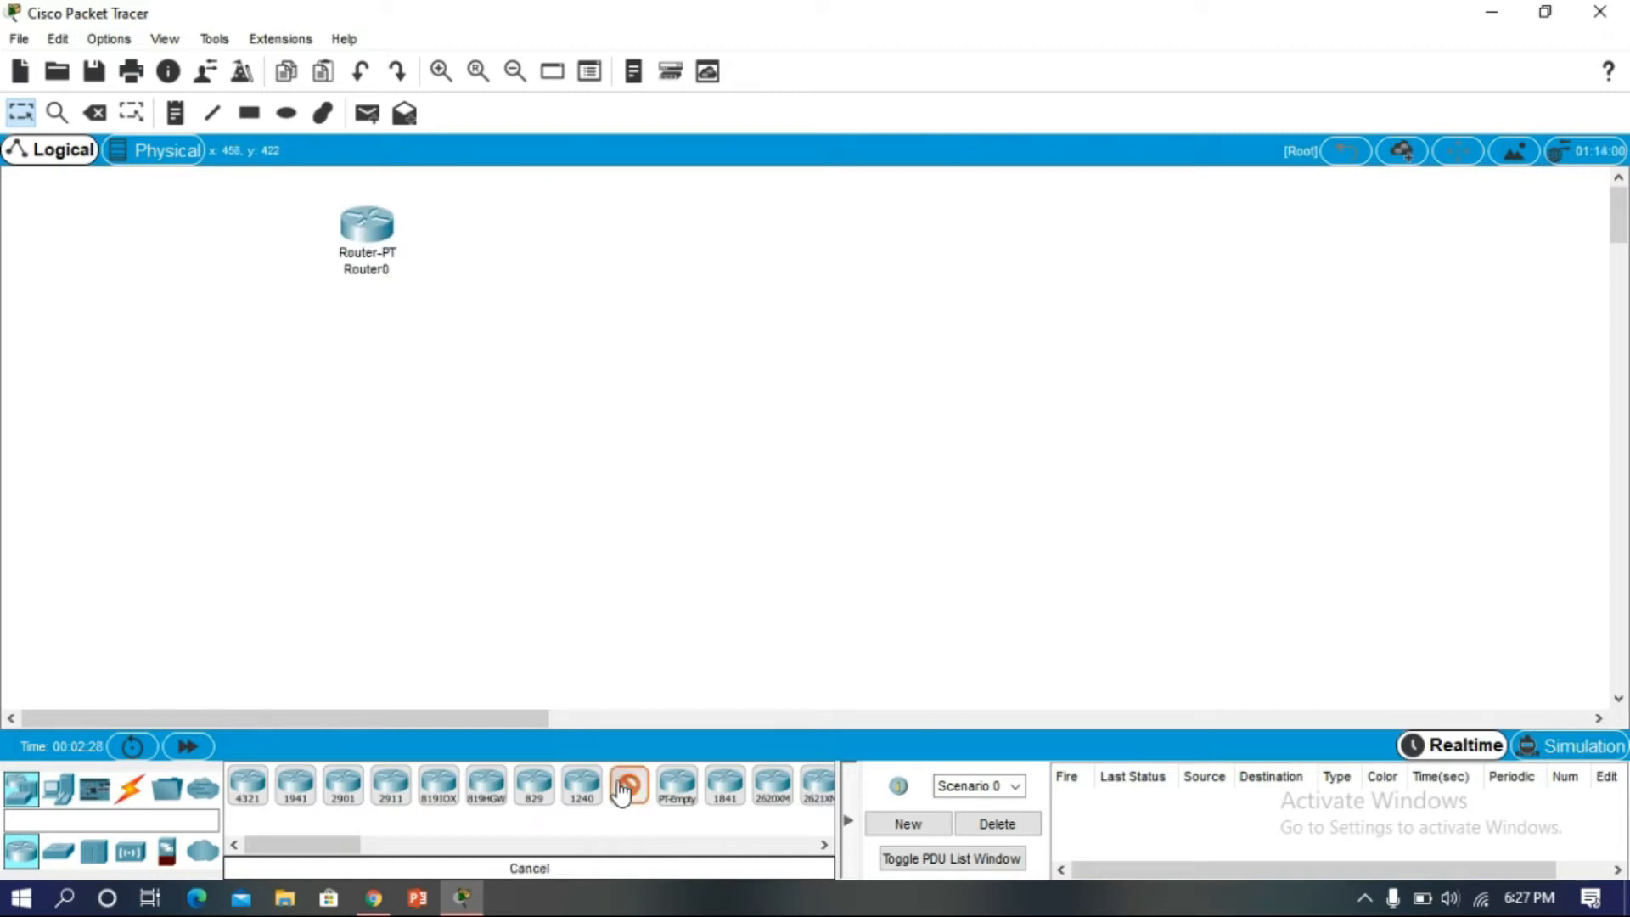
left_click(720, 220)
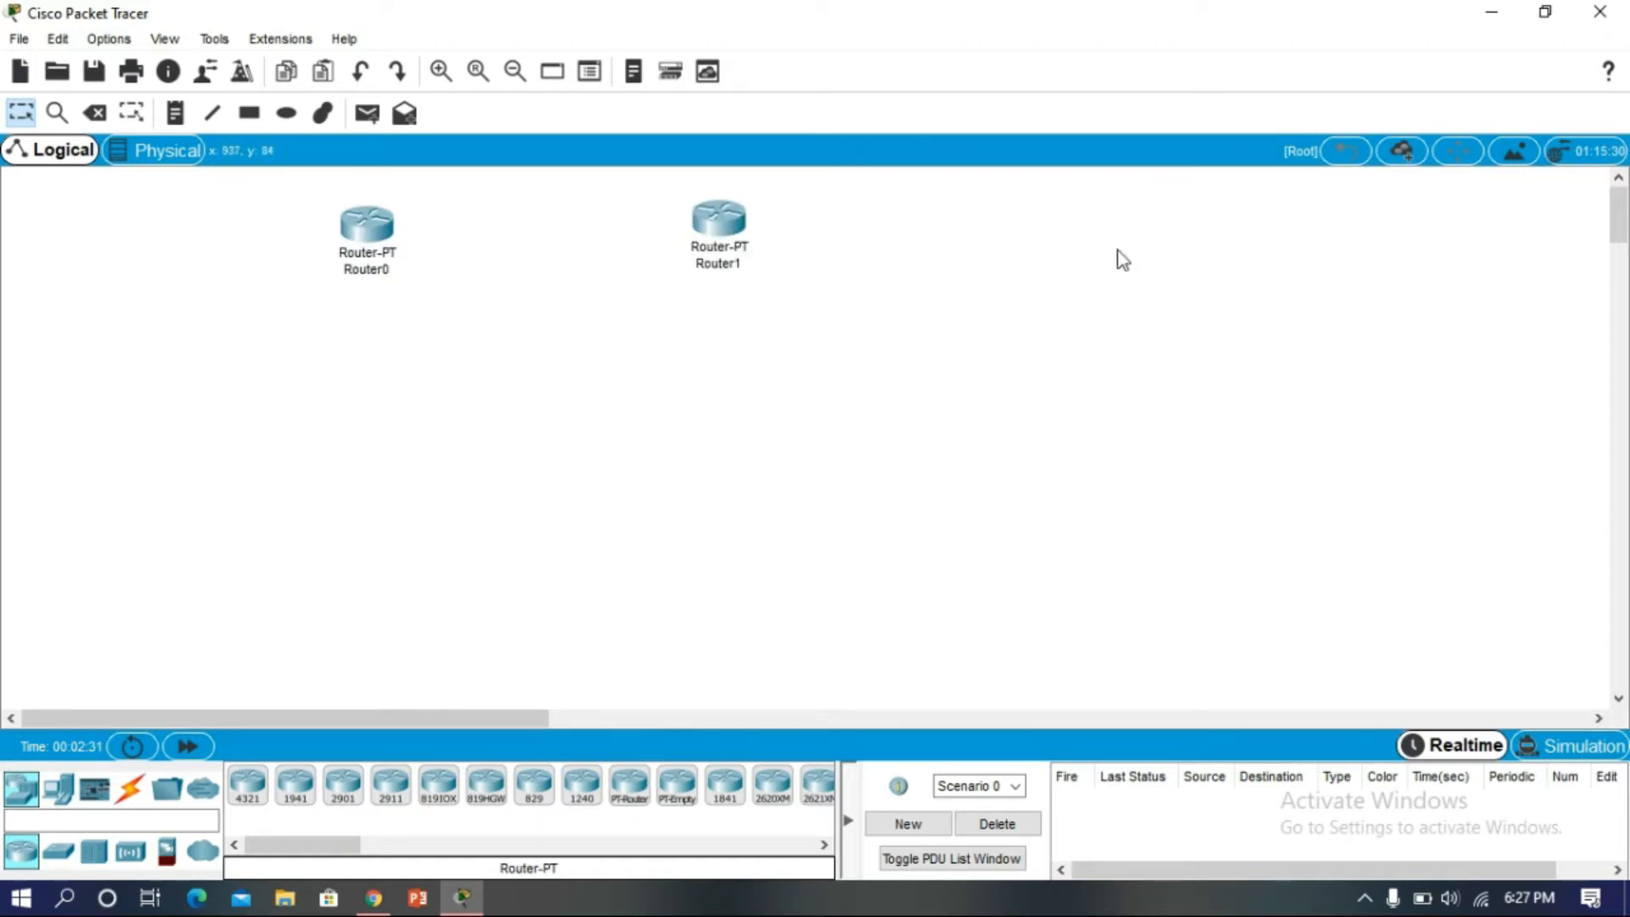
left_click(629, 785)
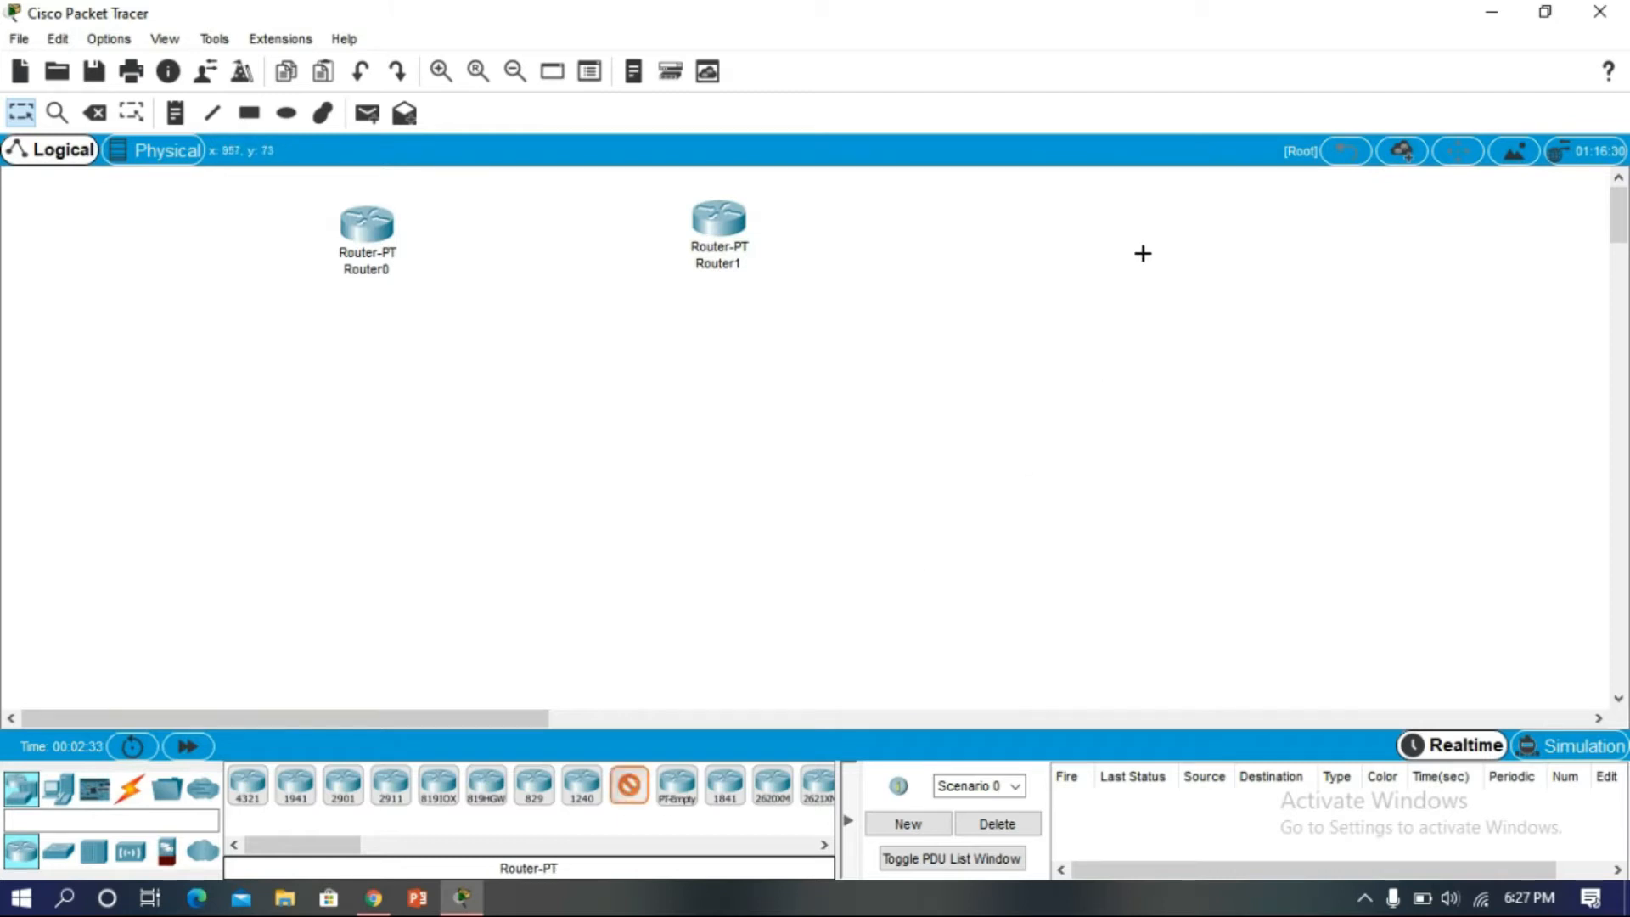
left_click(1090, 222)
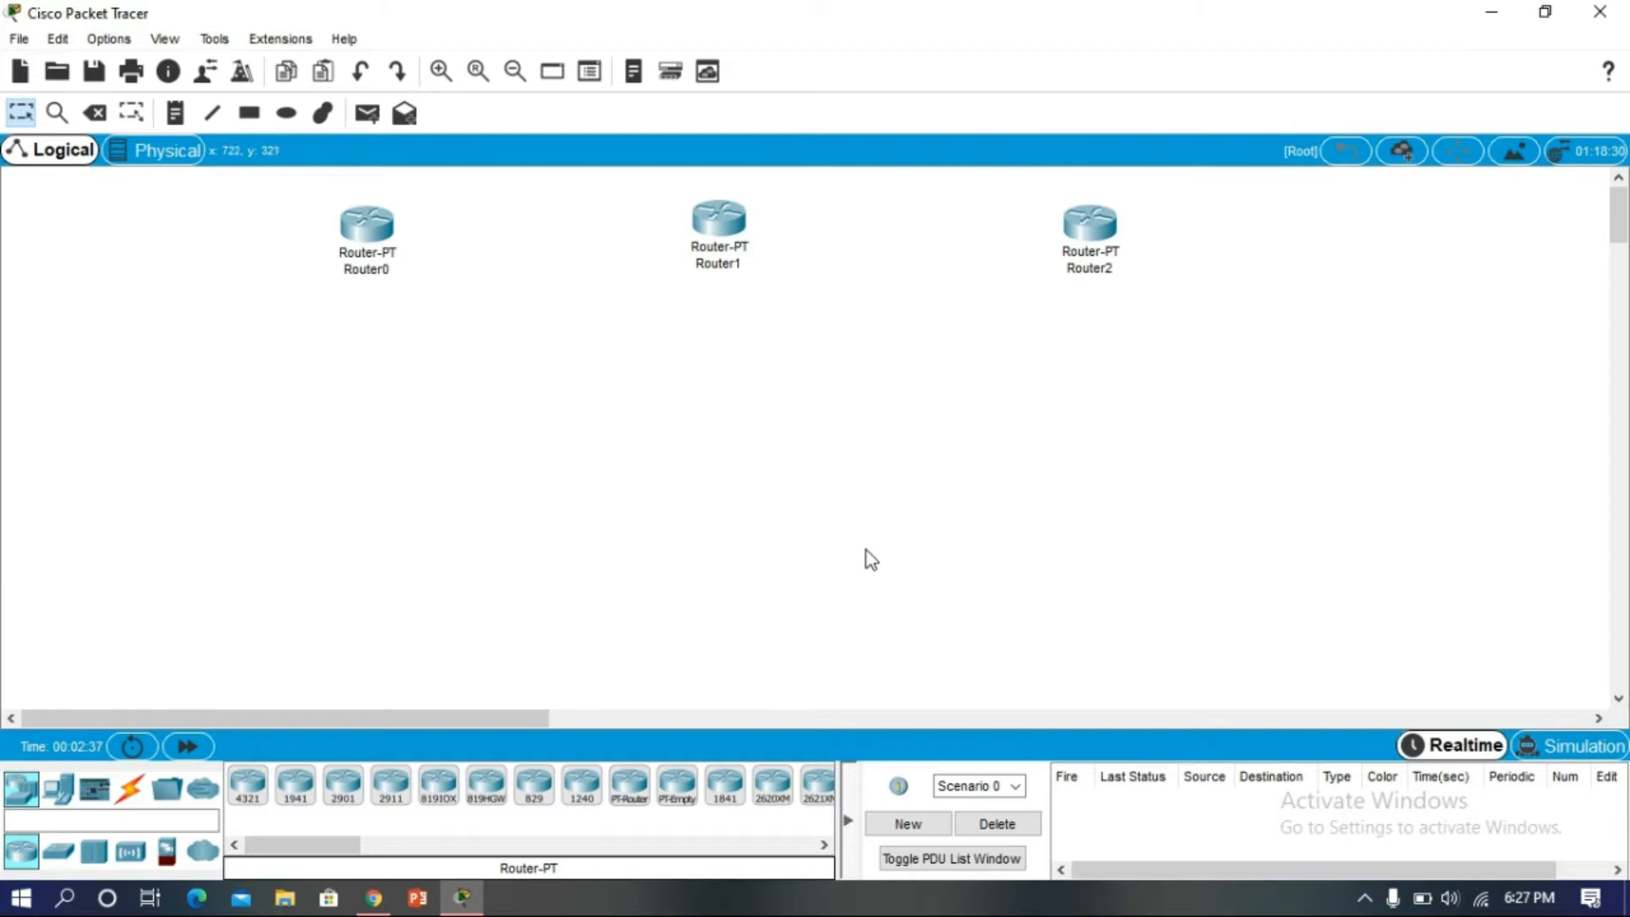
- Add three generic PT-Switch switches, placing one below each of the three routers
left_click(66, 790)
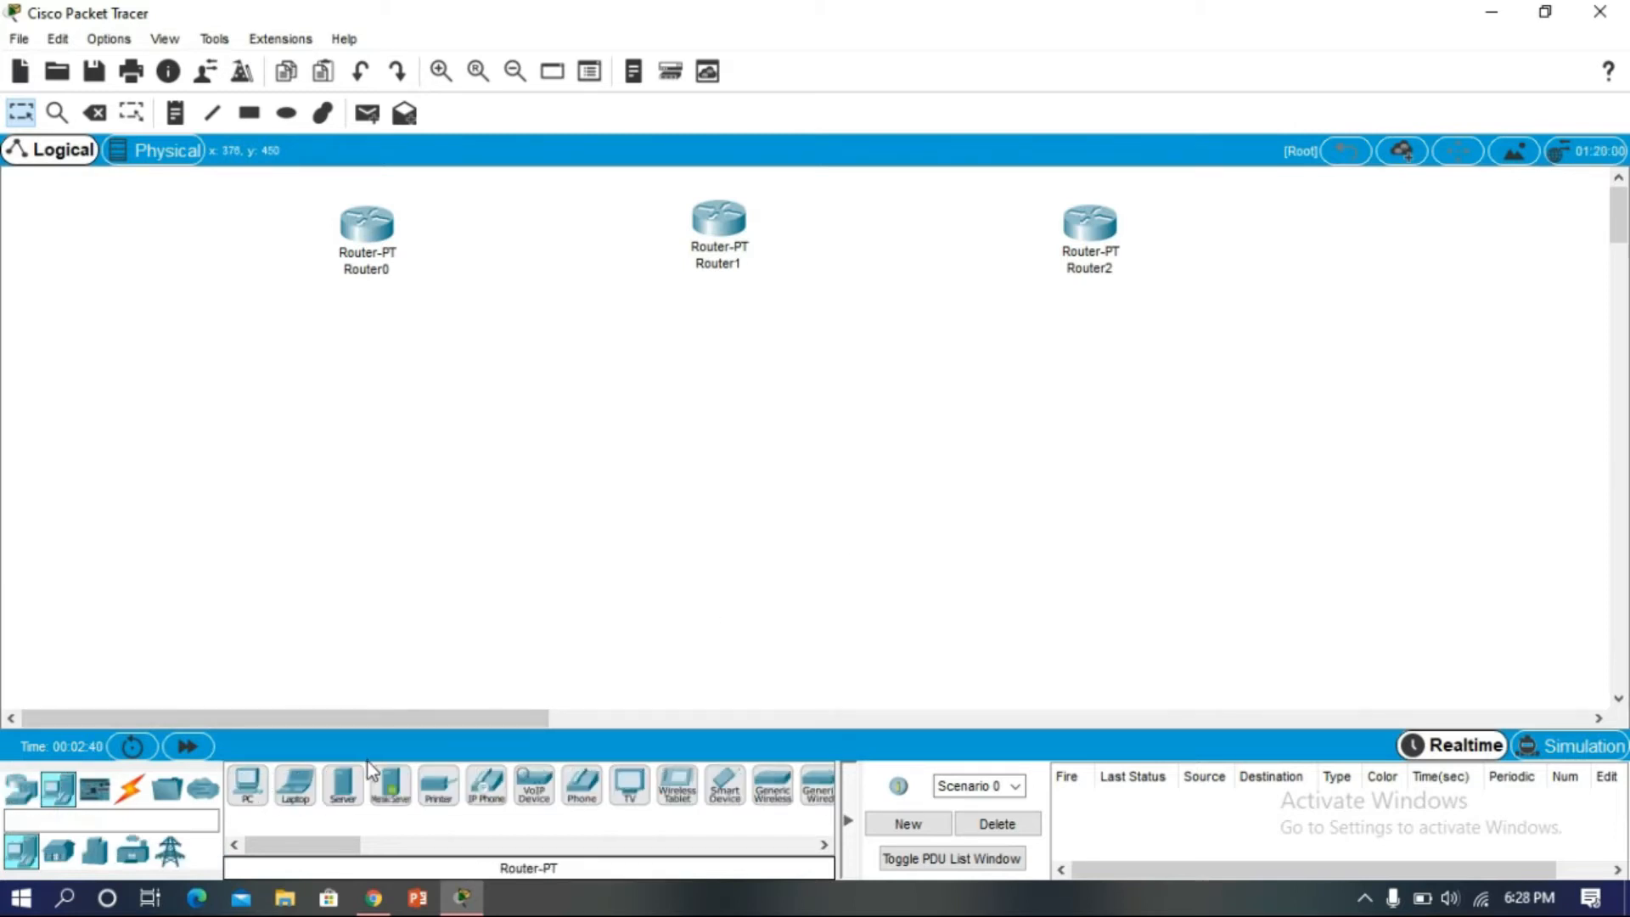
left_click(21, 788)
left_click(58, 851)
left_click(295, 786)
left_click(351, 457)
left_click(302, 781)
left_click(721, 458)
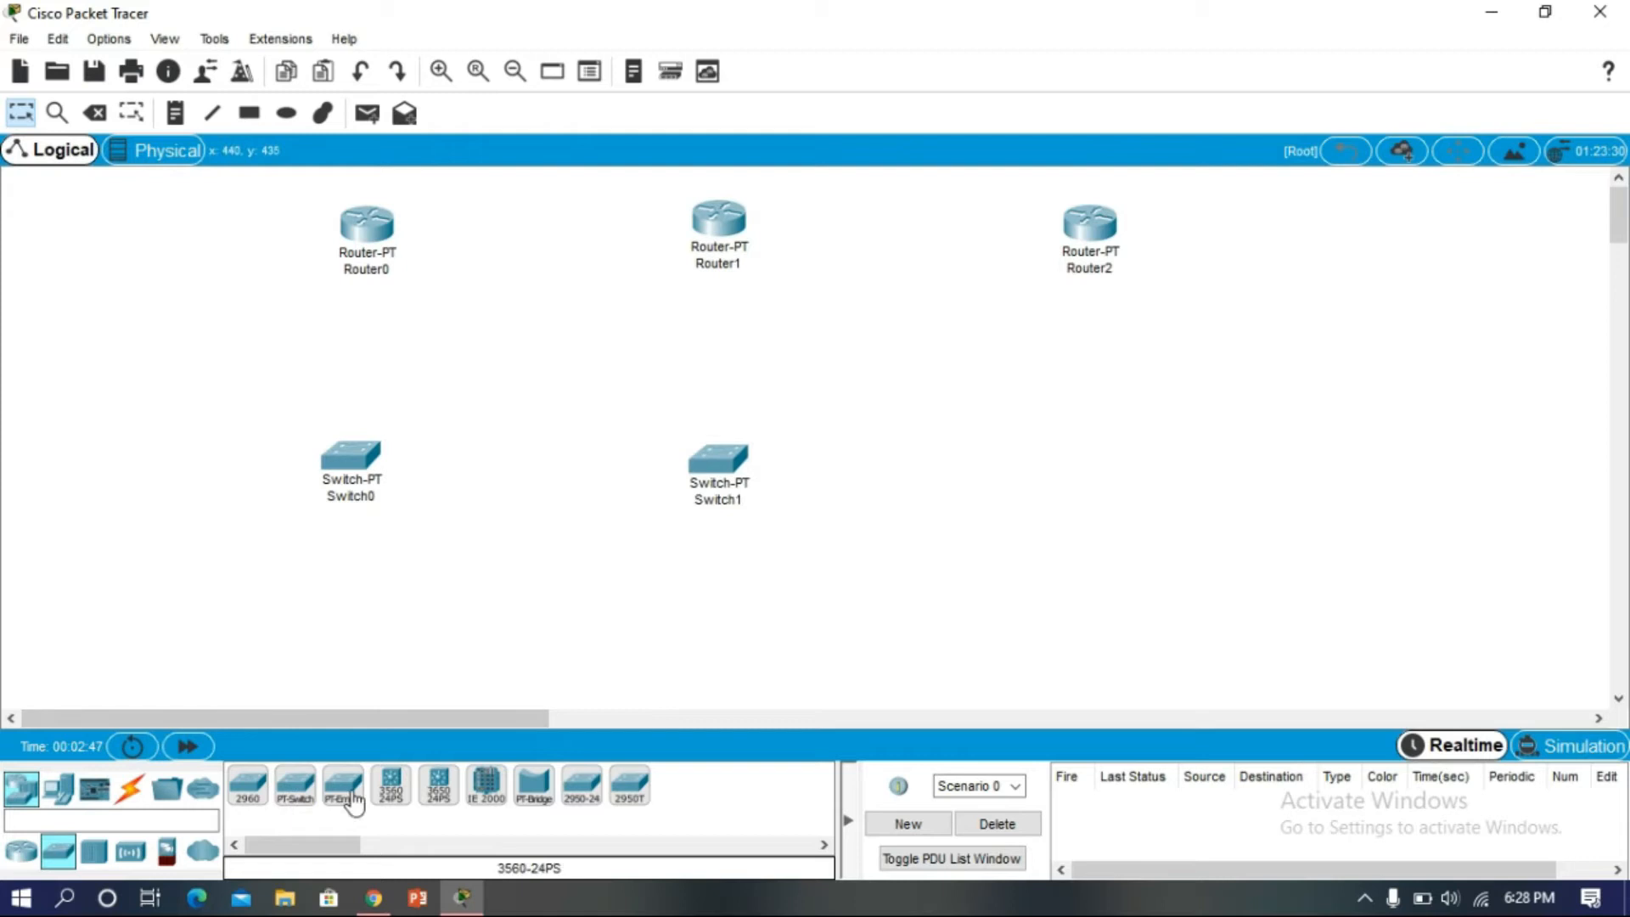
left_click(1094, 457)
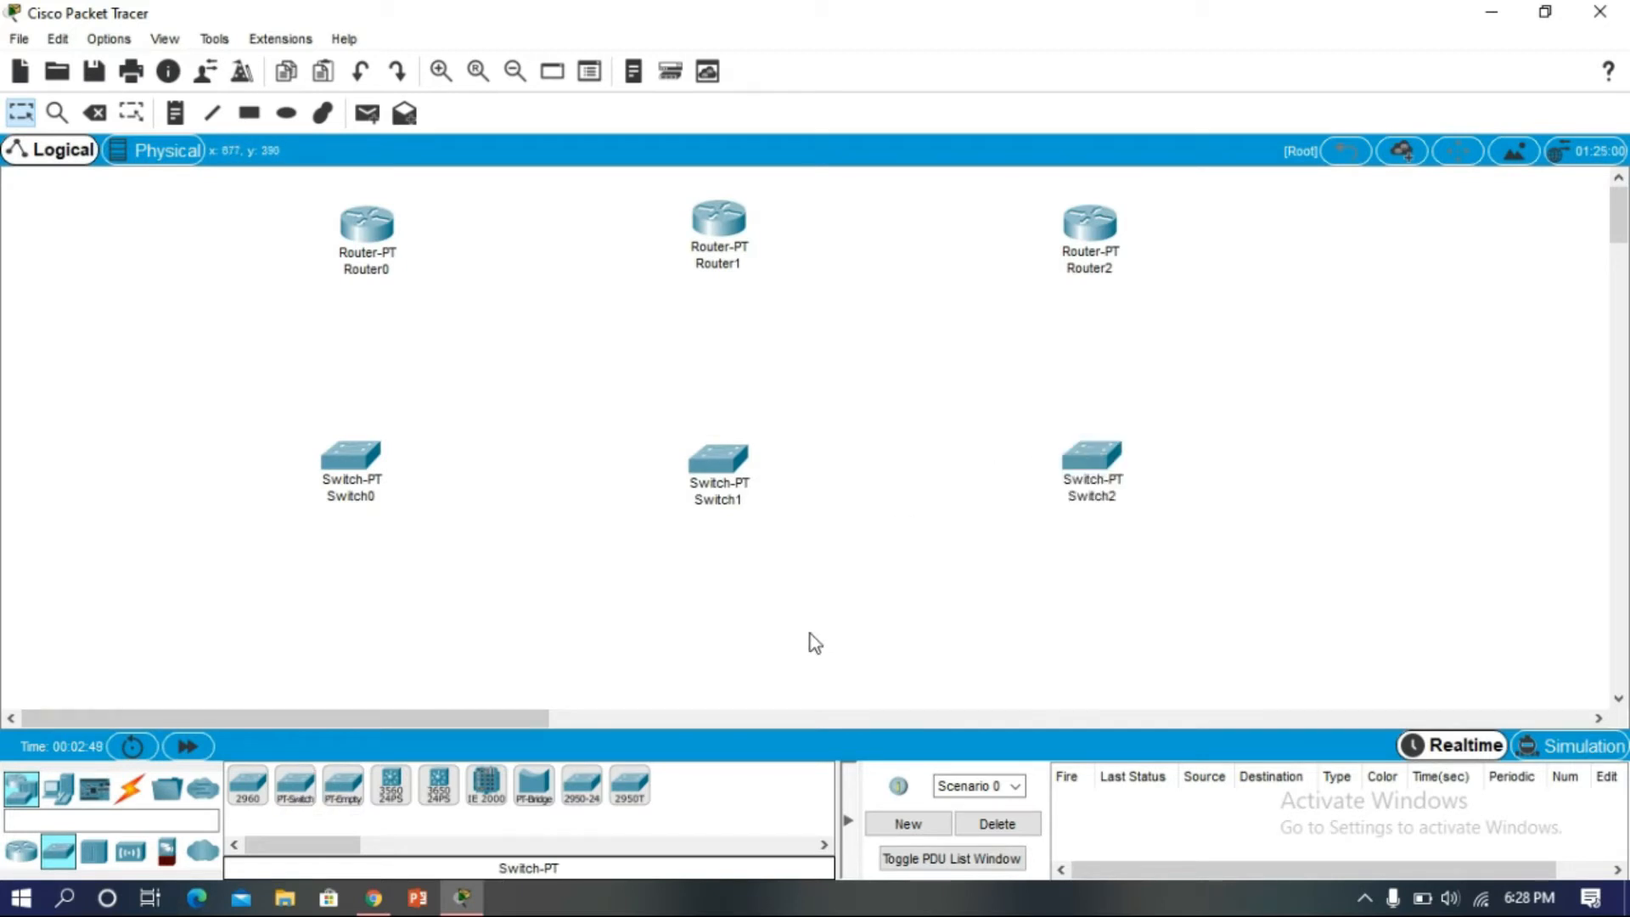
- Place two PCs side by side below Switch0
left_click(58, 788)
left_click(241, 779)
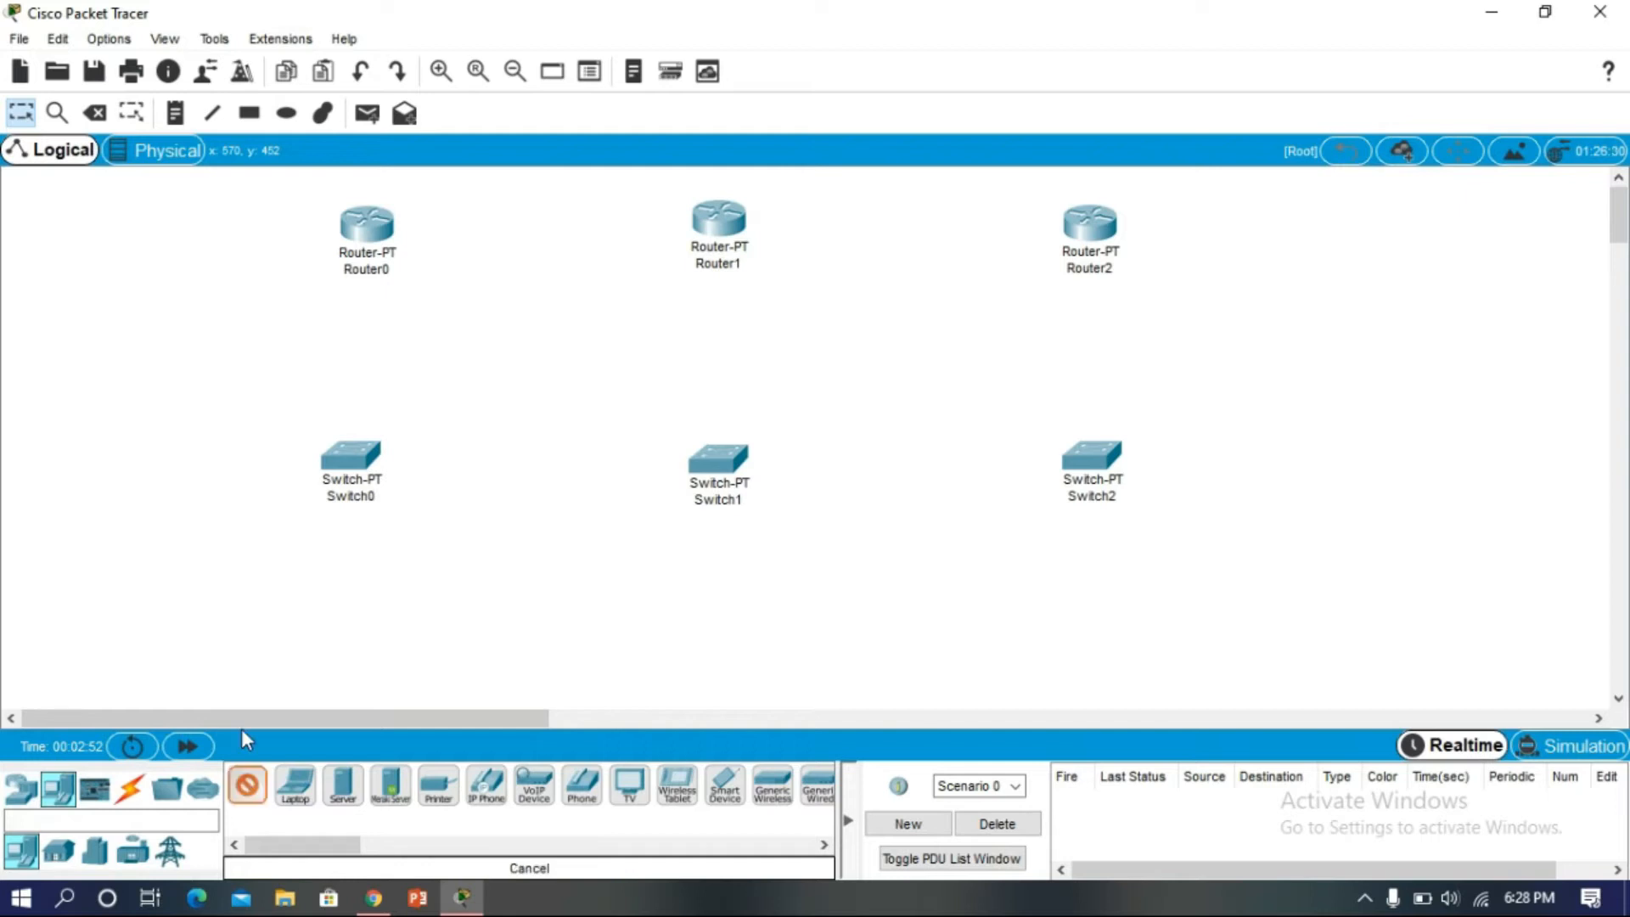
left_click(214, 658)
left_click(247, 781)
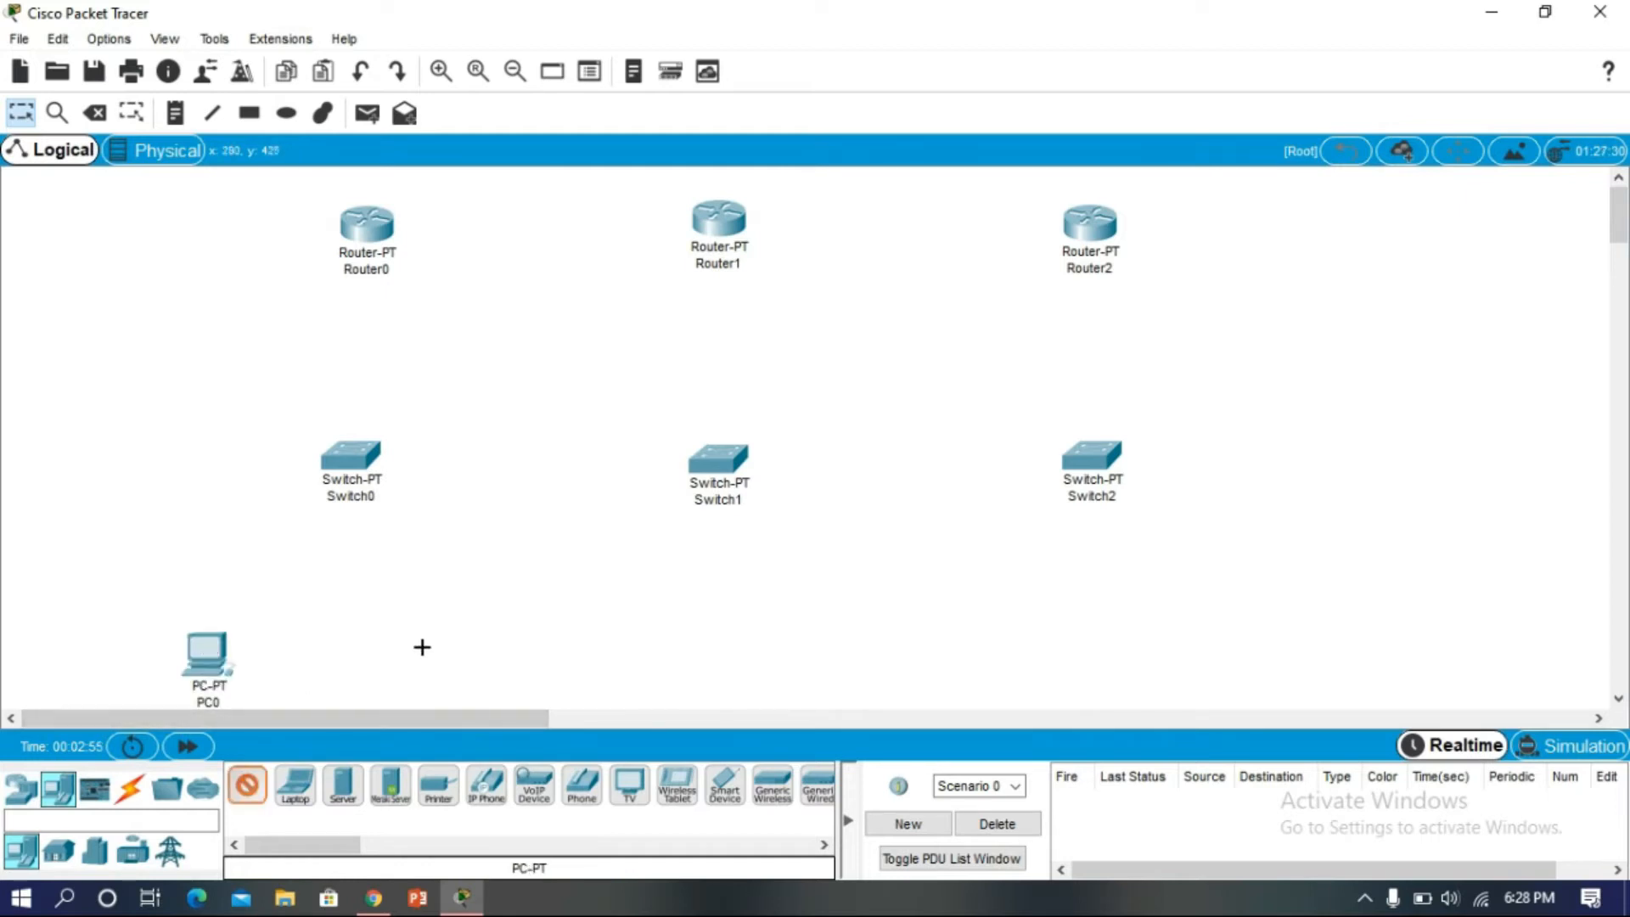
left_click(397, 646)
- Place two PCs below Switch1 and move them up so their labels fit in the visible workspace
left_click_drag(247, 782, 628, 661)
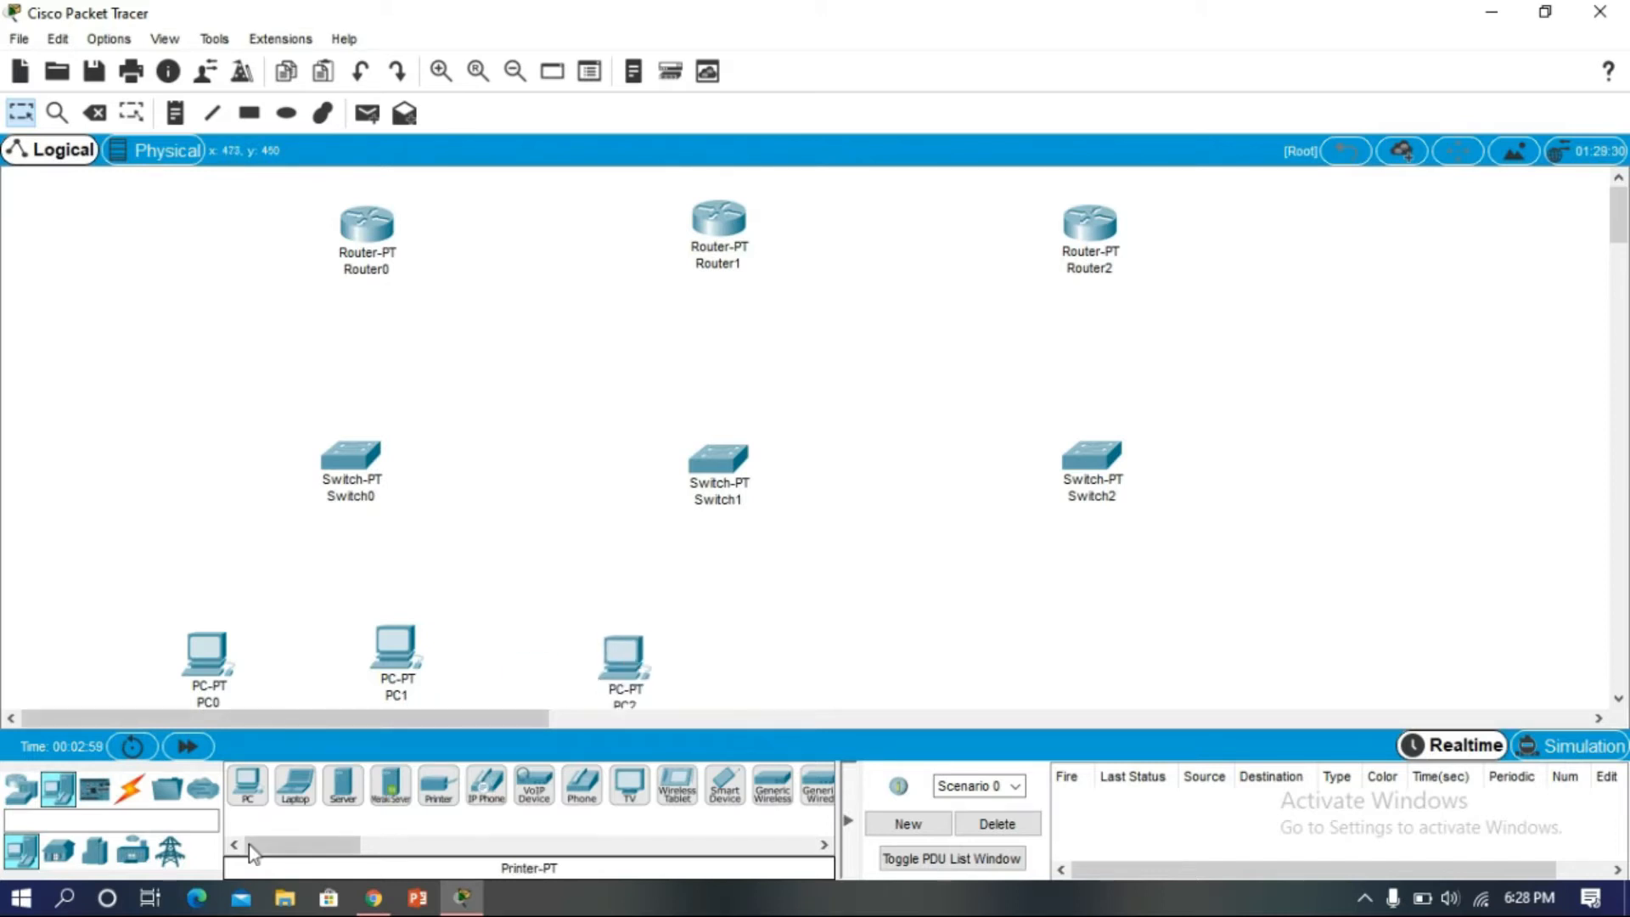
left_click_drag(762, 659, 763, 655)
left_click_drag(639, 662, 638, 649)
left_click_drag(759, 655, 762, 632)
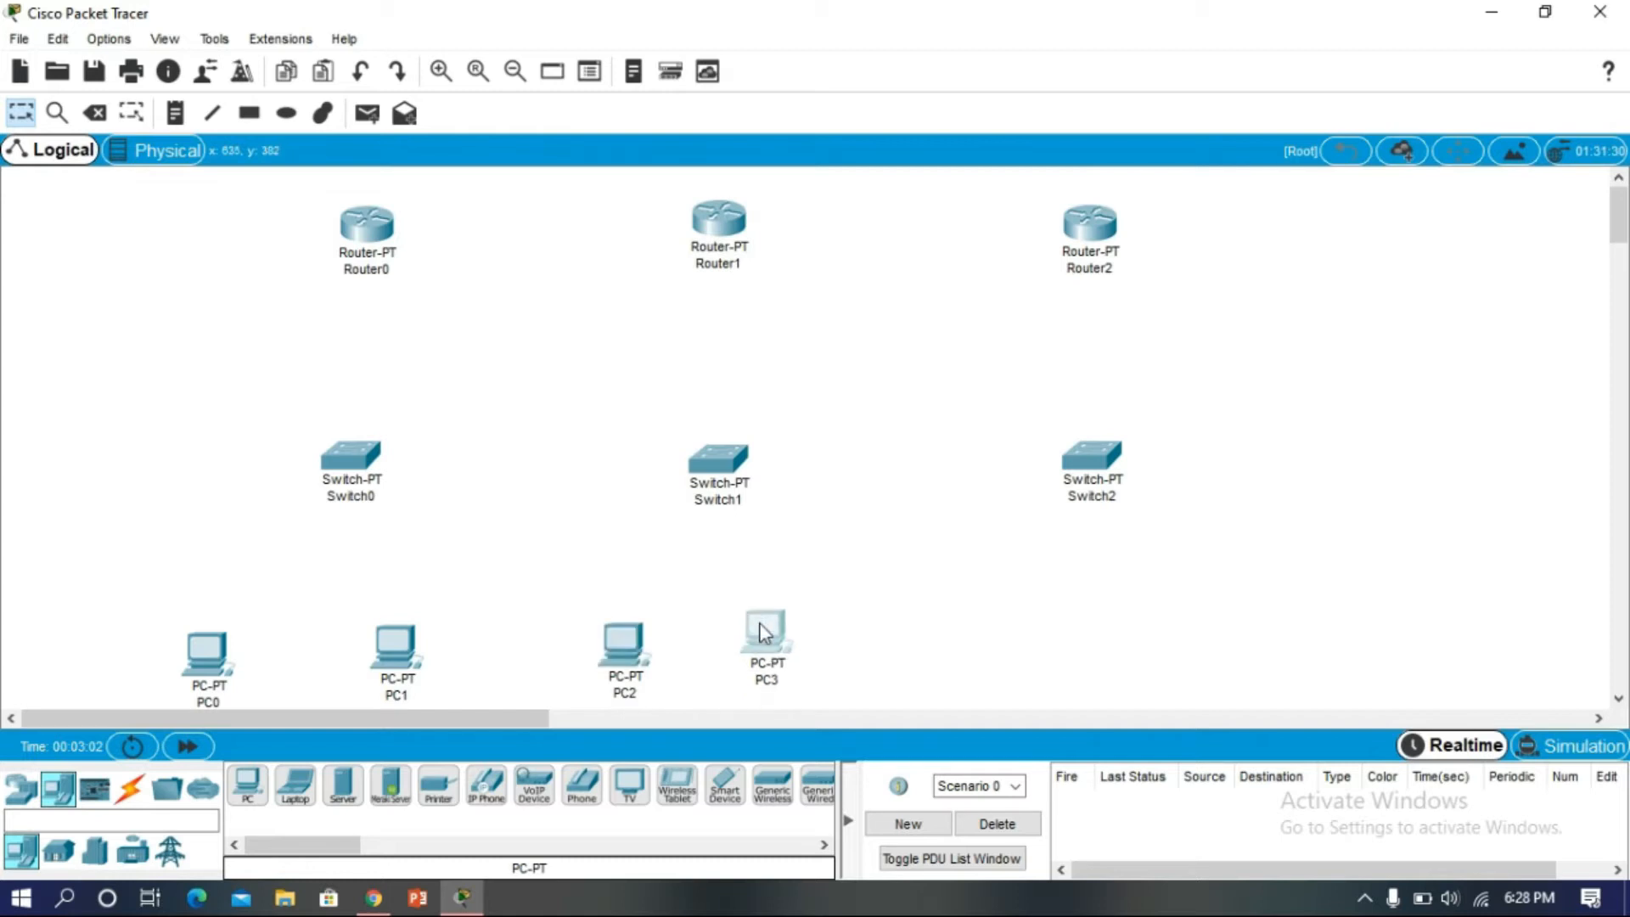
left_click(463, 666)
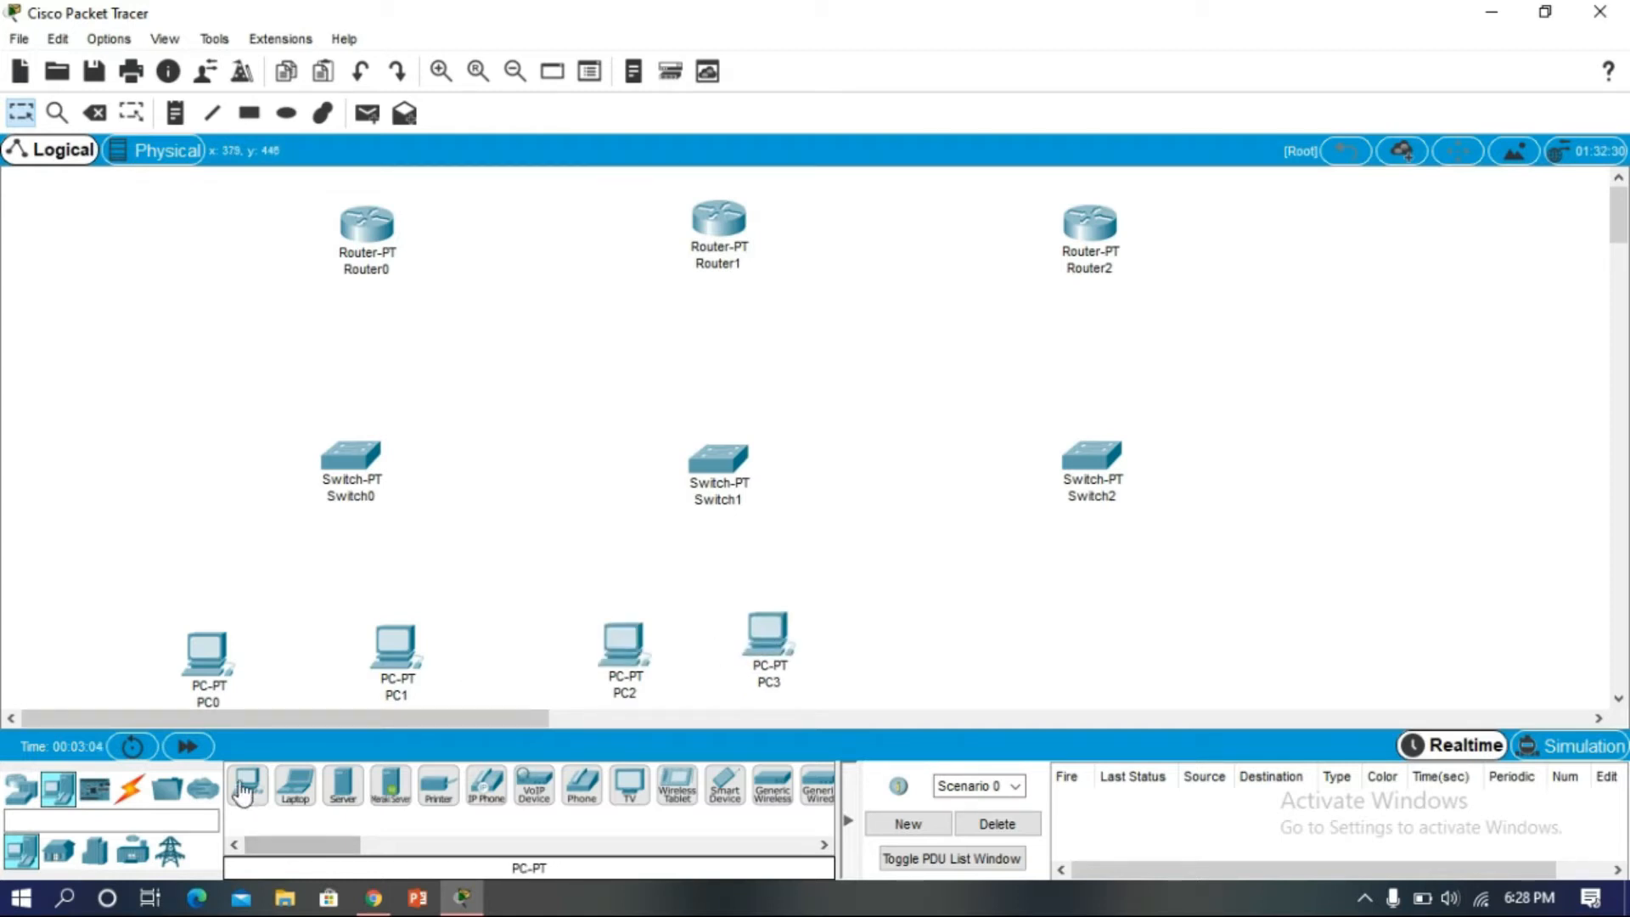
- Place two PCs side by side below Switch2
left_click(248, 786)
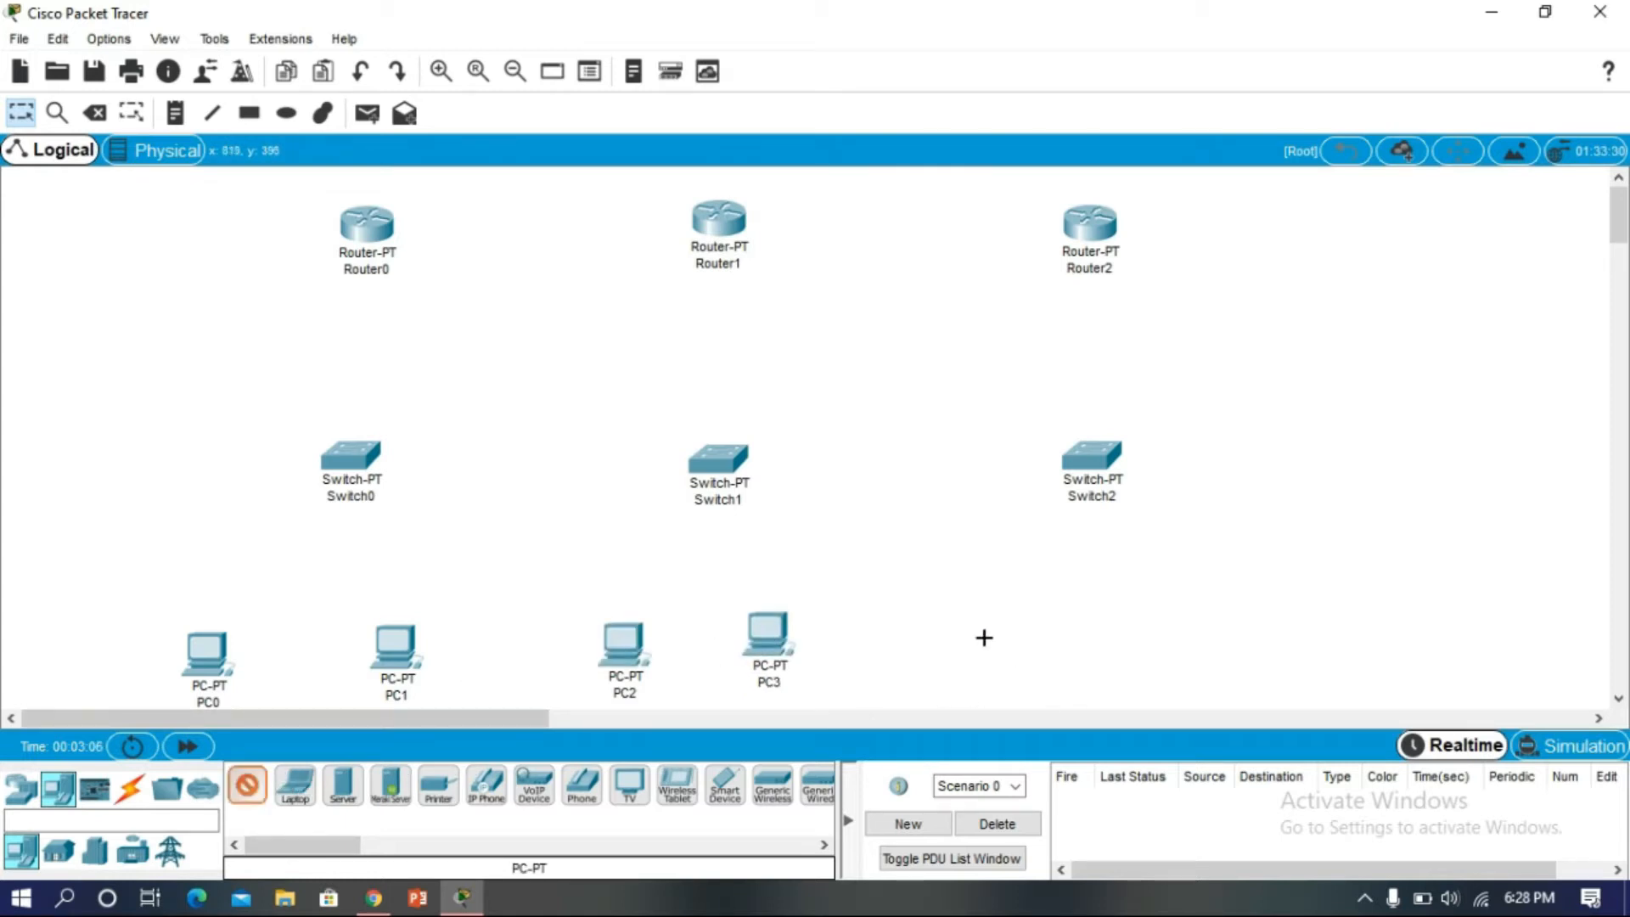
left_click(1016, 634)
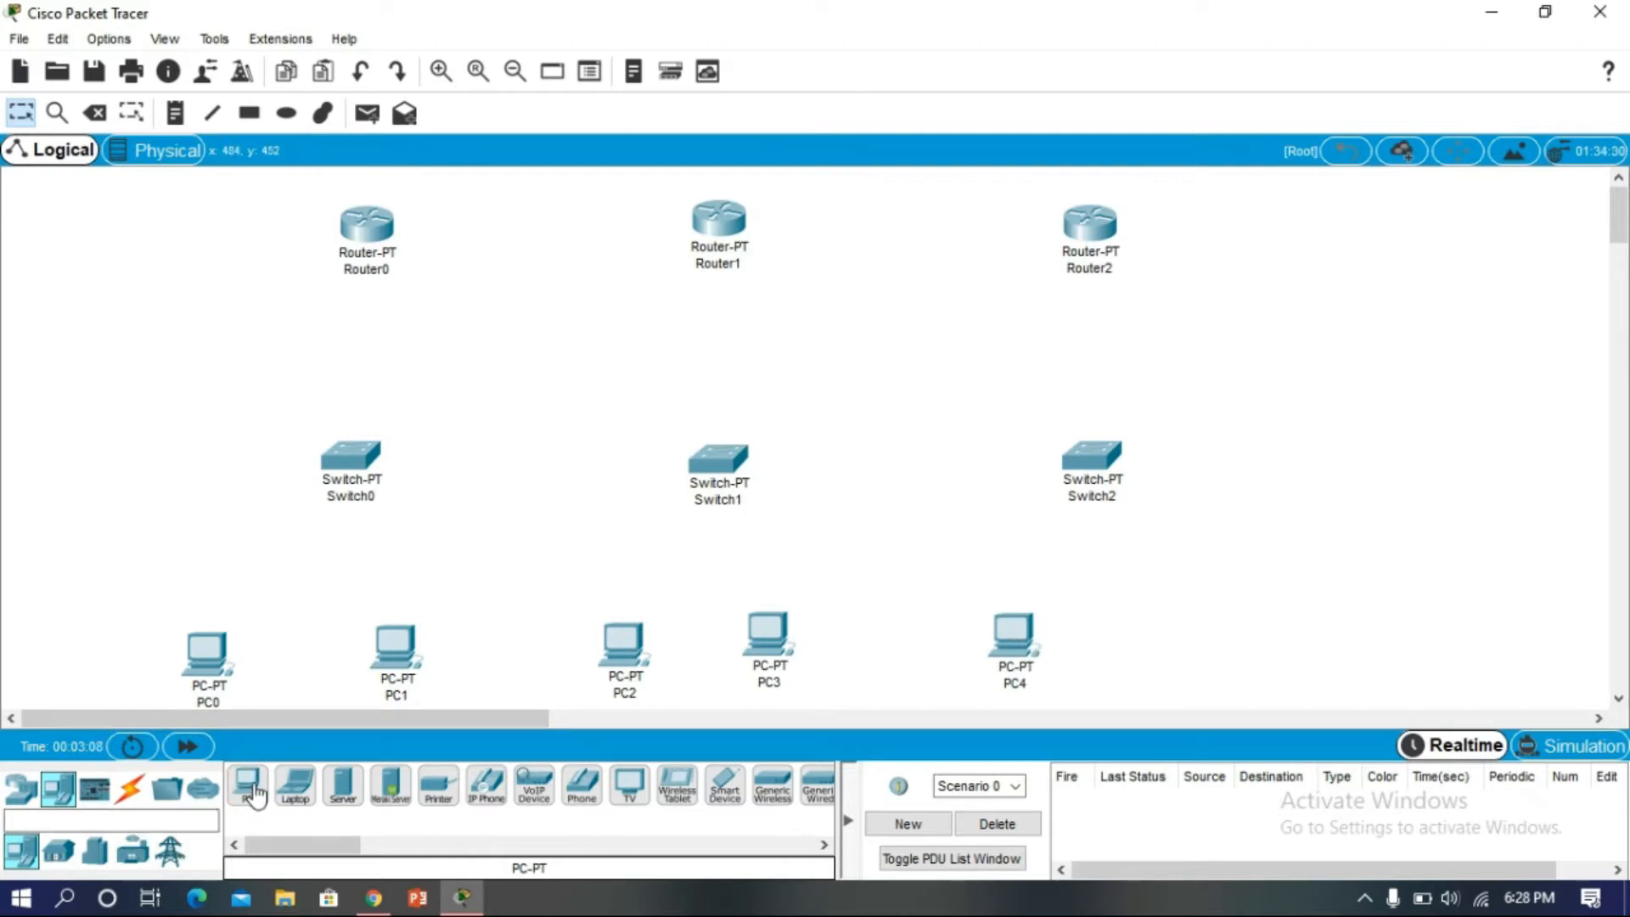
left_click(1170, 632)
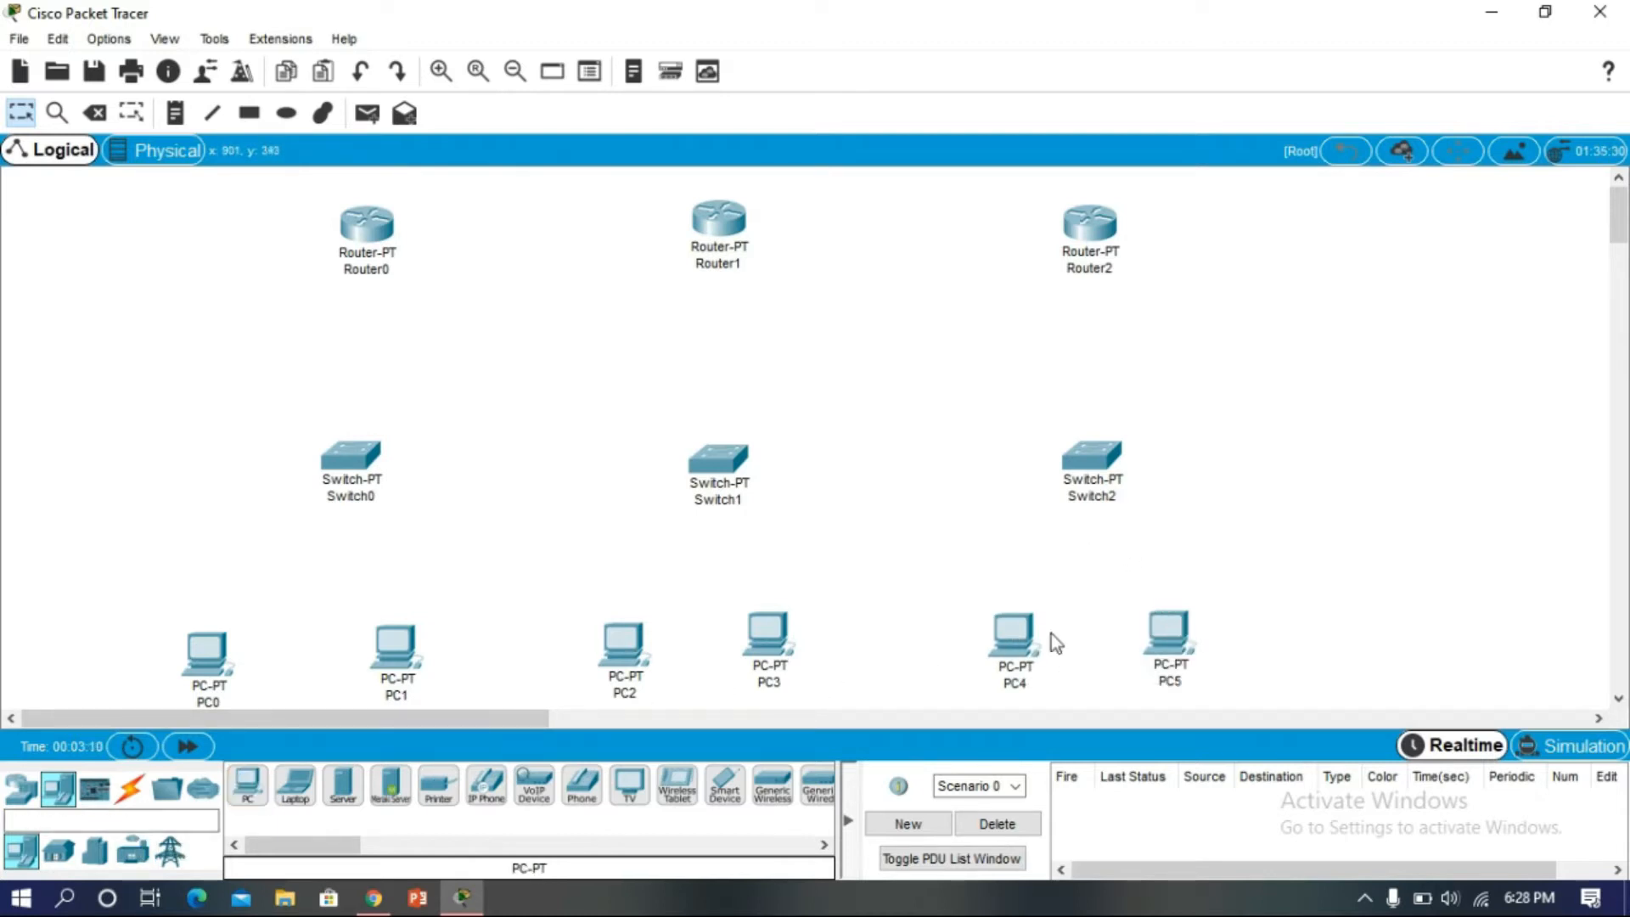
left_click(781, 630)
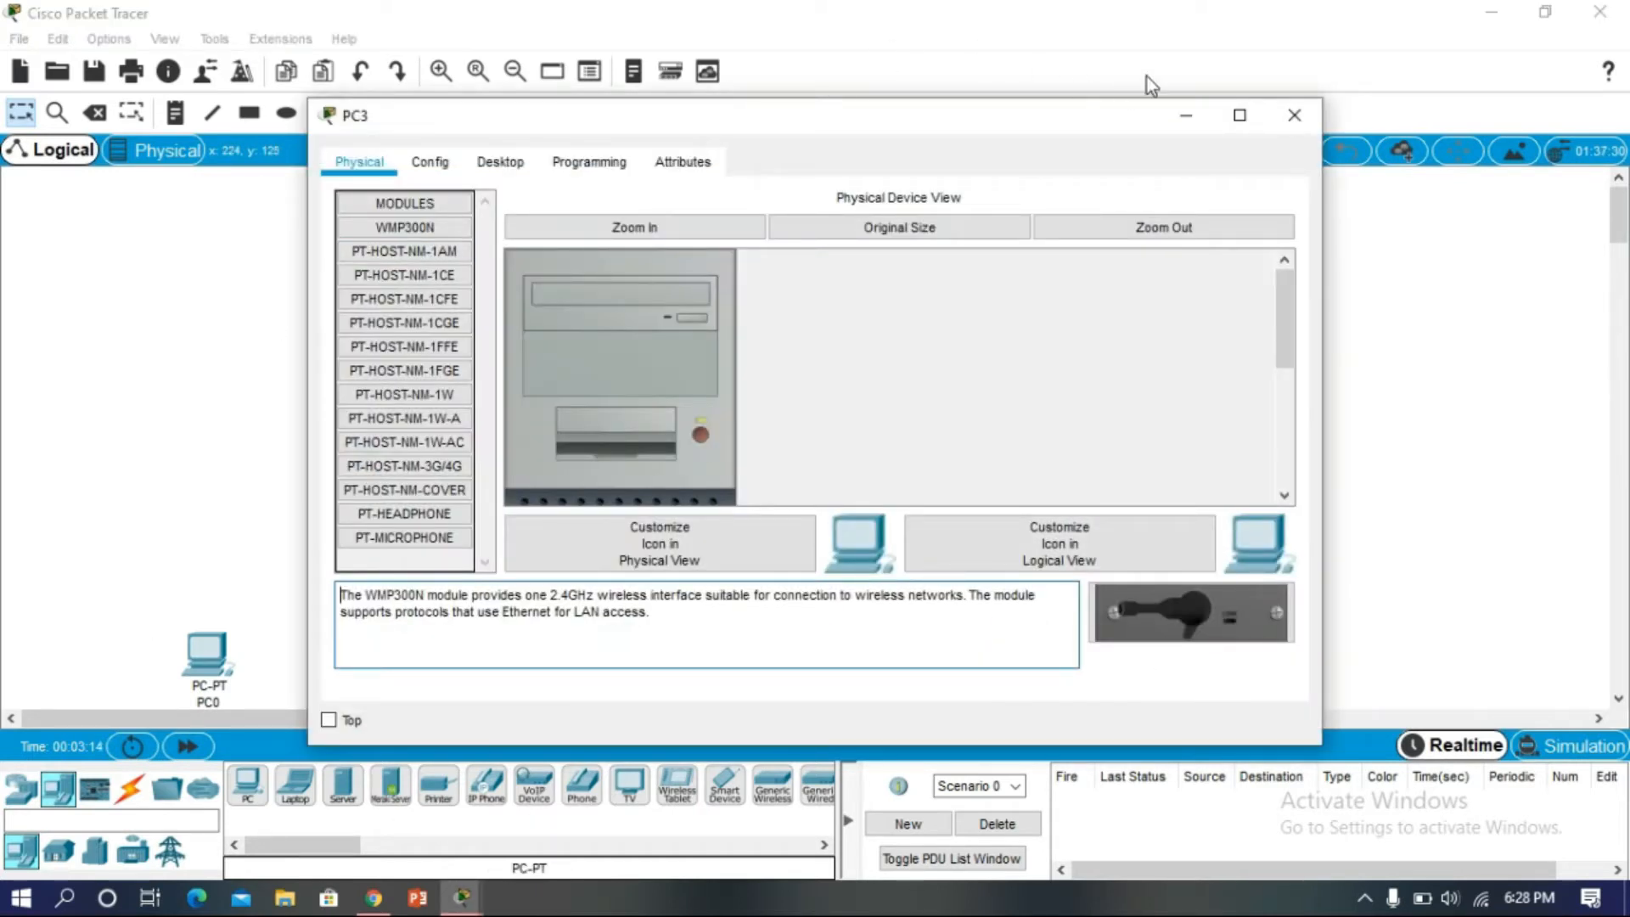
left_click(1294, 121)
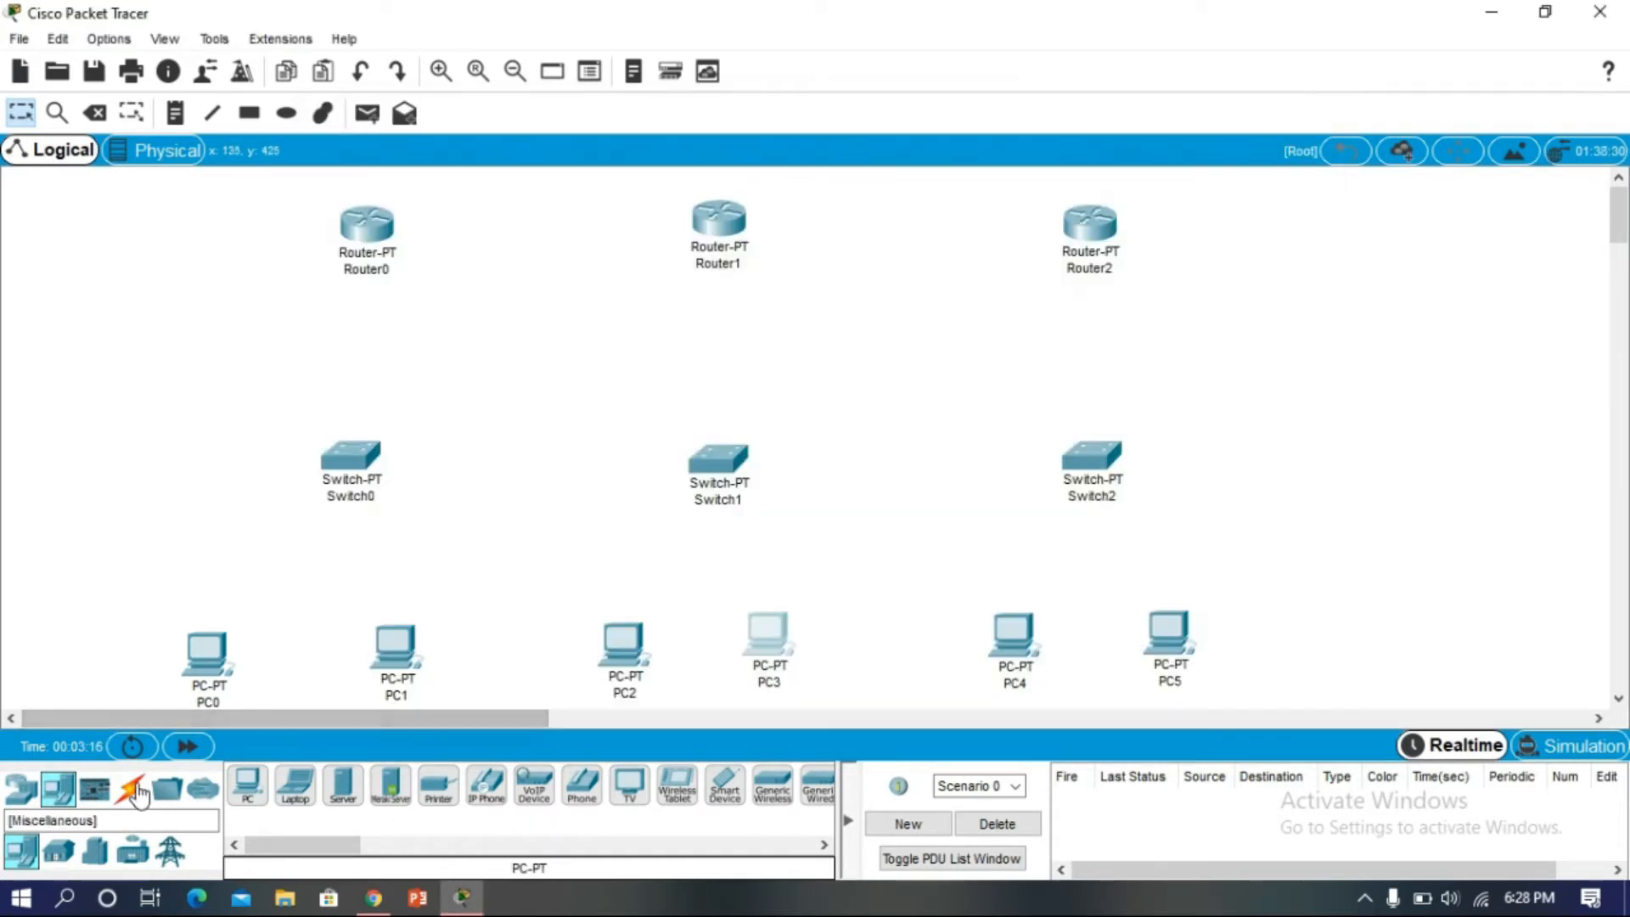
- Connect Switch0 port FastEthernet0/1 to PC0 port FastEthernet0 with a copper straight-through cable
left_click(132, 790)
left_click(342, 786)
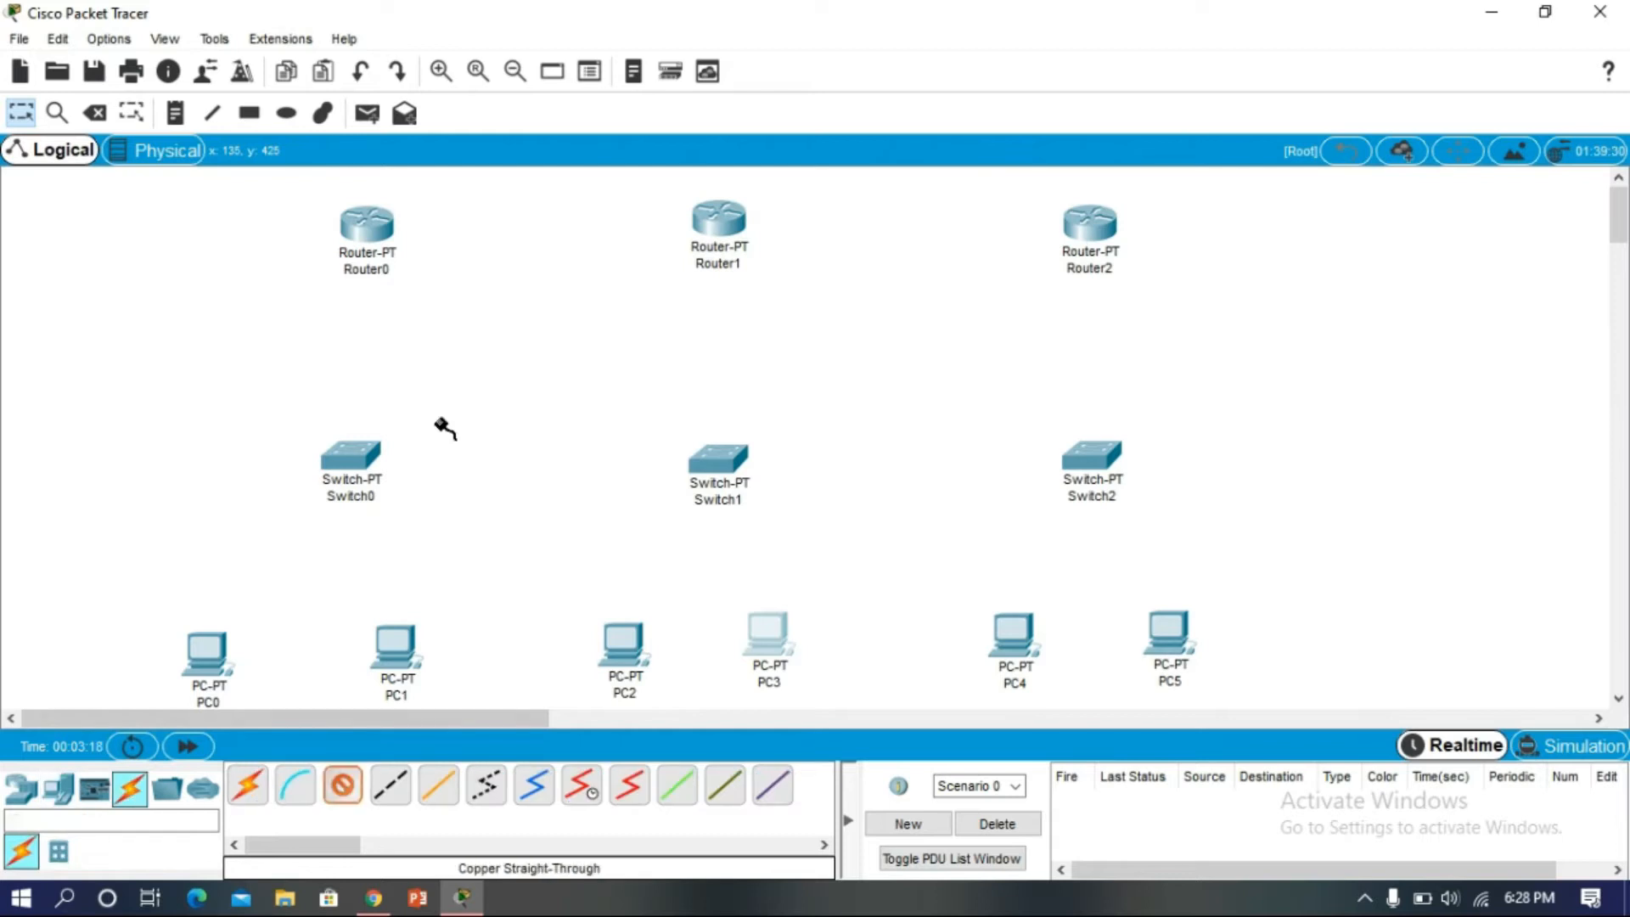
left_click(350, 461)
left_click(399, 493)
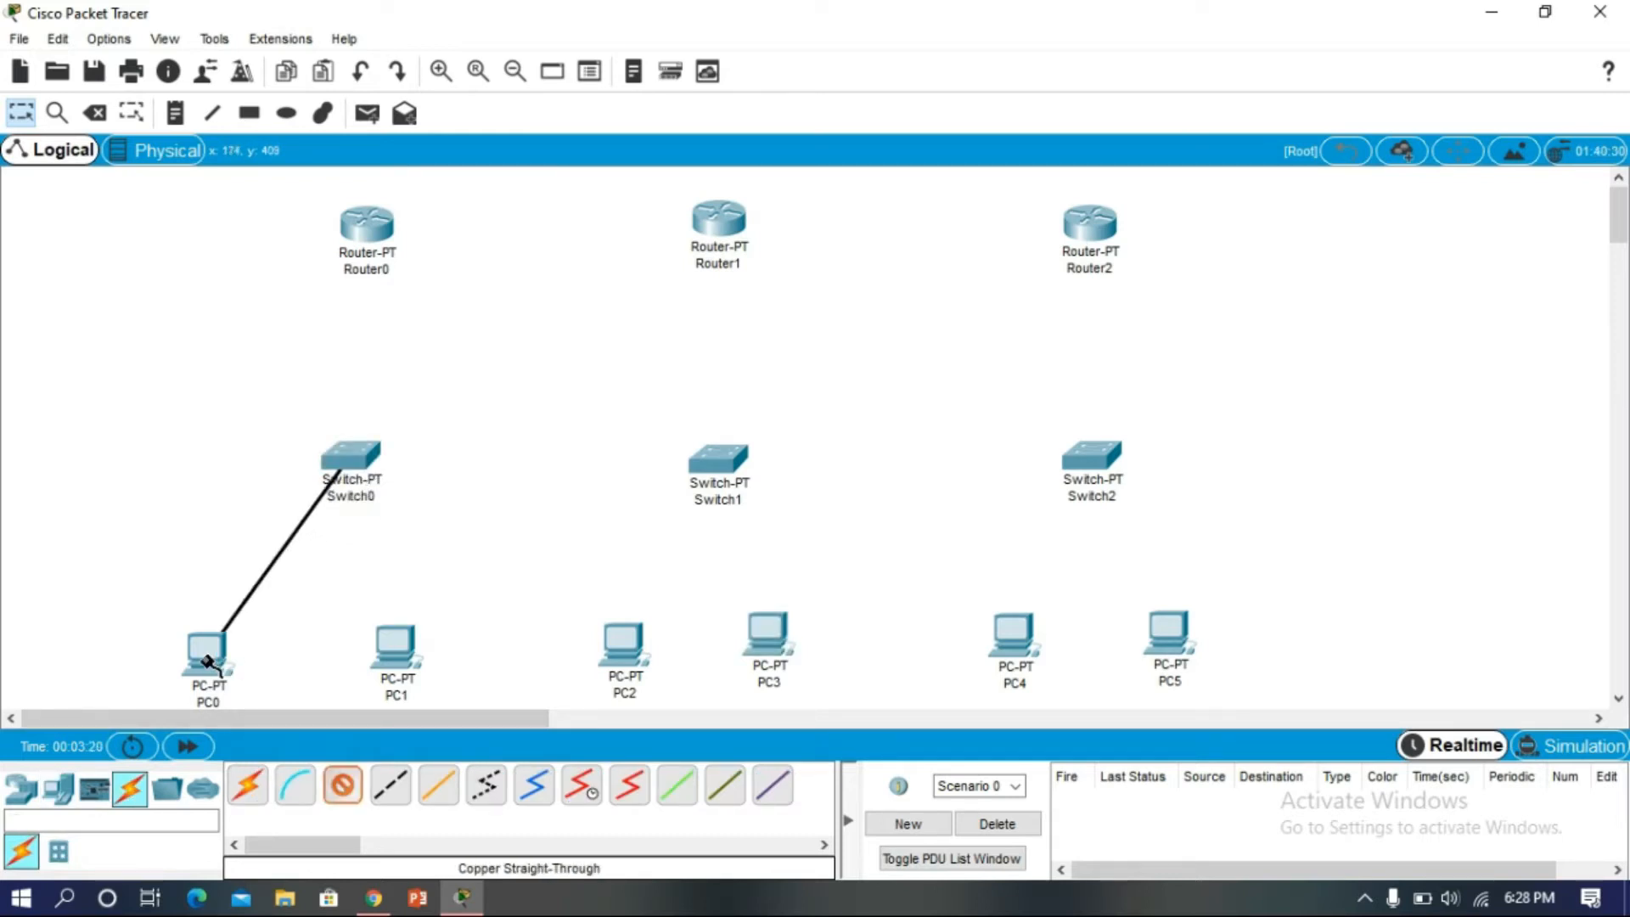
left_click(206, 652)
left_click(272, 750)
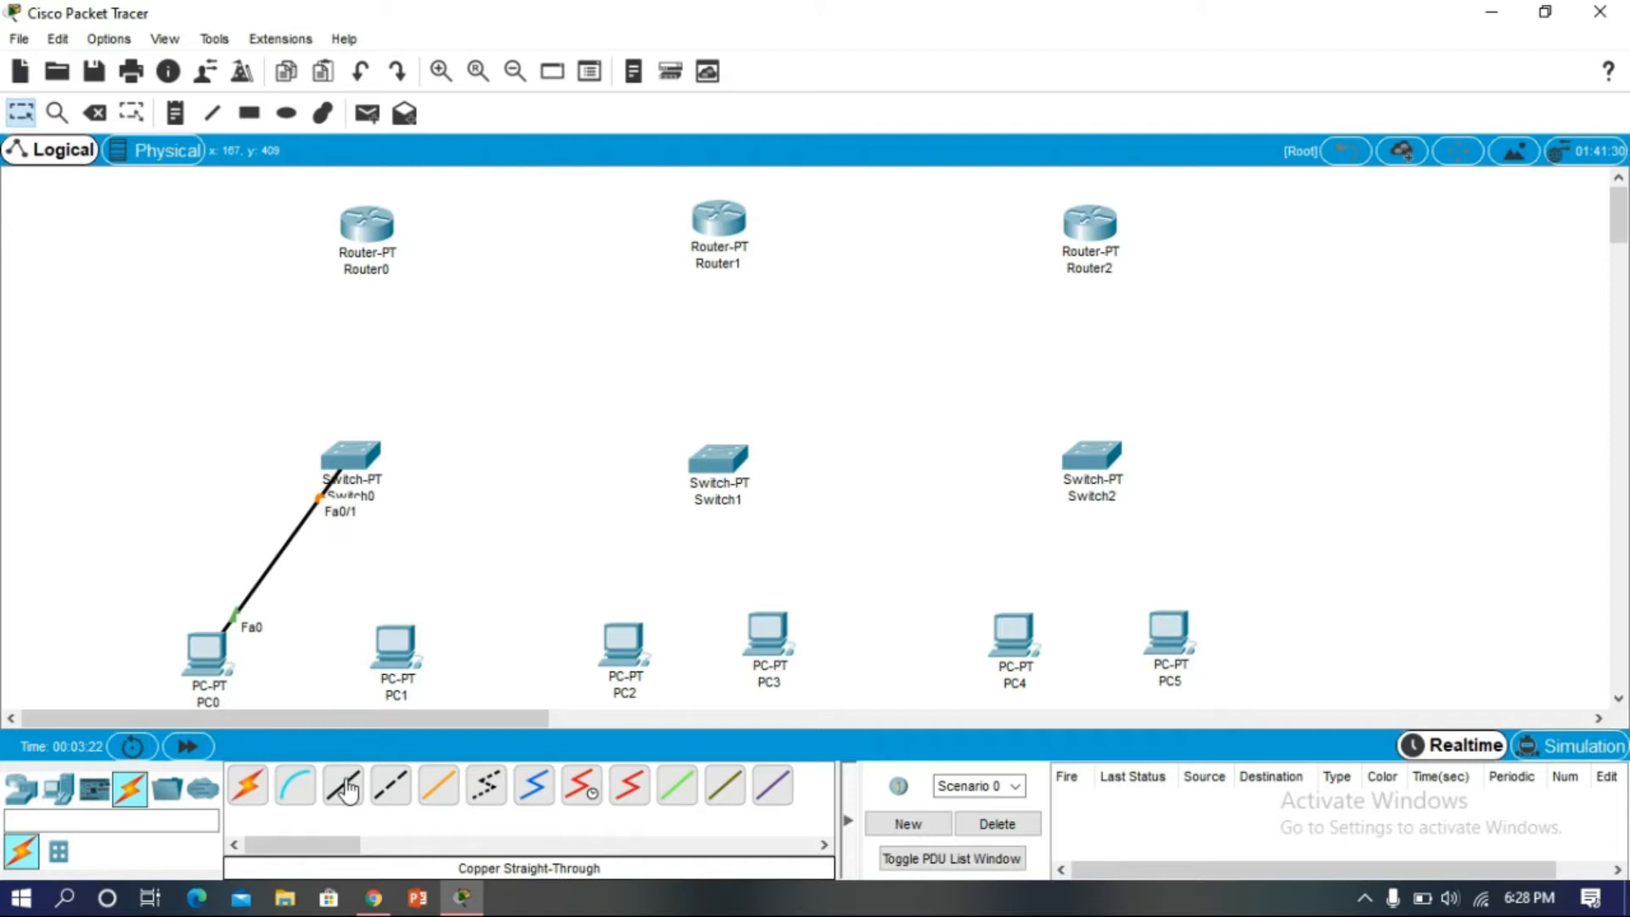
- Connect Switch0 port FastEthernet1/1 to PC1 port FastEthernet0 with a copper straight-through cable
left_click(336, 467)
left_click(375, 506)
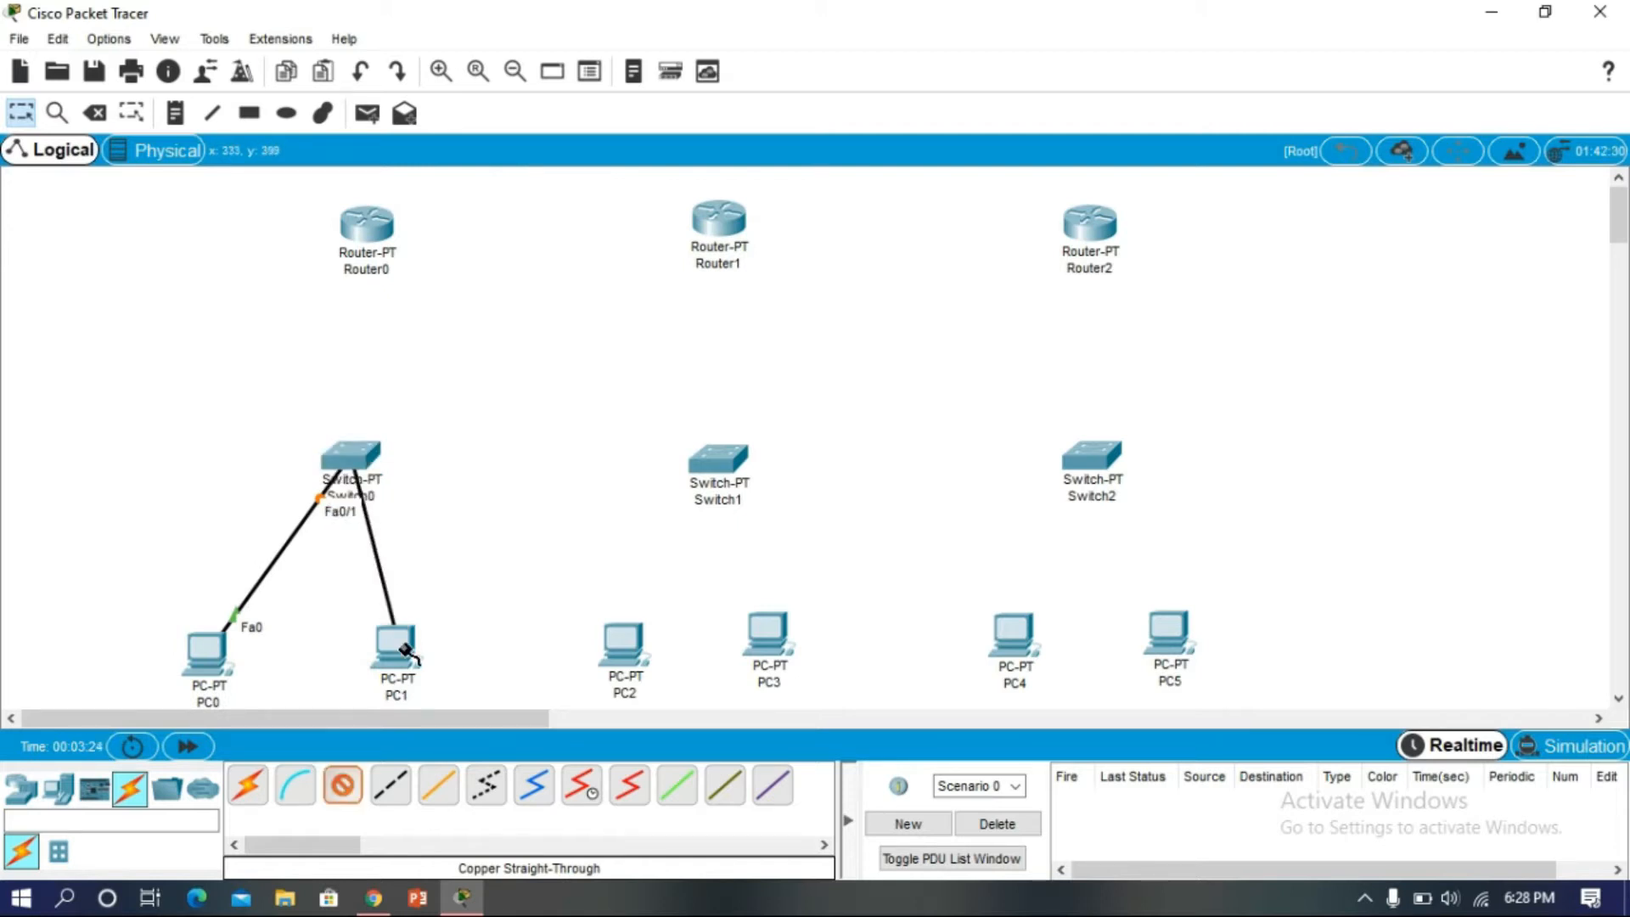
left_click(396, 644)
left_click(420, 738)
- Connect Router0 port FastEthernet0/0 to Switch0 port FastEthernet2/1 with a copper straight-through cable
left_click(340, 790)
left_click(378, 256)
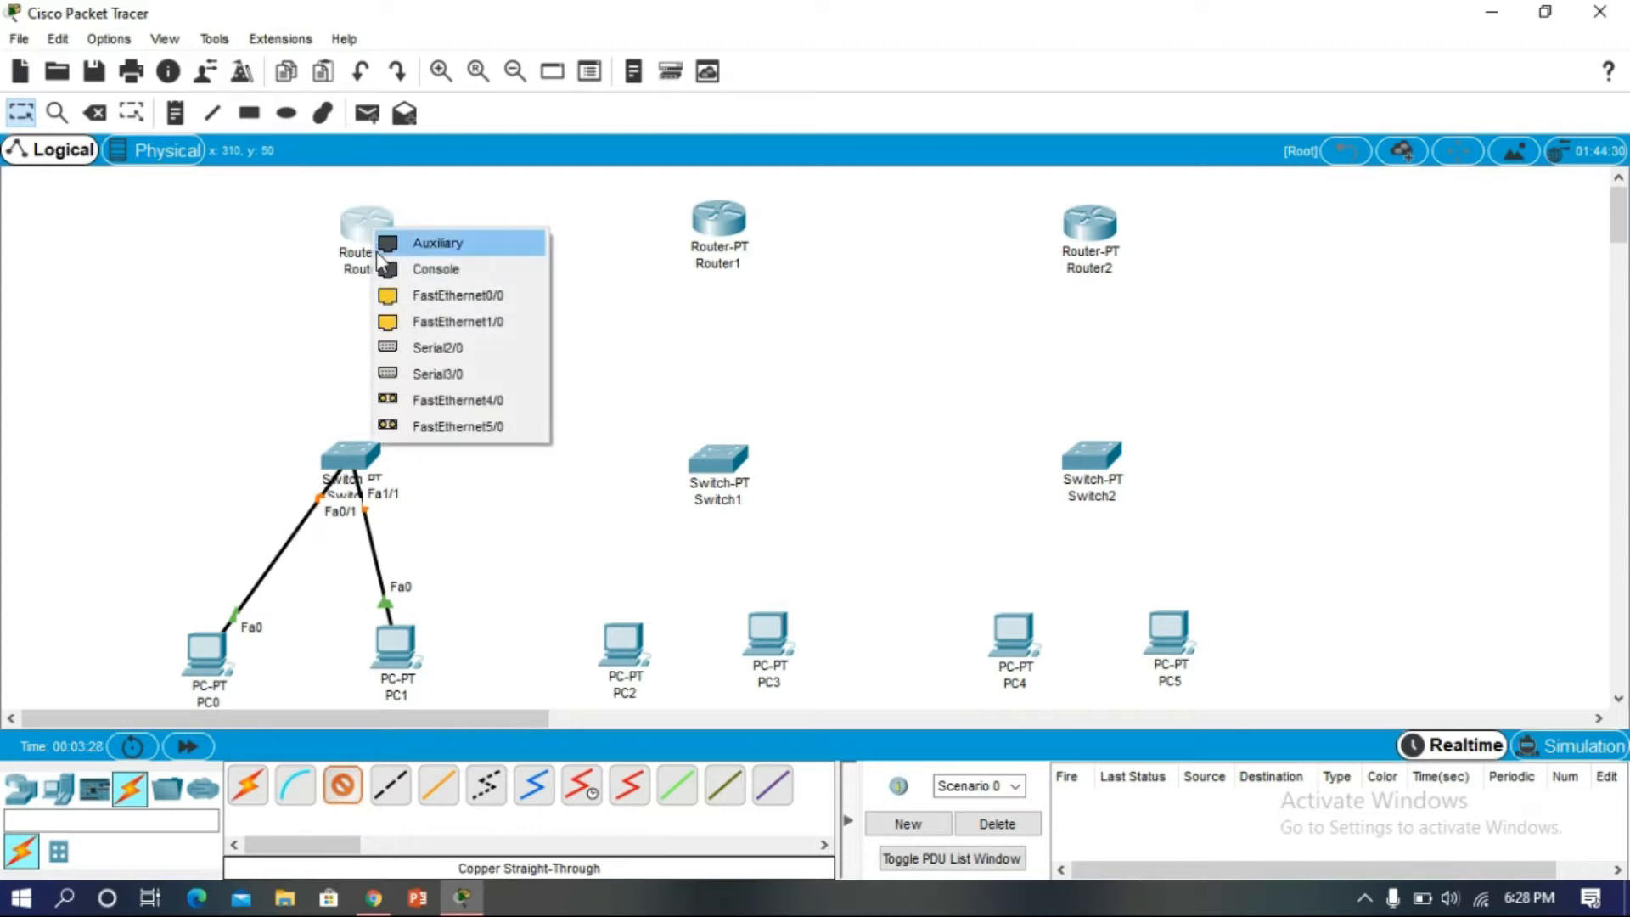
left_click(395, 296)
left_click(356, 458)
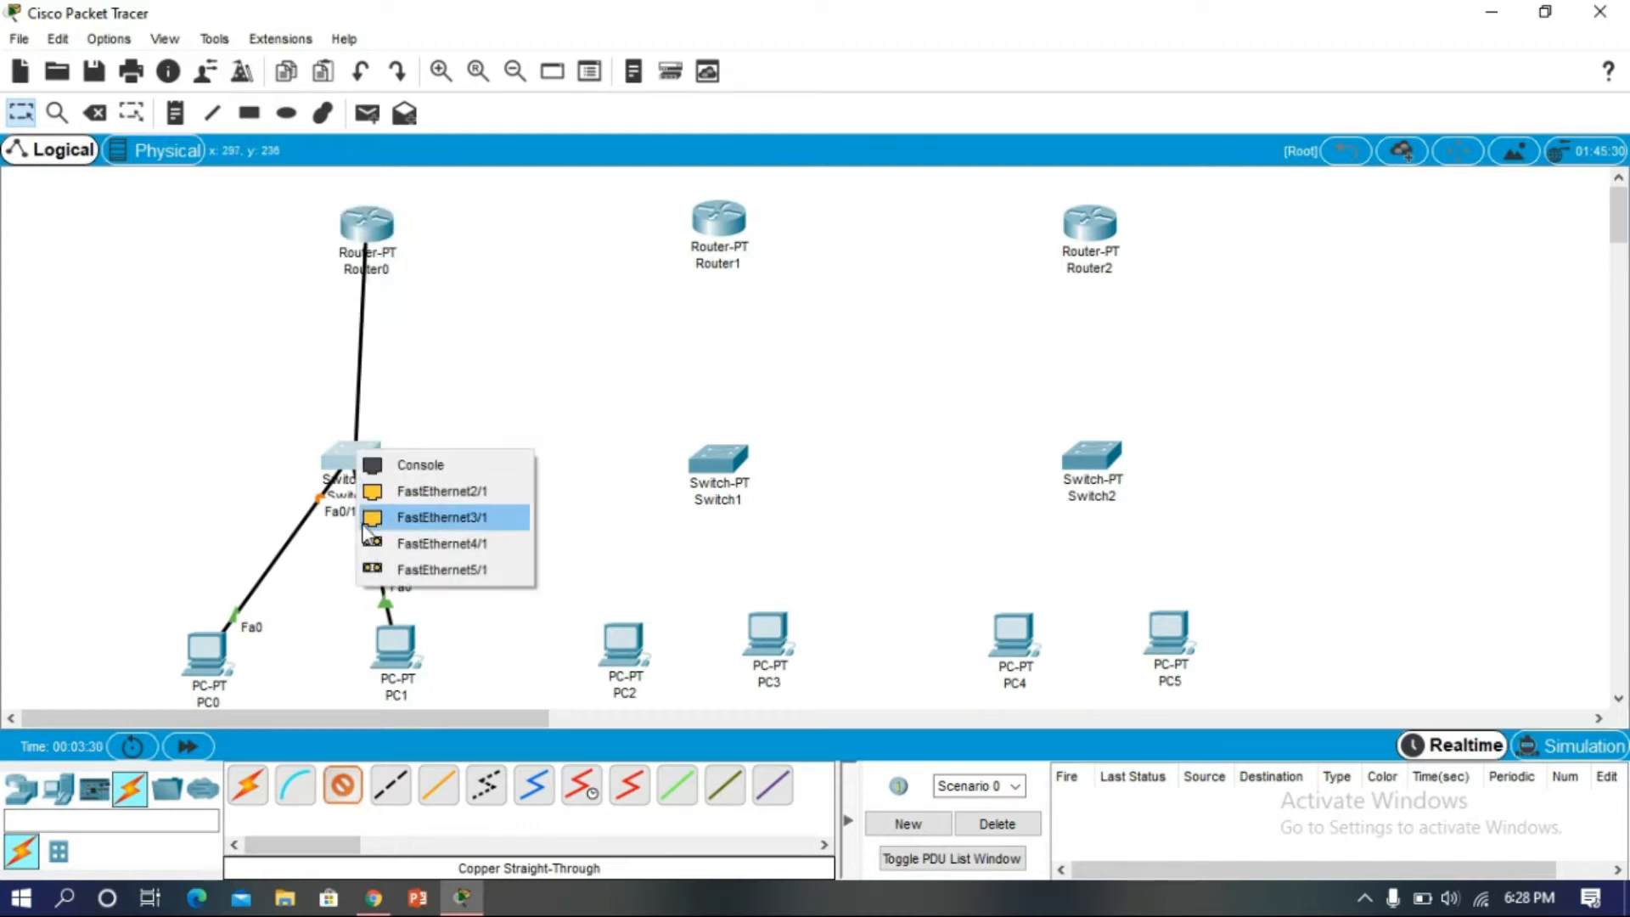
left_click(378, 491)
- Connect Switch1 port FastEthernet0/1 to PC2 port FastEthernet0 with a copper straight-through cable
left_click(344, 788)
left_click(737, 467)
left_click(764, 505)
left_click(627, 644)
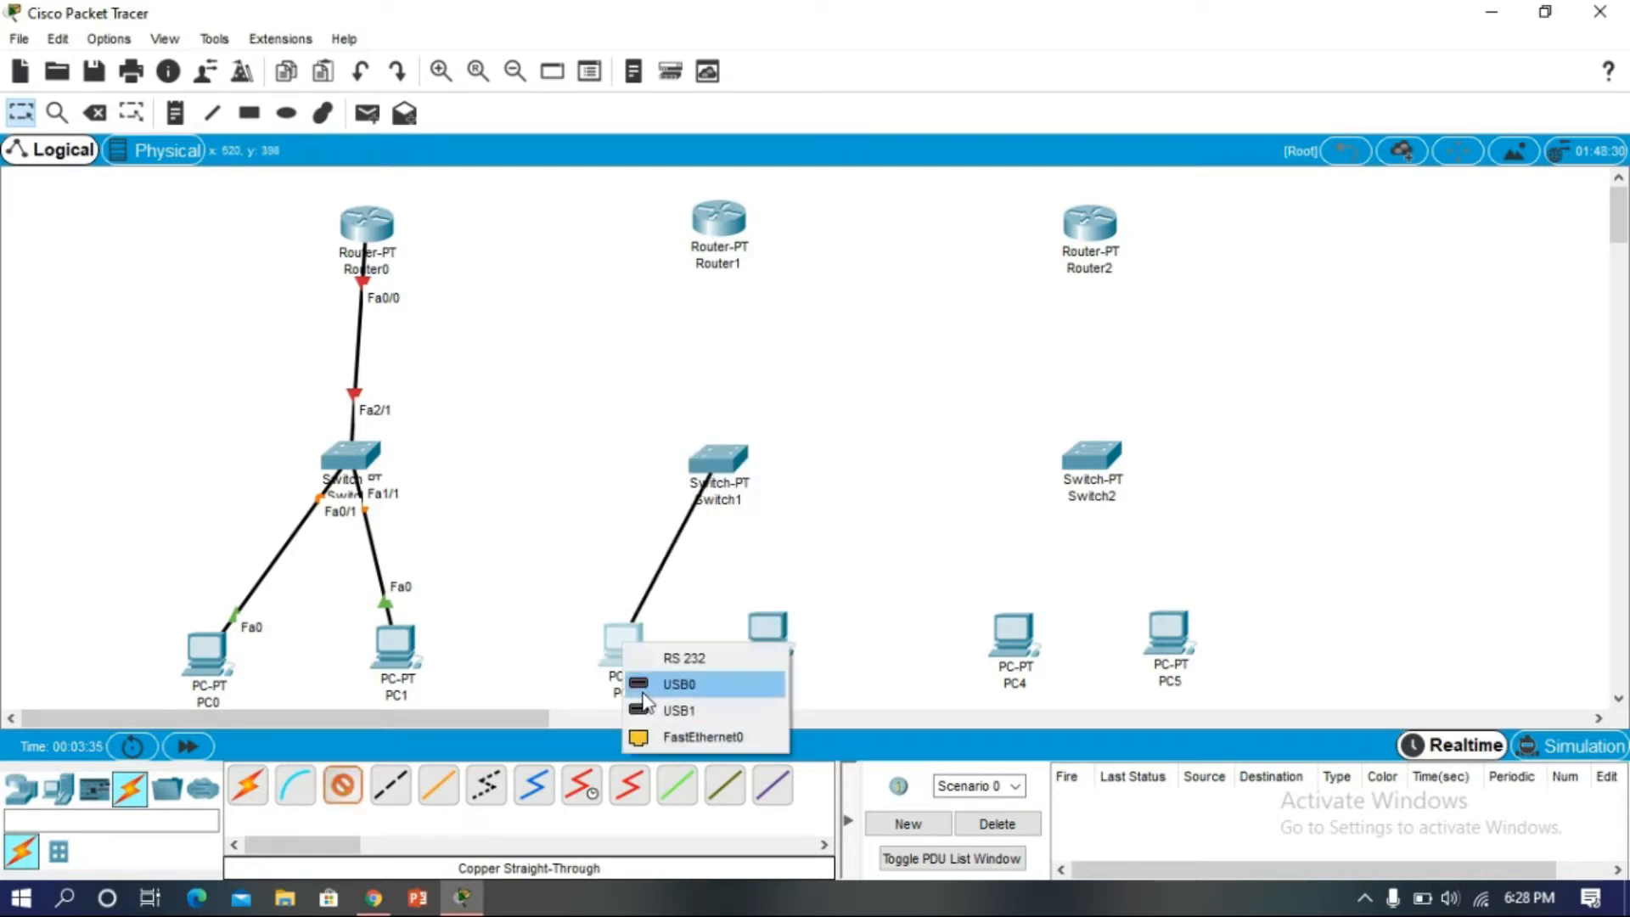
left_click(662, 737)
- Connect Switch1 port FastEthernet1/1 to PC3 port FastEthernet0 with a copper straight-through cable
left_click(348, 788)
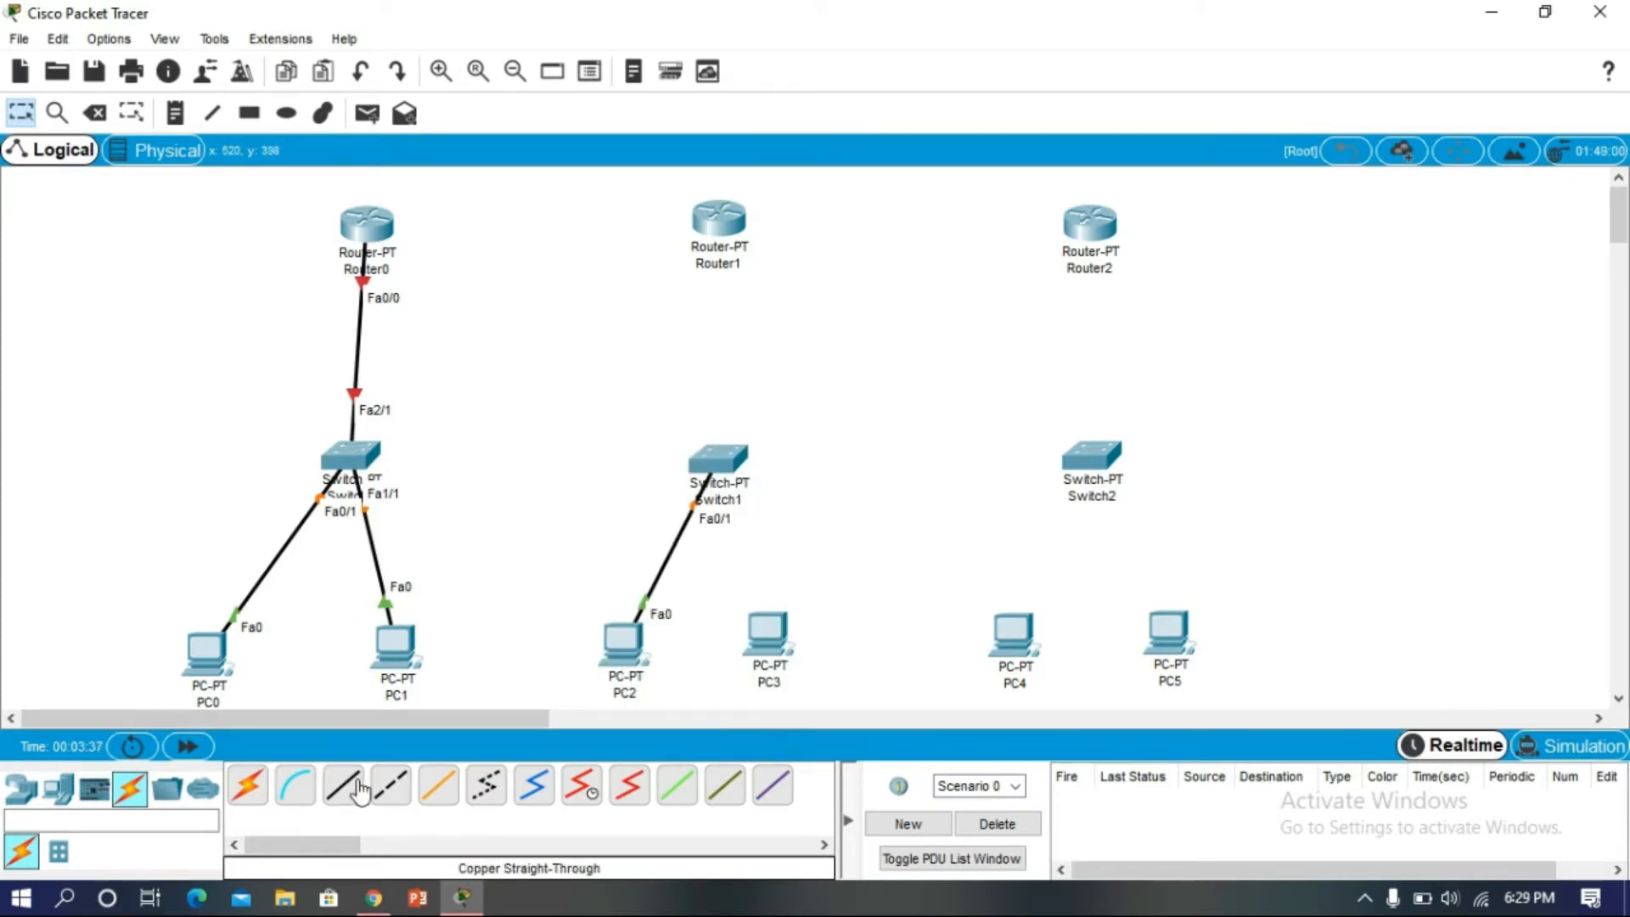
left_click(692, 465)
left_click(767, 508)
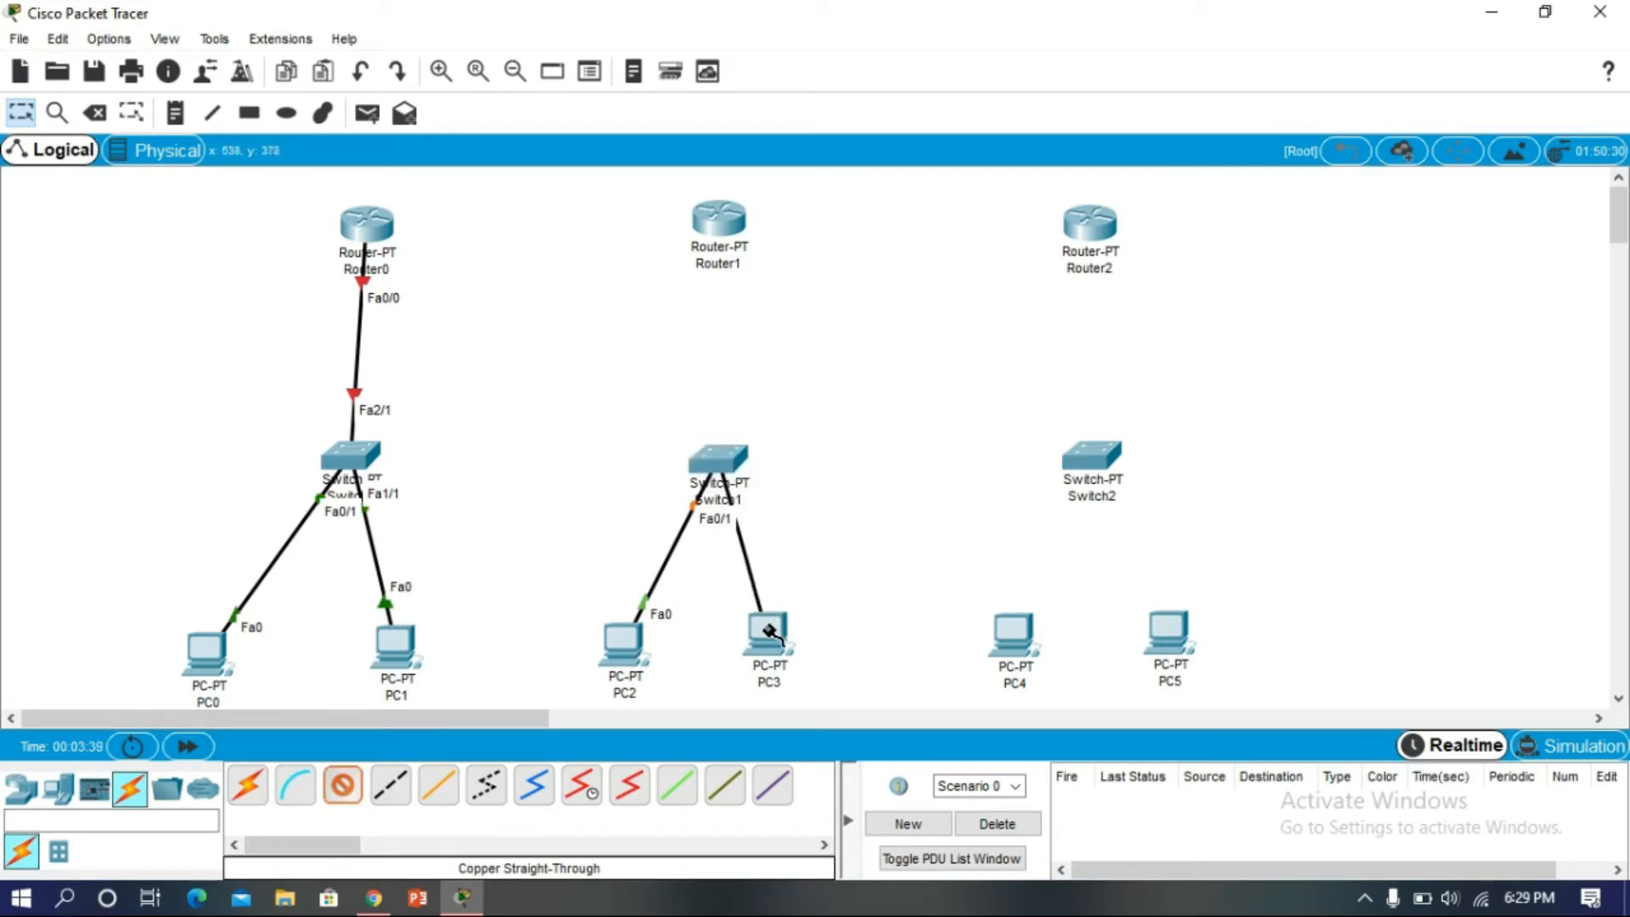
left_click(769, 630)
left_click(828, 718)
- Connect Router1 port FastEthernet0/0 to Switch1 port FastEthernet2/1 with a copper straight-through cable
left_click(355, 790)
left_click(720, 228)
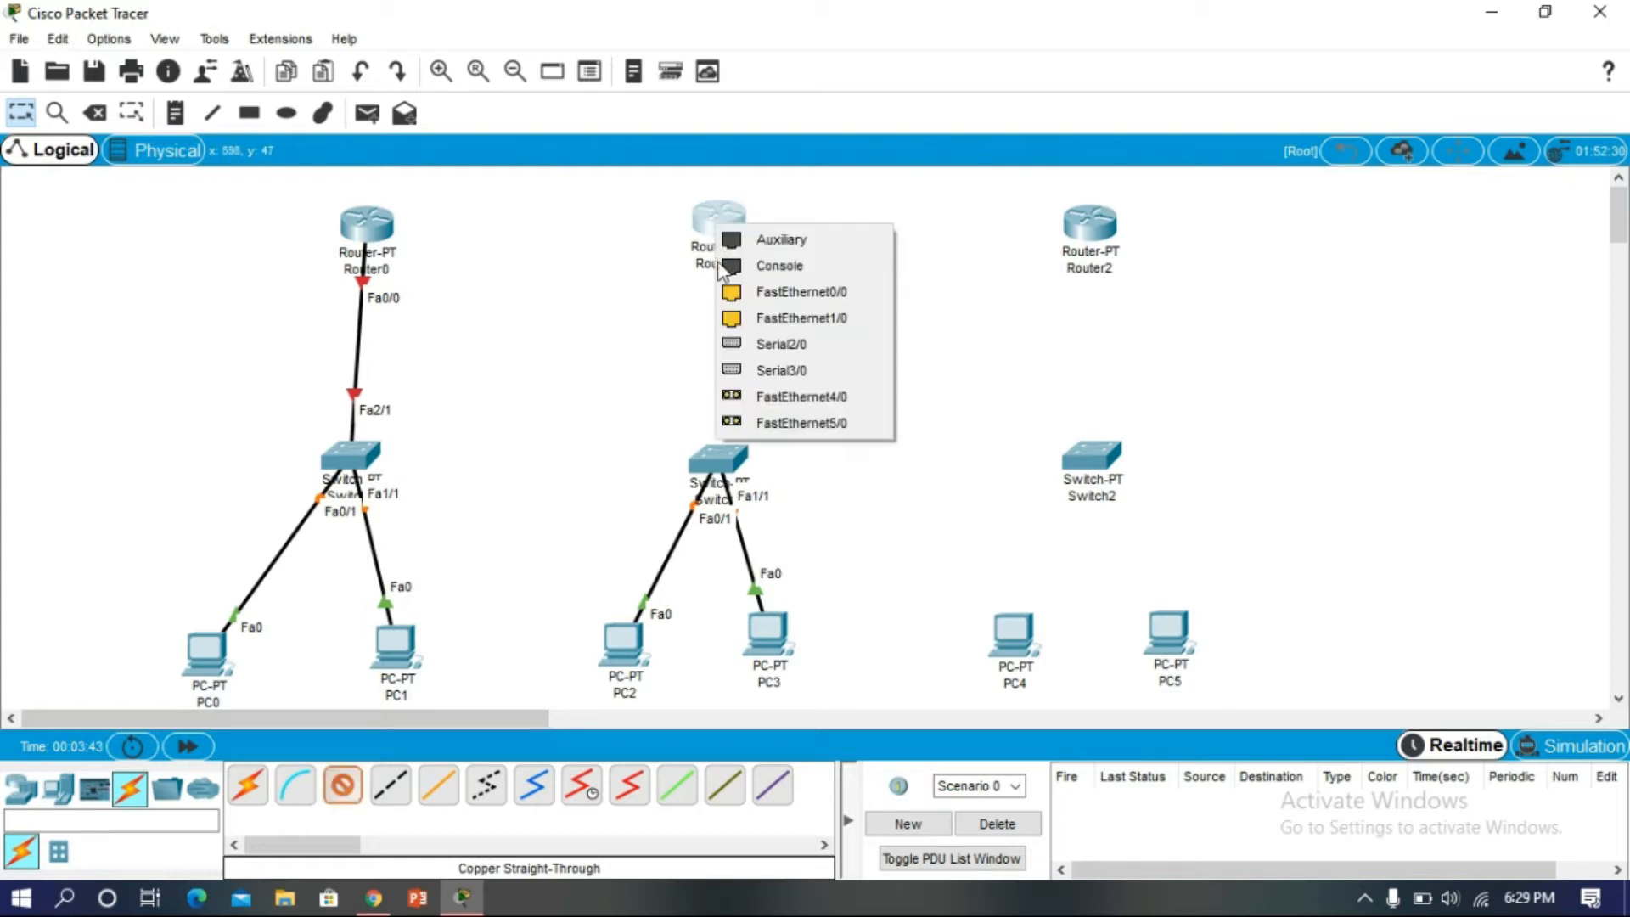
left_click(739, 292)
left_click(716, 496)
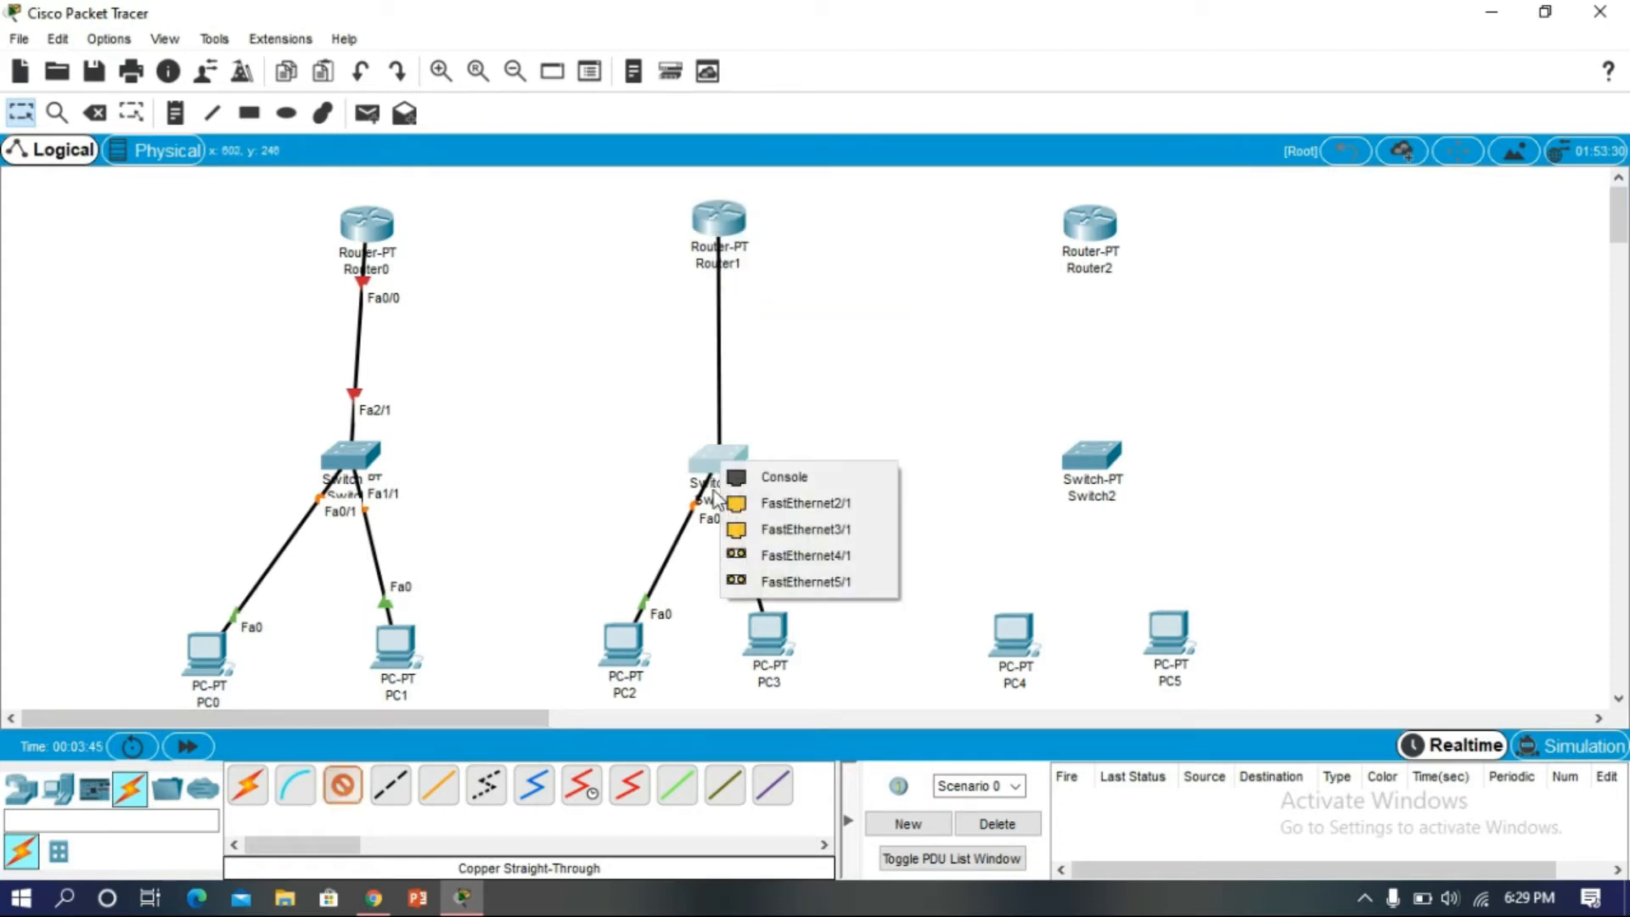
left_click(757, 505)
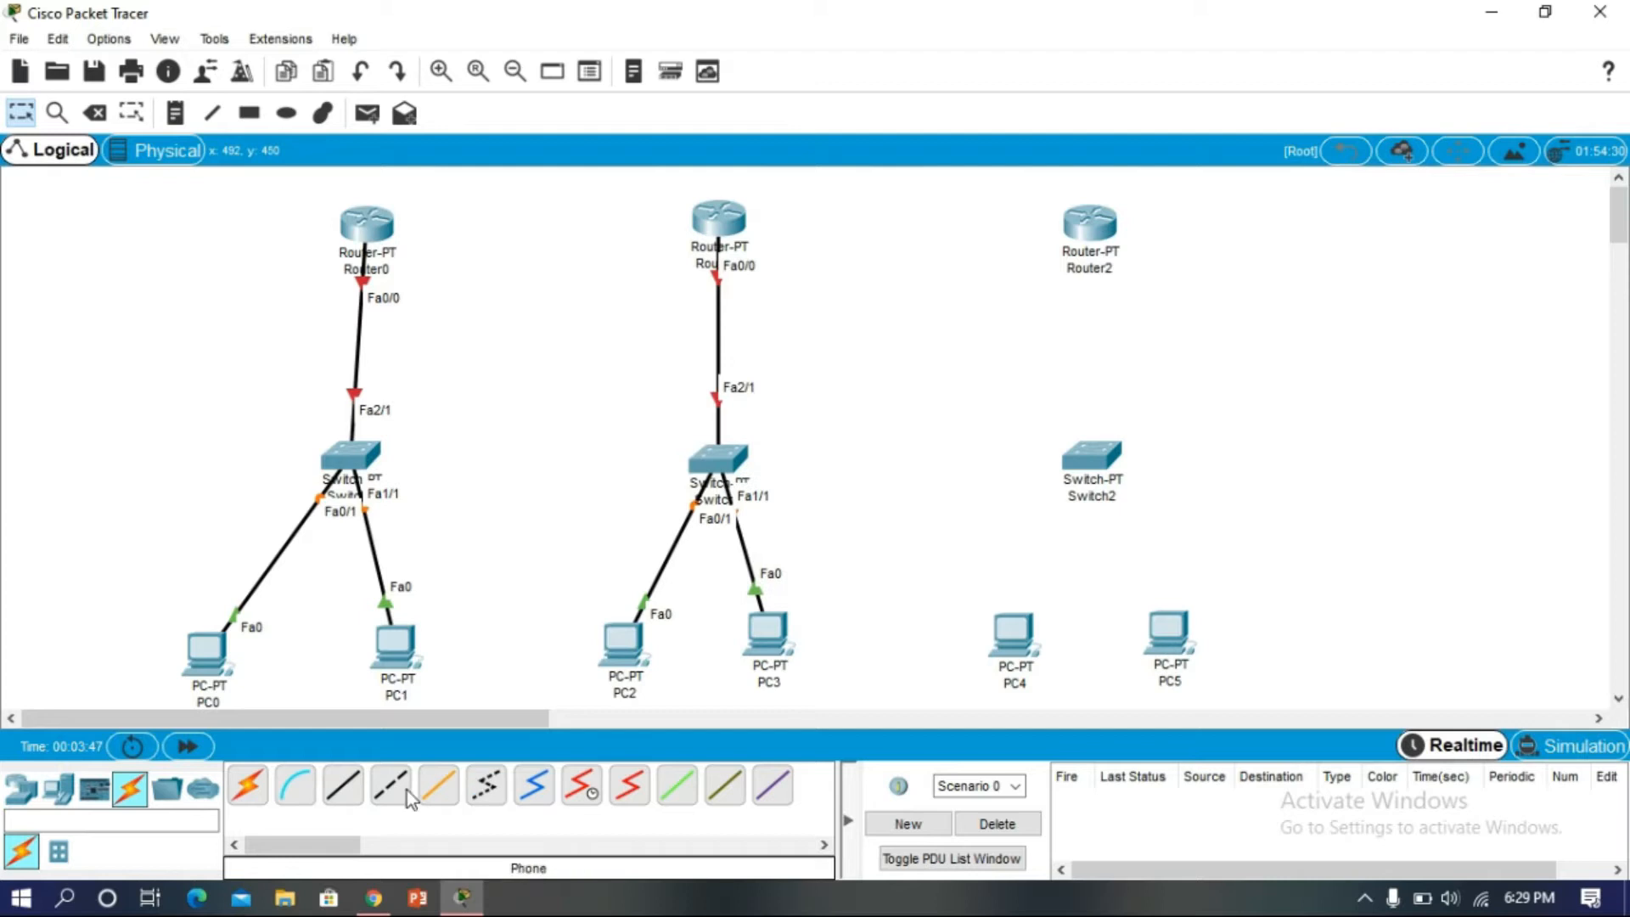
- Connect Switch2 port FastEthernet0/1 to PC4 port FastEthernet0 with a copper straight-through cable
left_click(342, 786)
left_click(1083, 462)
left_click(1129, 493)
left_click(1016, 650)
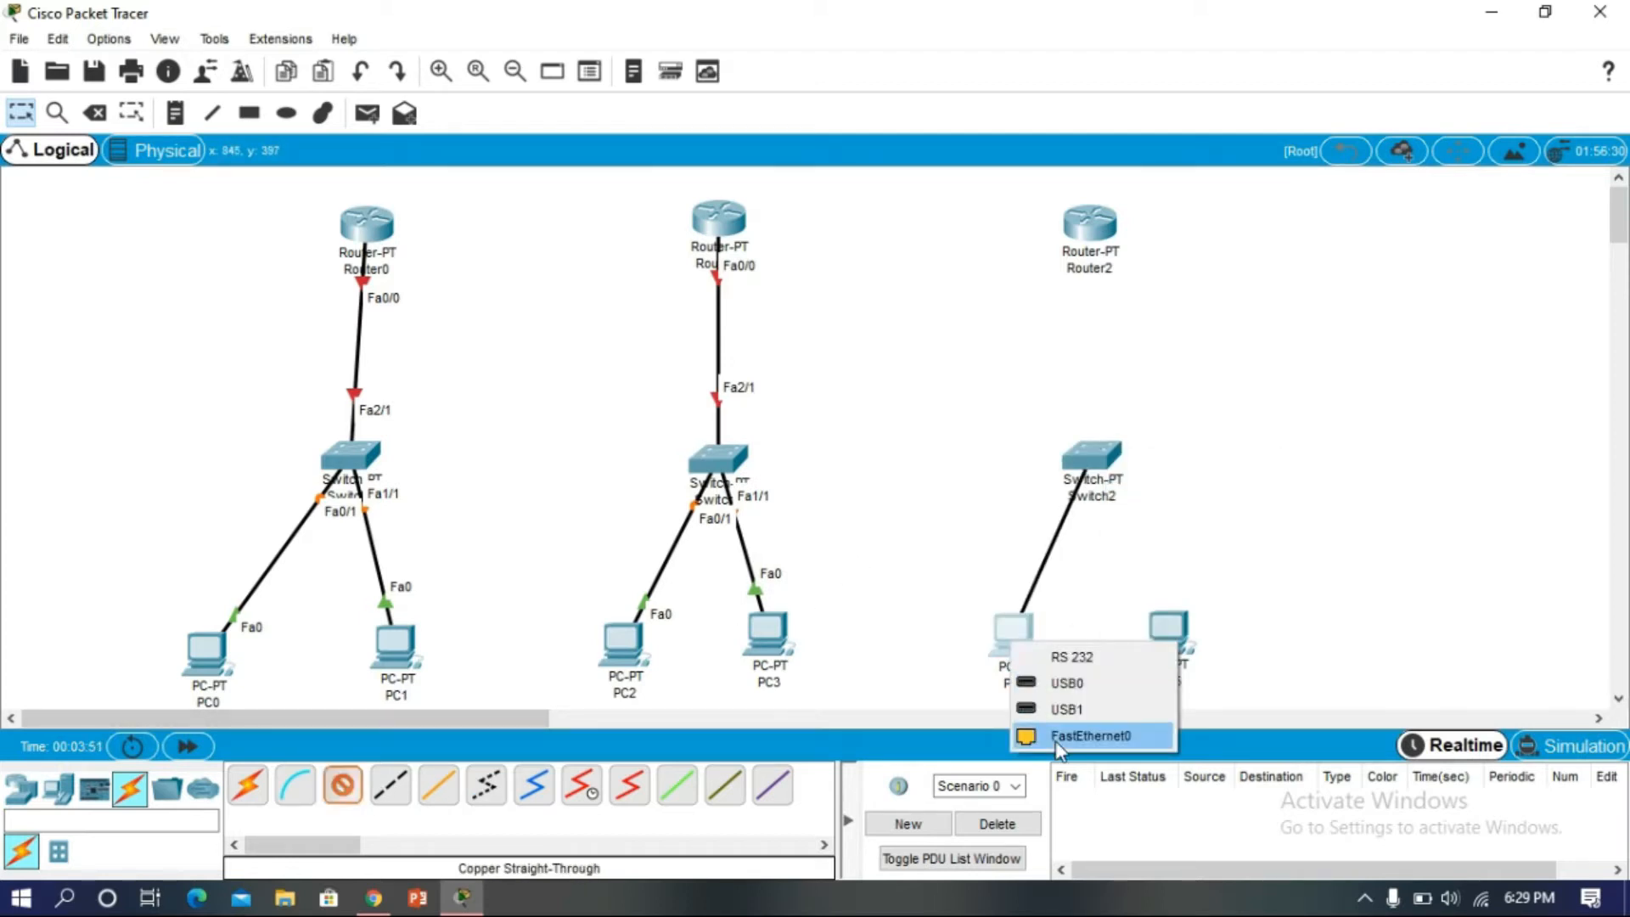
left_click(1103, 728)
- Connect Switch2 port FastEthernet1/1 to PC5 port FastEthernet0 with a copper straight-through cable
left_click(342, 794)
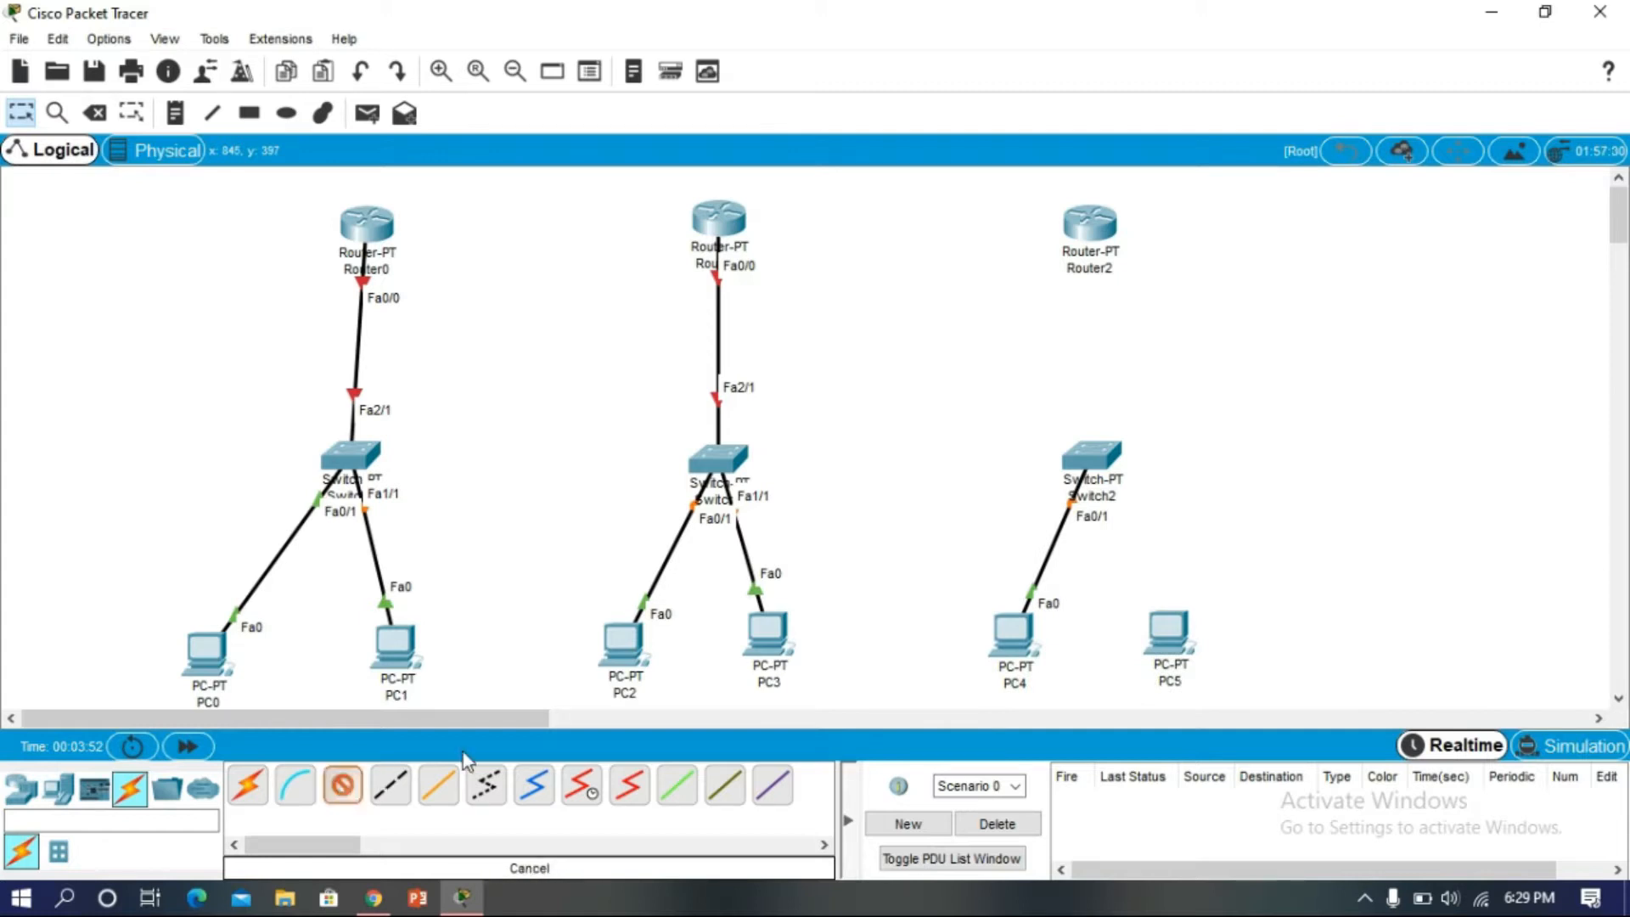
left_click(1109, 459)
left_click(1131, 518)
left_click(1169, 635)
left_click(1231, 727)
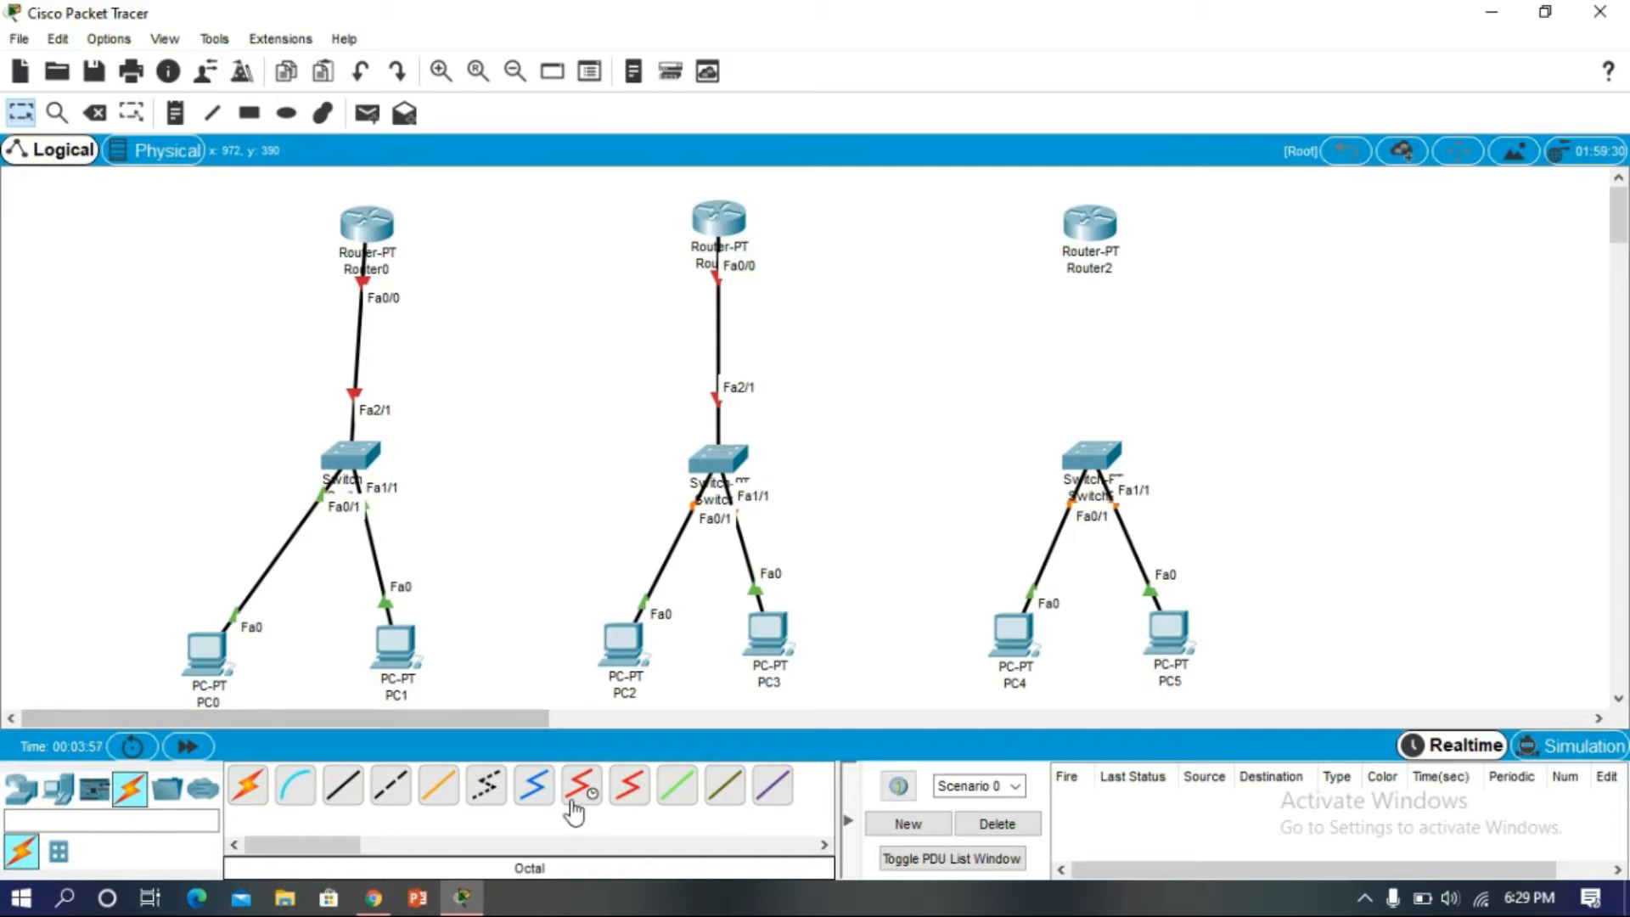
- Connect Router2 port FastEthernet0/0 to Switch2 port FastEthernet2/1 with a copper straight-through cable
left_click(350, 789)
left_click(1096, 231)
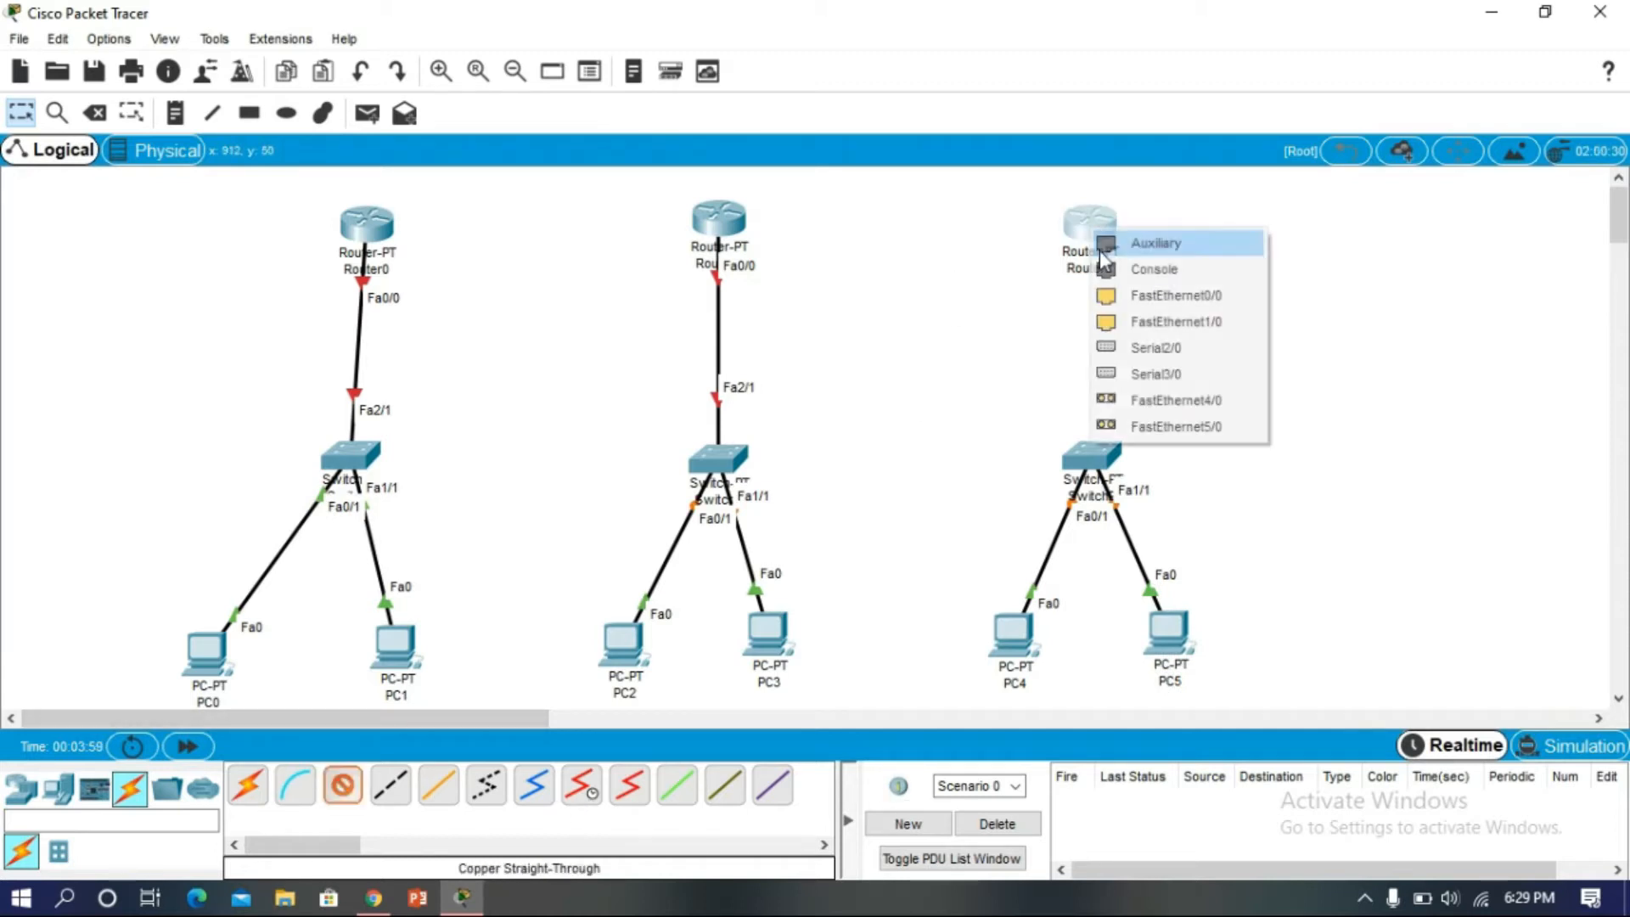
left_click(1176, 295)
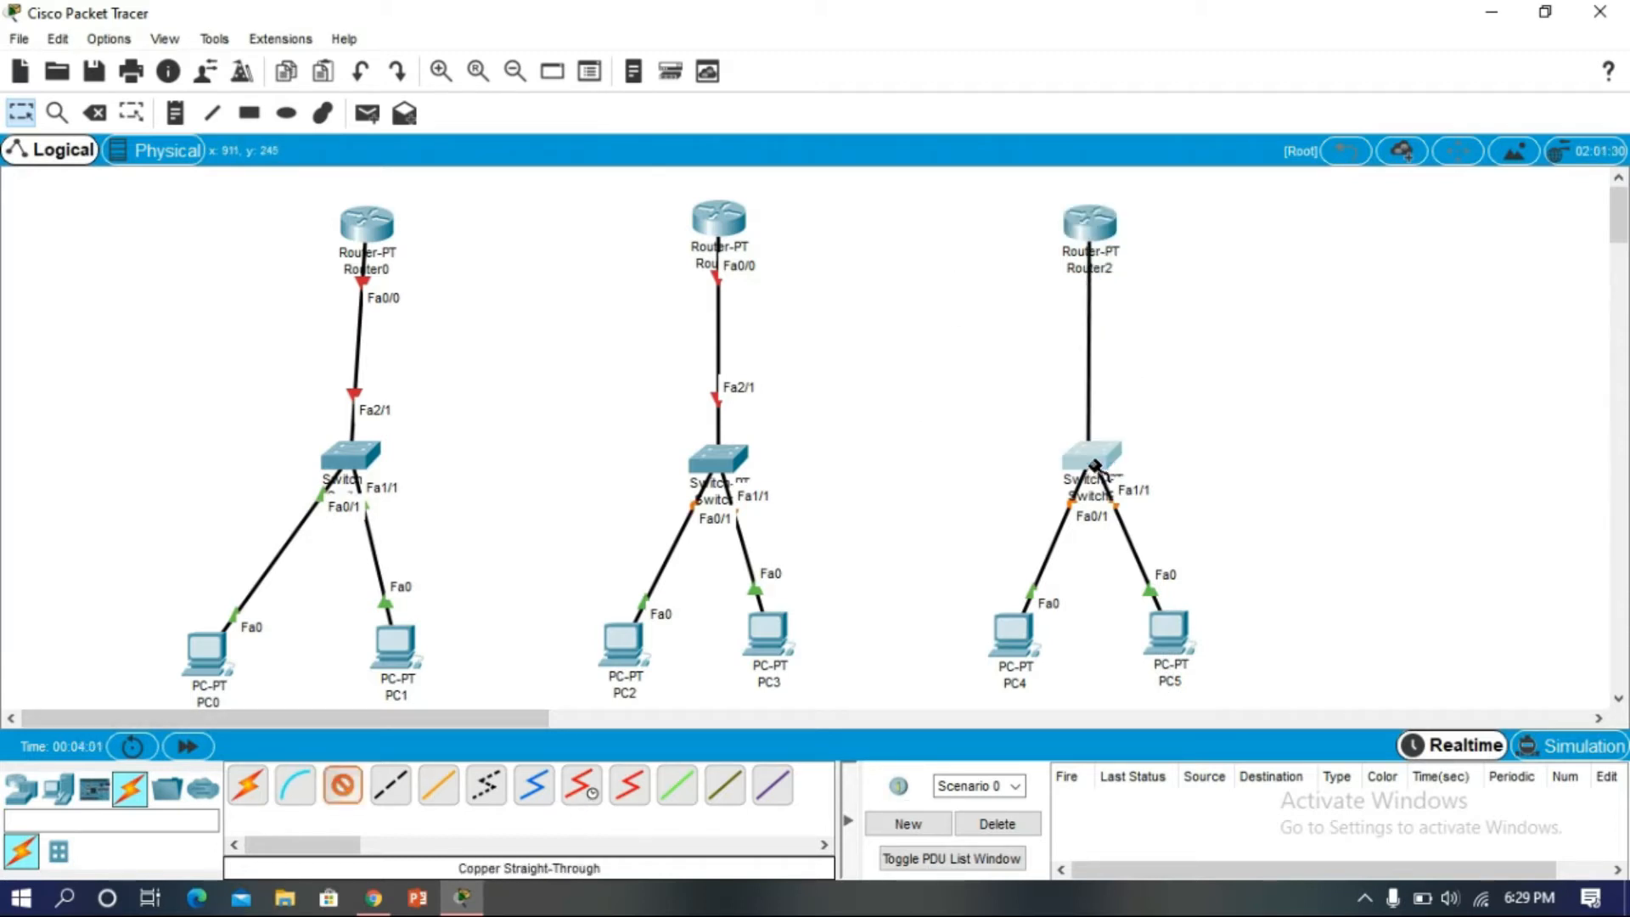
left_click(1093, 459)
left_click(1115, 502)
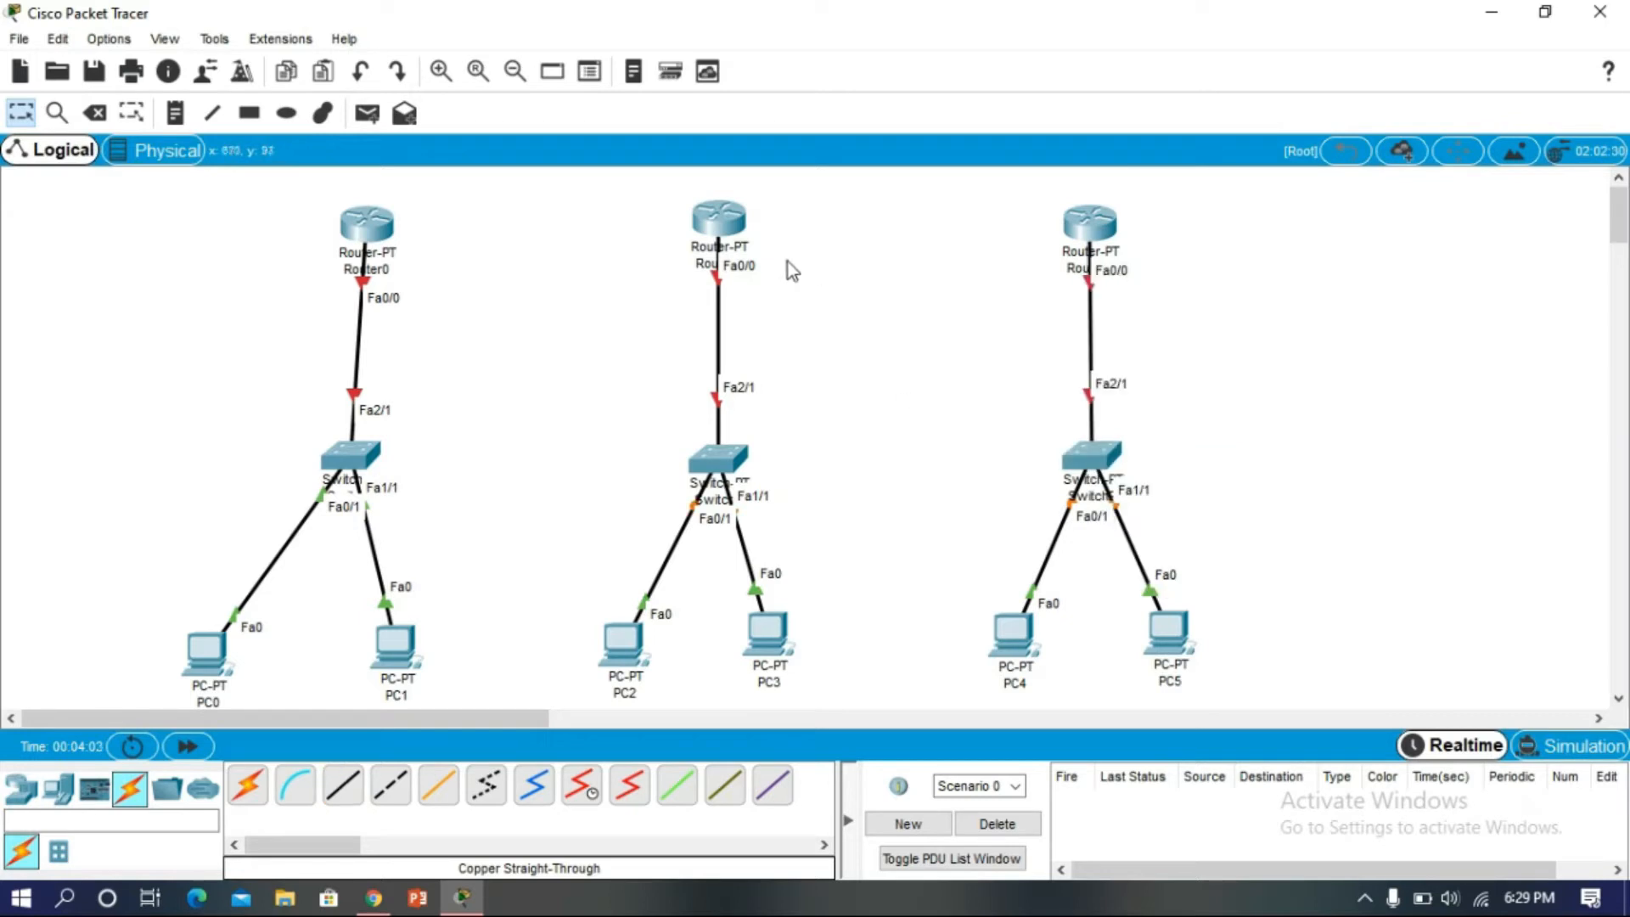
- Connect Router0 port FastEthernet1/0 to Router1 port FastEthernet1/0 with a copper cross-over cable
left_click(742, 229)
left_click(1121, 116)
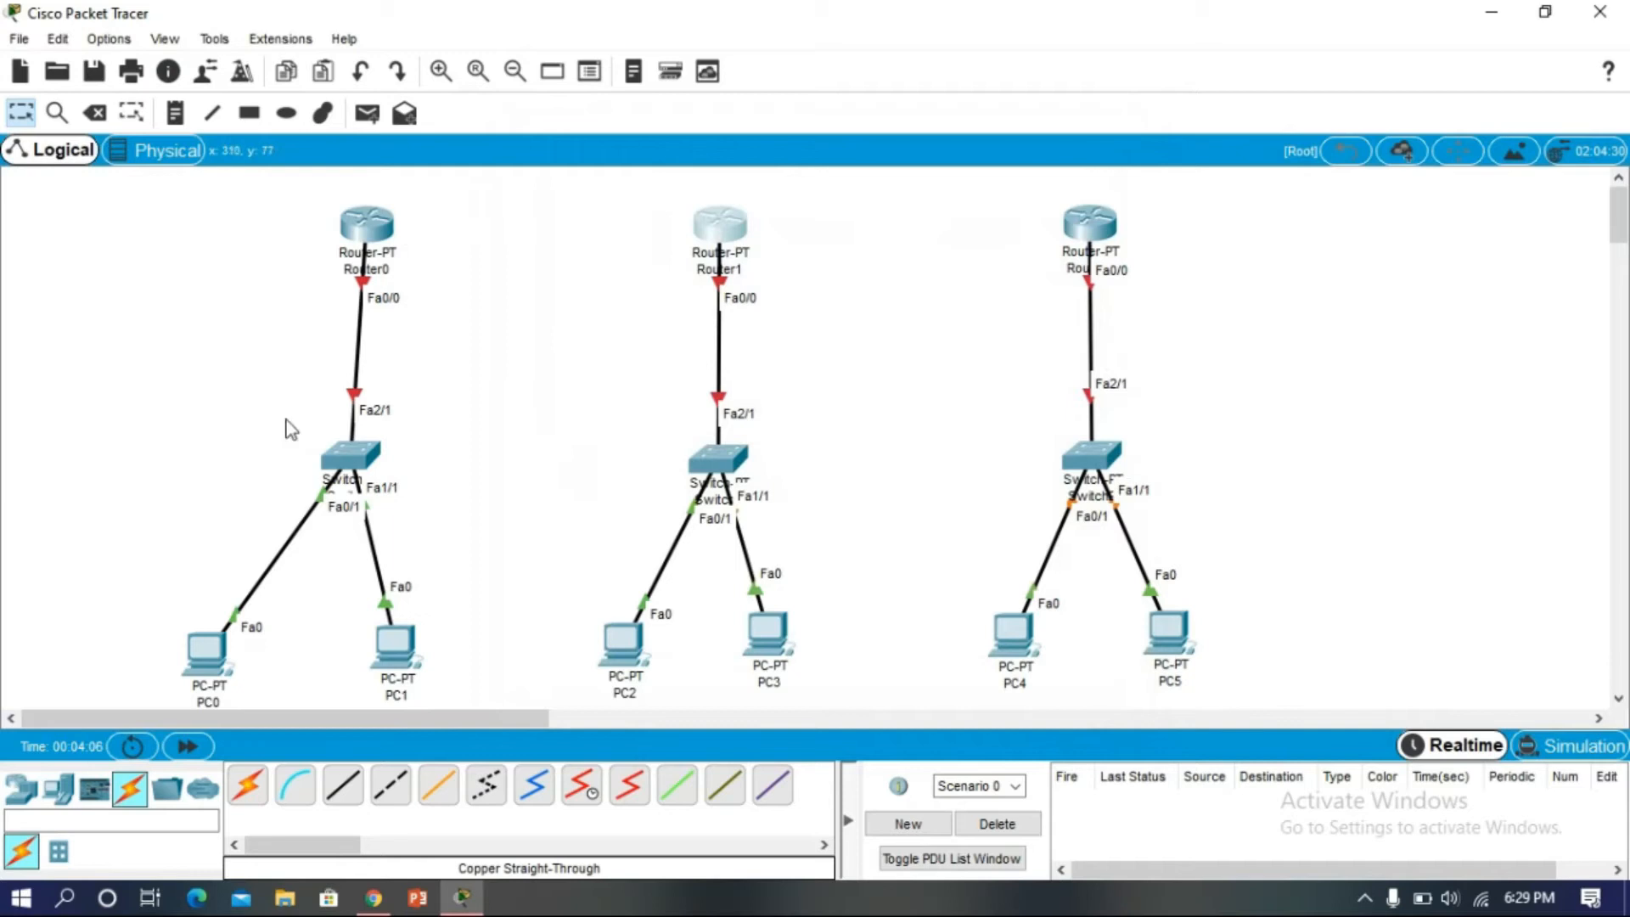
left_click(390, 785)
left_click(374, 233)
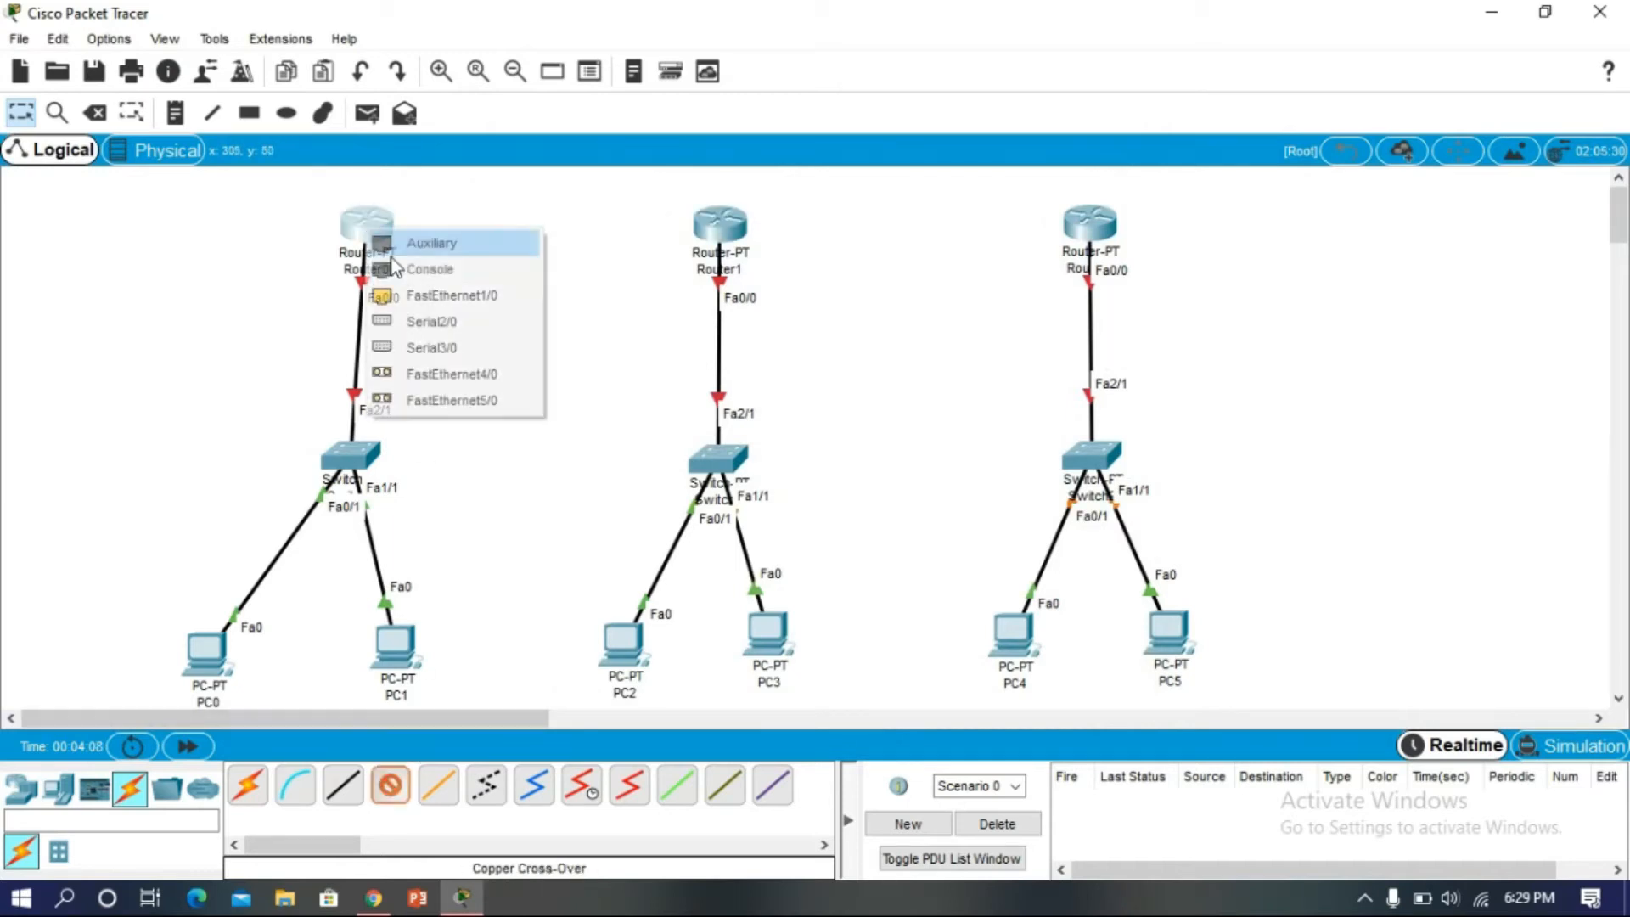
left_click(396, 295)
left_click(718, 225)
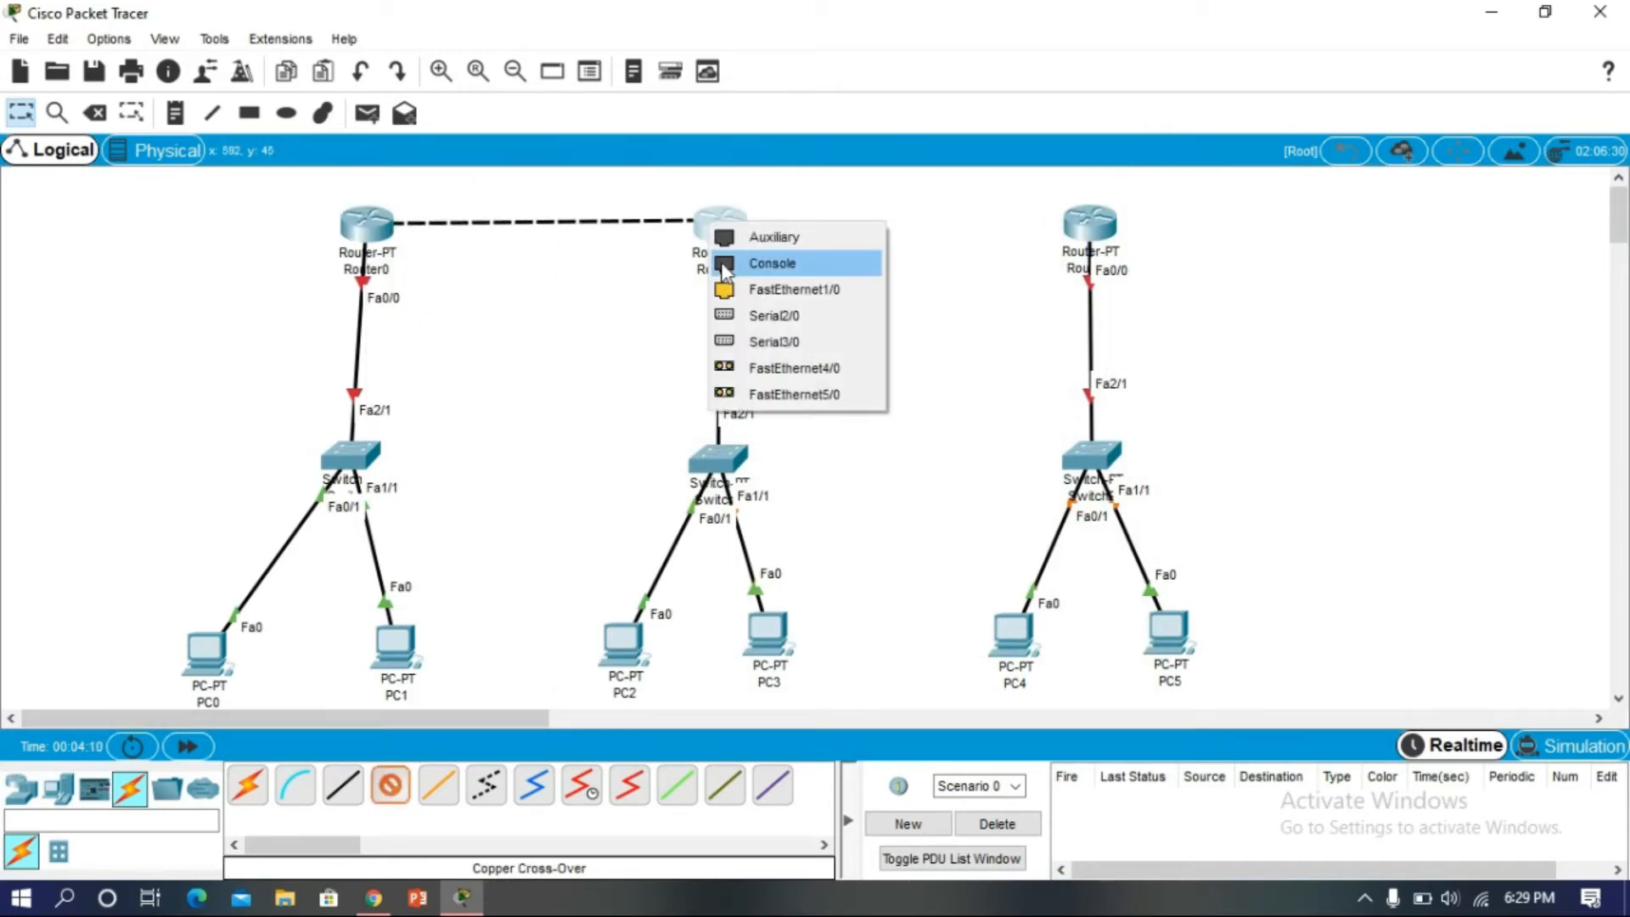
left_click(731, 297)
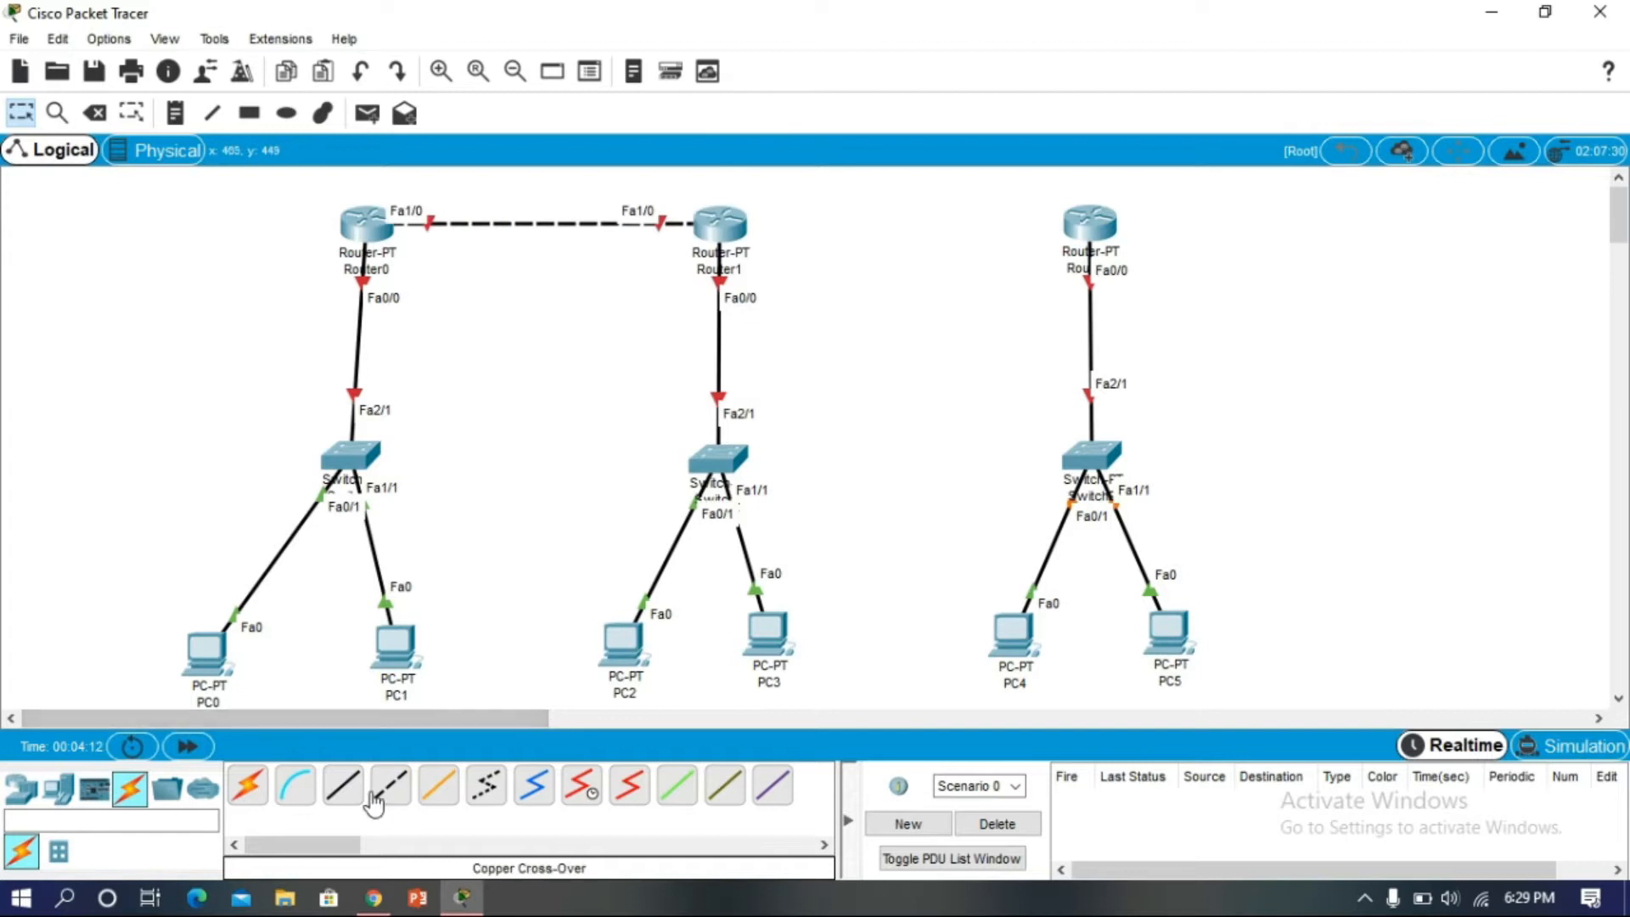
left_click(1091, 225)
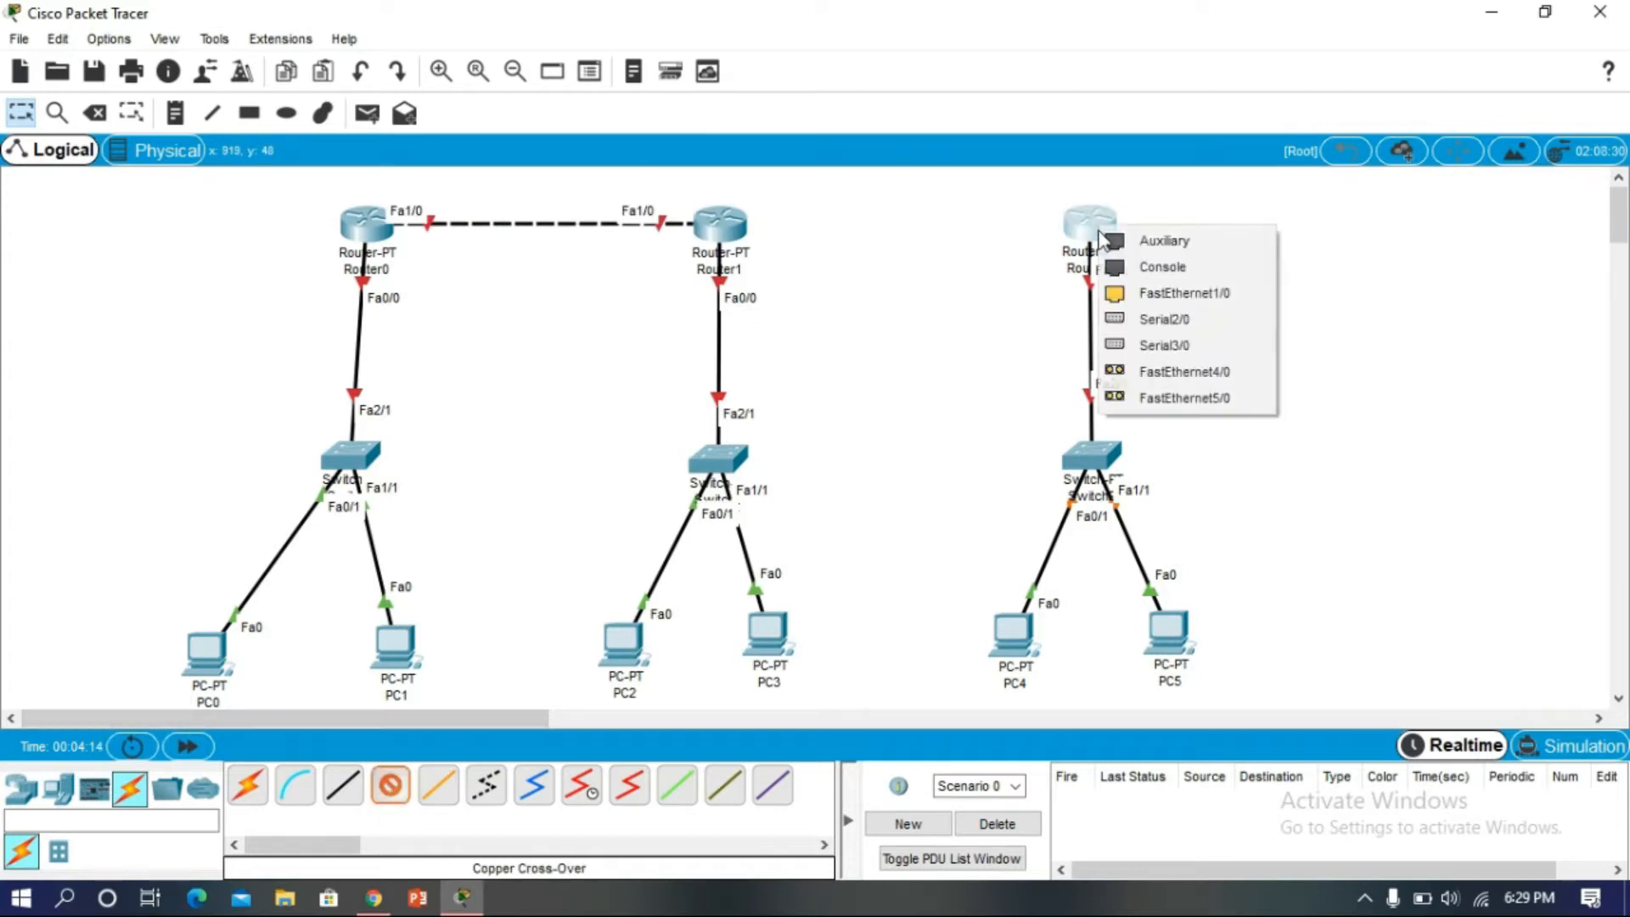
left_click(1174, 292)
left_click(718, 225)
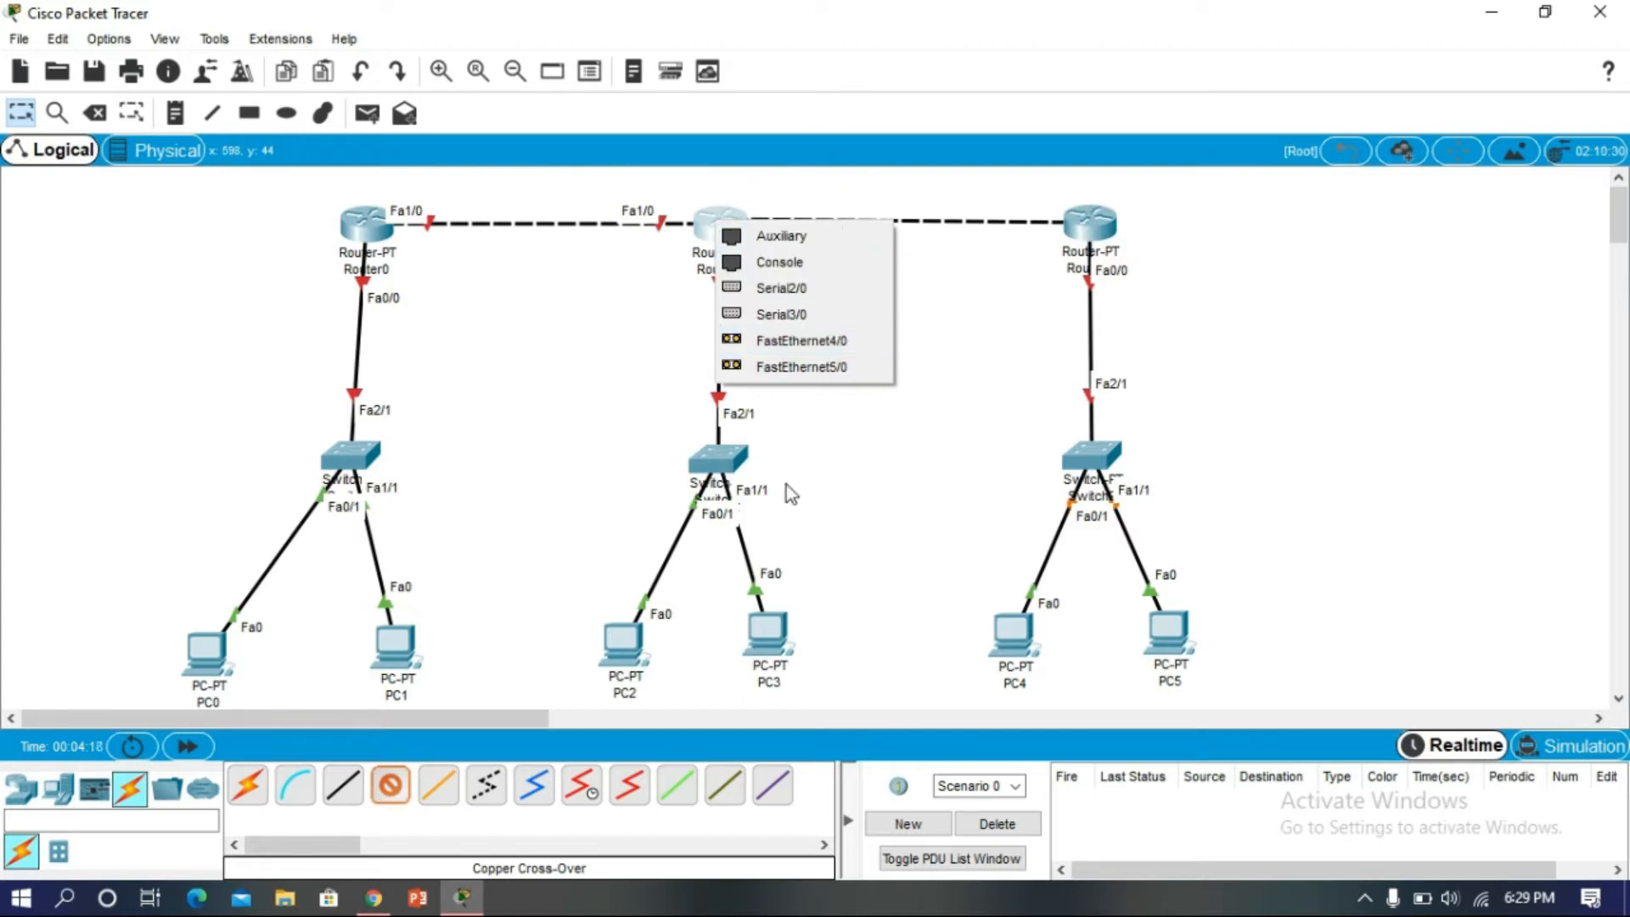
left_click(969, 372)
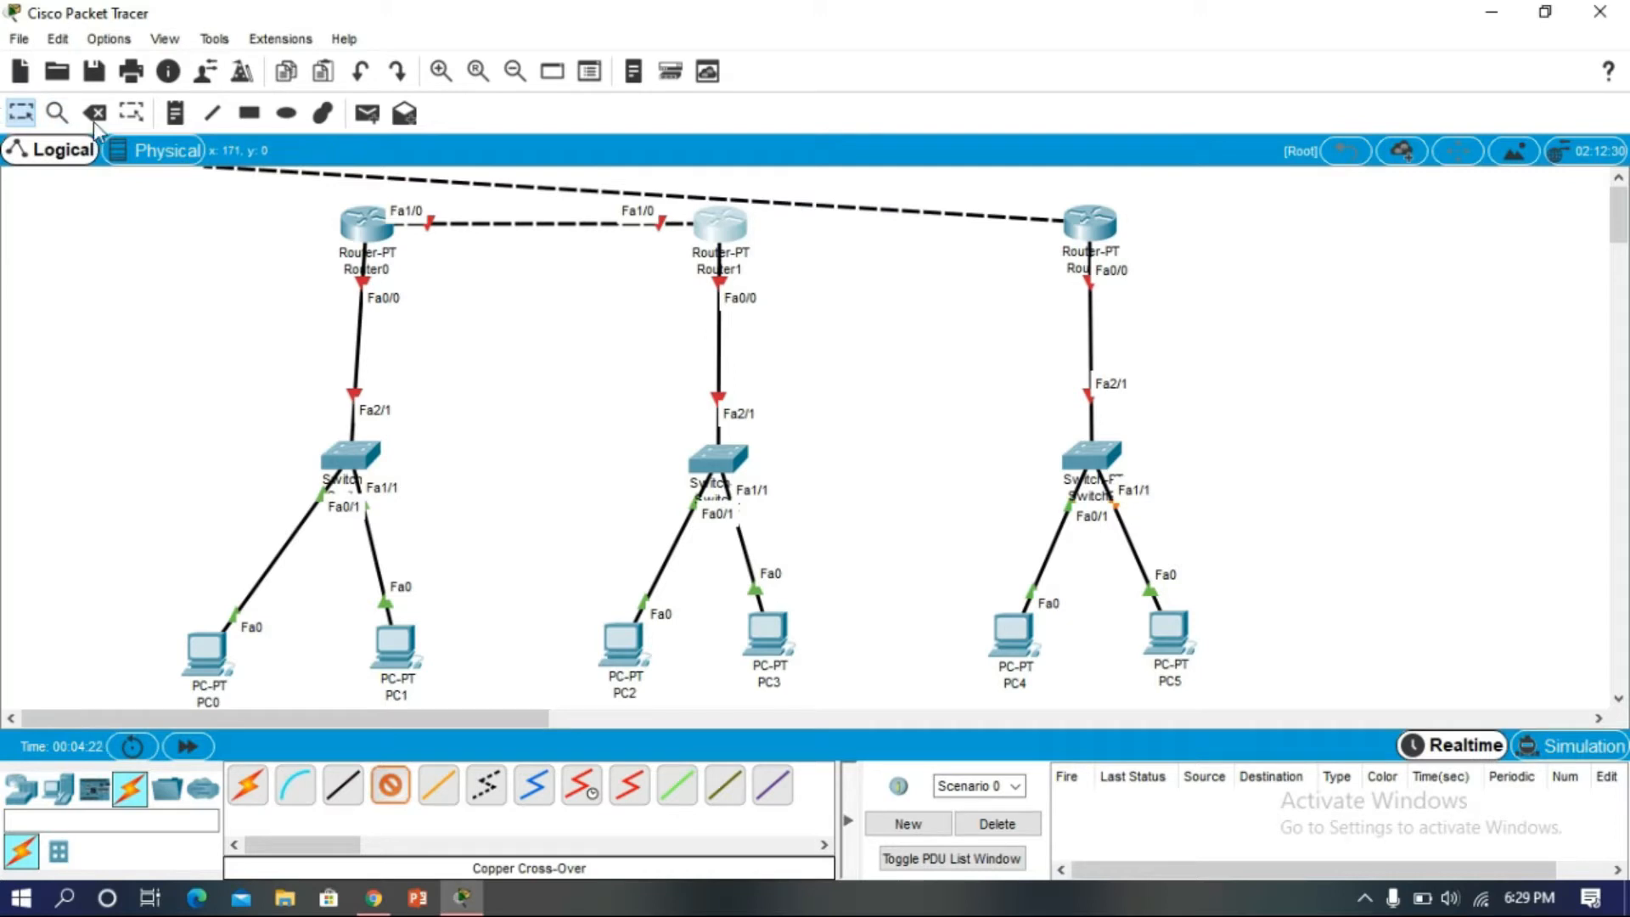
left_click(20, 111)
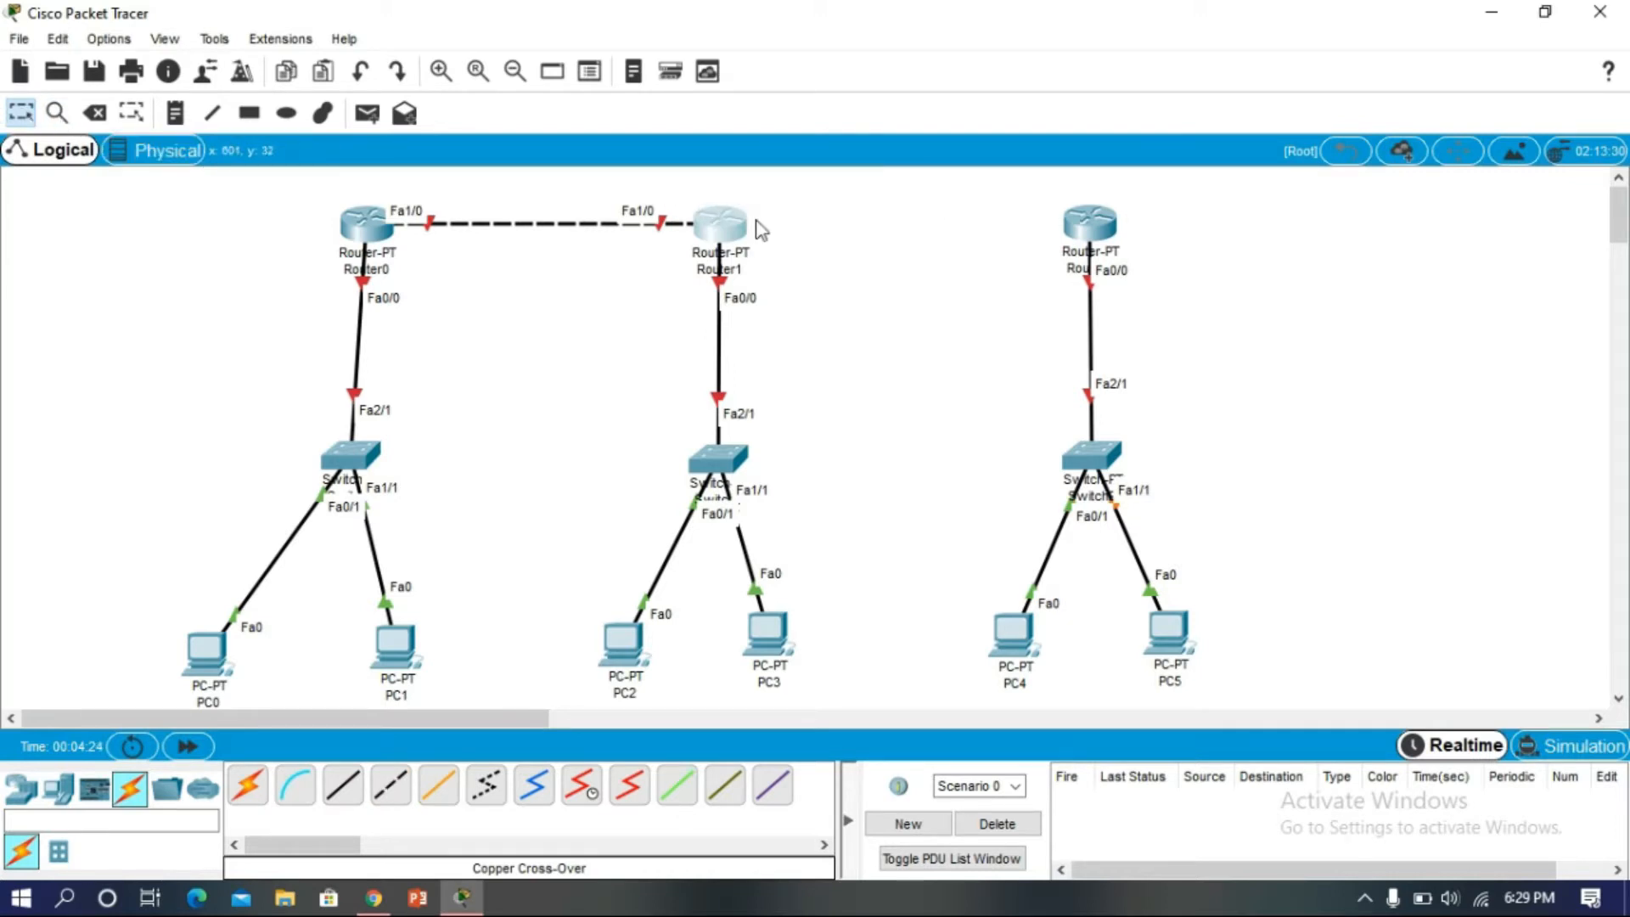
- Power off Router1, install a PT-ROUTER-NM-1CFE module in an empty slot, and power it back on
left_click(720, 223)
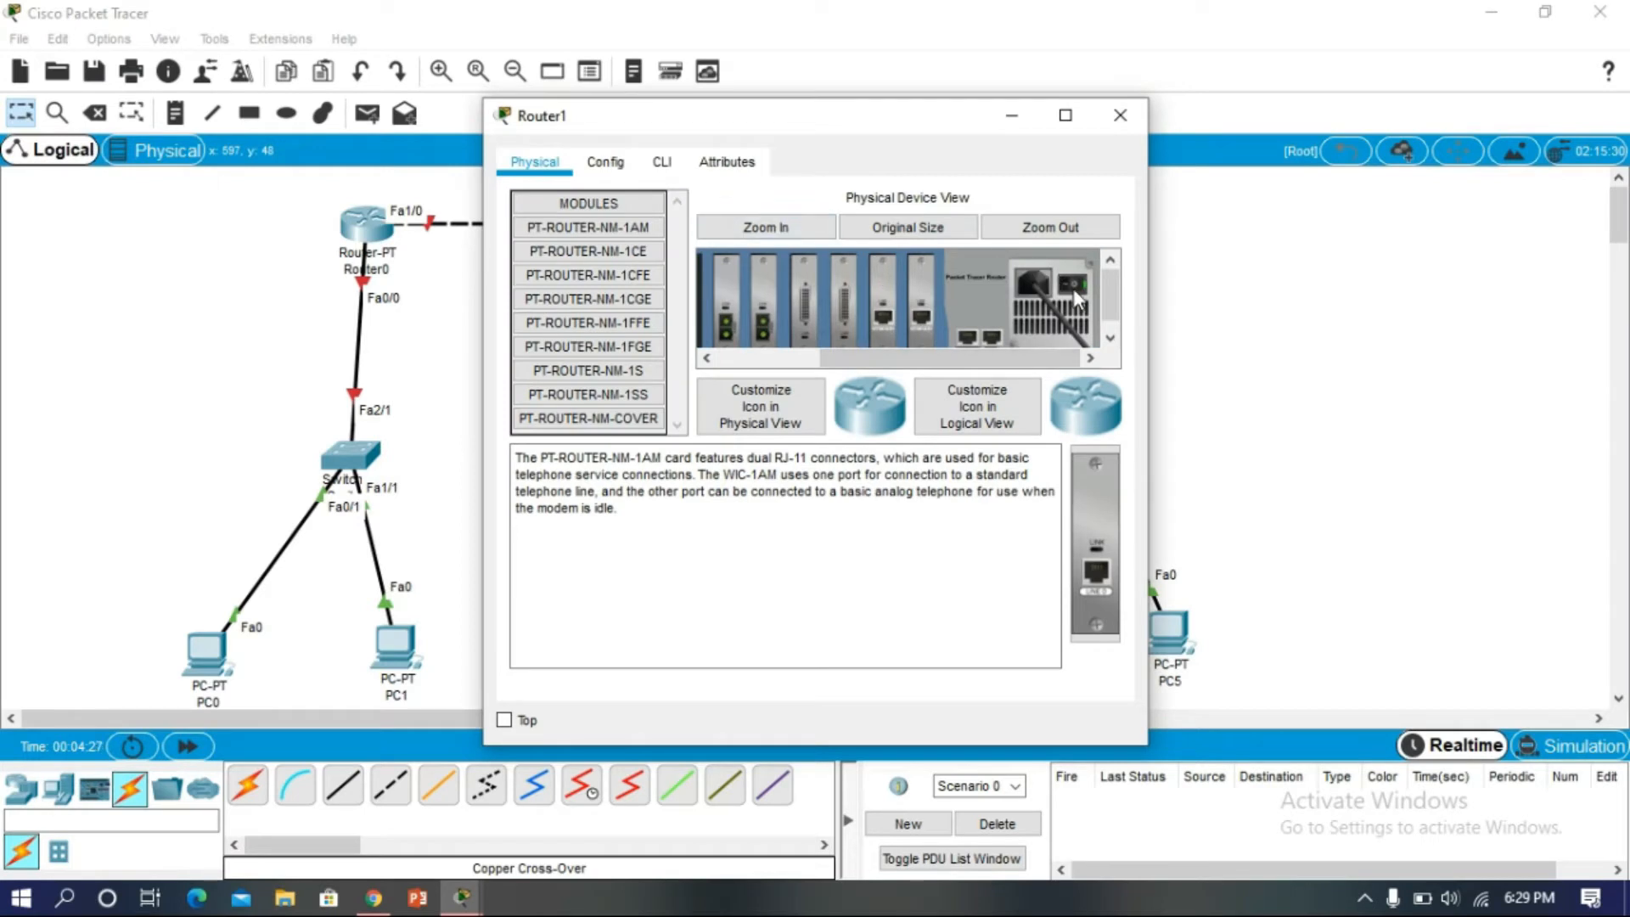
left_click(738, 360)
left_click_drag(642, 276, 847, 303)
left_click(1012, 360)
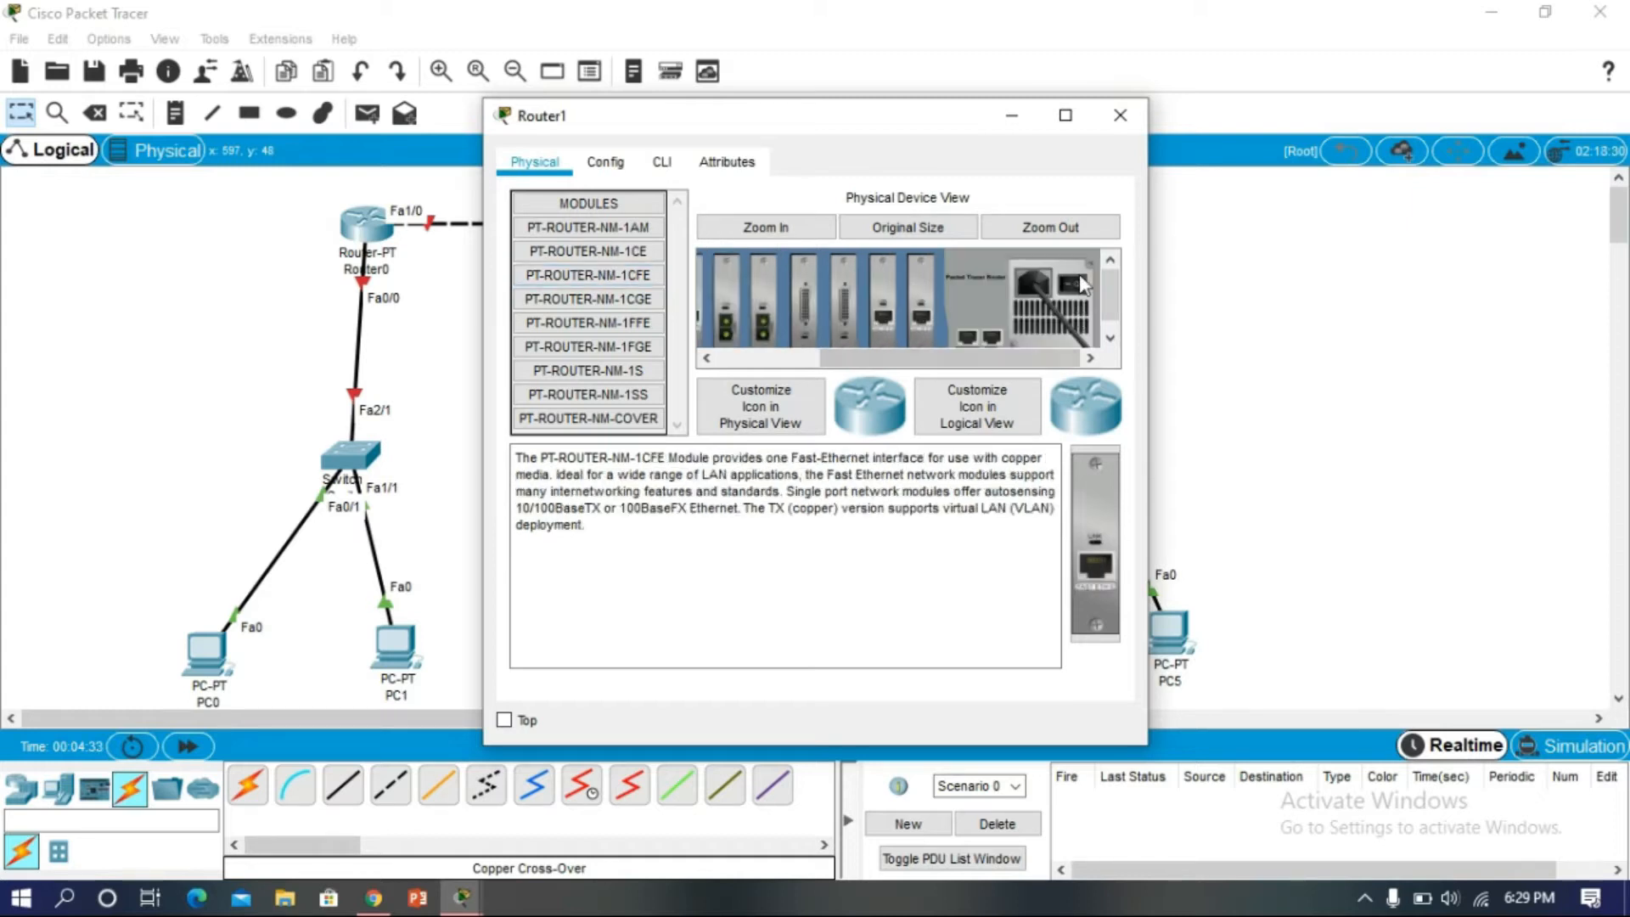
left_click(1120, 116)
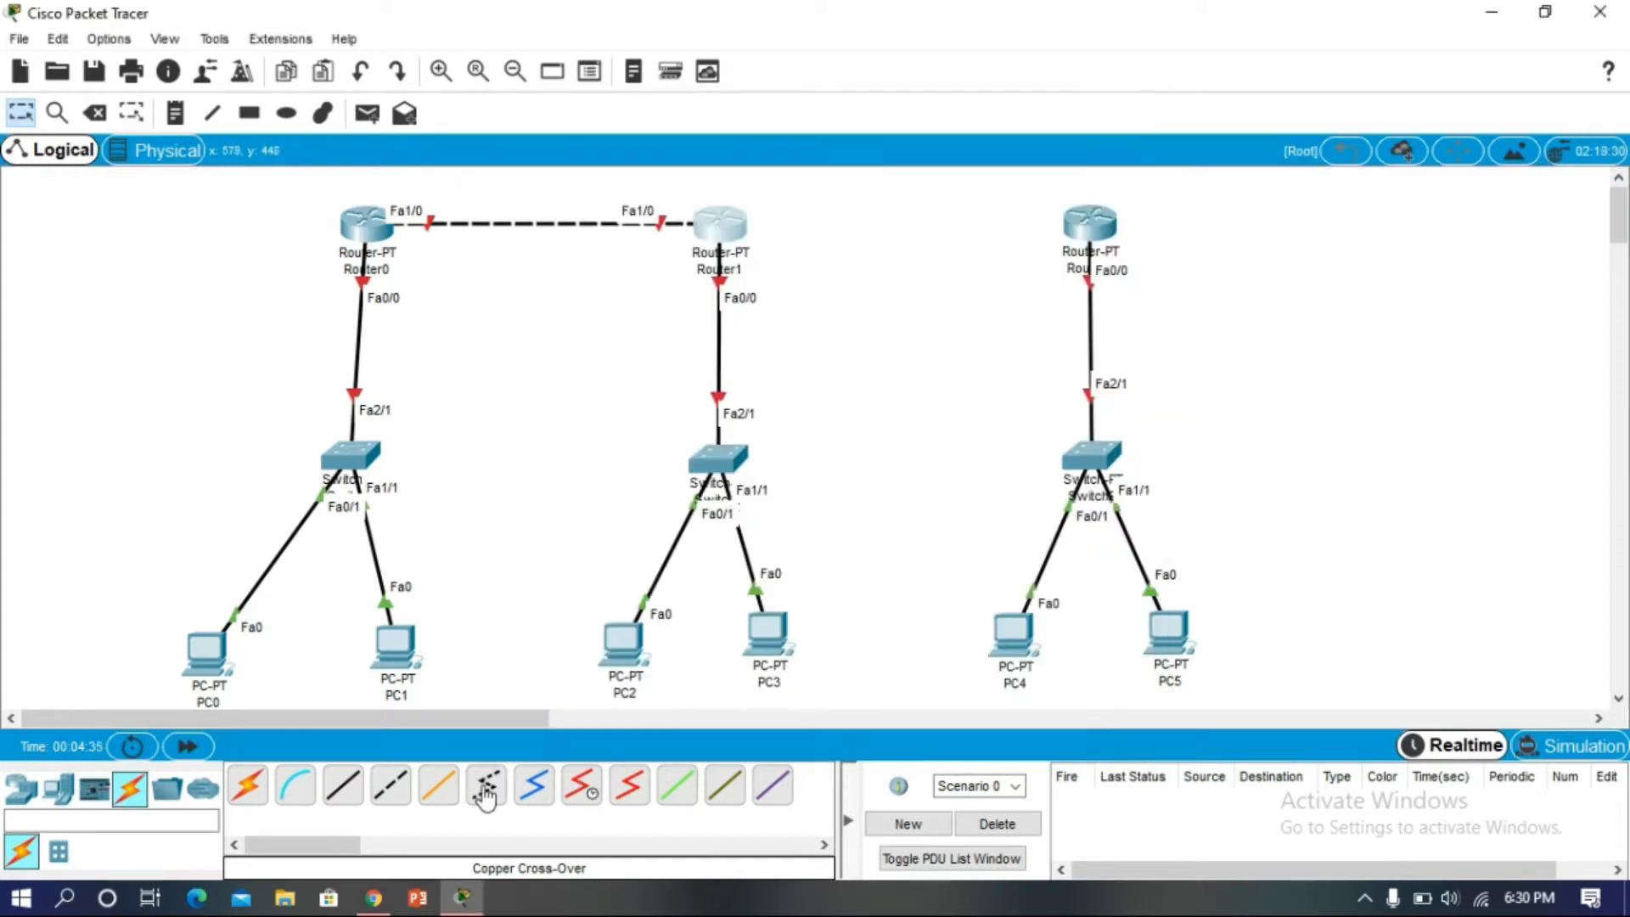
- Connect Router2 port FastEthernet1/0 to Router1 port FastEthernet6/0 with a copper cross-over cable
left_click(381, 794)
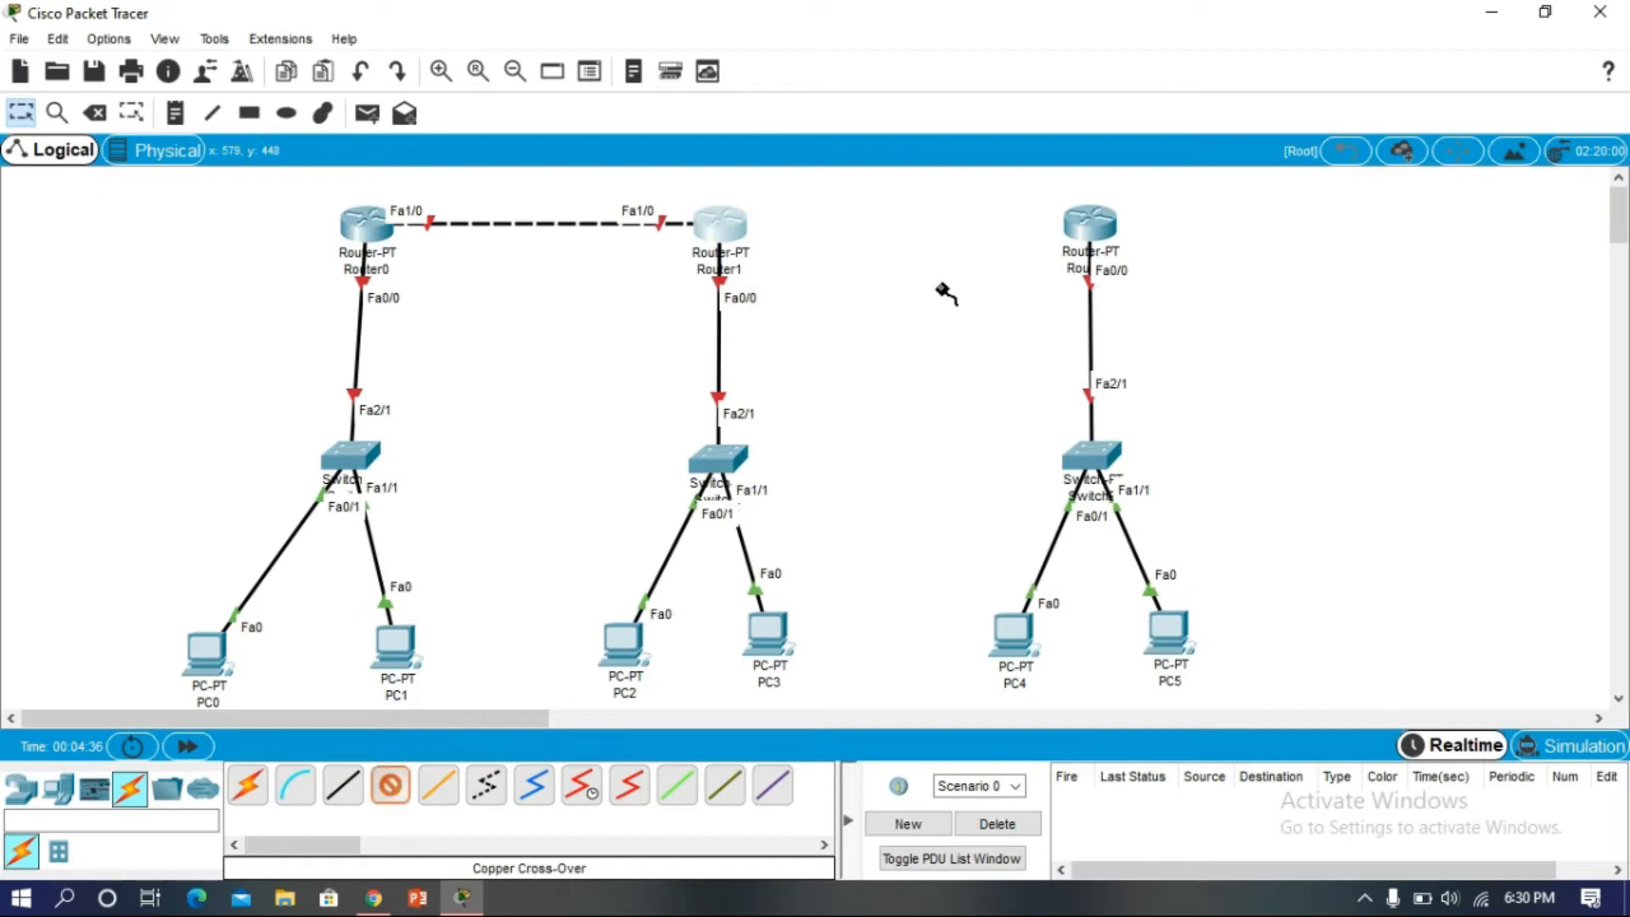
left_click(1091, 223)
left_click(1143, 291)
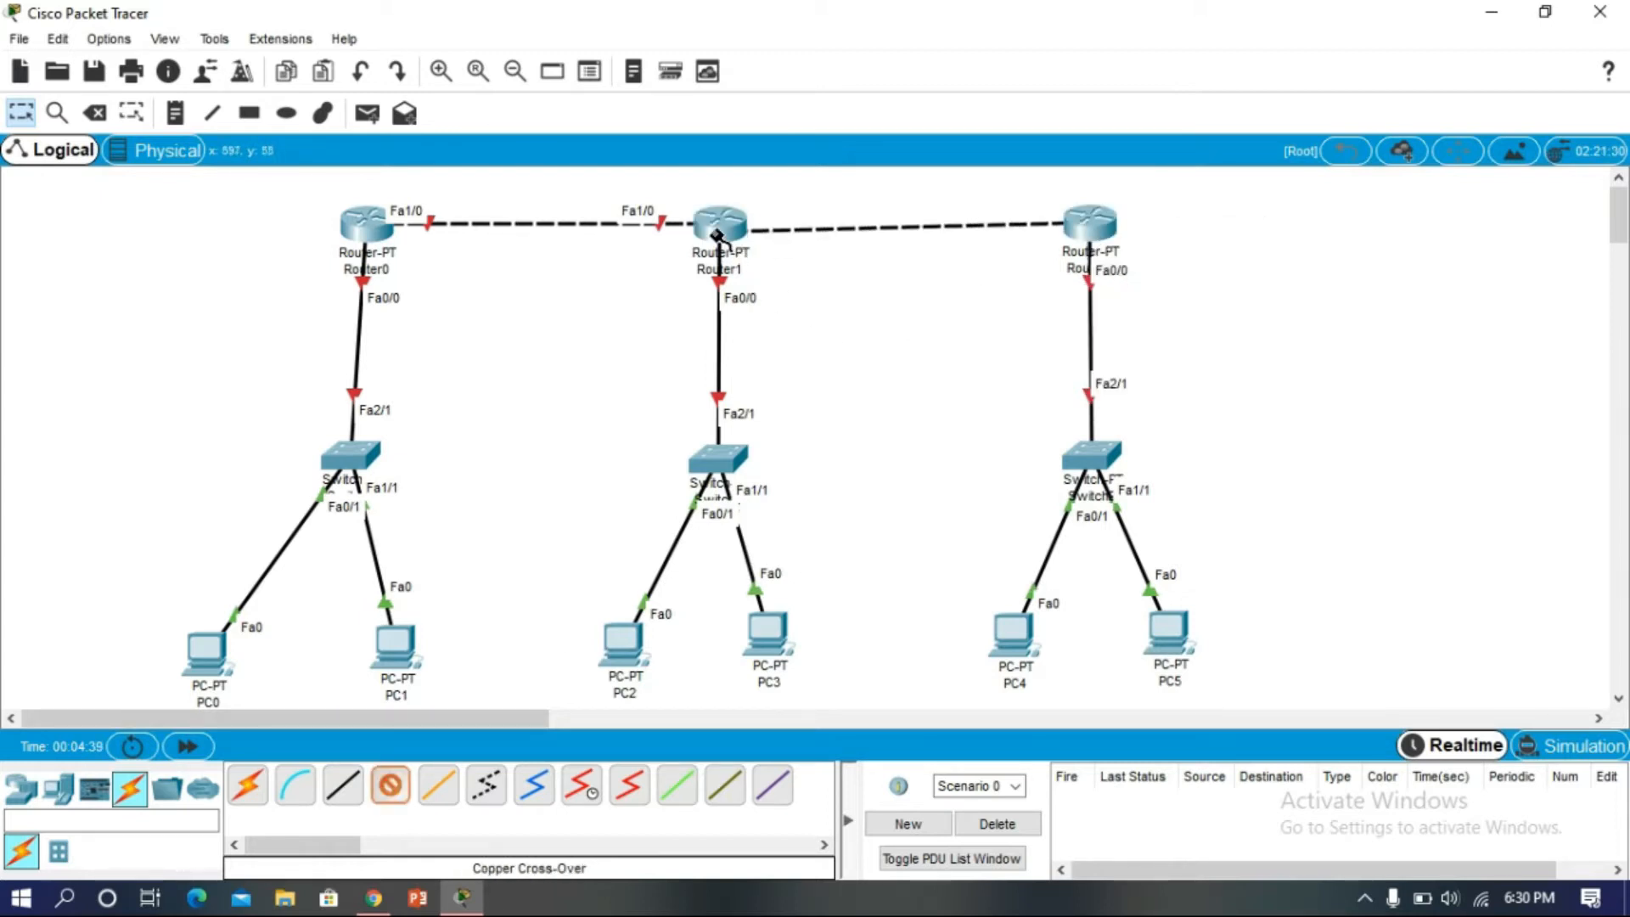
left_click(719, 225)
left_click(802, 403)
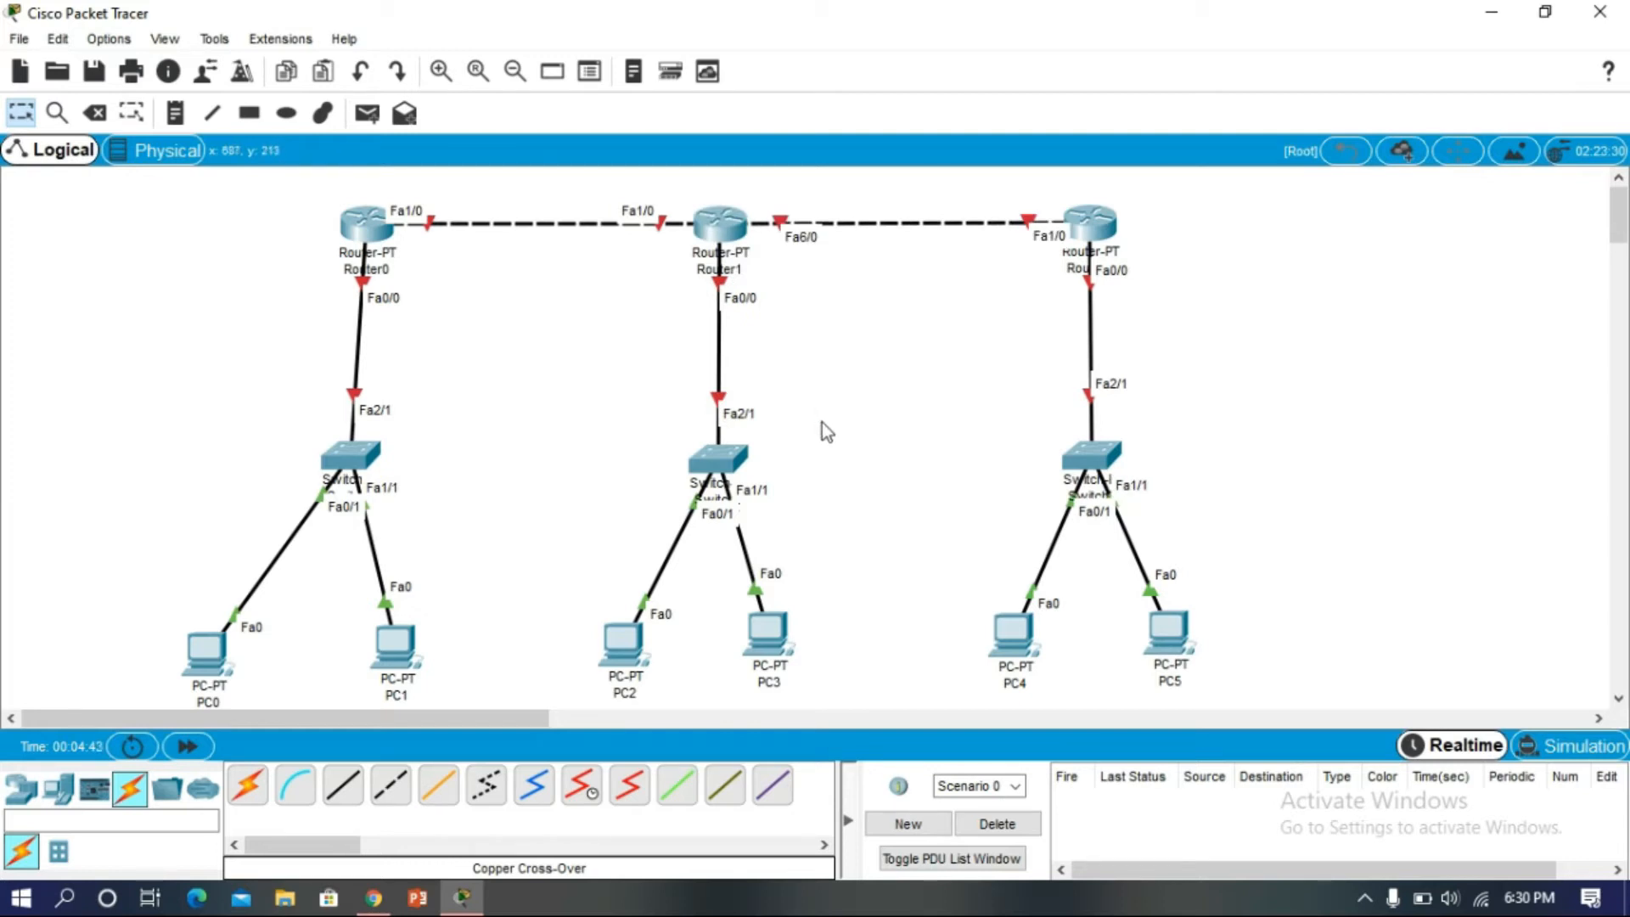
- Place a note reading 192.168.1.1 on the link between Router0 and its switch
left_click(175, 113)
left_click(326, 346)
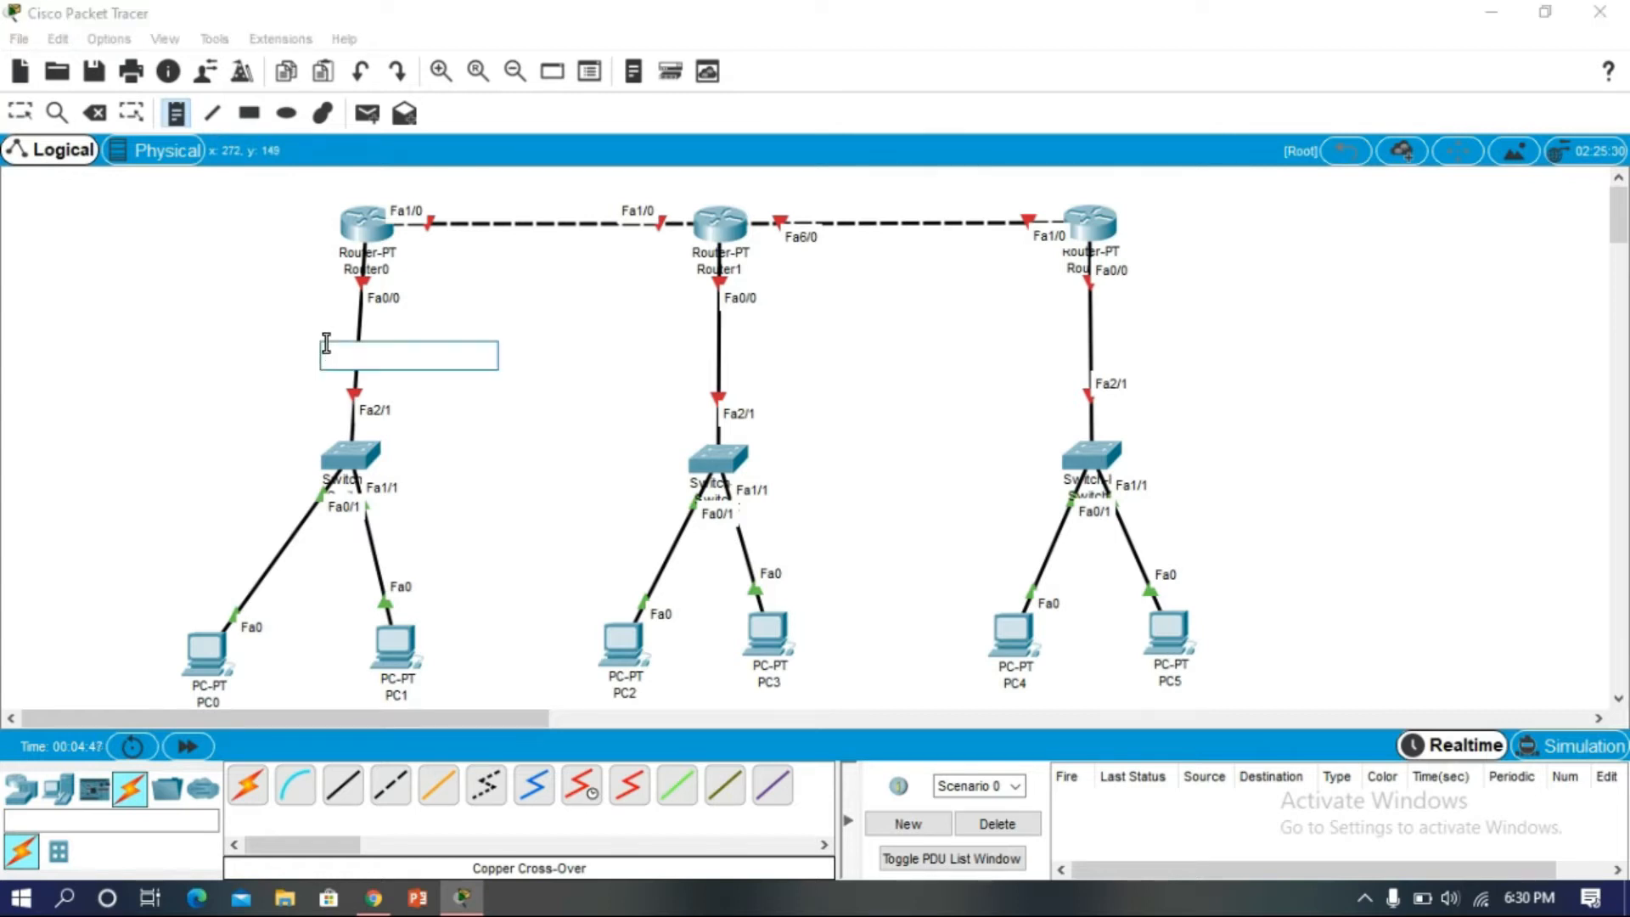
type("192.168.1.")
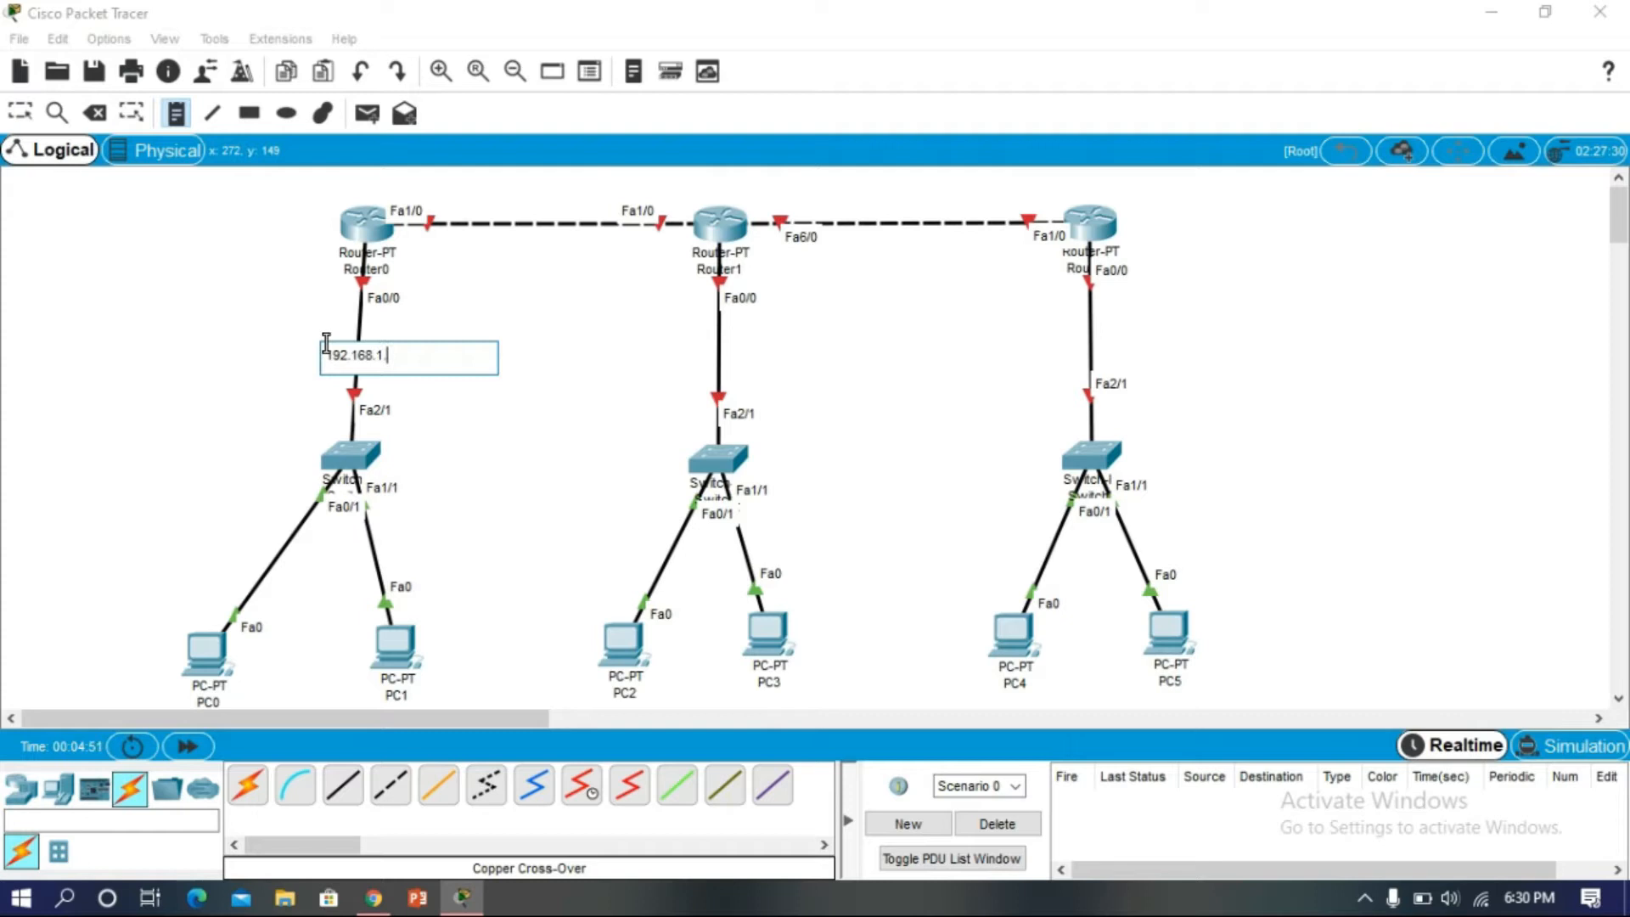
type("1")
left_click(562, 397)
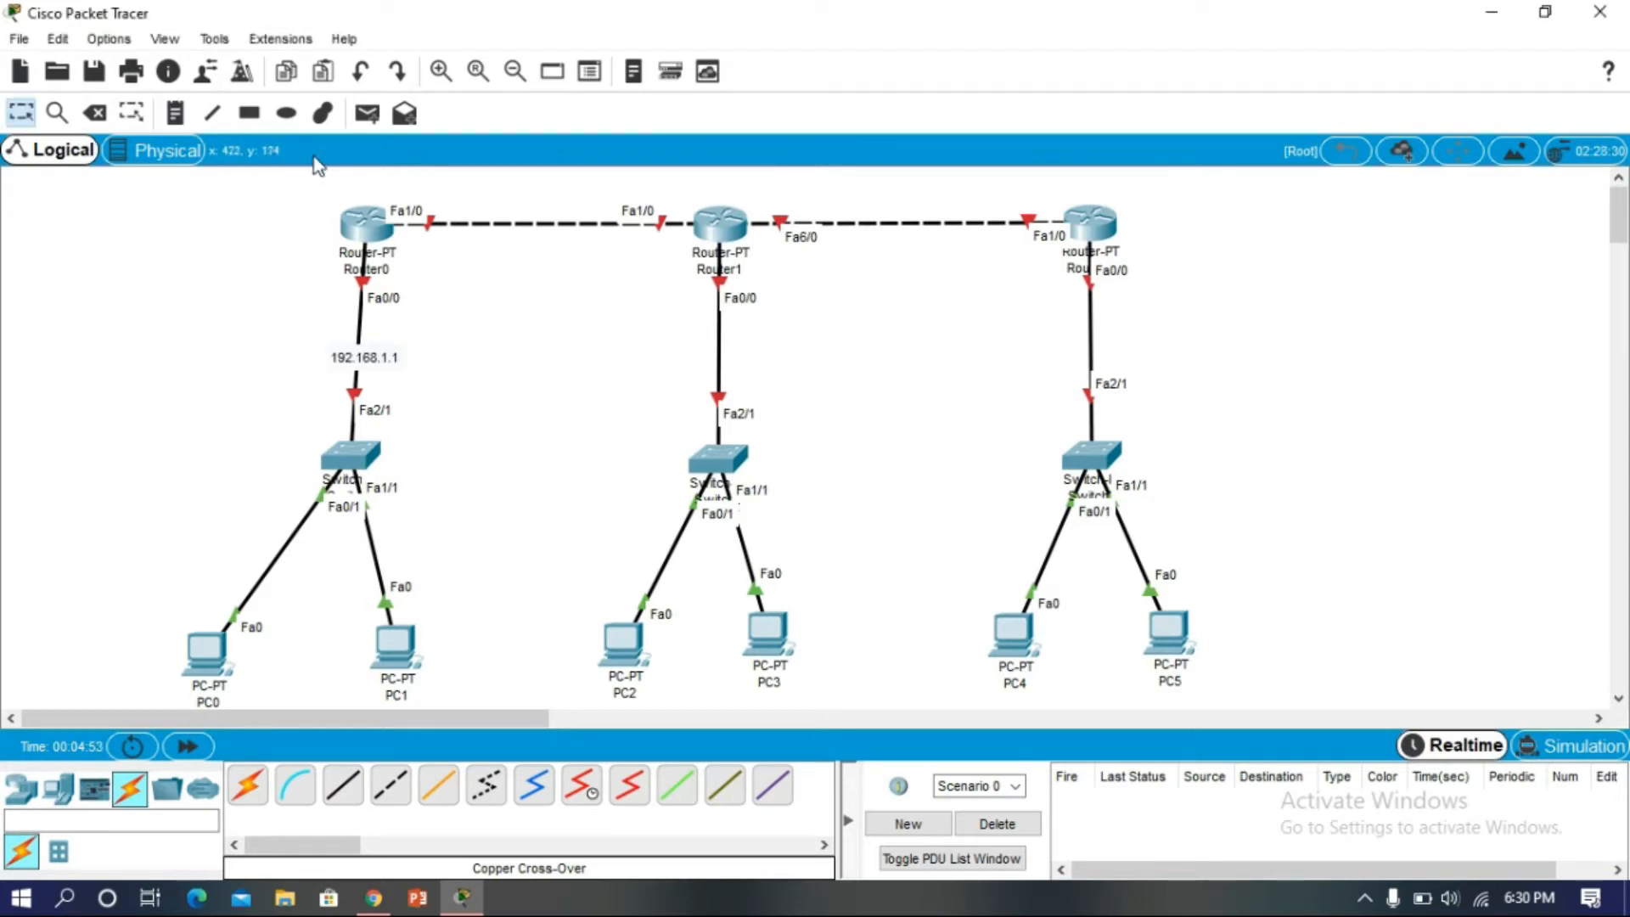
- Place a note reading 192.168.2.1 on the link between Router1 and its switch
left_click(177, 116)
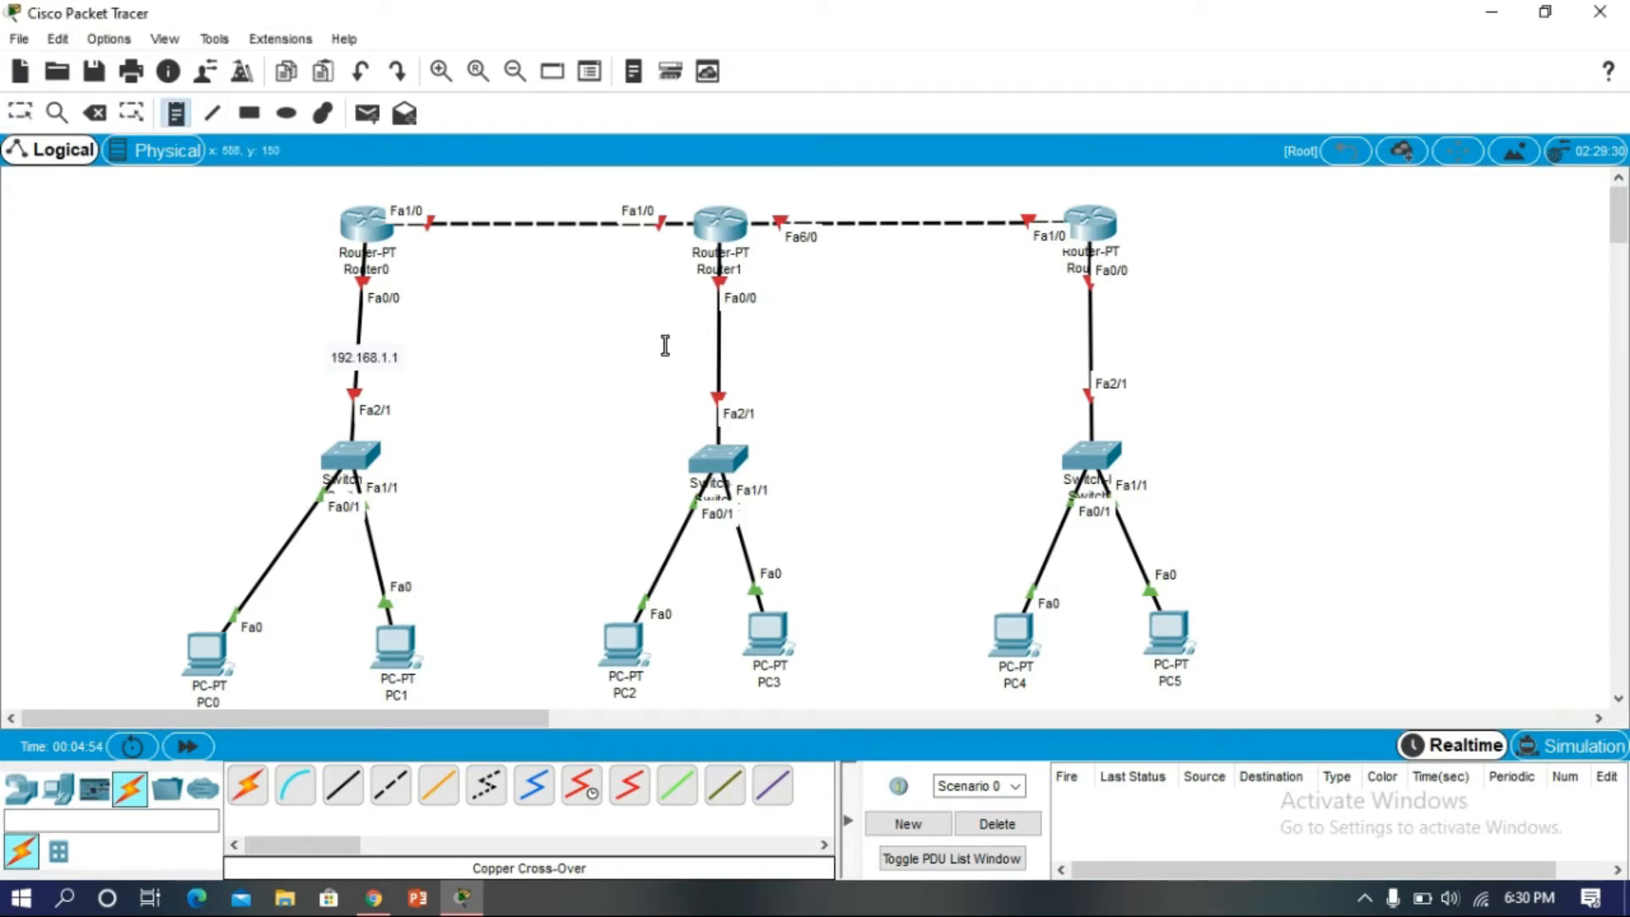
left_click(668, 347)
type("Fa")
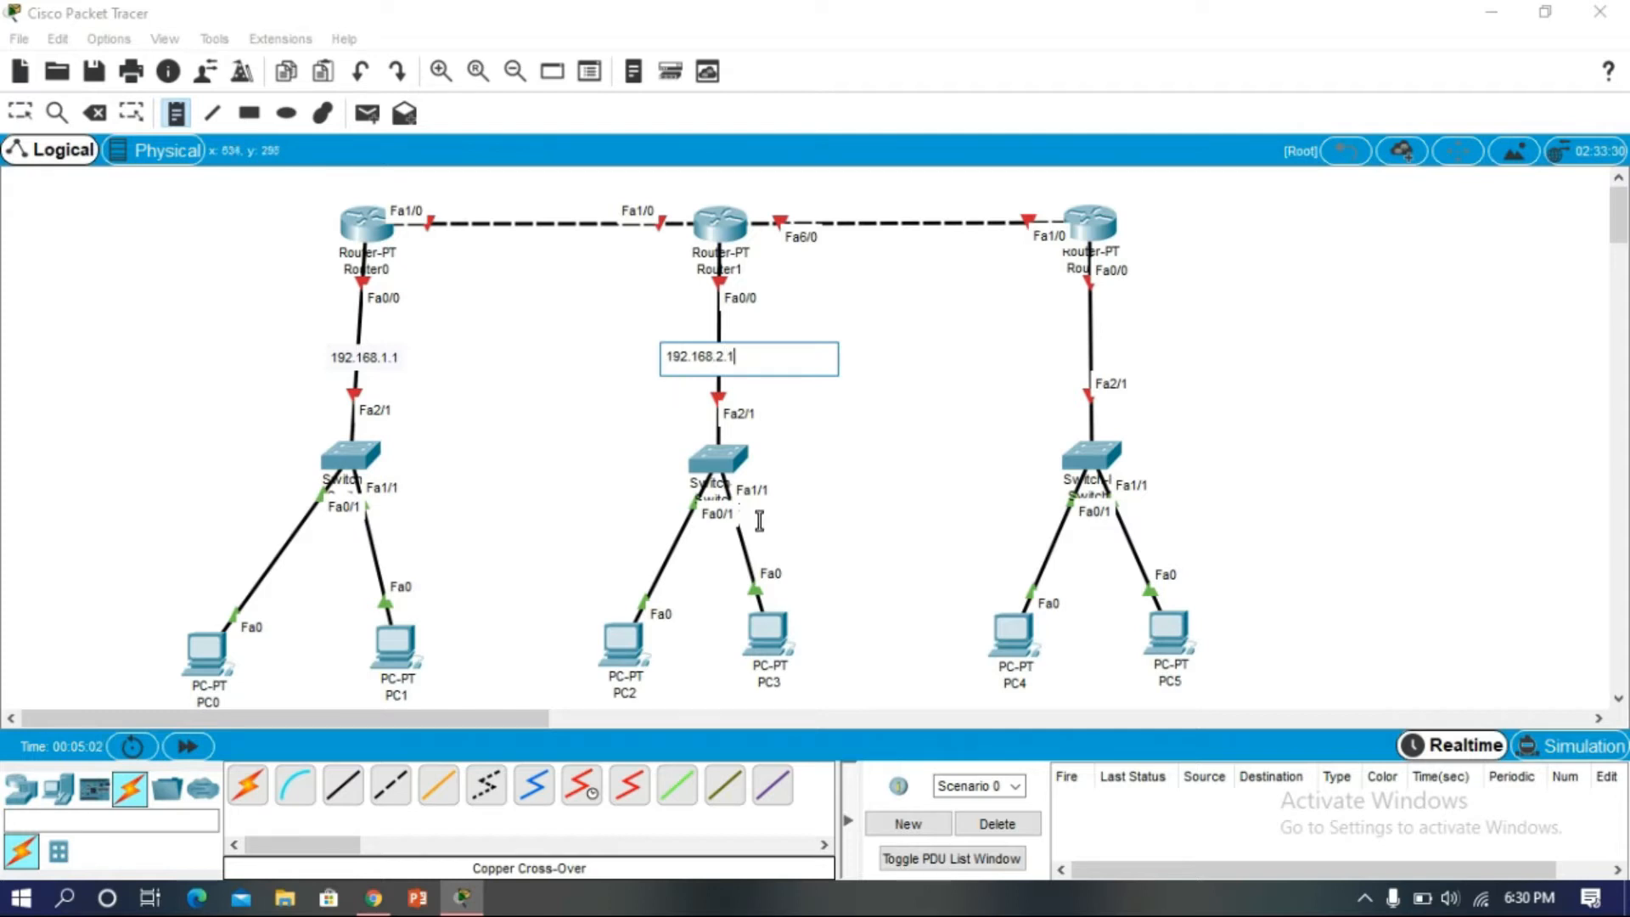
- Place a note reading 192.168.3.1 on the link between Router2 and its switch
left_click(175, 122)
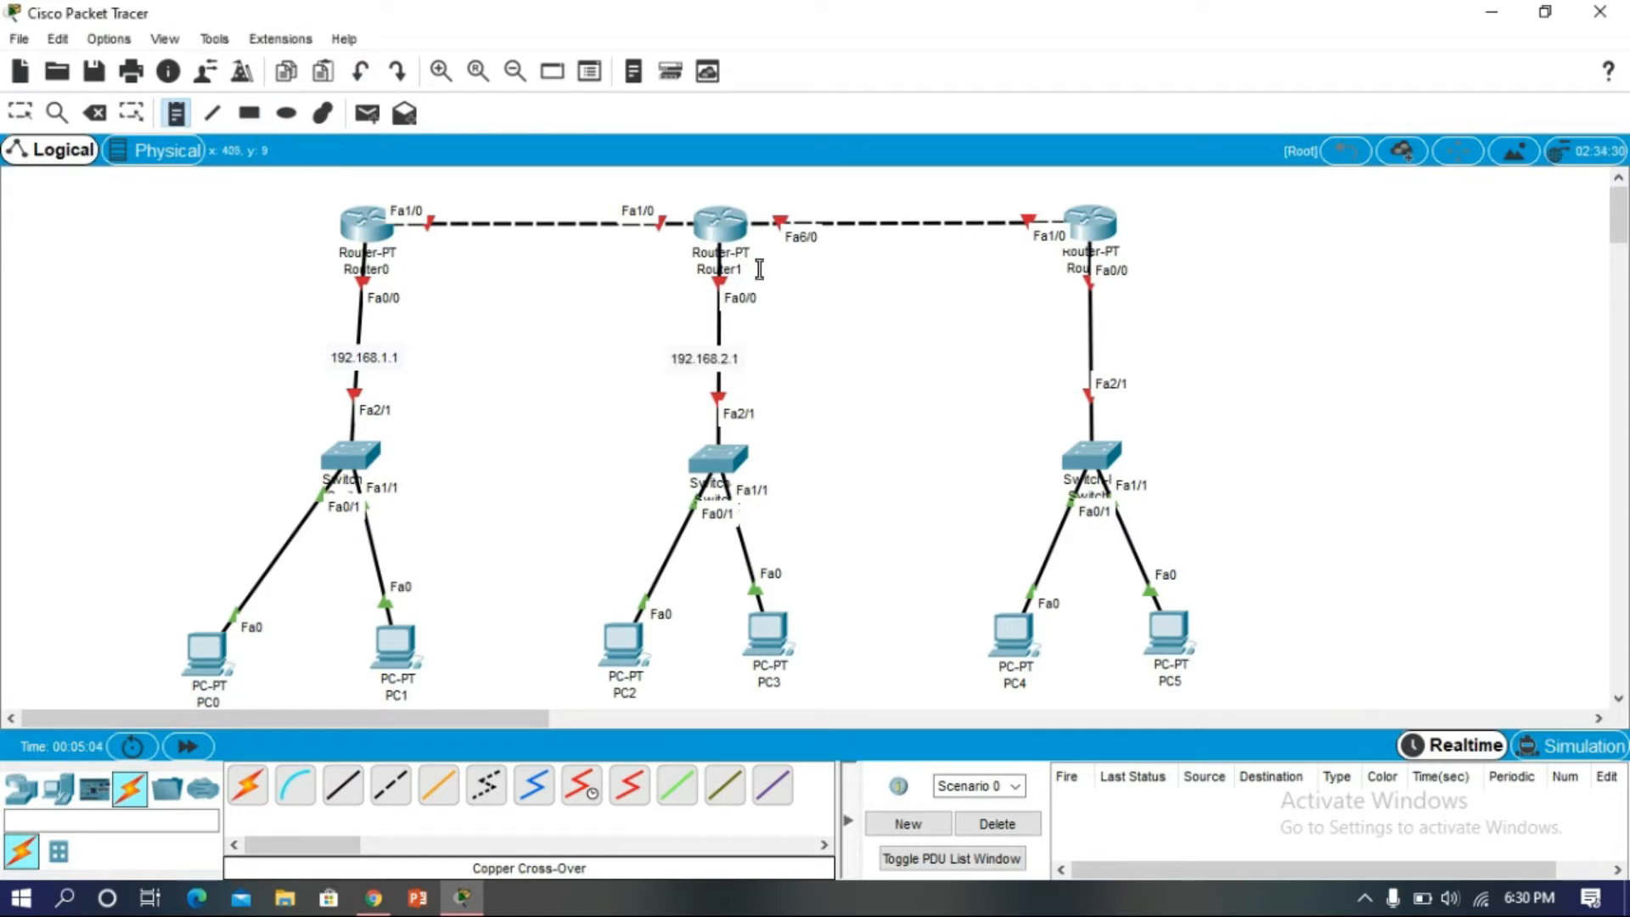
left_click(1058, 338)
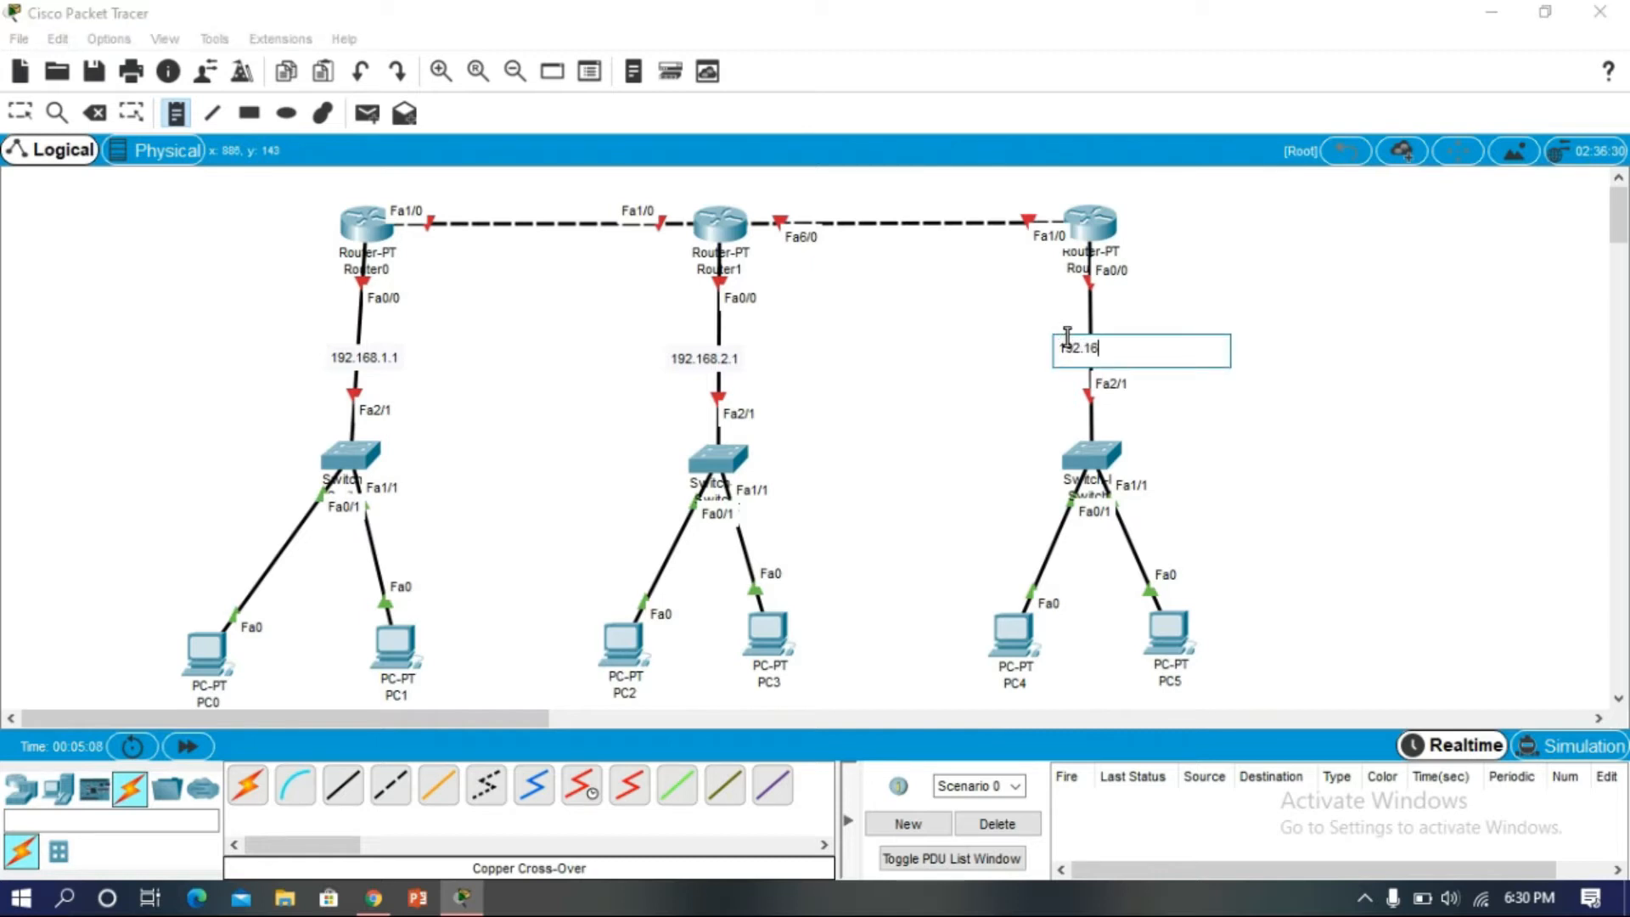
type("192.168.3.1")
key("Escape")
- Add a note reading 10.10.10.1 and position it just below the link at Router0's Fa1/0 port
left_click(182, 117)
left_click(440, 242)
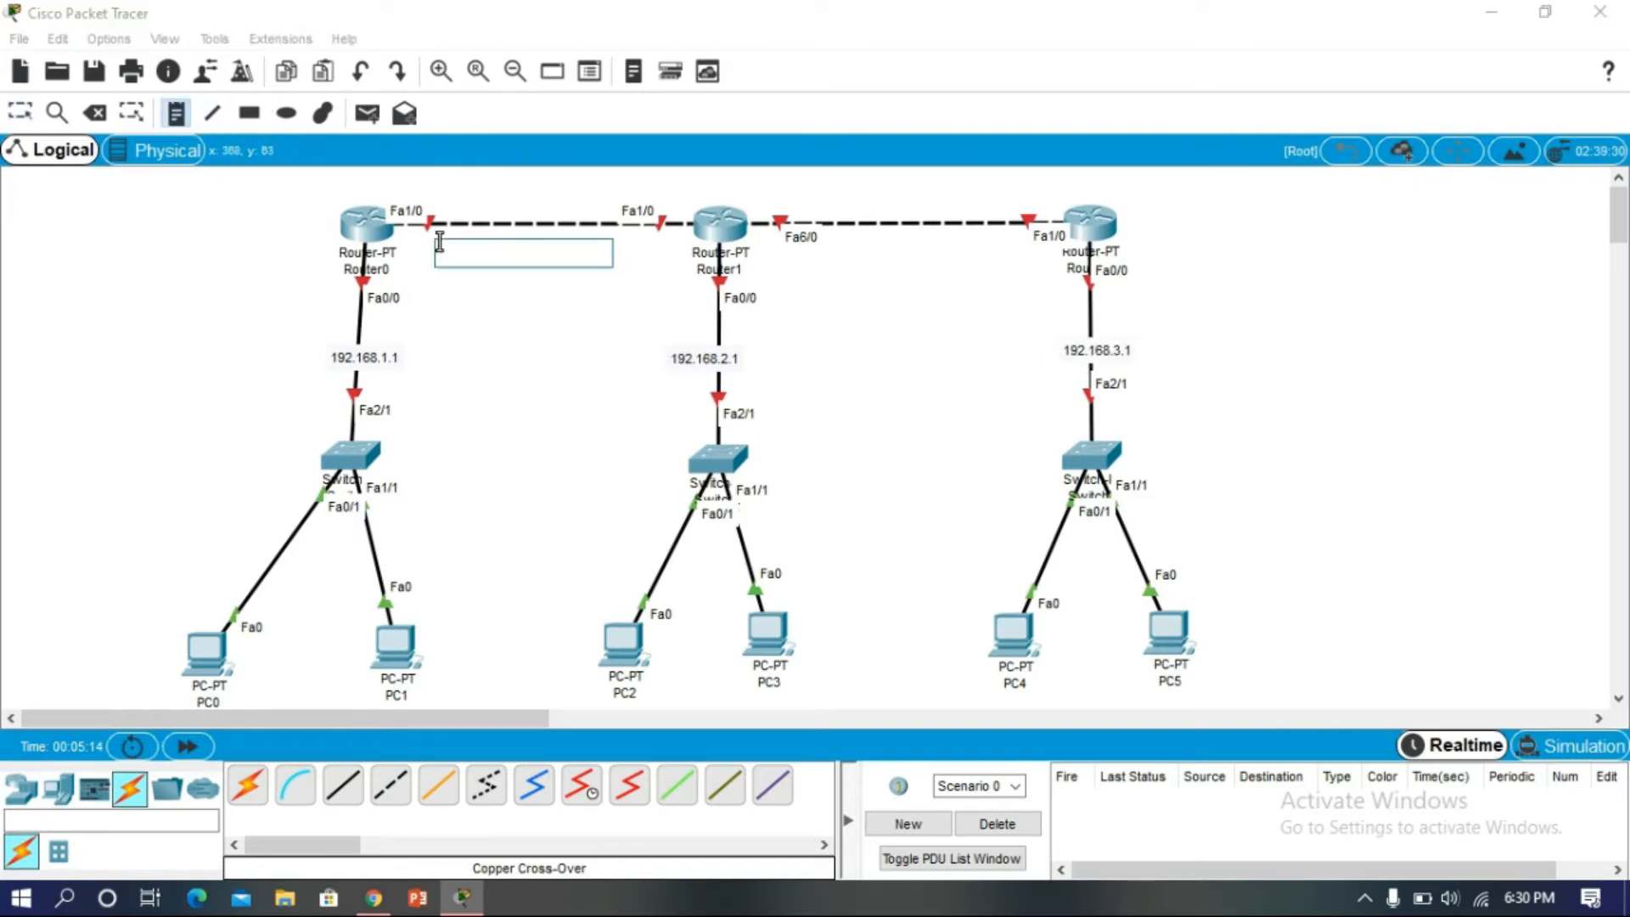
type("10.10.10")
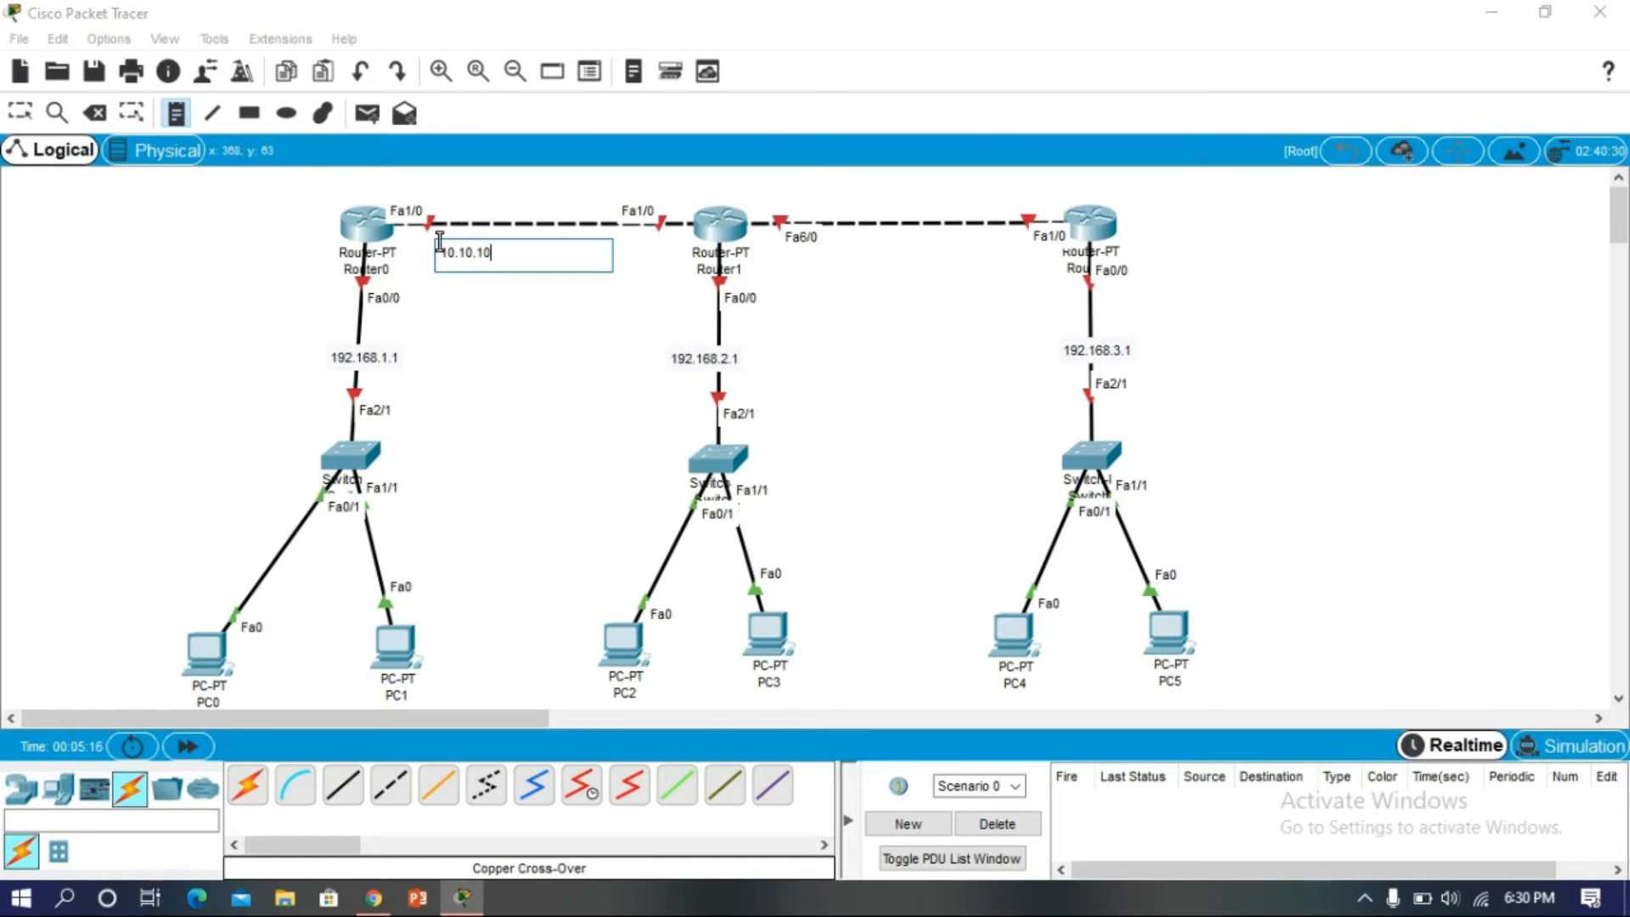
type(".1")
key("Escape")
left_click_drag(482, 264, 468, 252)
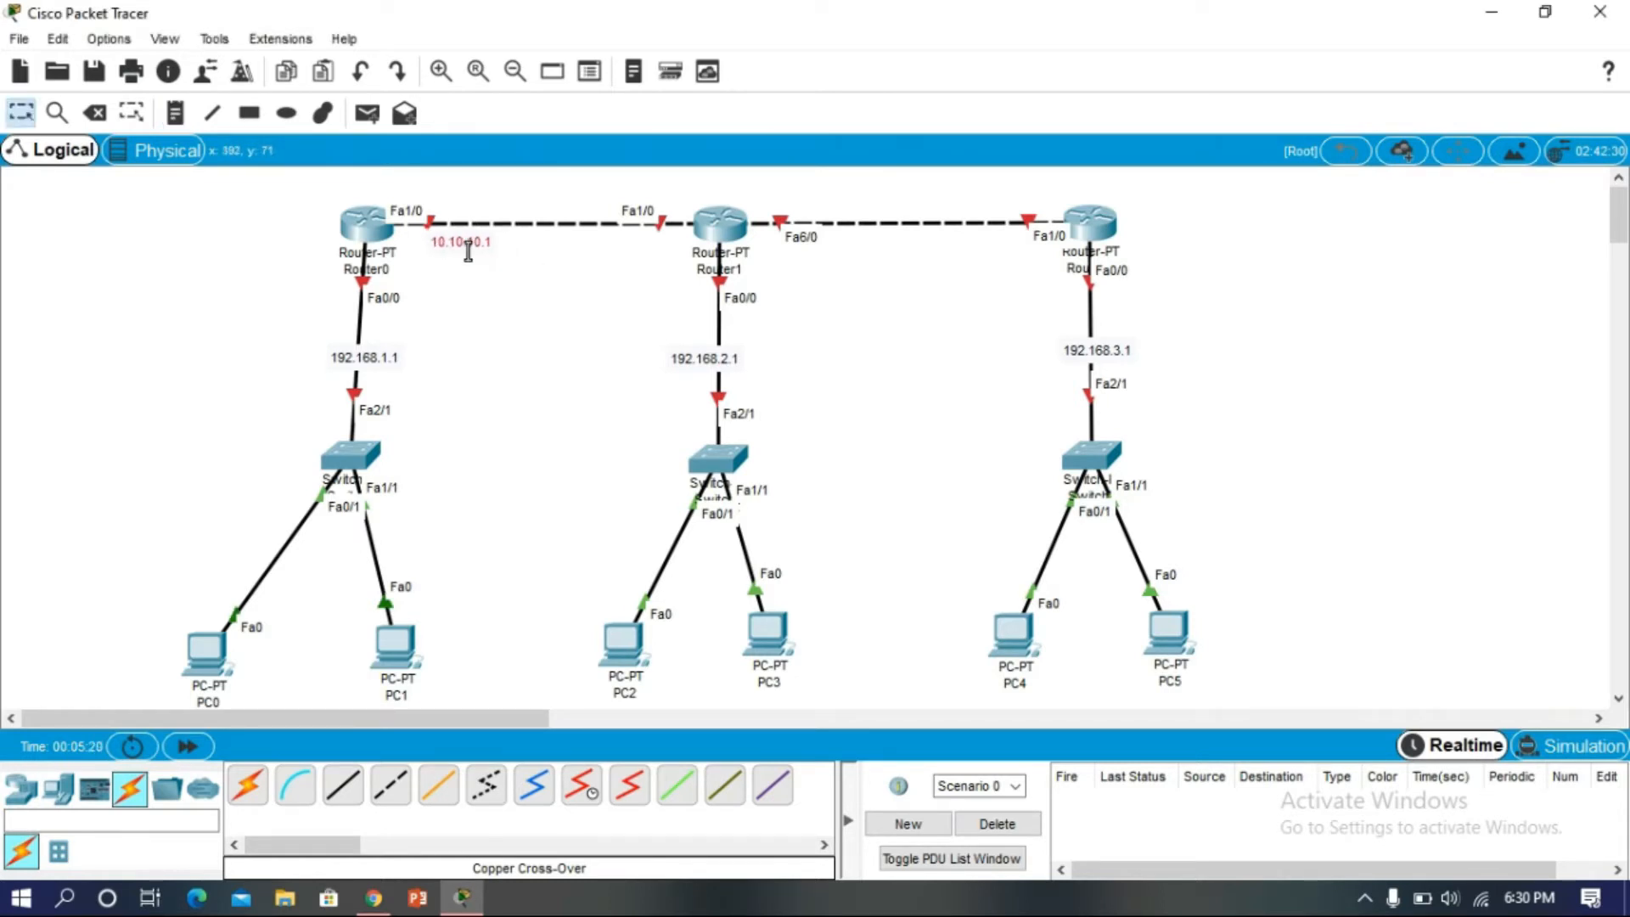
- Add a note reading 10.10.10.2 below the link at Router1's Fa1/0 port
left_click(175, 113)
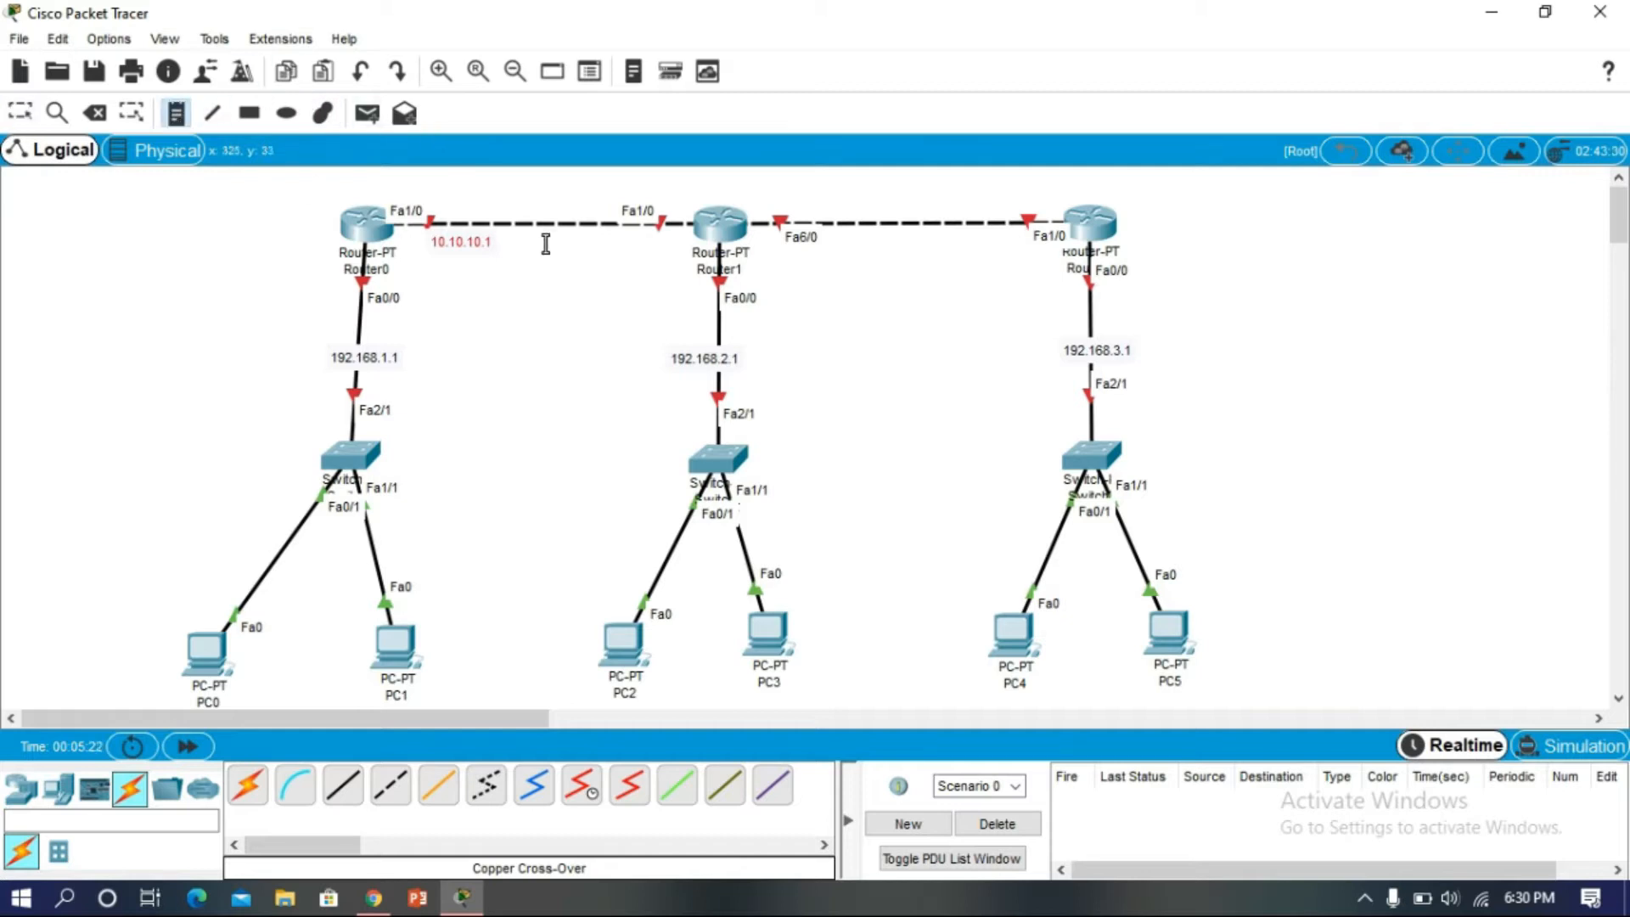
left_click(600, 240)
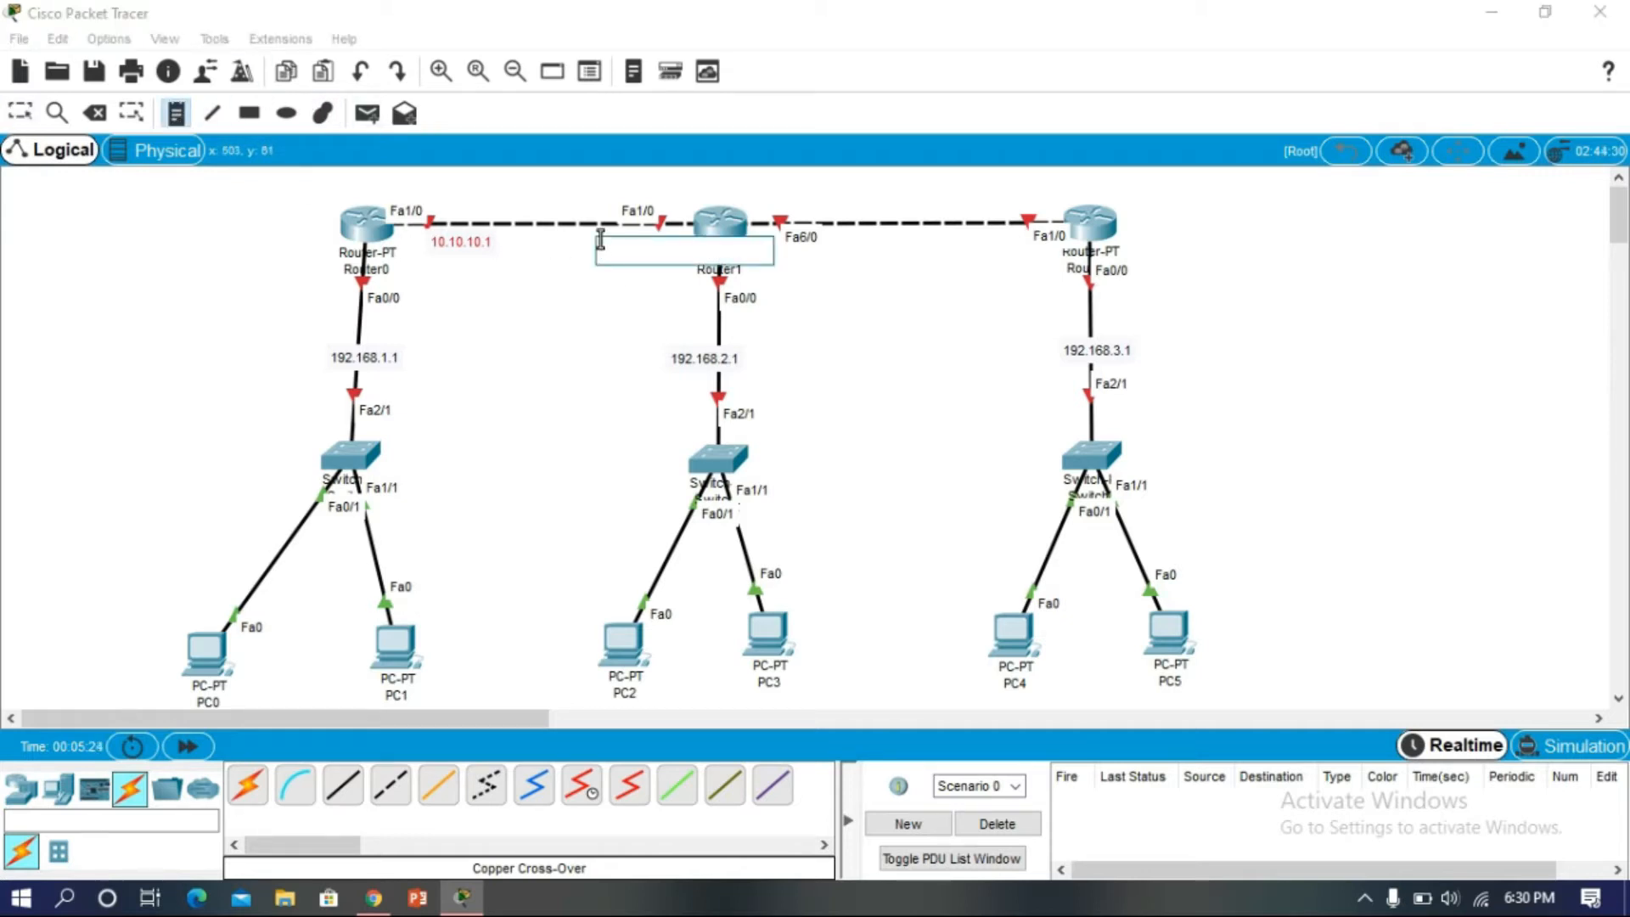
type("10.10.10")
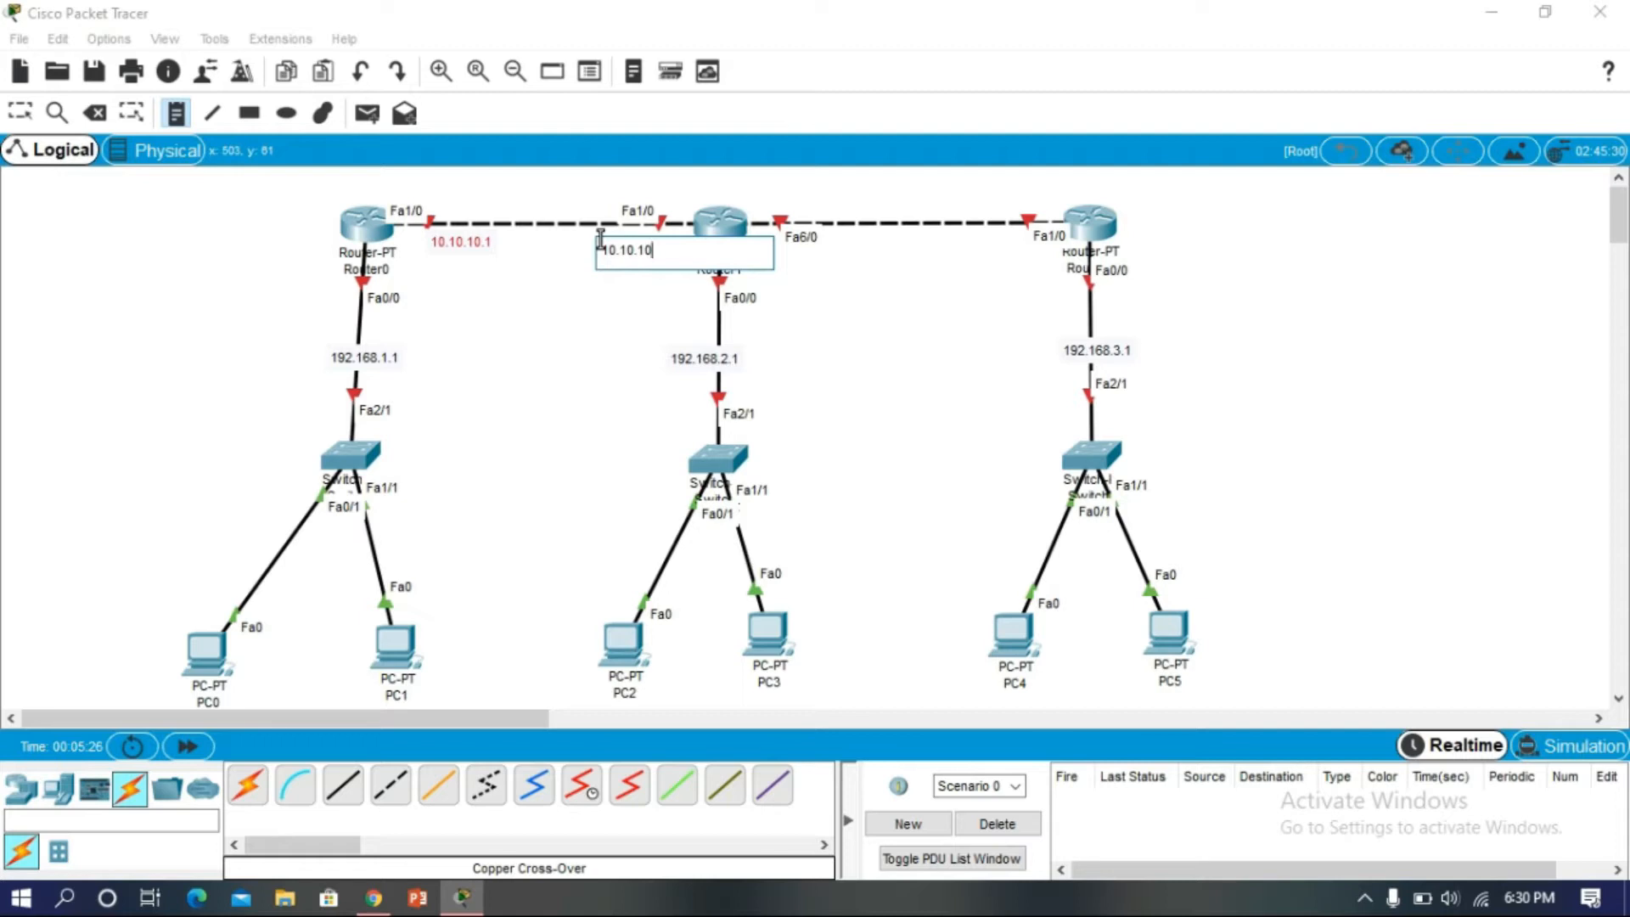
type(".2")
key("Escape")
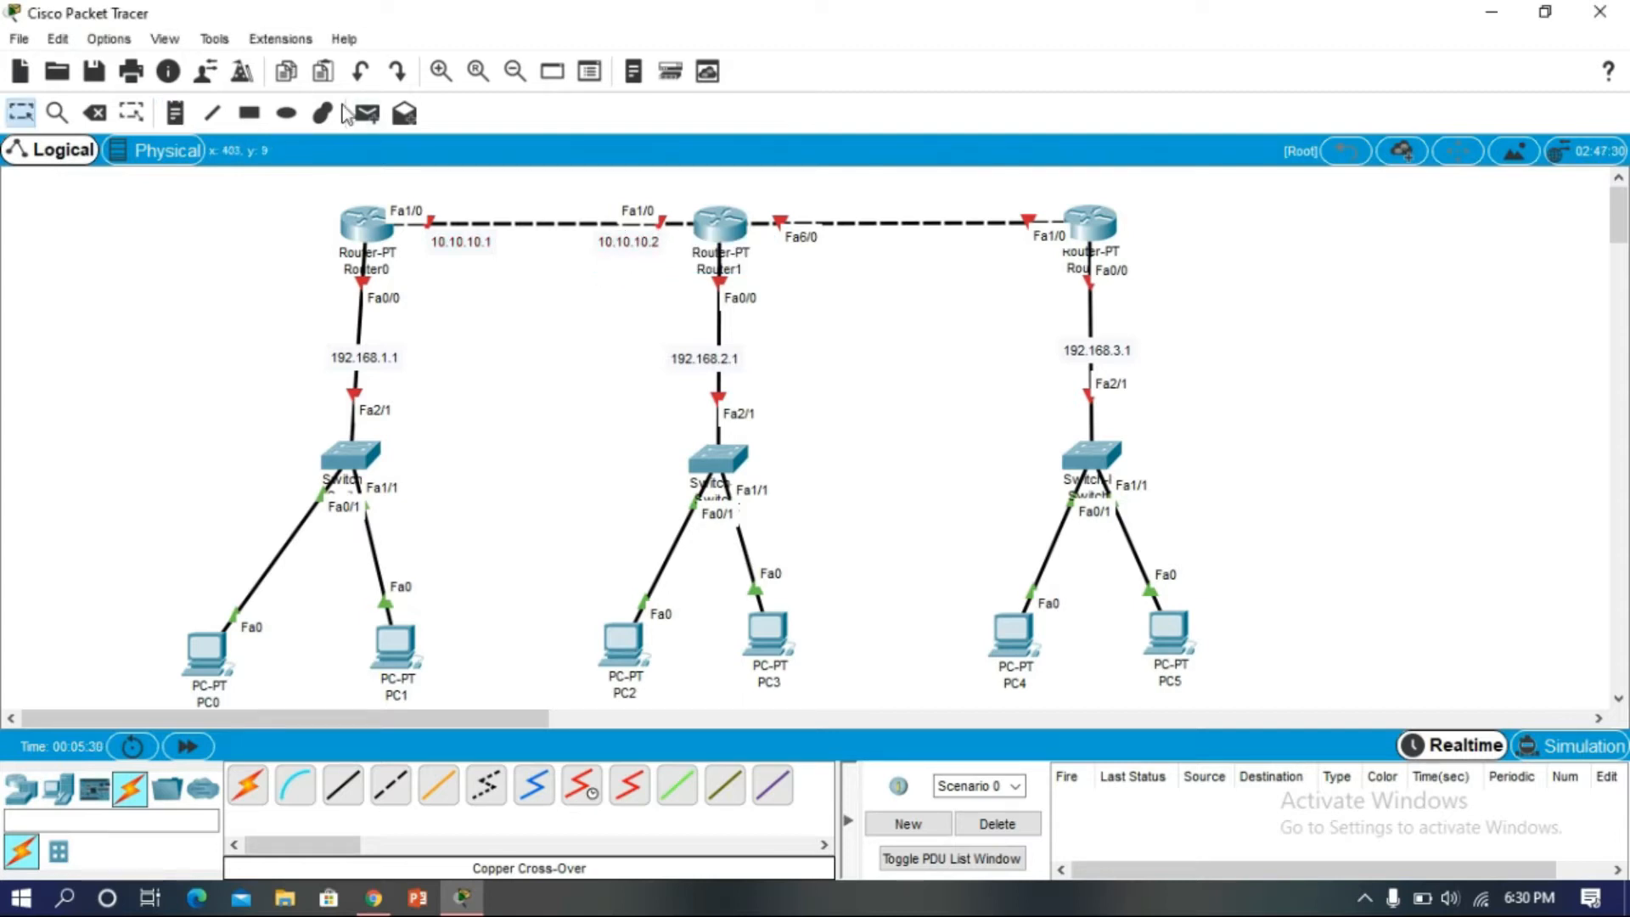
- Add a note reading 172.16.1.1 above the link at Router1's Fa6/0 port
left_click(175, 113)
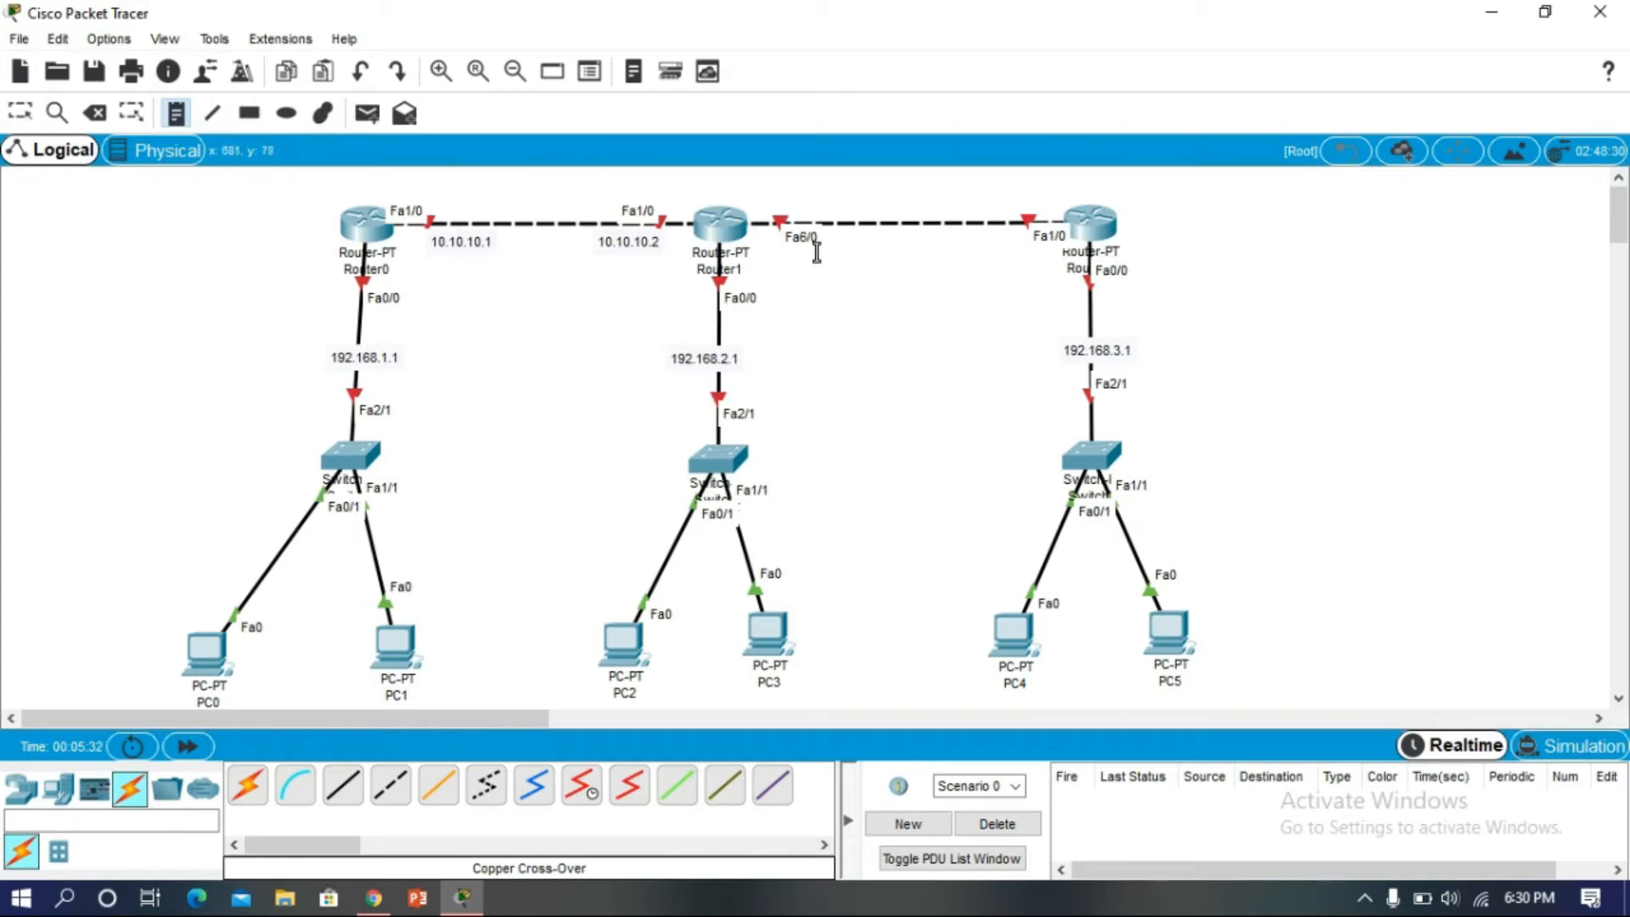
left_click(779, 192)
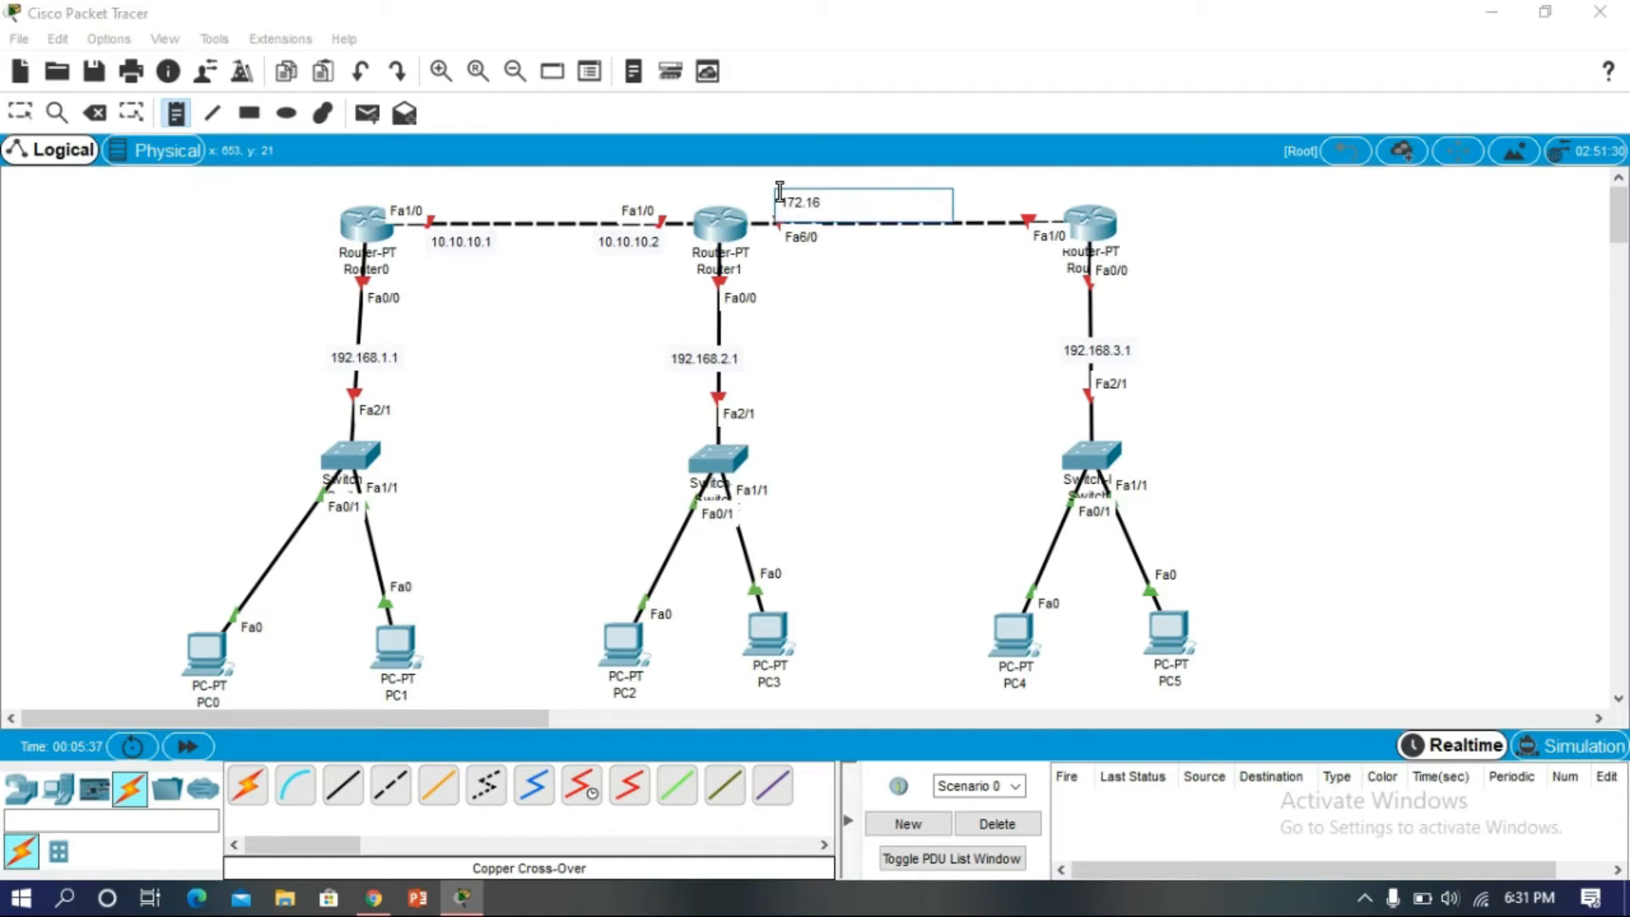
left_click(975, 346)
- Add a note reading 172.16.1.2 and position it just above the link at Router2's Fa1/0 port
left_click(174, 112)
left_click(992, 201)
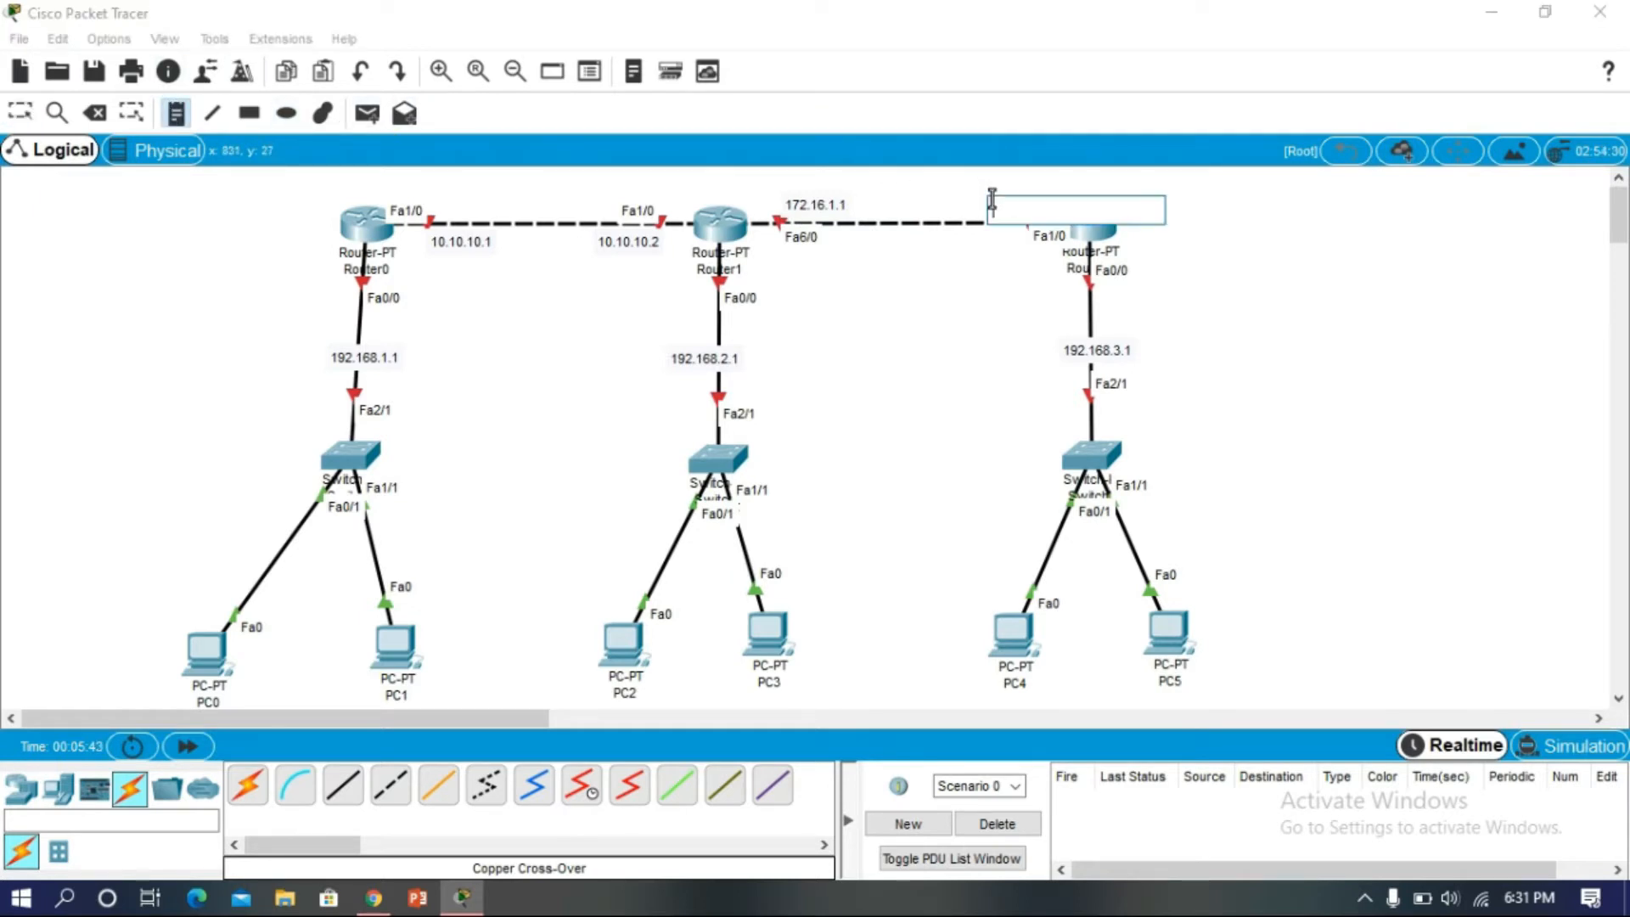
type("172.1")
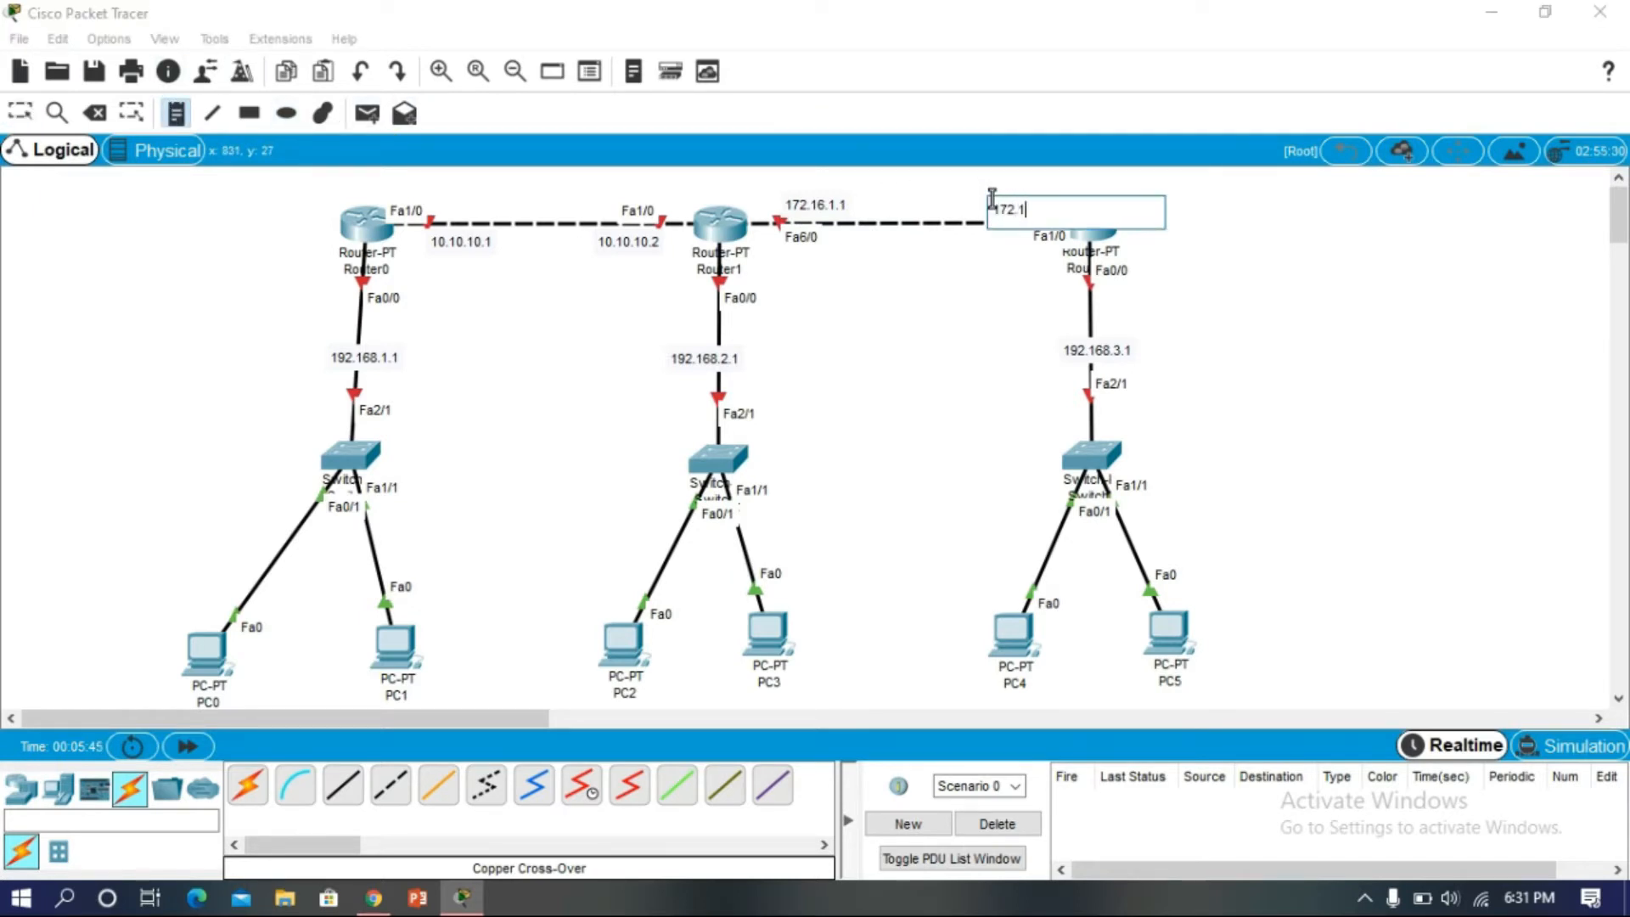
type("6.1.2")
key("Escape")
left_click_drag(1005, 193, 1004, 186)
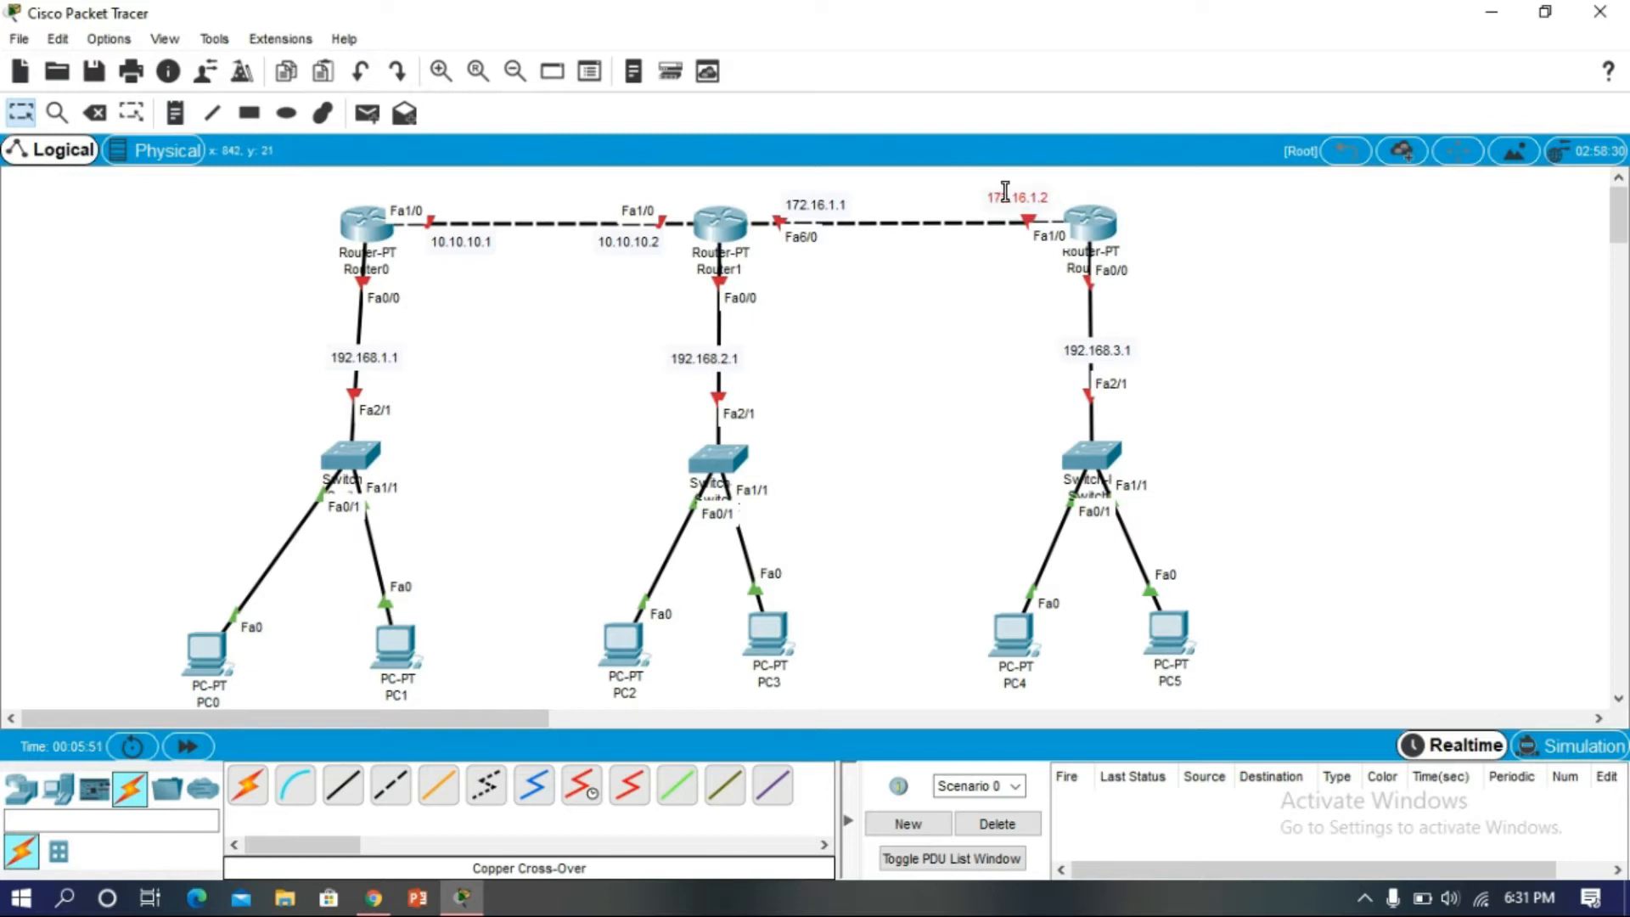
- Open Router0's command line, decline the initial configuration dialog, and enter global configuration mode
left_click(355, 218)
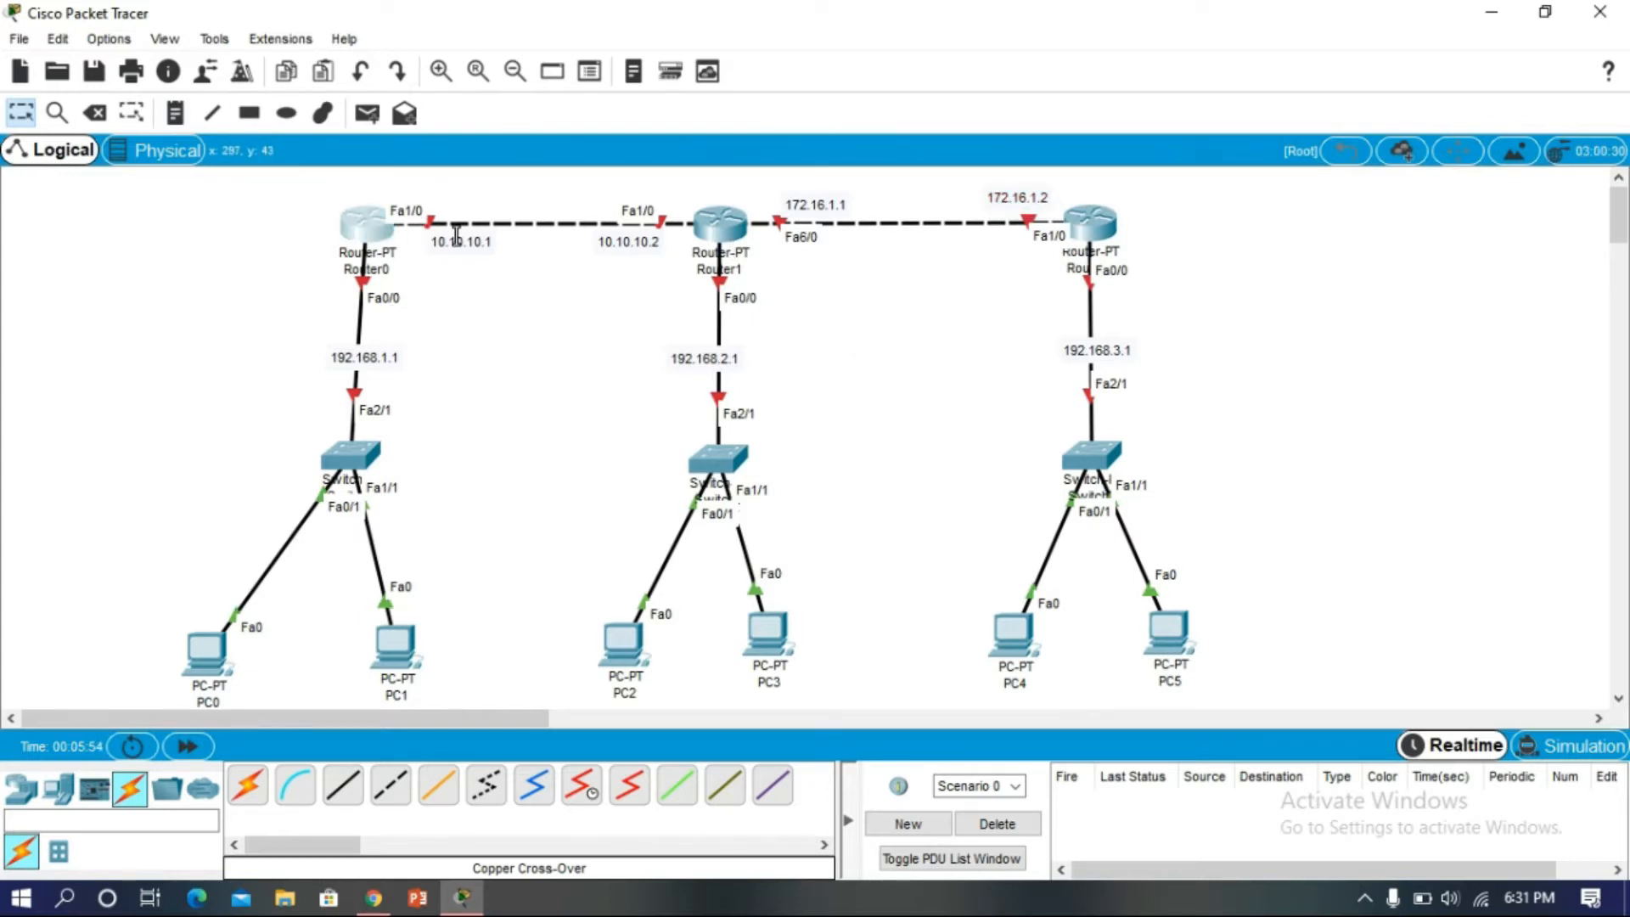
left_click(664, 163)
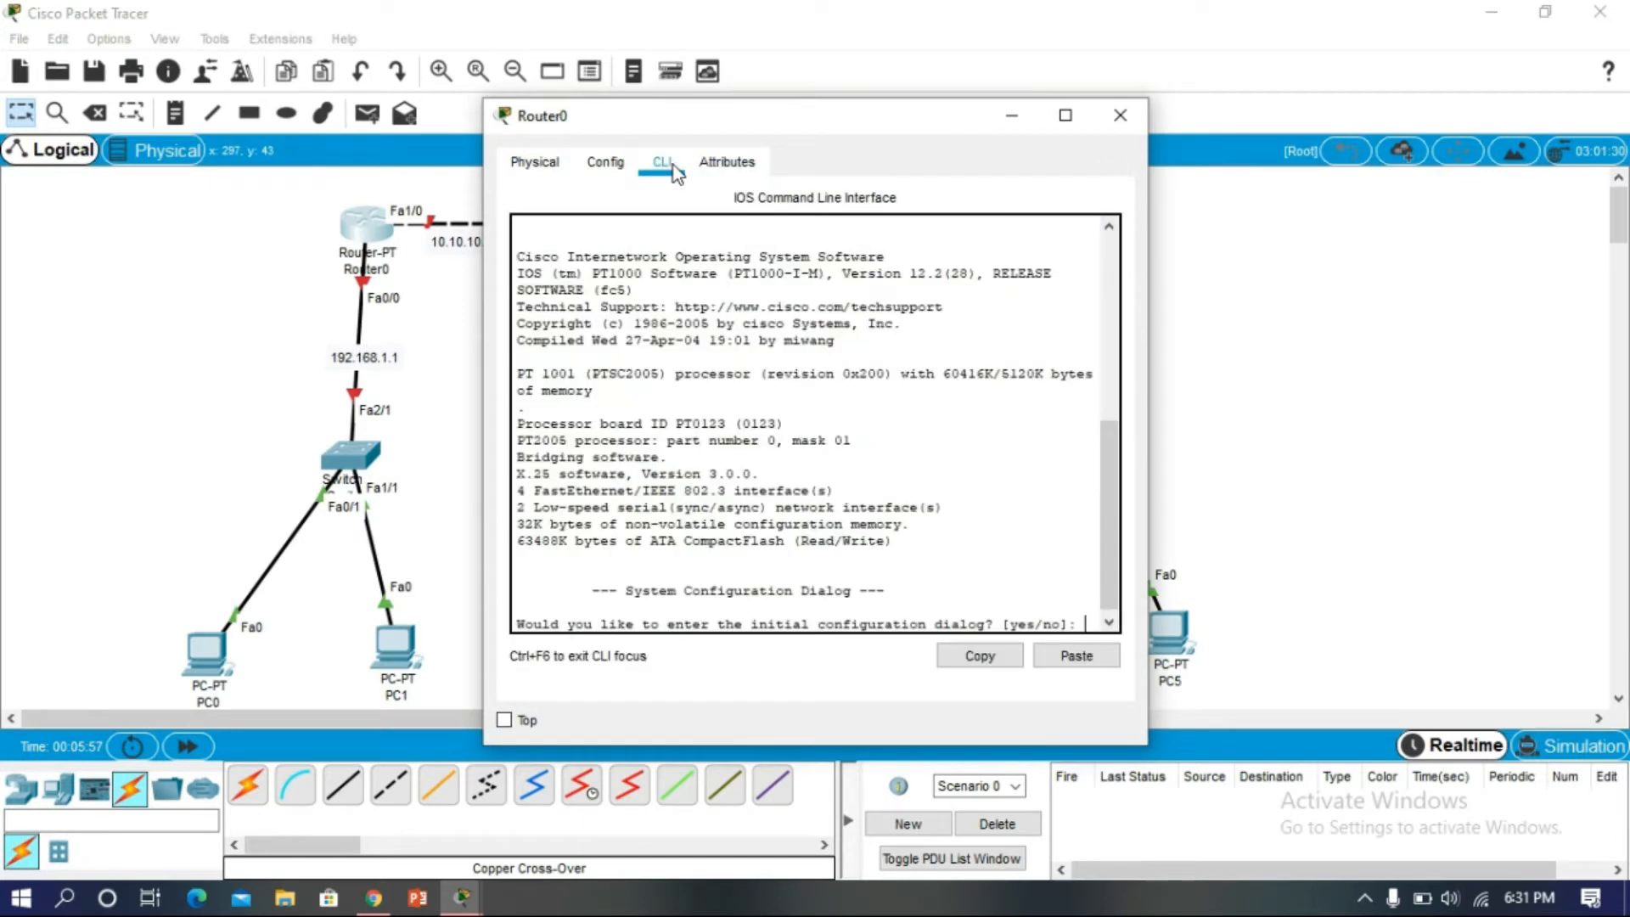
type("no")
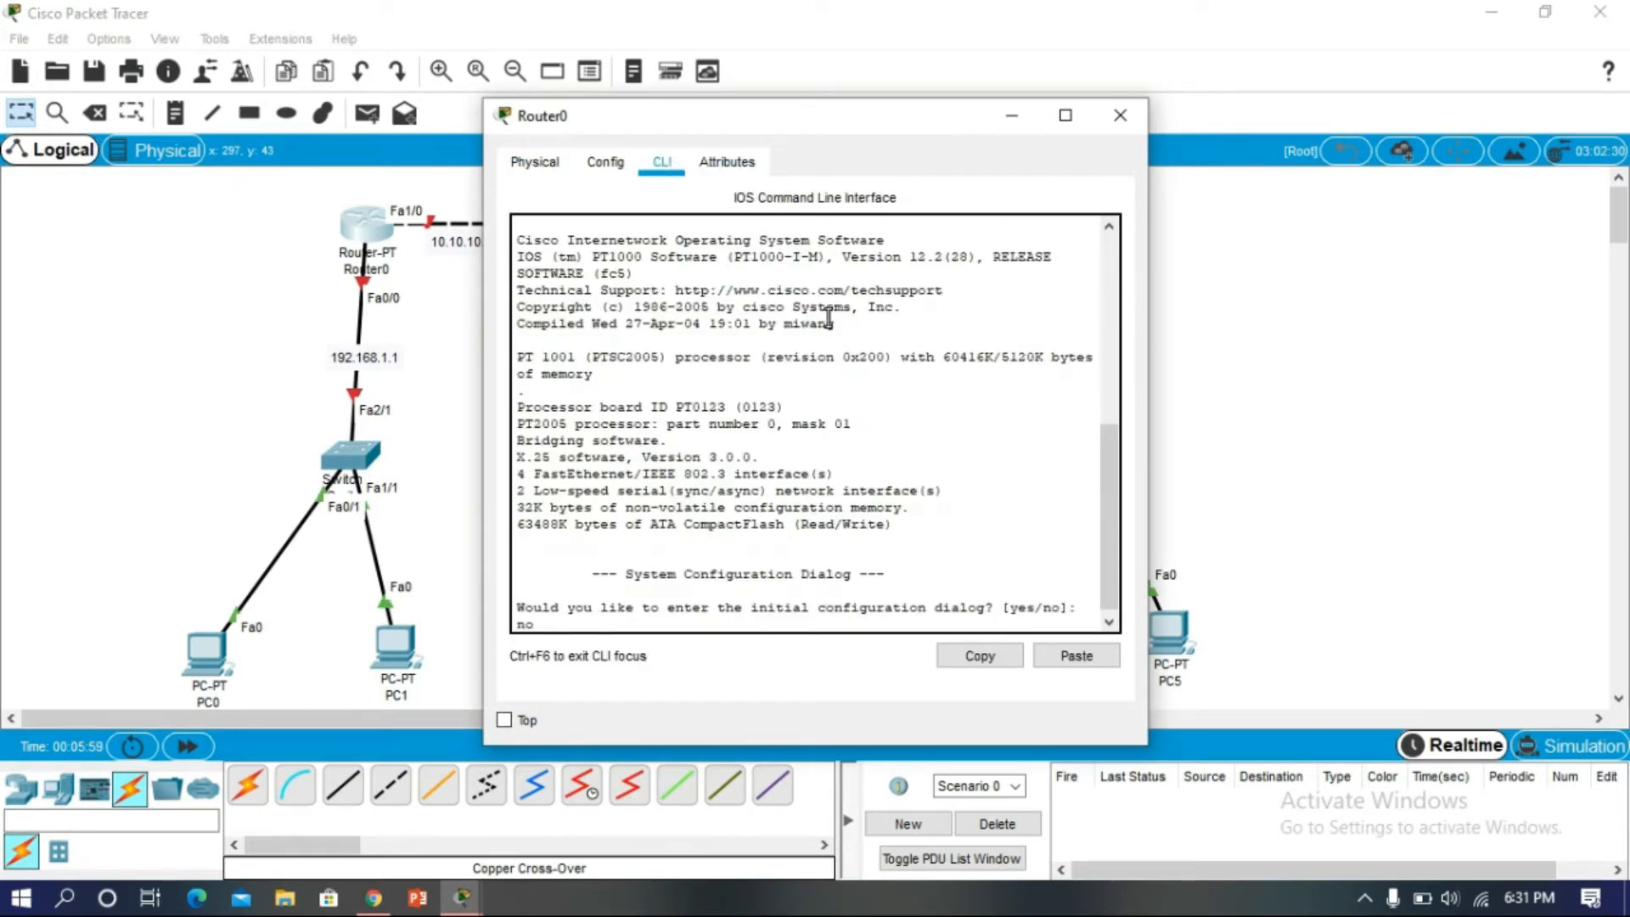
key("Return")
key("Return")
type("en")
key("Return")
type("co")
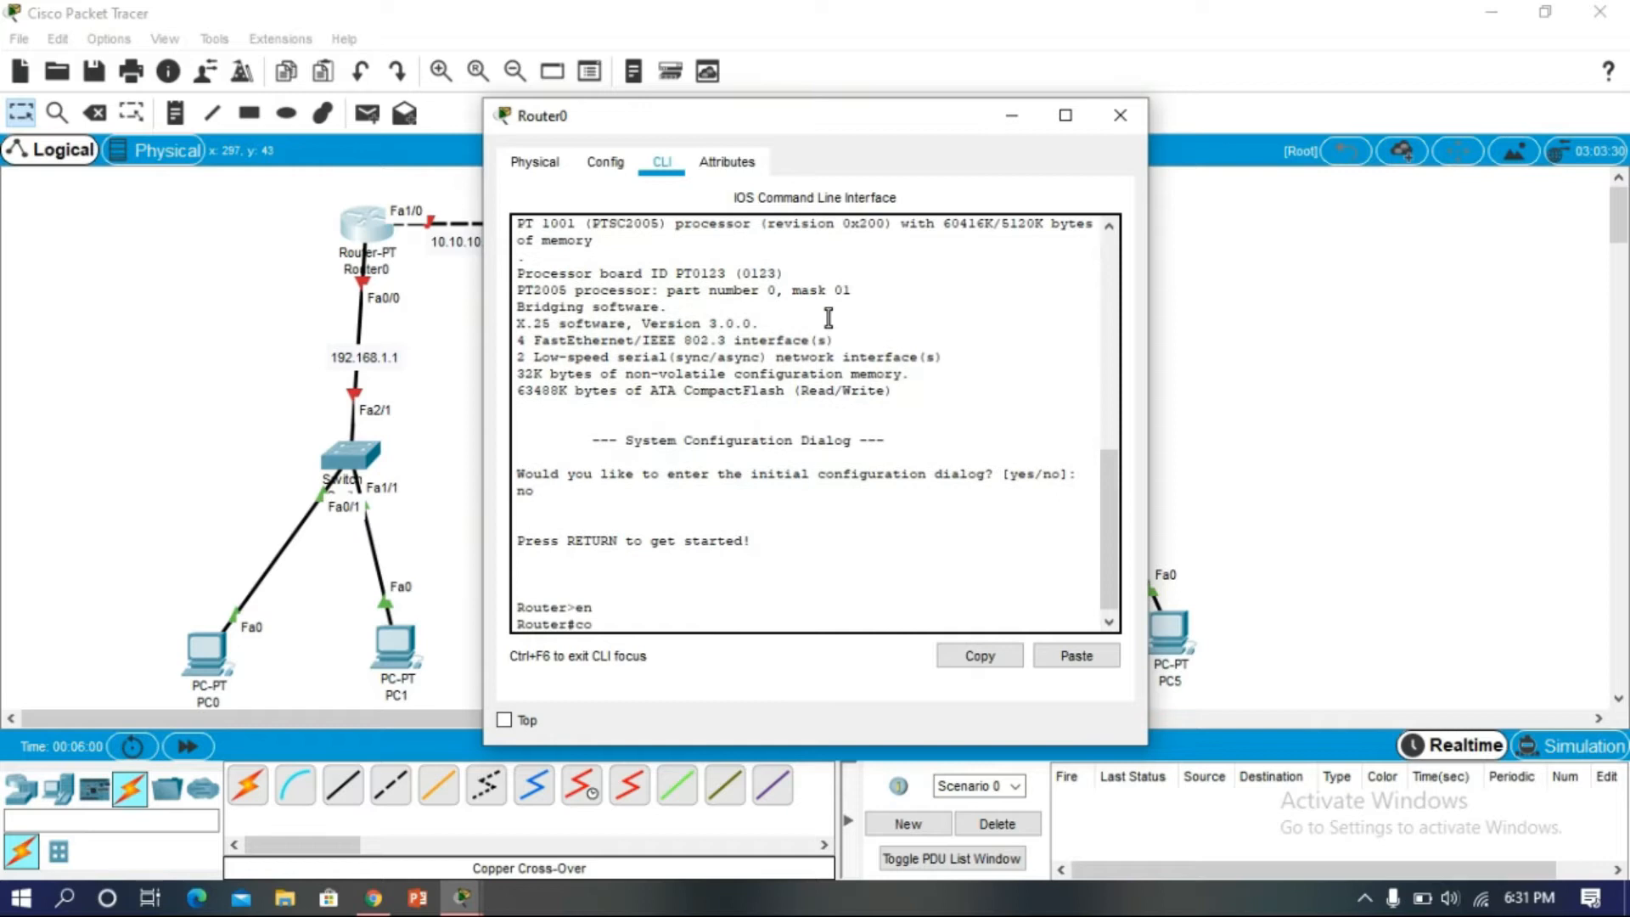
type("nf t")
key("Return")
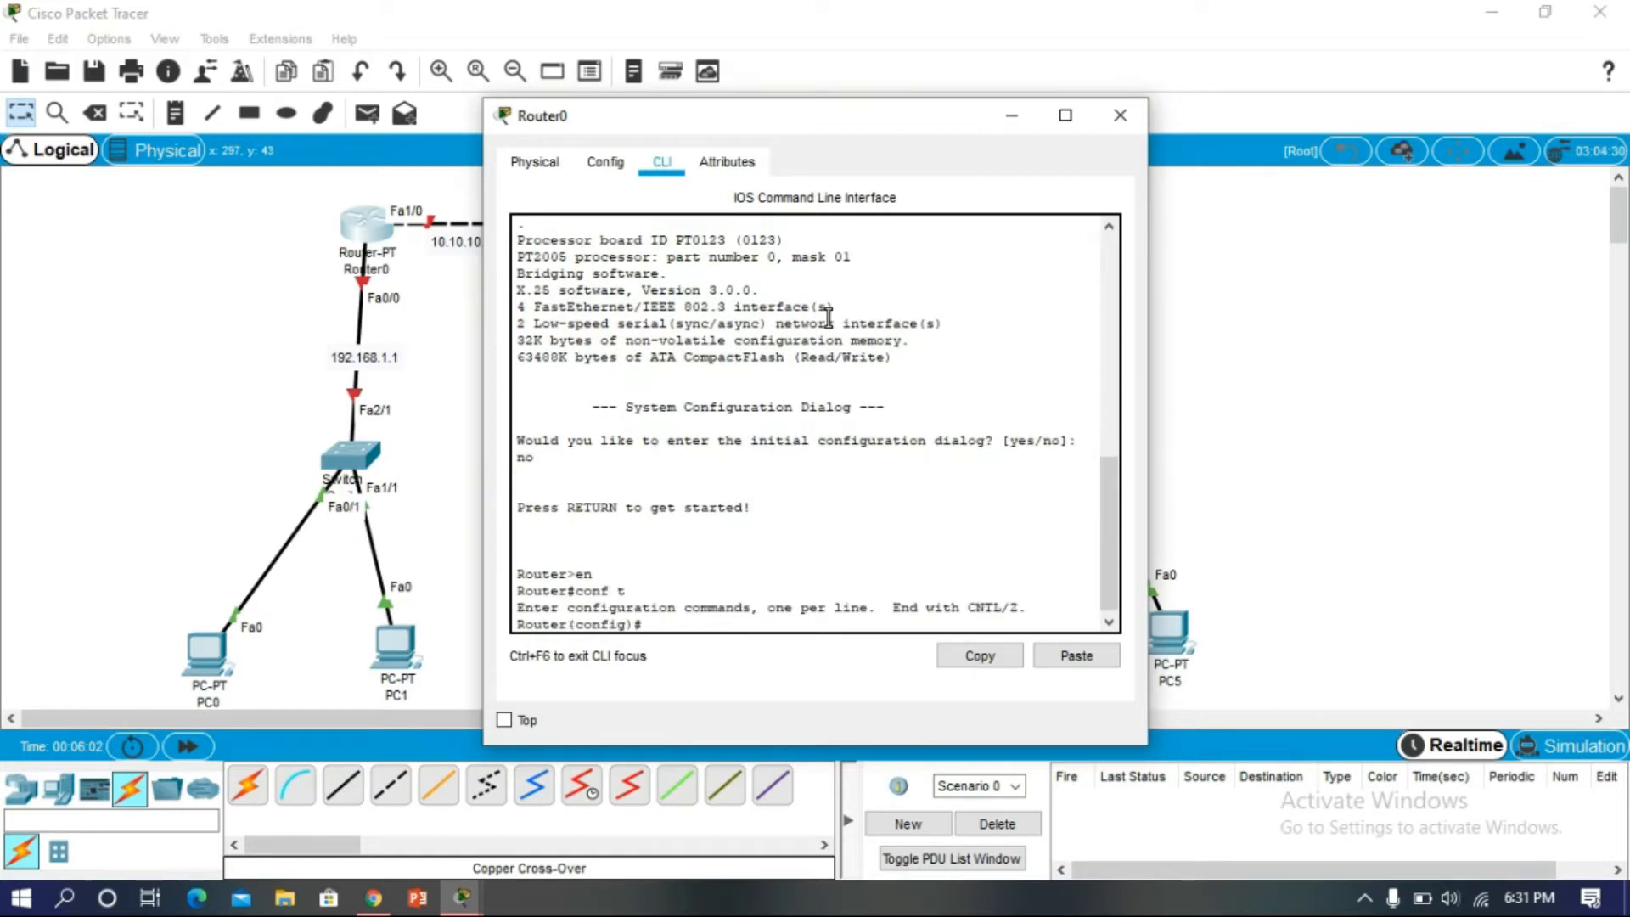
- Assign 192.168.1.1 with mask 255.255.255.0 to Router0's Fa0/0 interface, enable it, and exit interface configuration
type("int fa0/0")
key("Return")
type("ip add ")
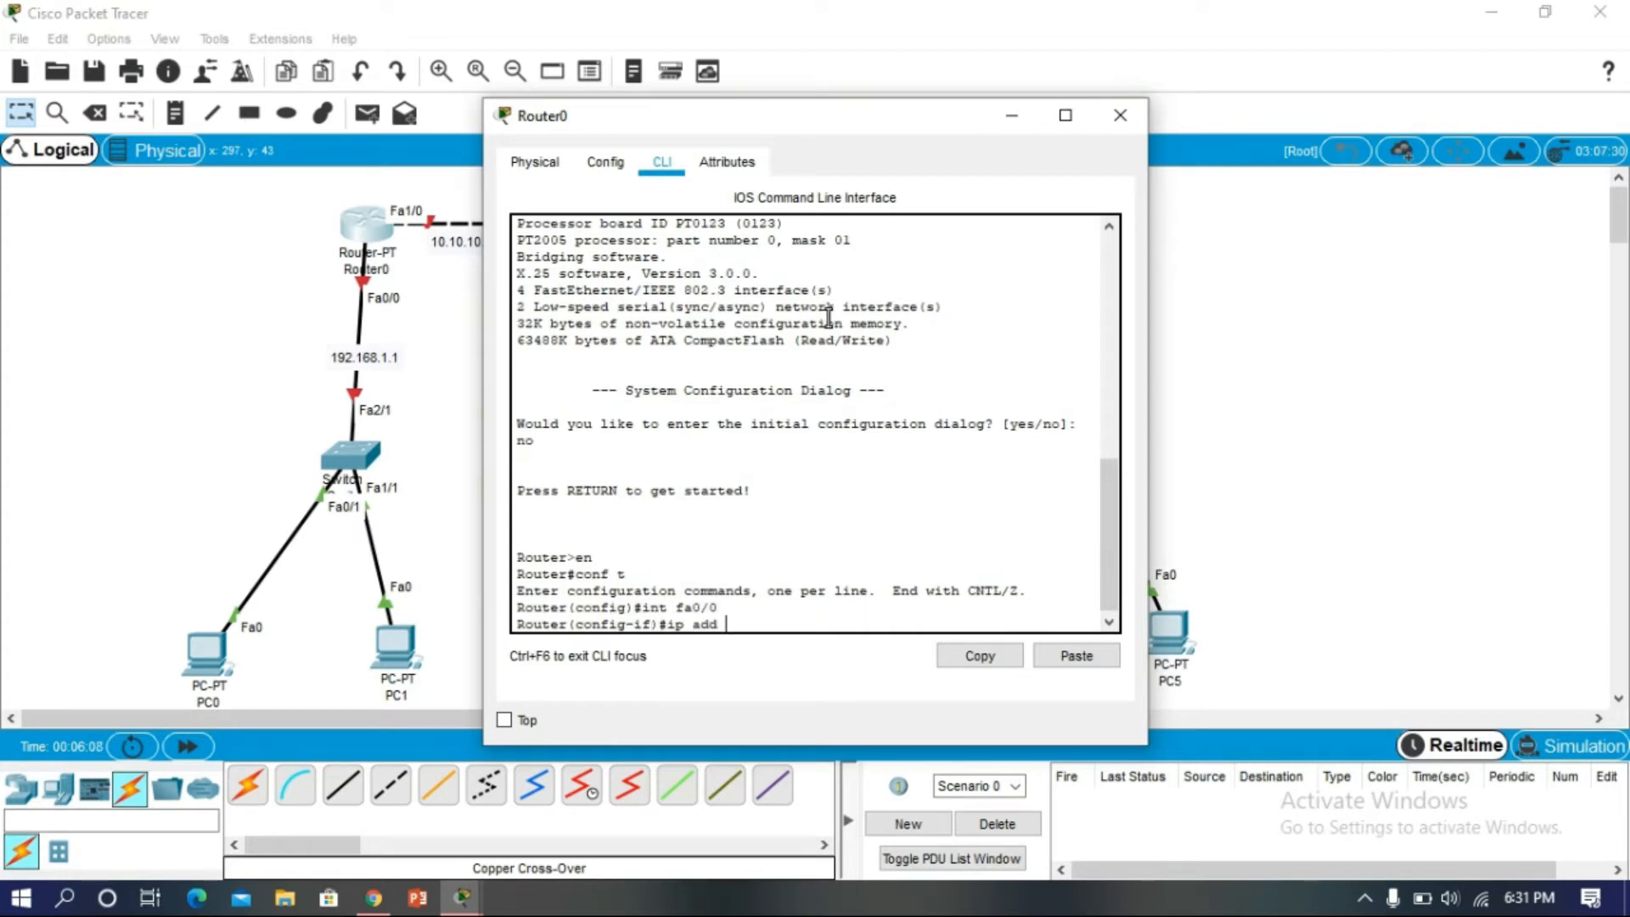
type("192.168.1.1 255.255.255")
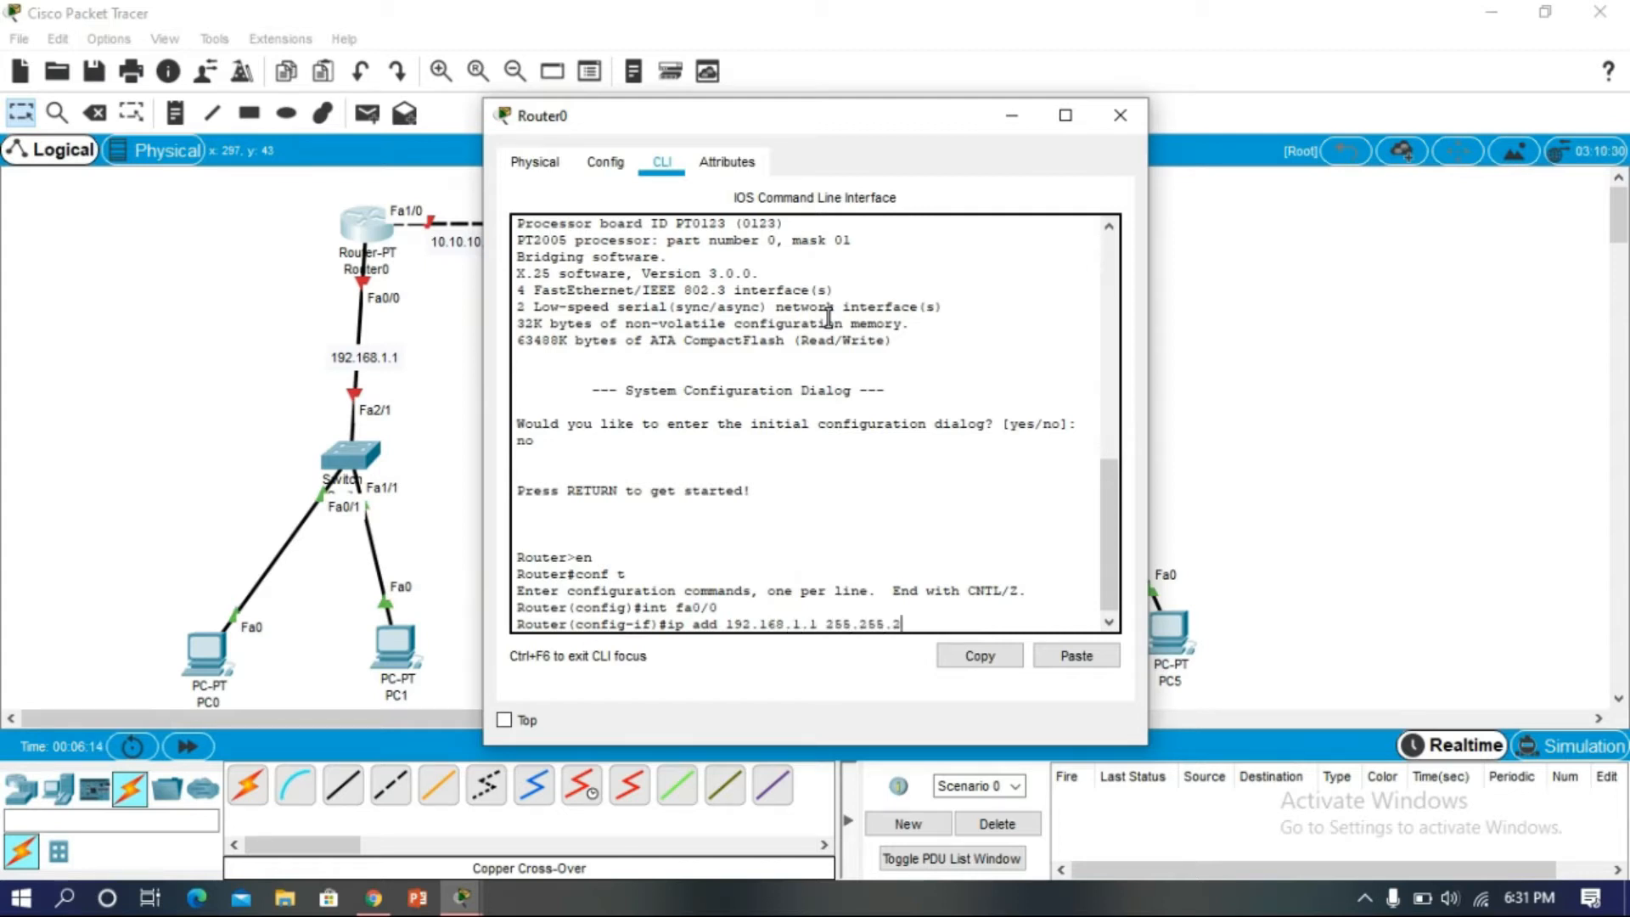
type(".0")
key("Return")
type("no sh")
key("Return")
type("ex")
key("Return")
- Assign 10.10.10.1 with mask 255.0.0.0 to Router0's Fa1/0 interface, enable it, and exit interface configuration
type("ip")
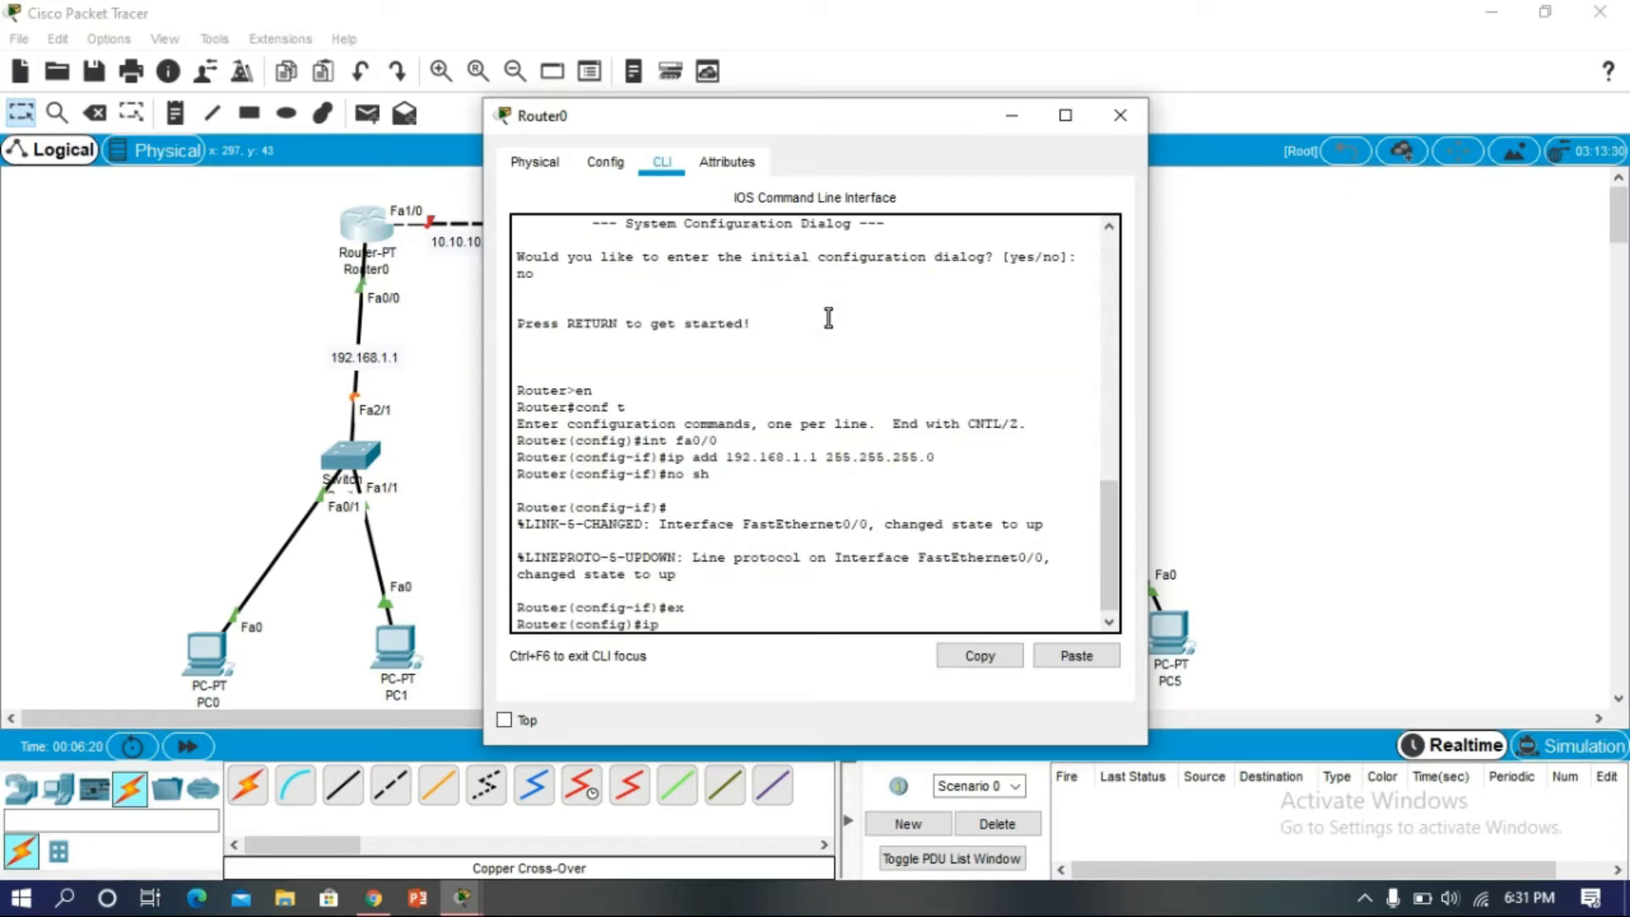
key("BackSpace")
type("nt fa1/0")
key("Return")
type("ip add")
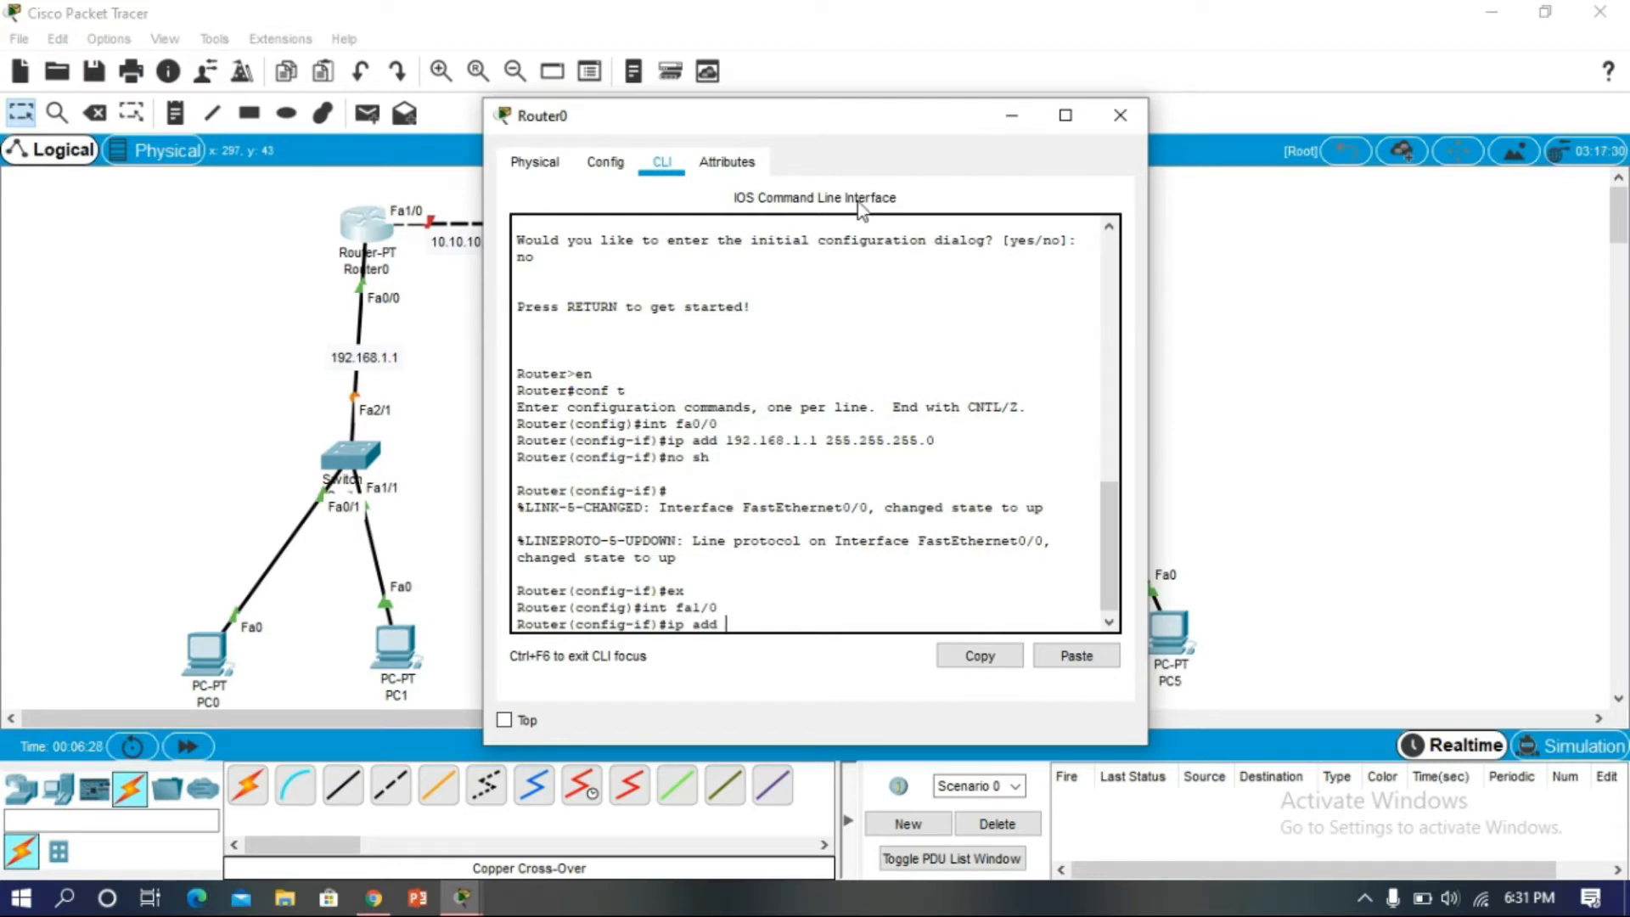
left_click_drag(911, 119, 945, 116)
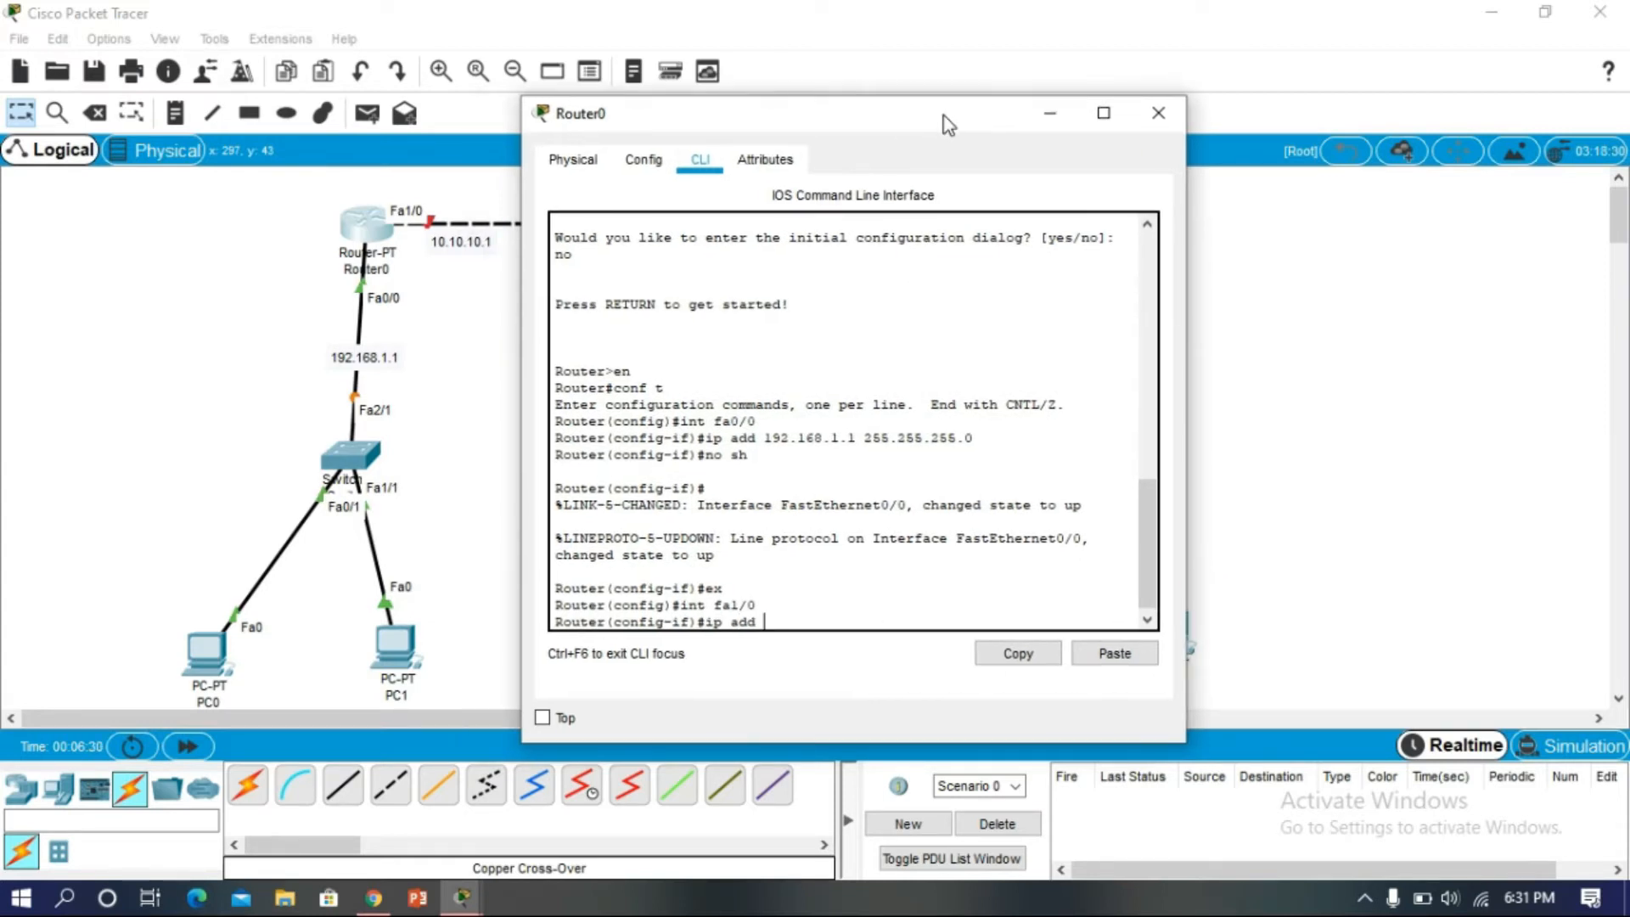
type("10.10.10.1 255.0.0.0")
key("Return")
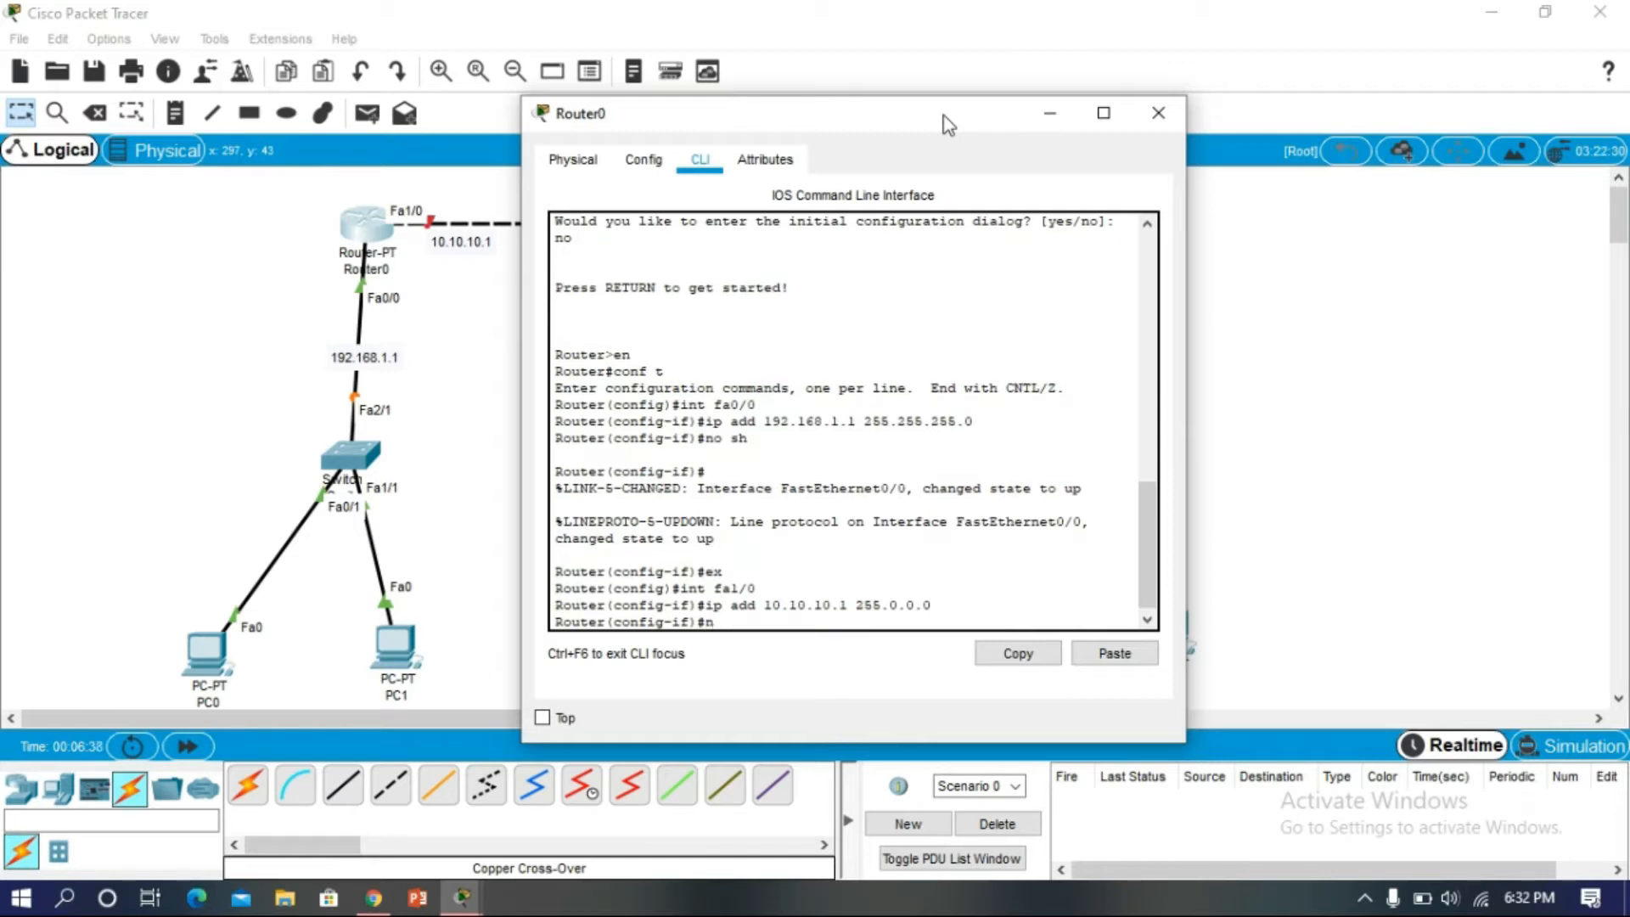
type("no sh")
key("Return")
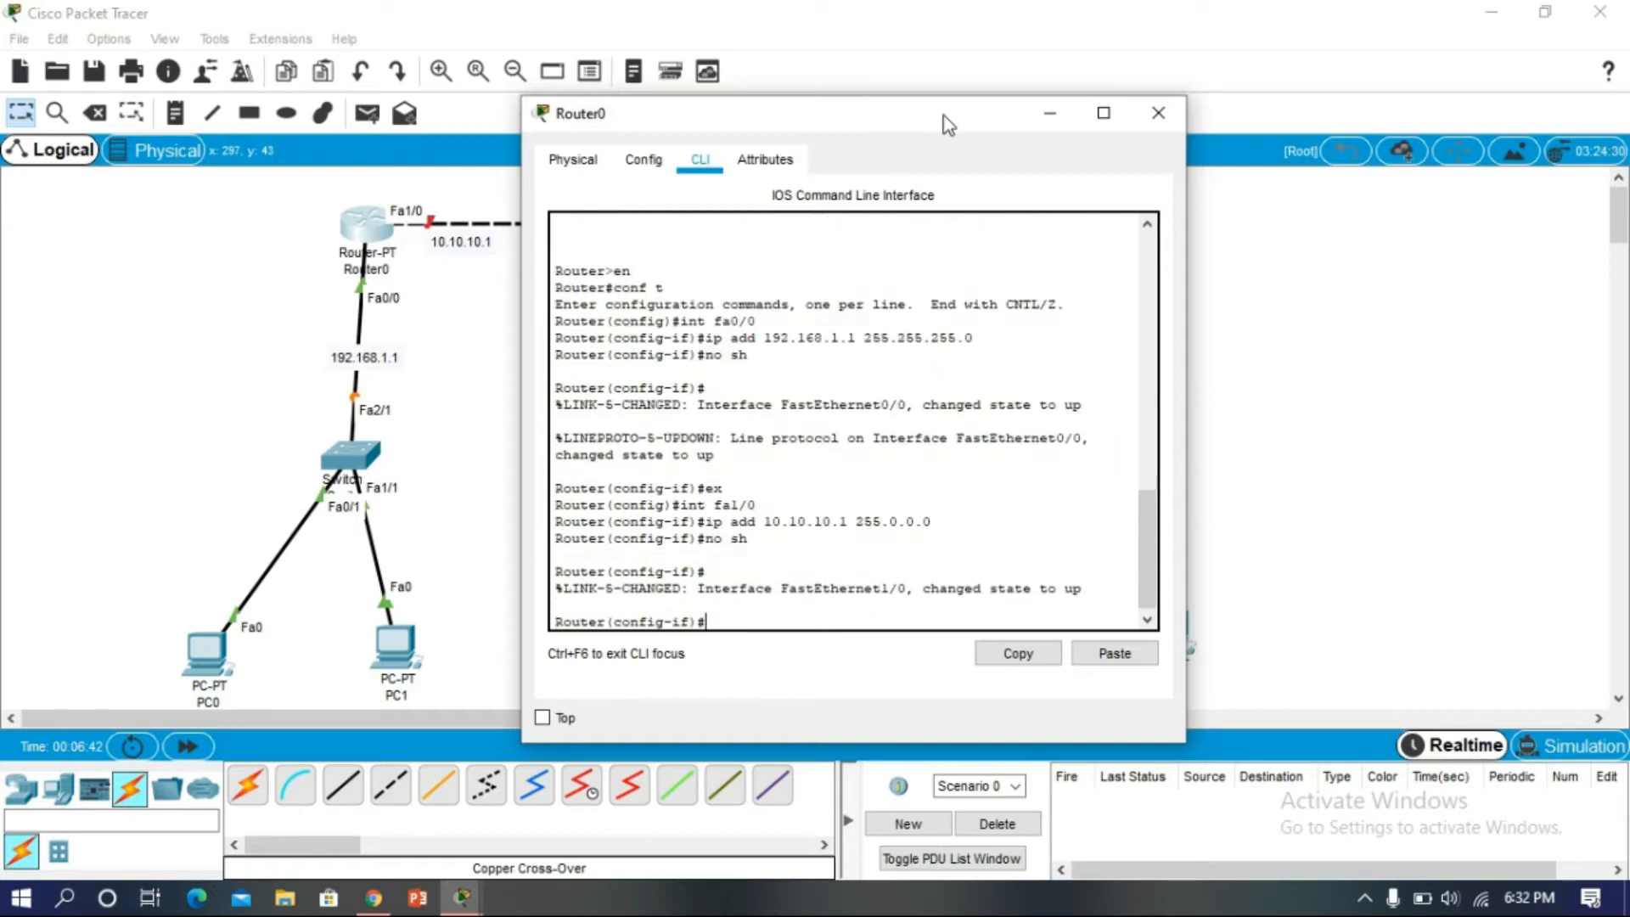
type("ex")
key("Return")
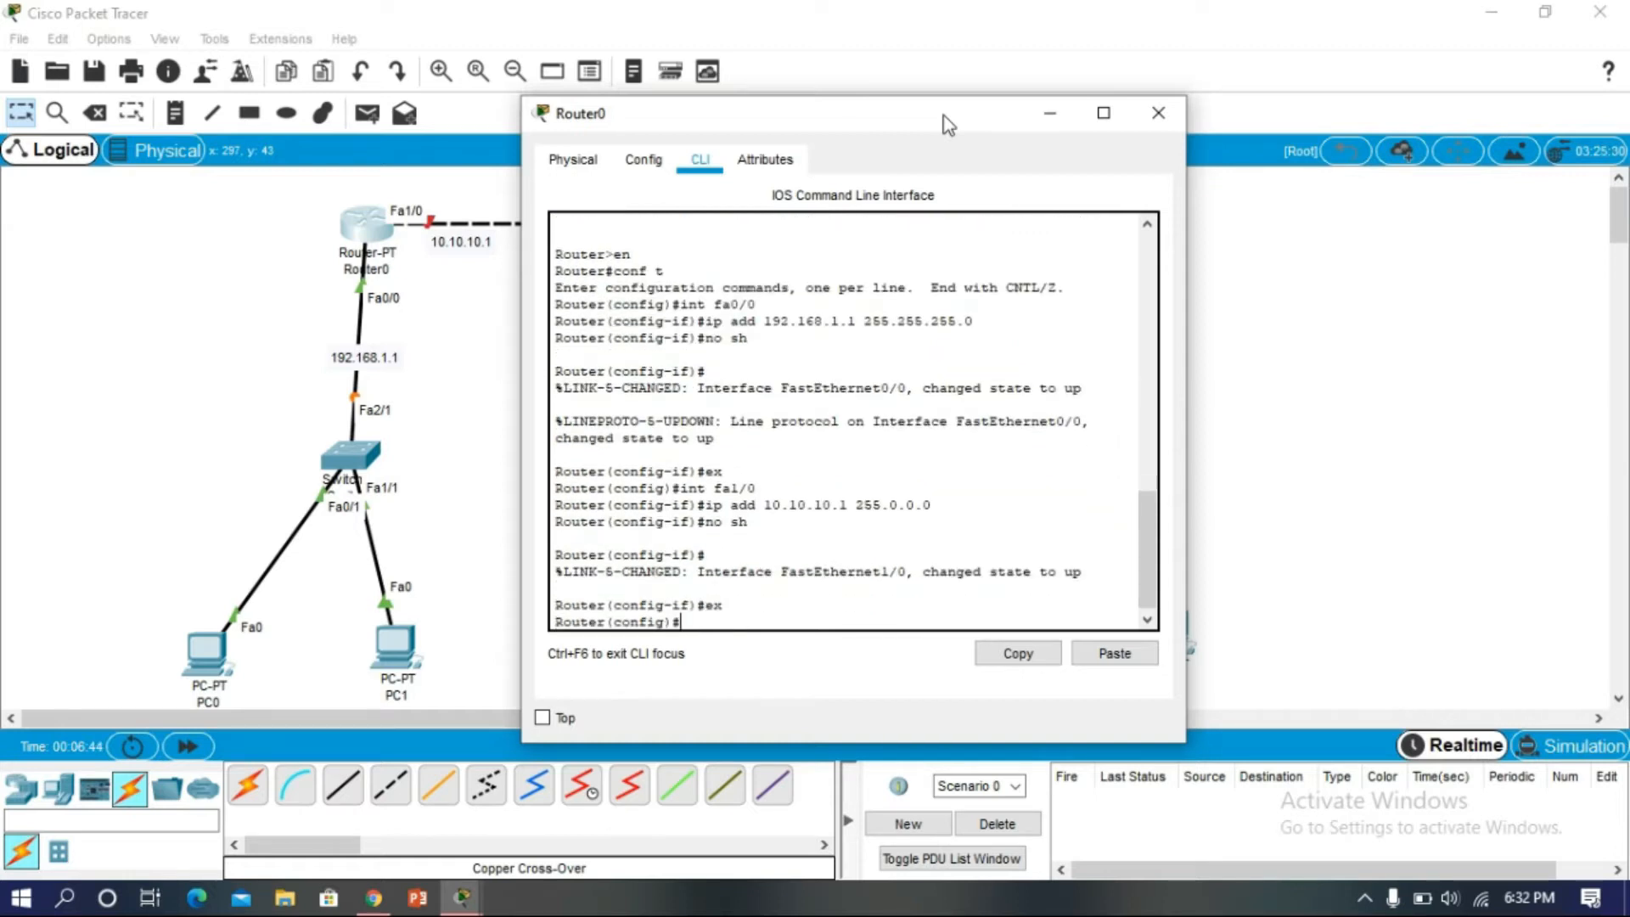
- Leave Router0's global configuration mode and close its window
type("ex")
key("Return")
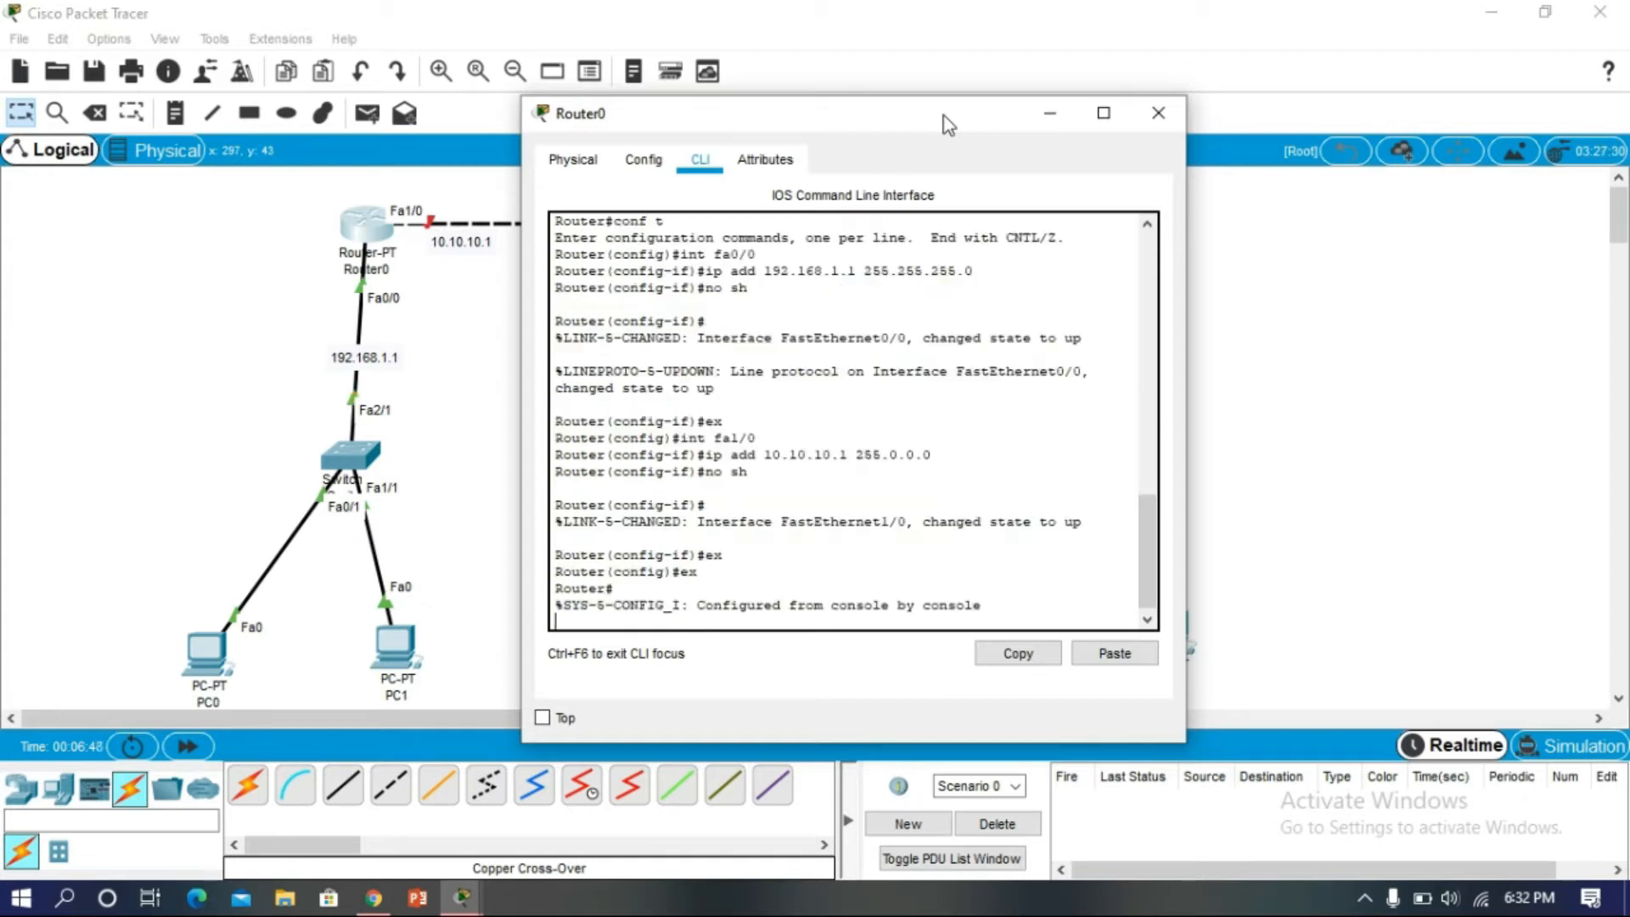
key("Return")
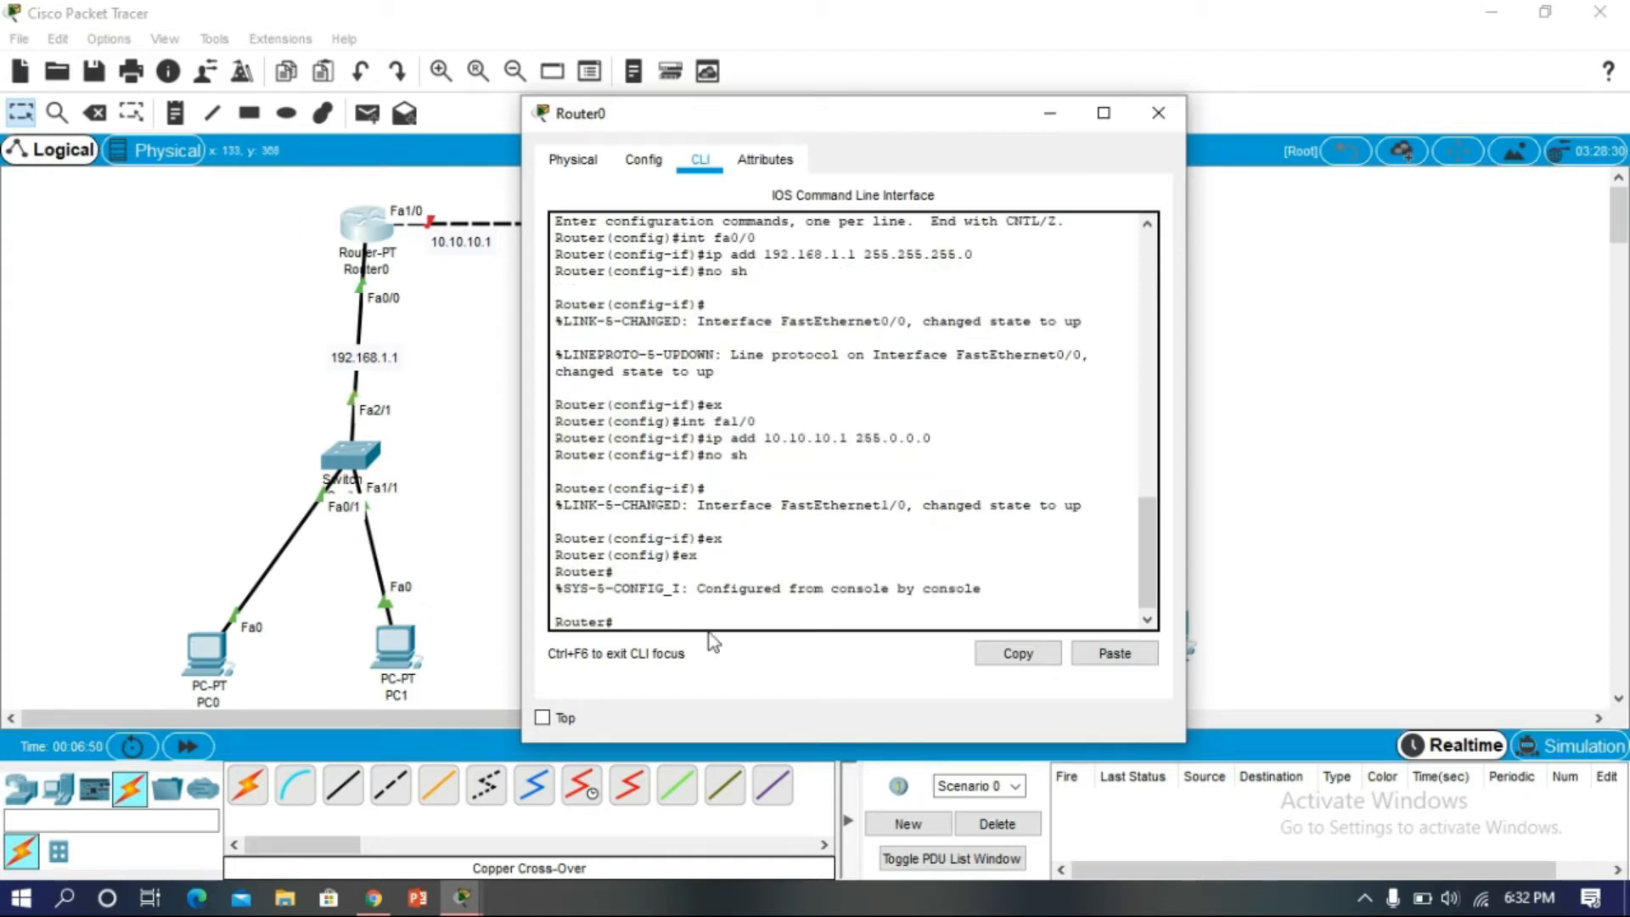
left_click(1146, 108)
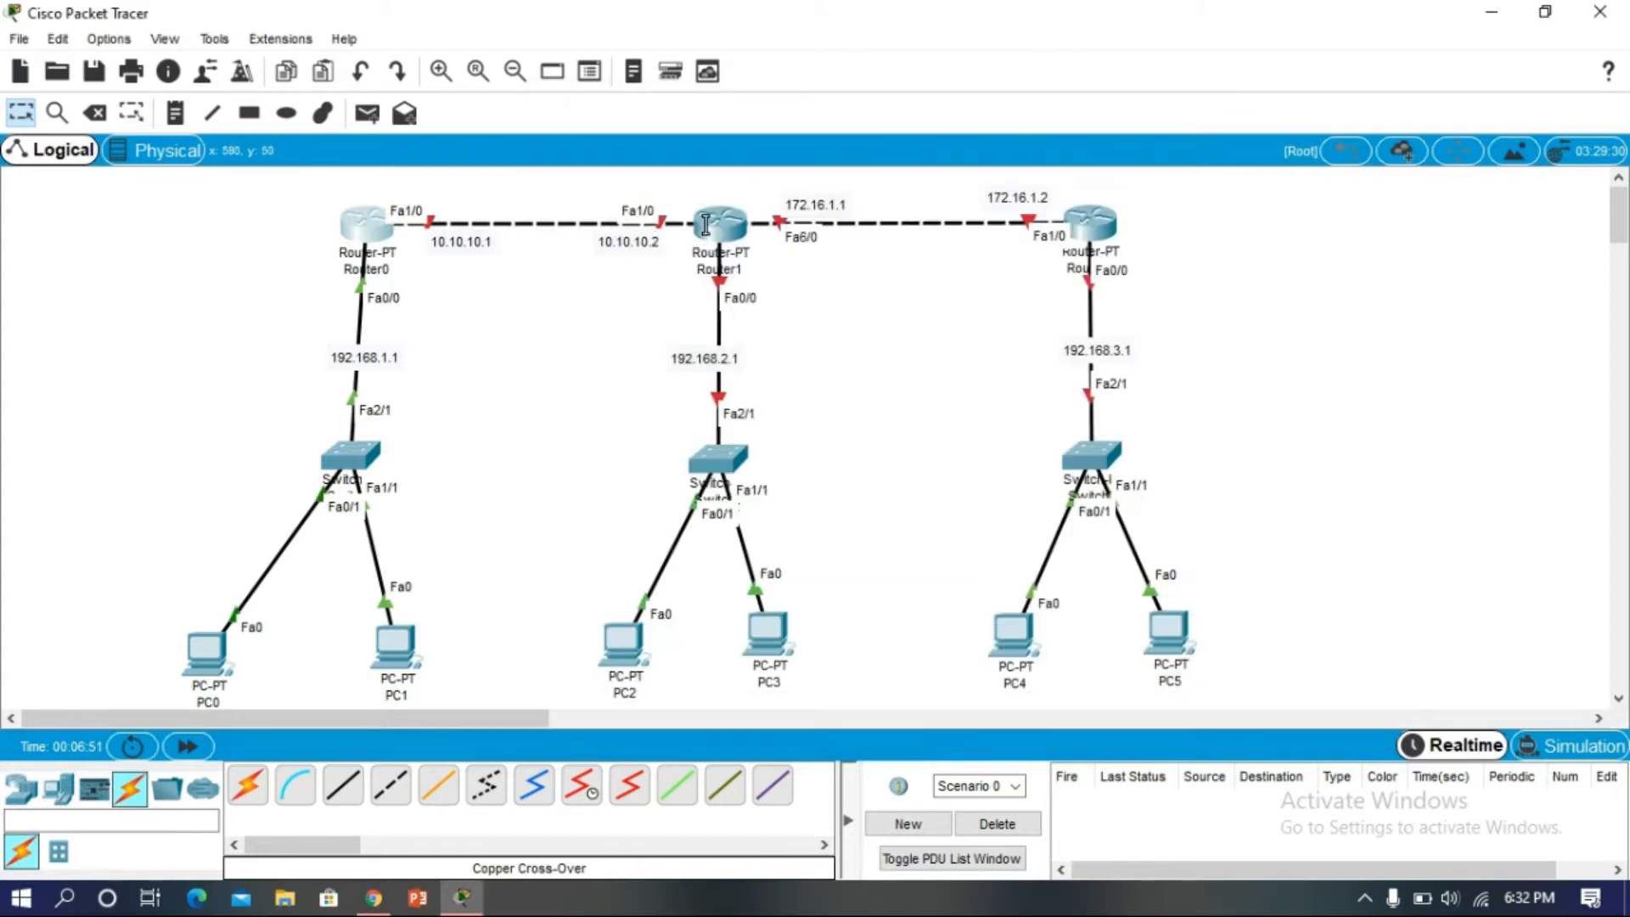
- Open Router1's command line beside the topology, decline the initial configuration dialog, and enter global configuration mode
left_click_drag(458, 718, 520, 725)
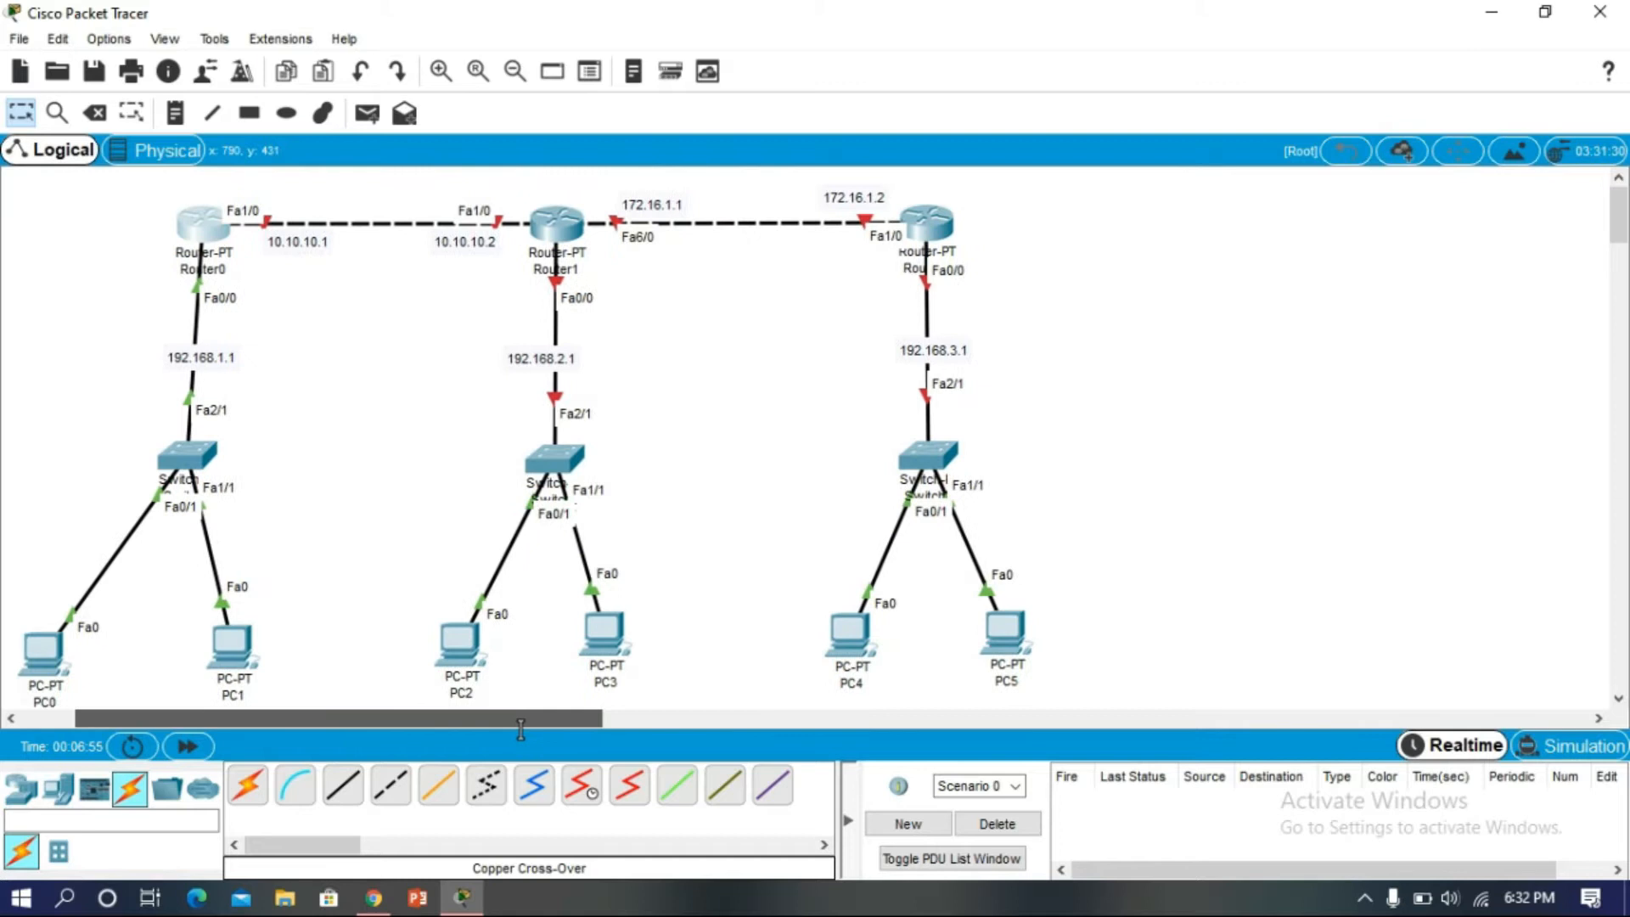
left_click(582, 226)
left_click(666, 167)
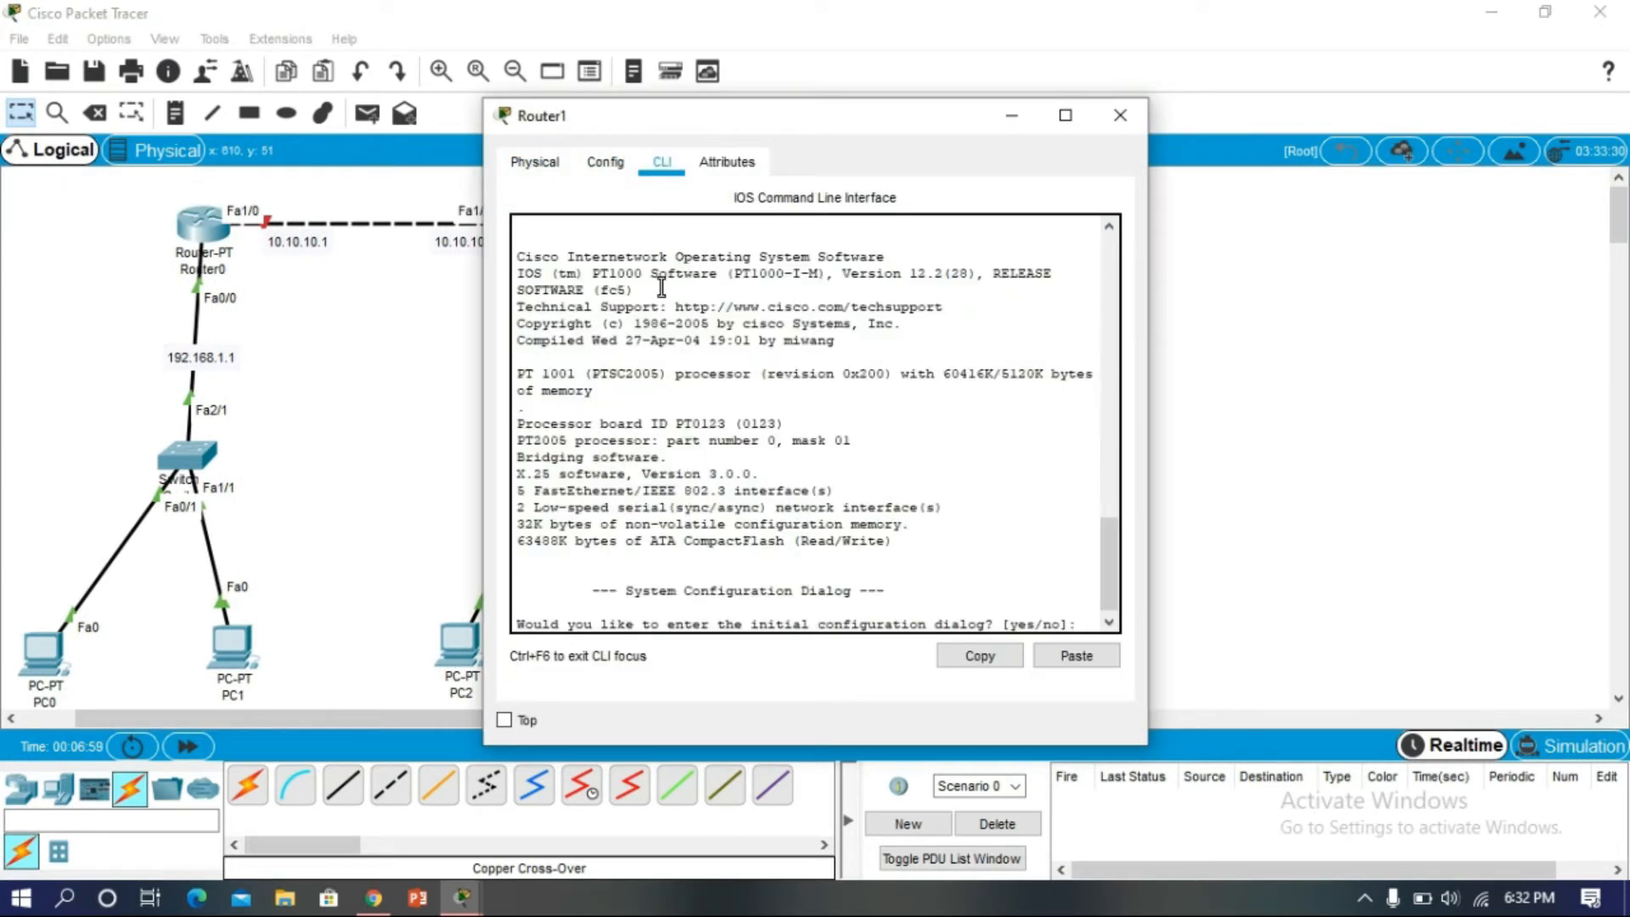
left_click_drag(820, 120, 1068, 126)
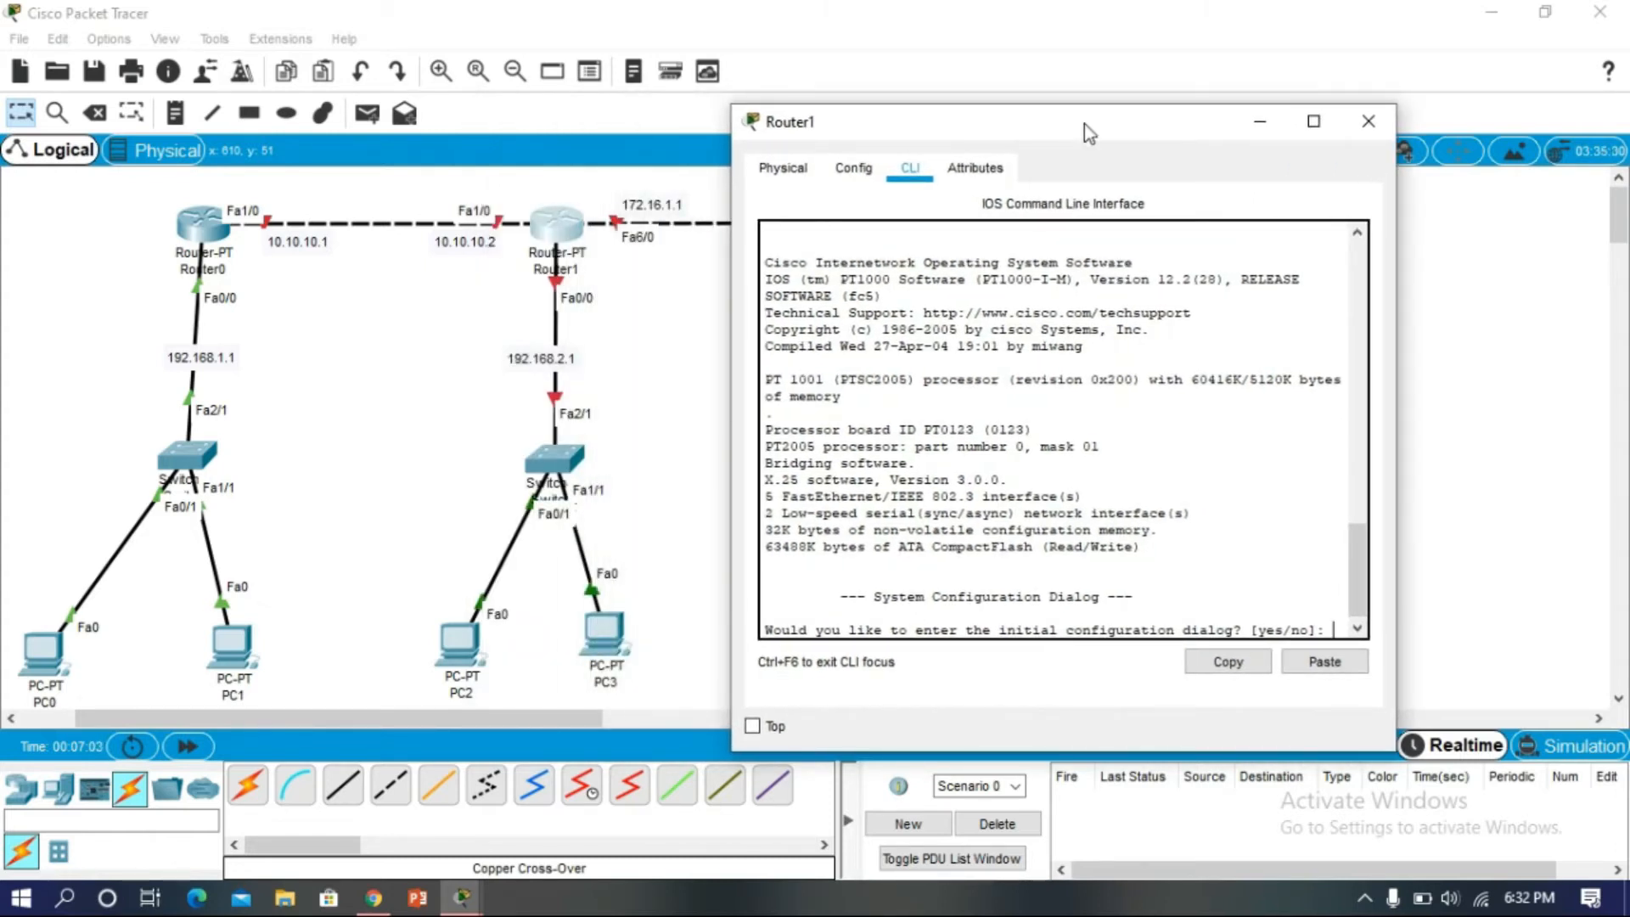
type("no")
key("Return")
key("Return")
type("en")
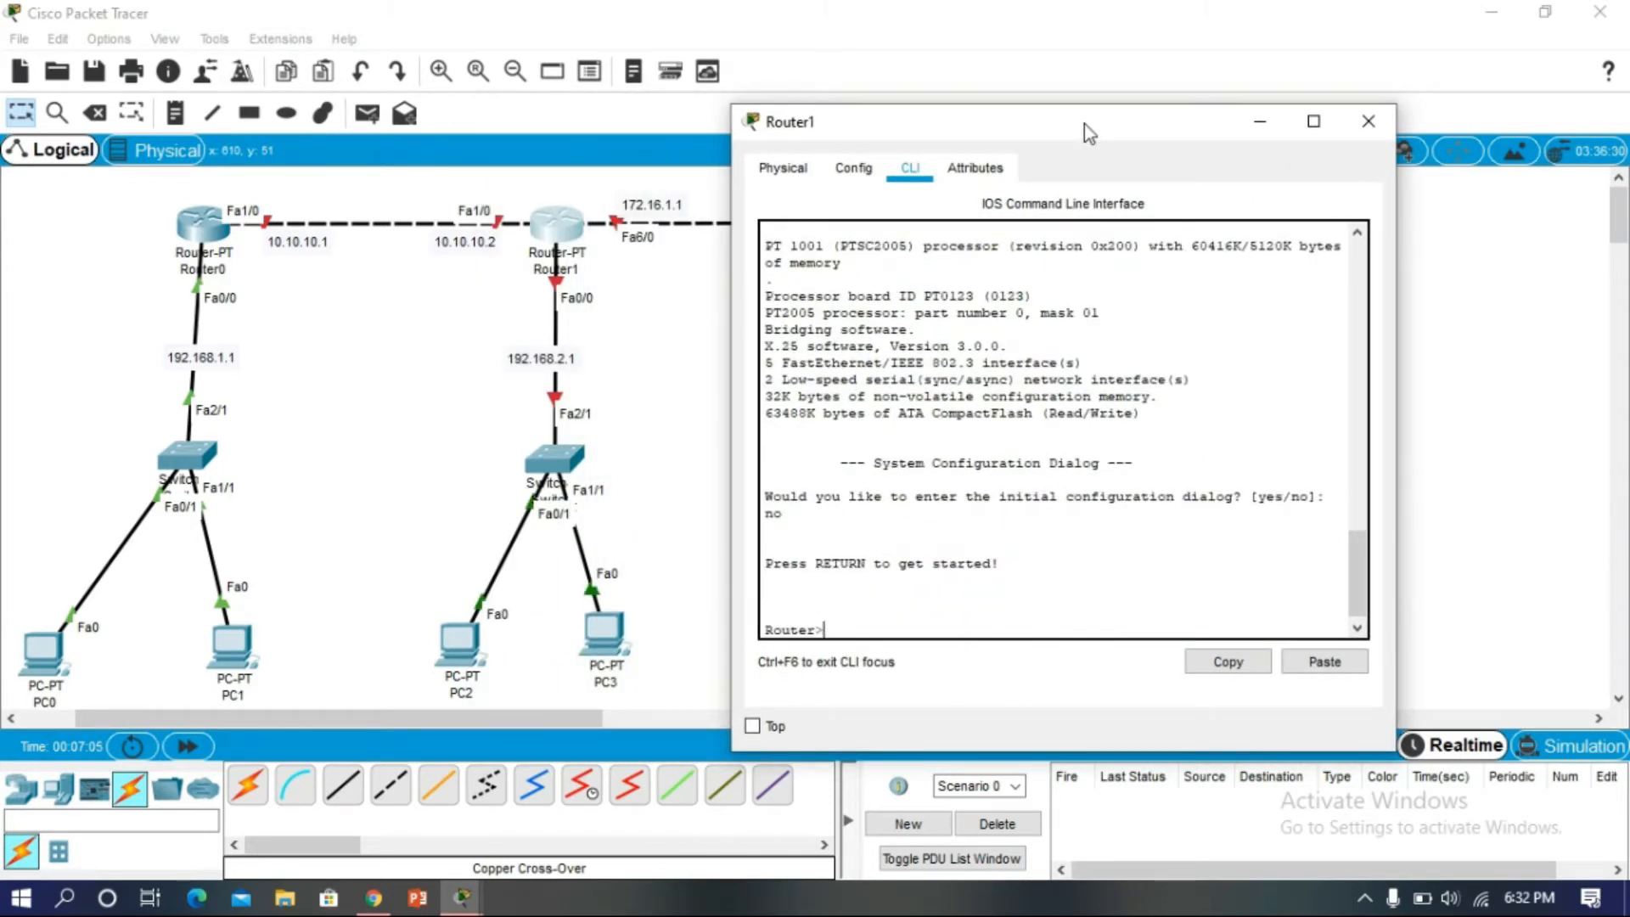
key("Return")
type("conf t")
key("Return")
- Assign 192.168.2.1 with mask 255.255.255.0 to Router1's Fa0/0 interface, enable it, and exit interface configuration
type("int fa")
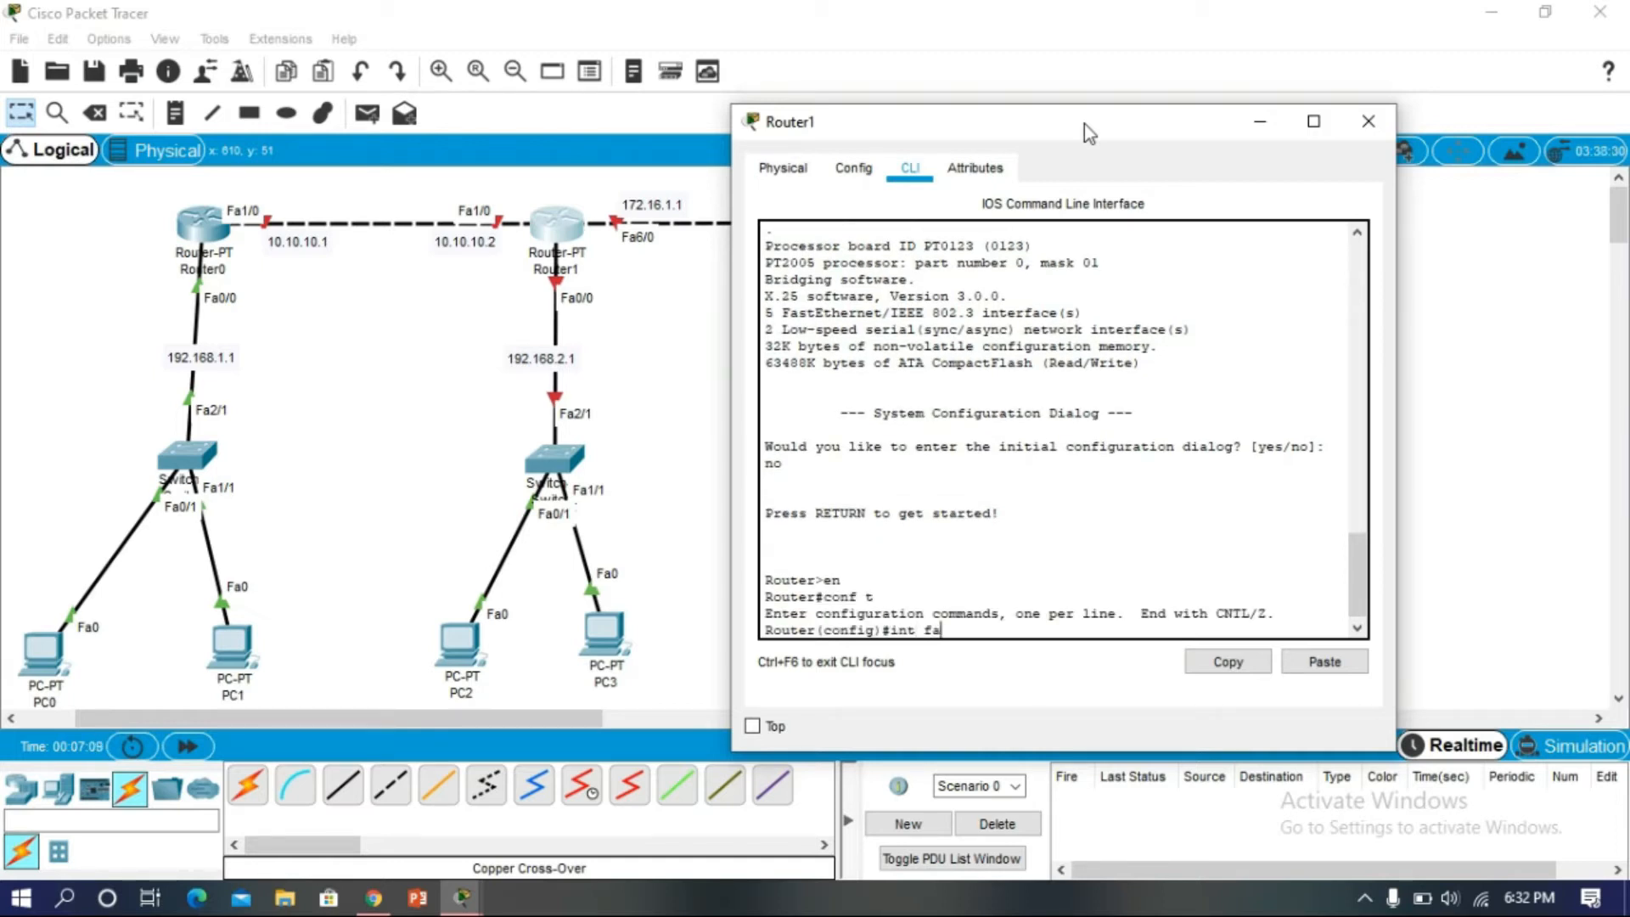
type("0/0")
key("Return")
type("ip add")
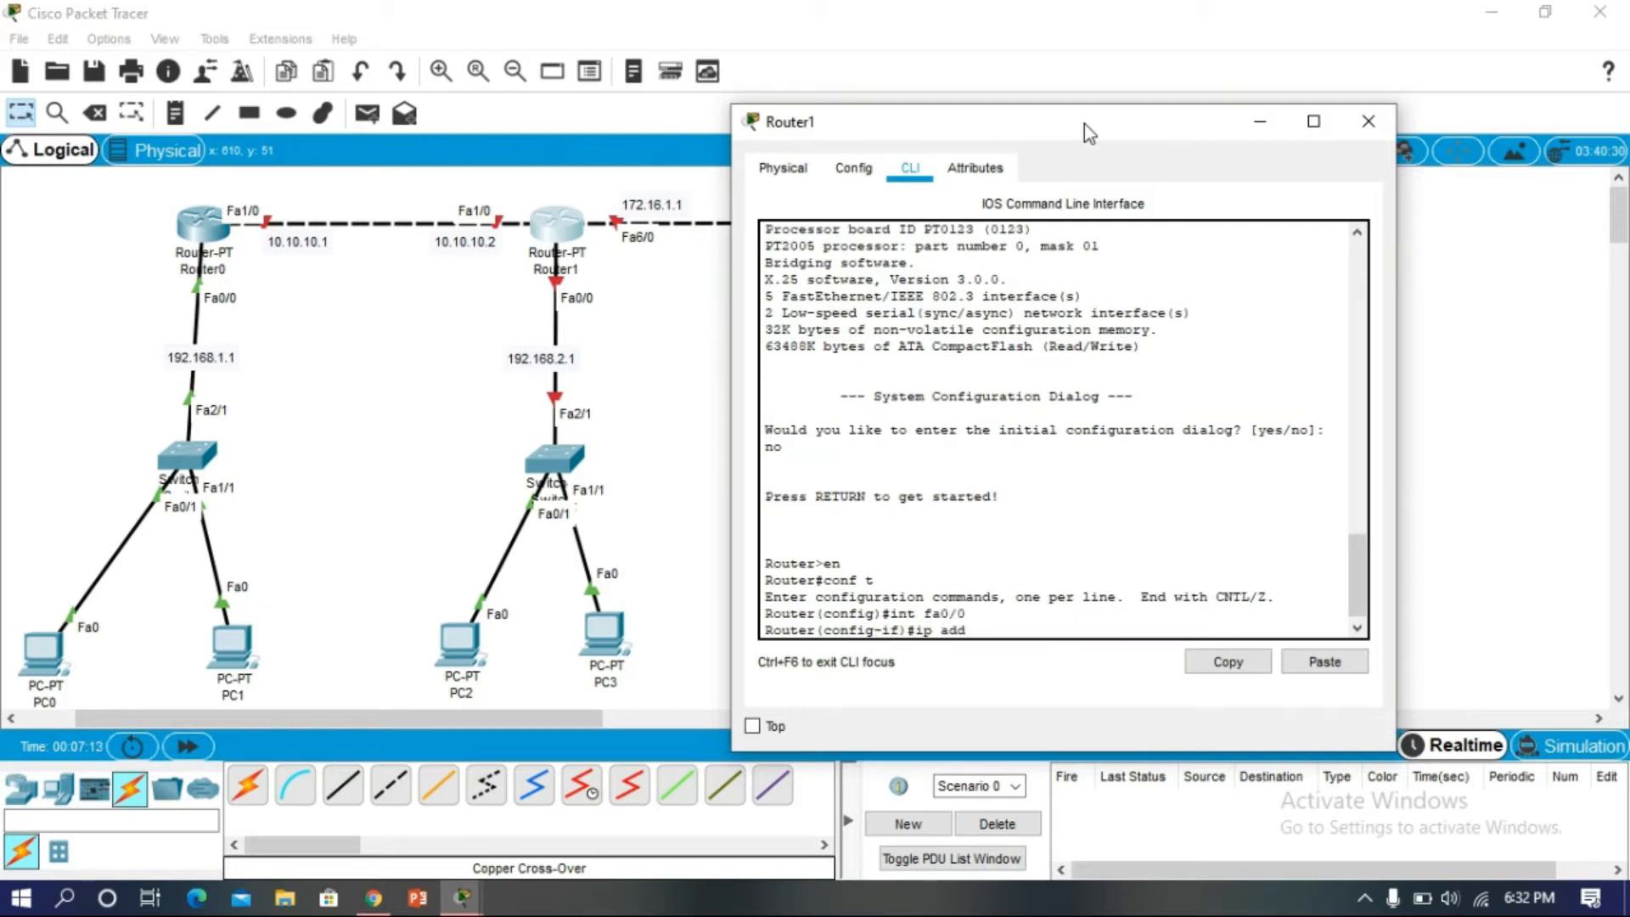
type(" 192.168.2.1 255.255.255.0")
key("Return")
type("no sh")
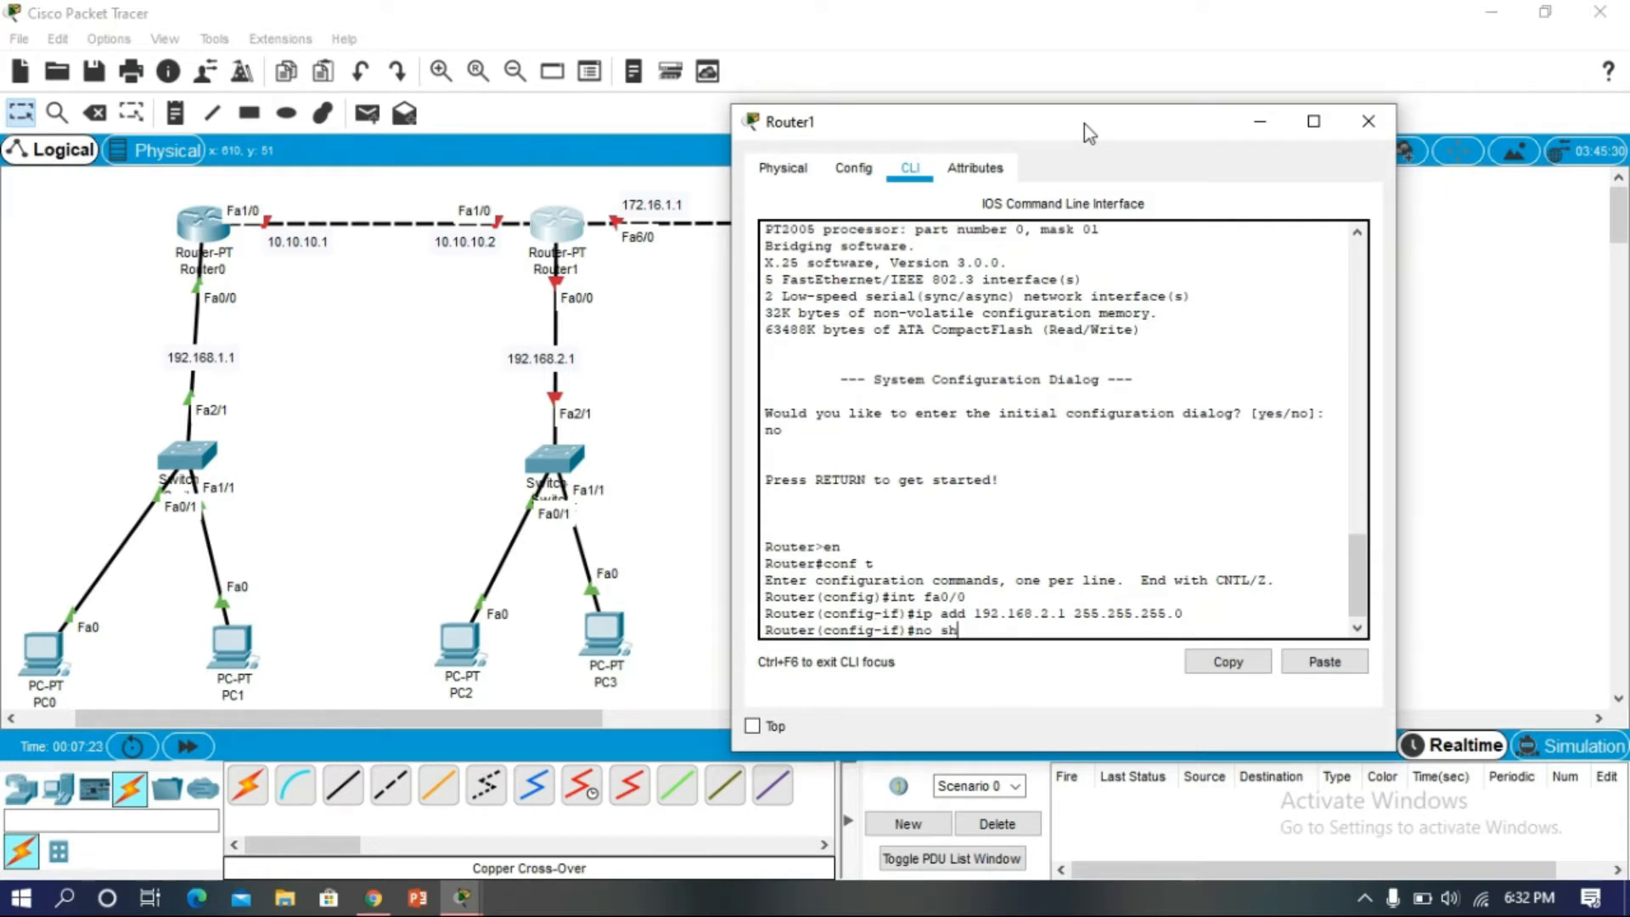
key("Return")
type("ex")
key("Return")
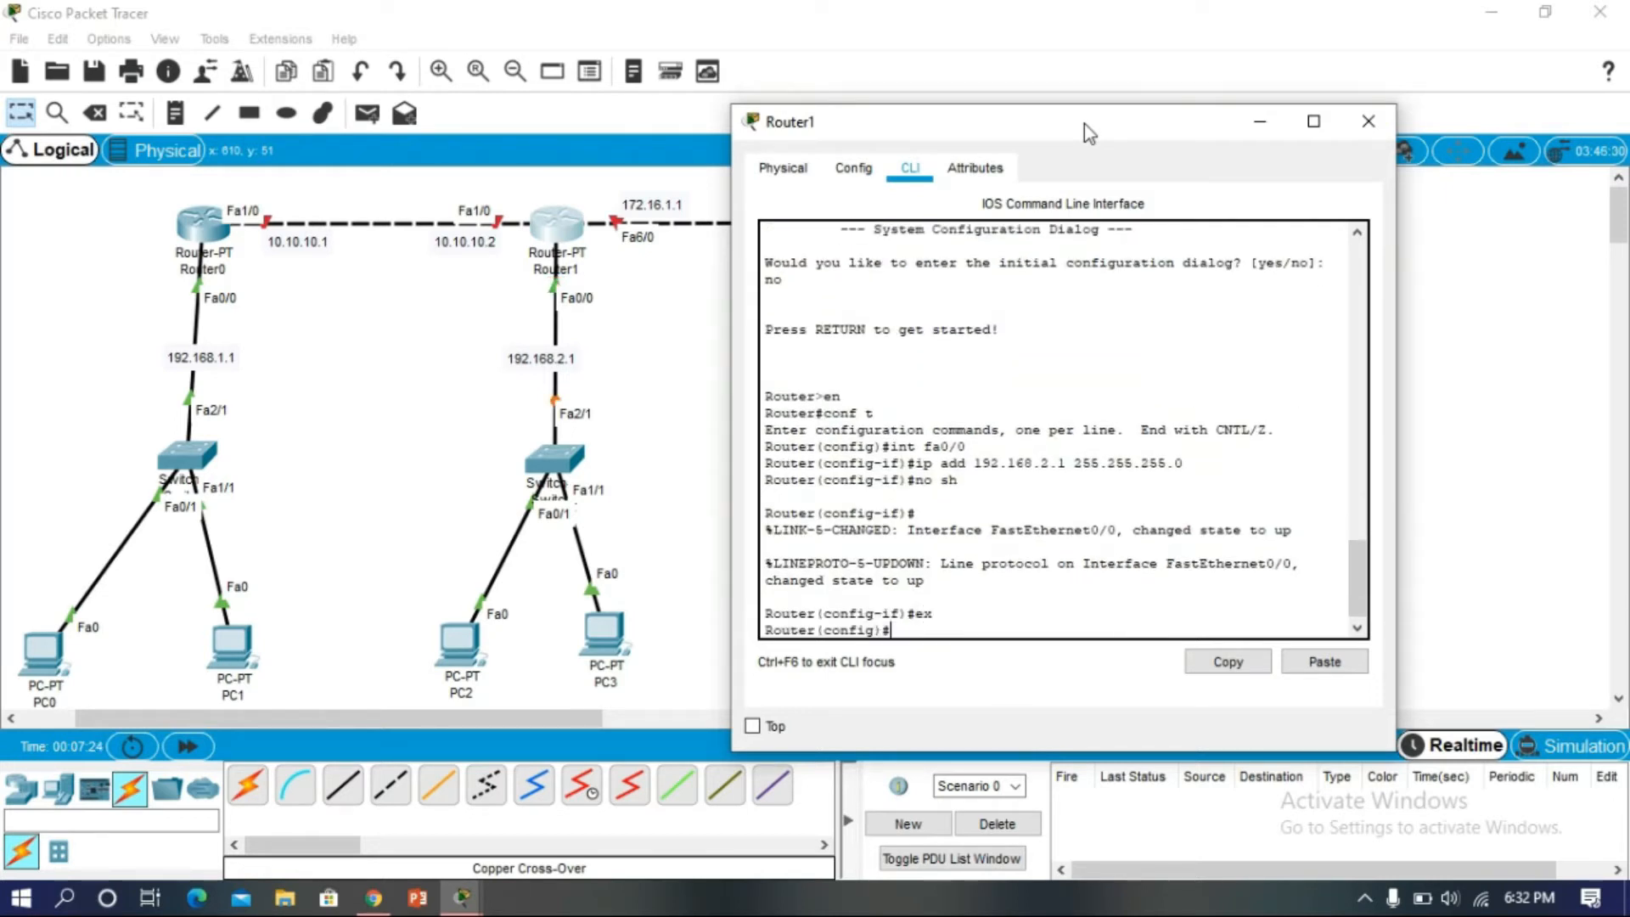
- Assign 10.10.10.2 with mask 255.0.0.0 to Router1's Fa1/0 interface, enable it, and exit interface configuration
type("int fa1/0")
key("Return")
type("ip add ")
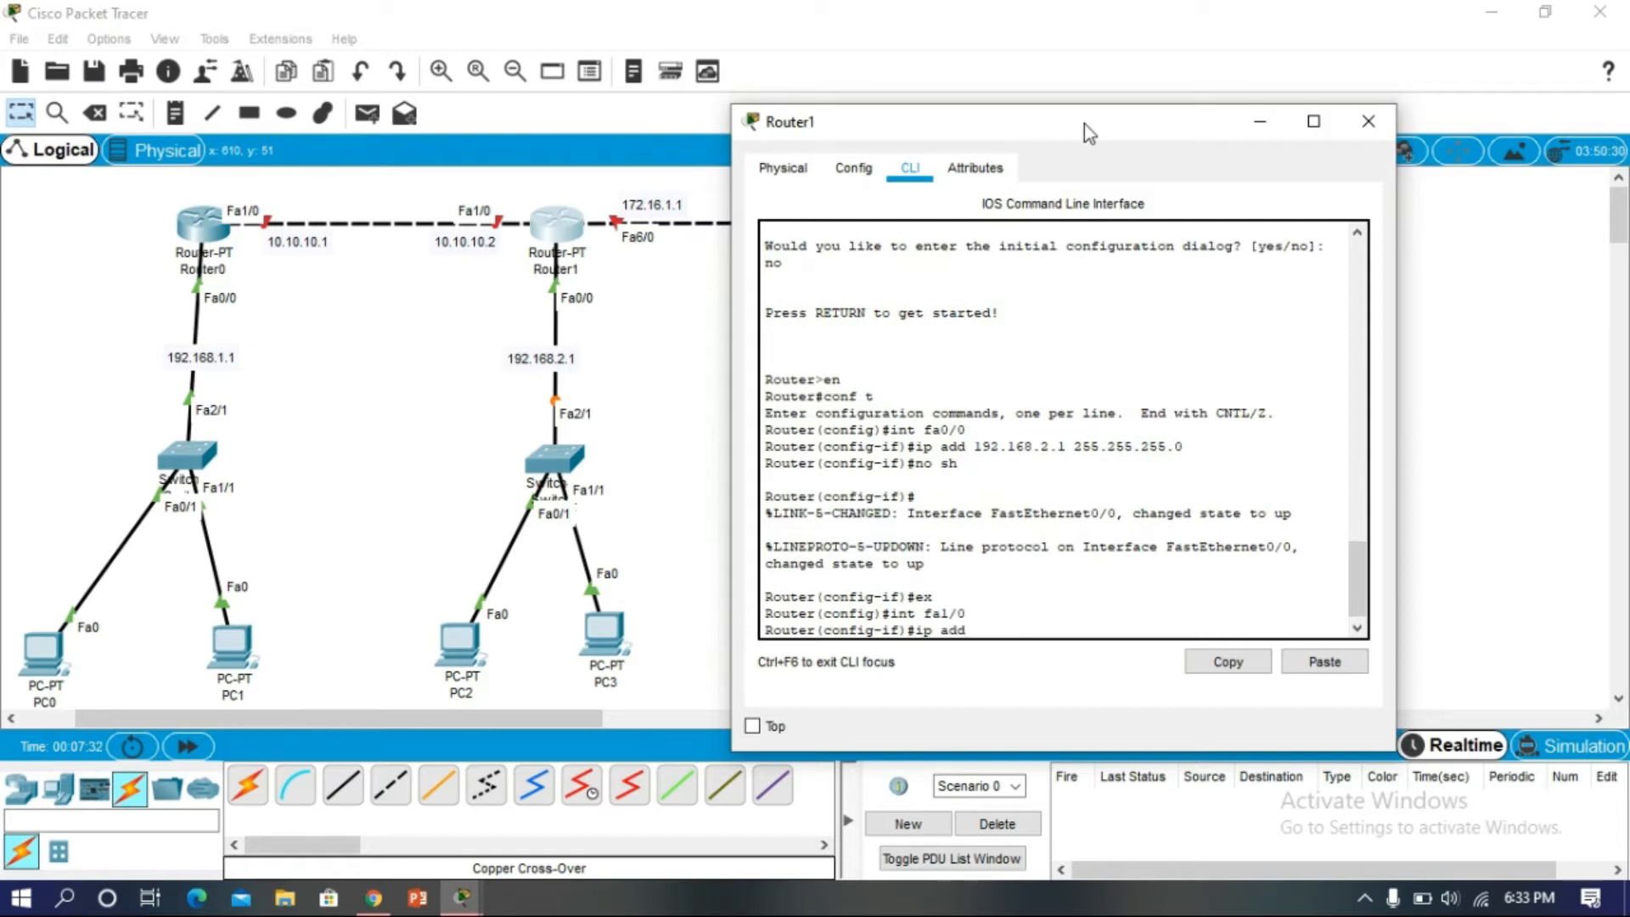
type("10.10.10.2 255.0.0.0")
key("Return")
type("no sh")
key("Return")
key("Return")
type("ex")
key("Return")
- Assign 172.16.1.1 with mask 255.255.0.0 to Router1's Fa6/0 interface, enable it, and exit interface configuration
type("i")
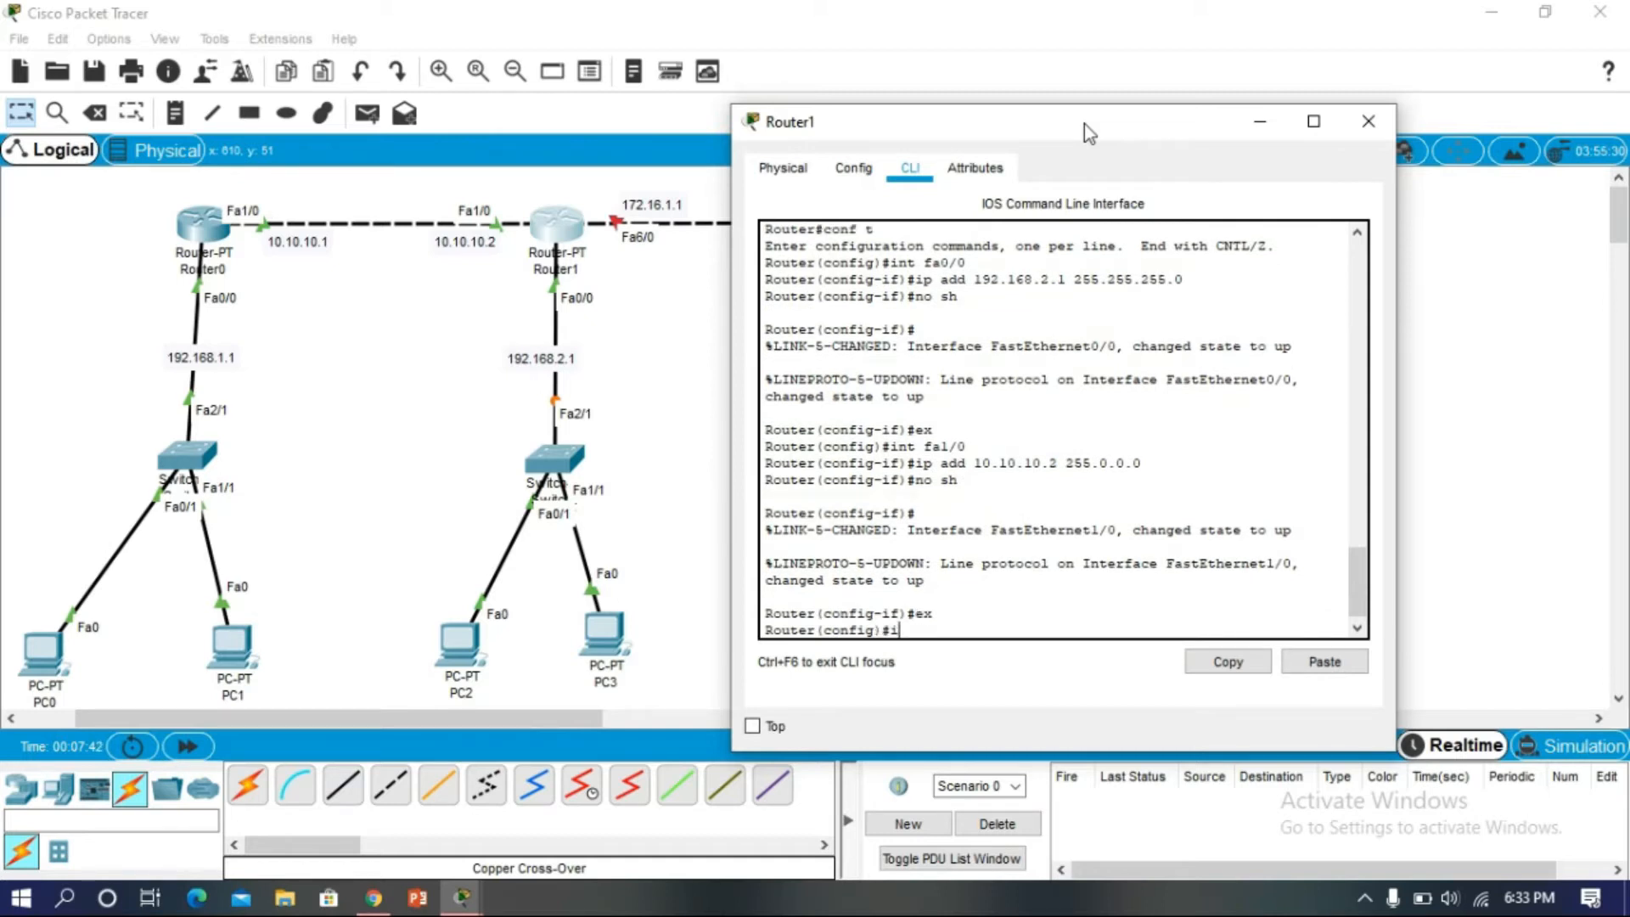
type("pt fa6/0")
key("Return")
type("ip add")
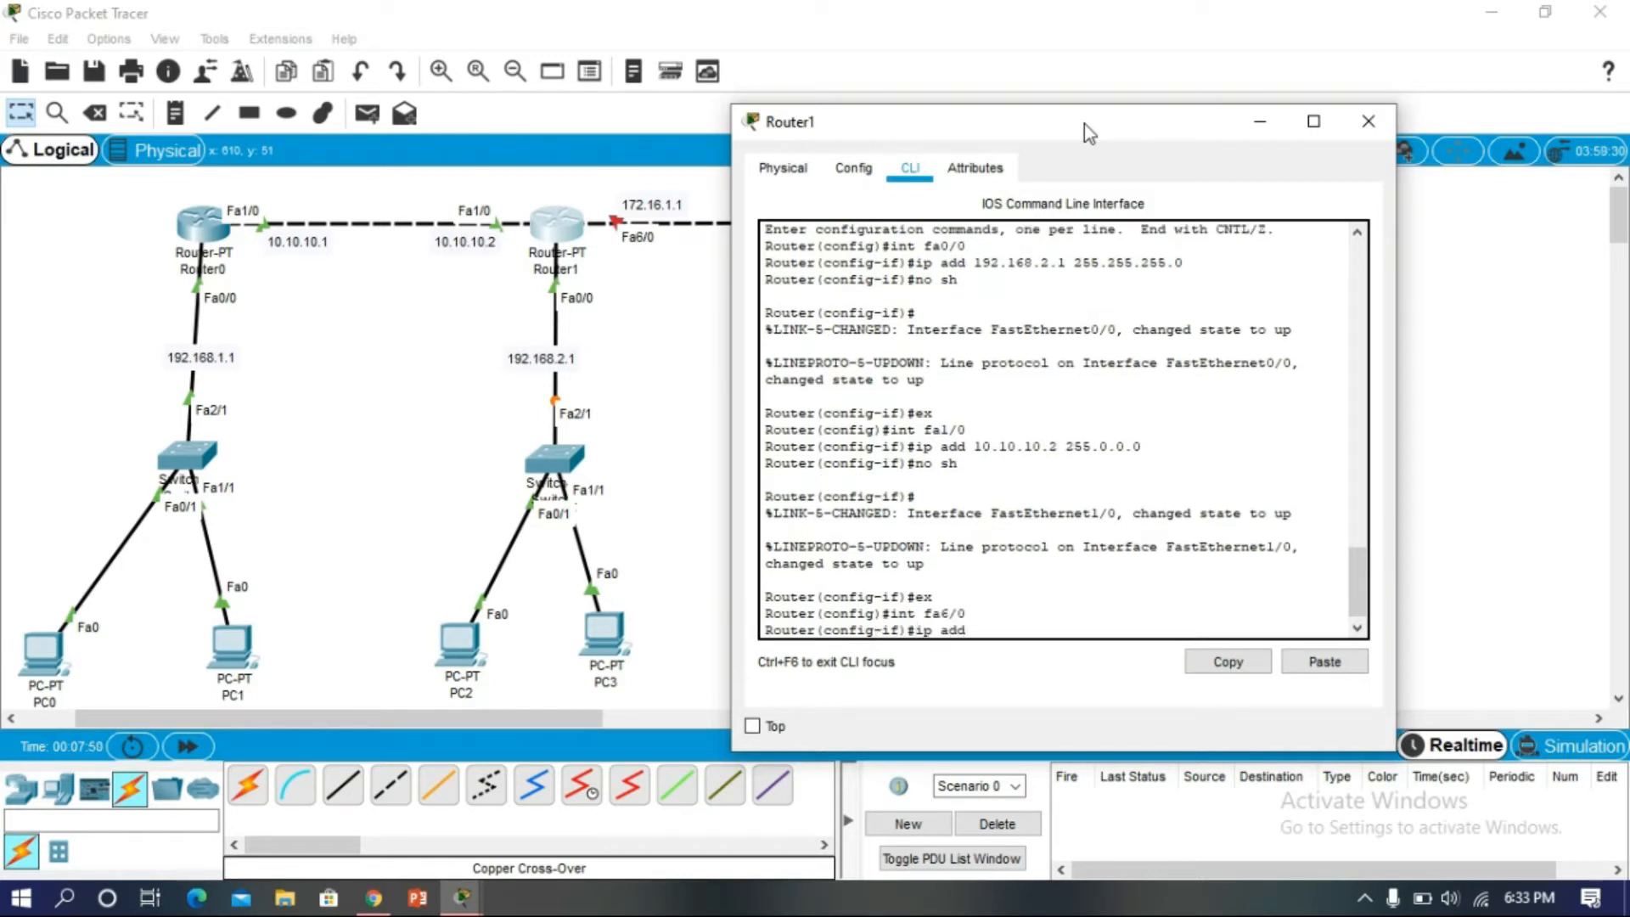
type(" 172.16.1.1 255.255.0.0")
key("Return")
type("no sh")
key("Return")
key("Return")
type("ex")
key("Return")
- Leave Router1's global configuration mode and close its window
type("e")
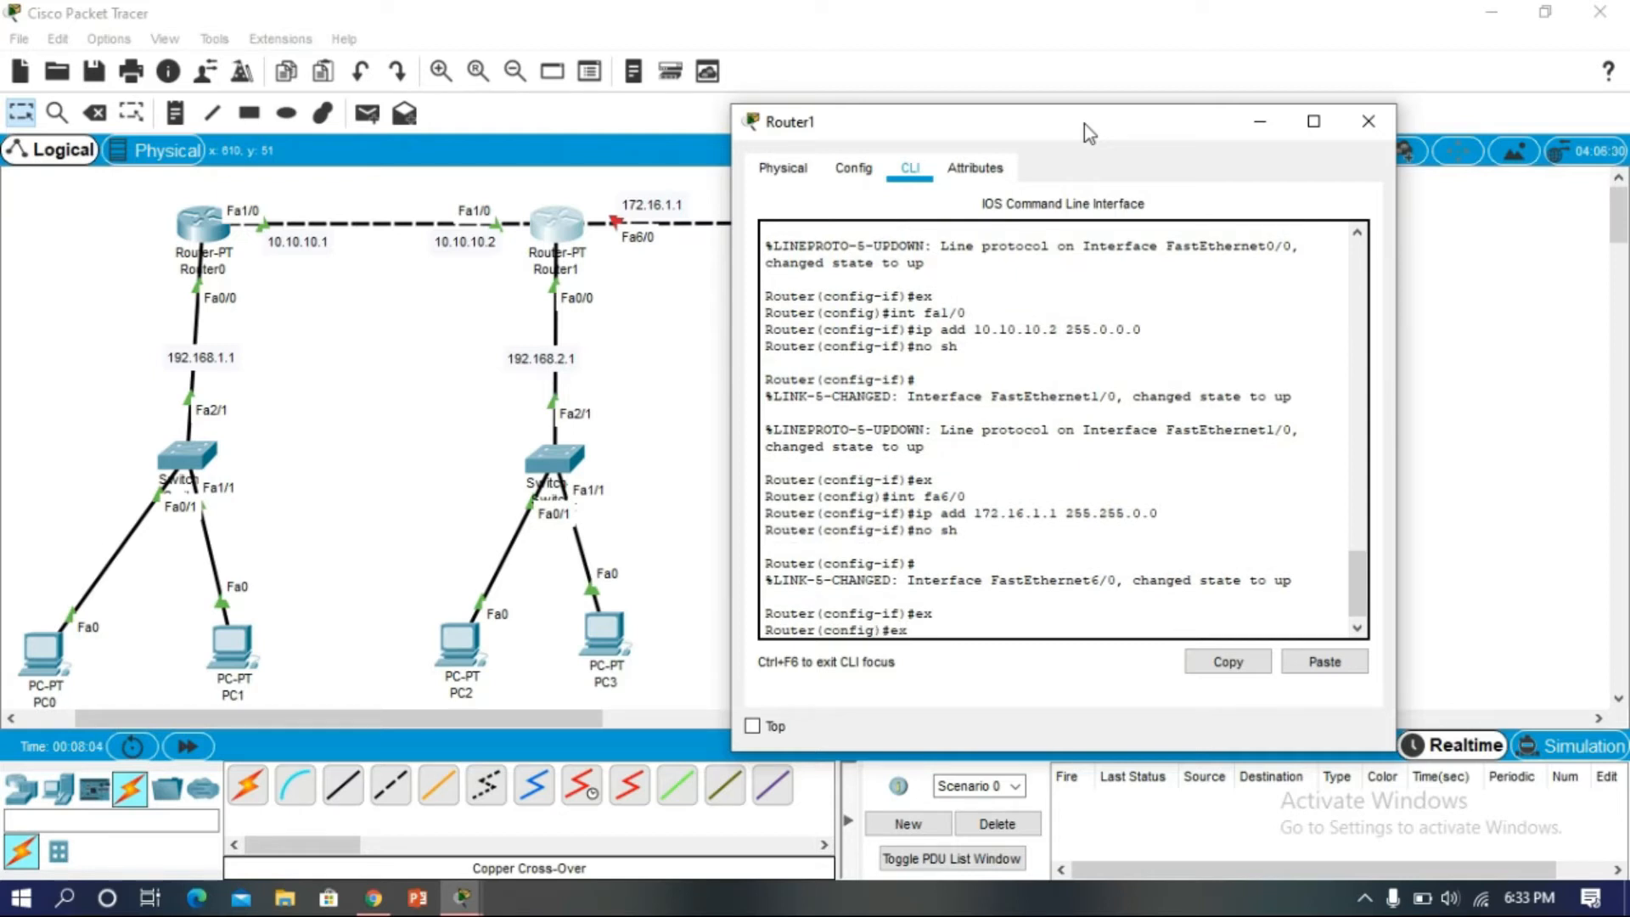
type("x")
key("Return")
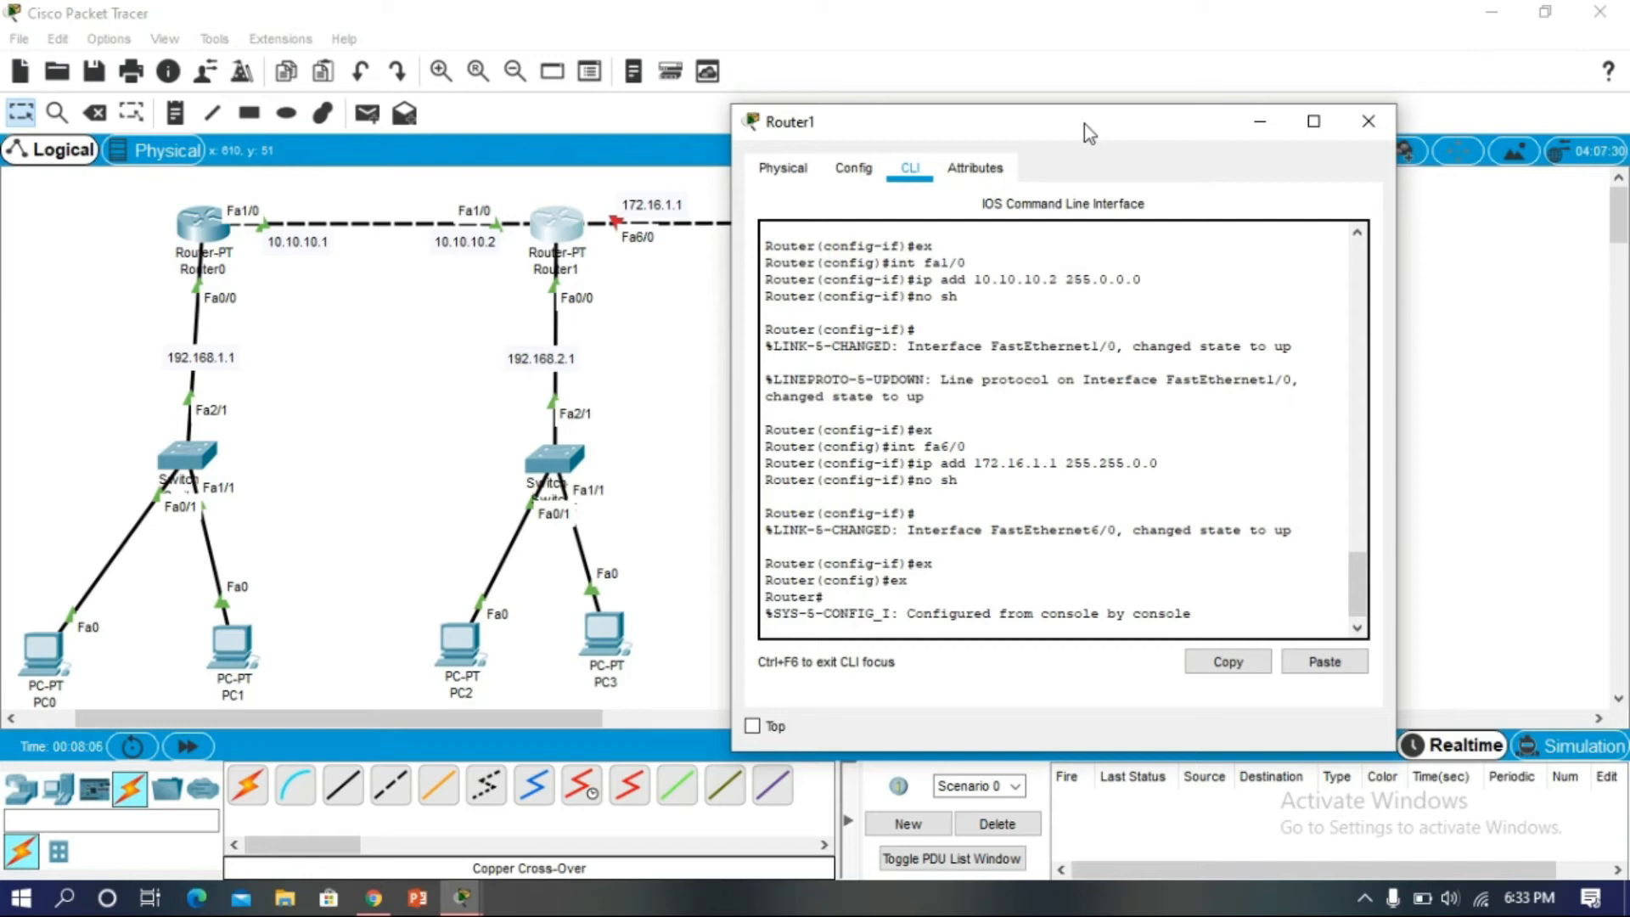
key("Return")
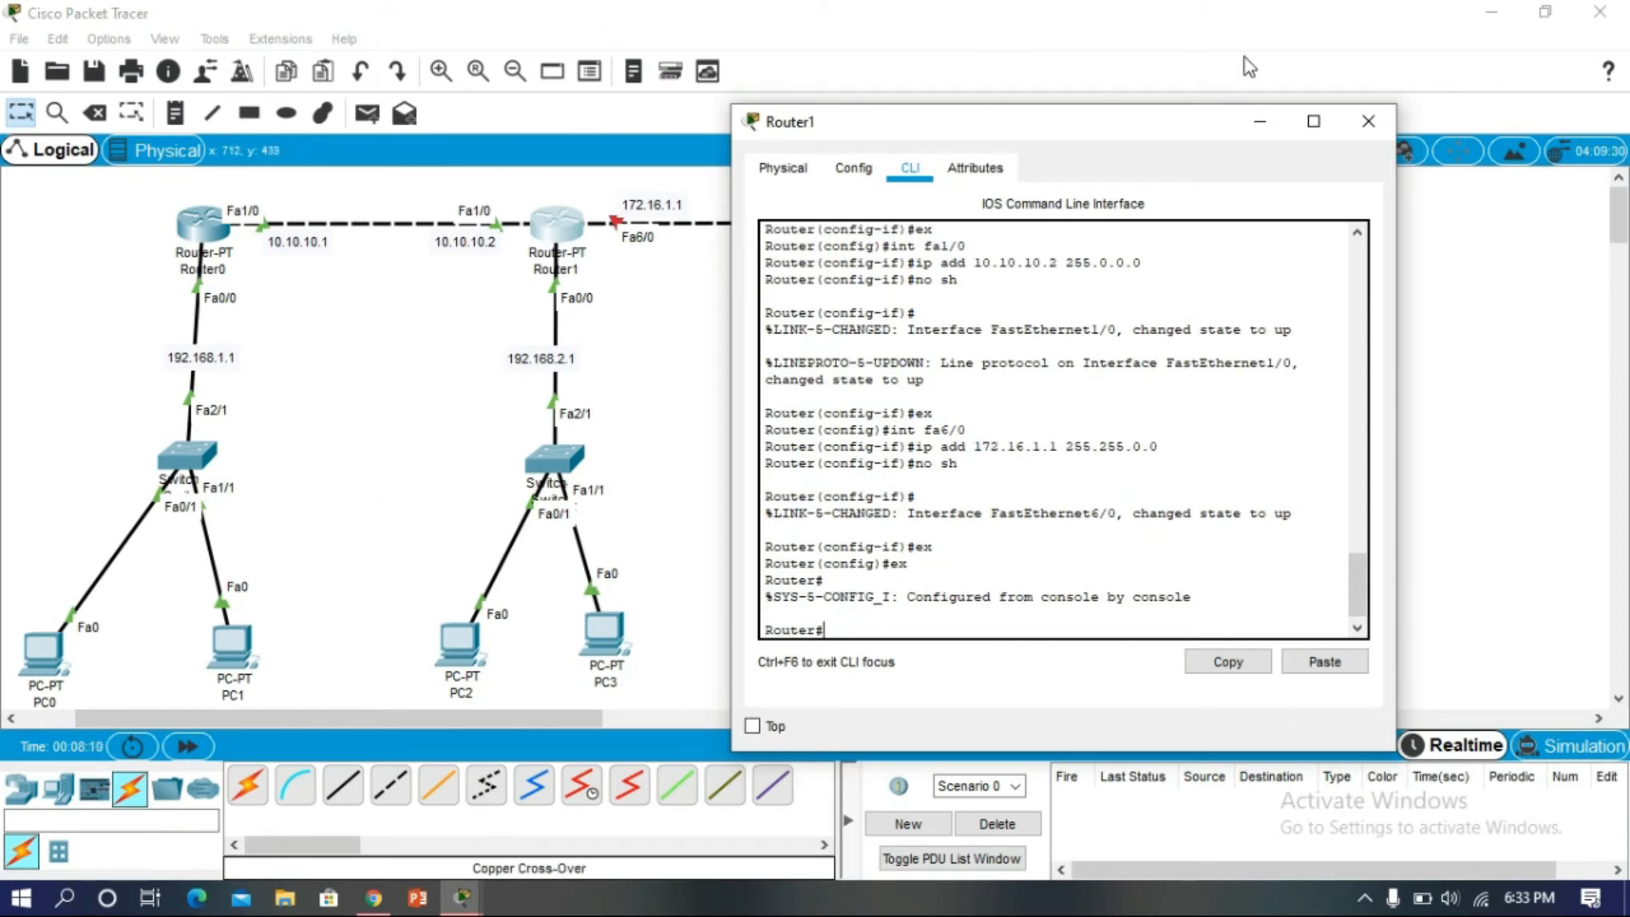
left_click(1368, 121)
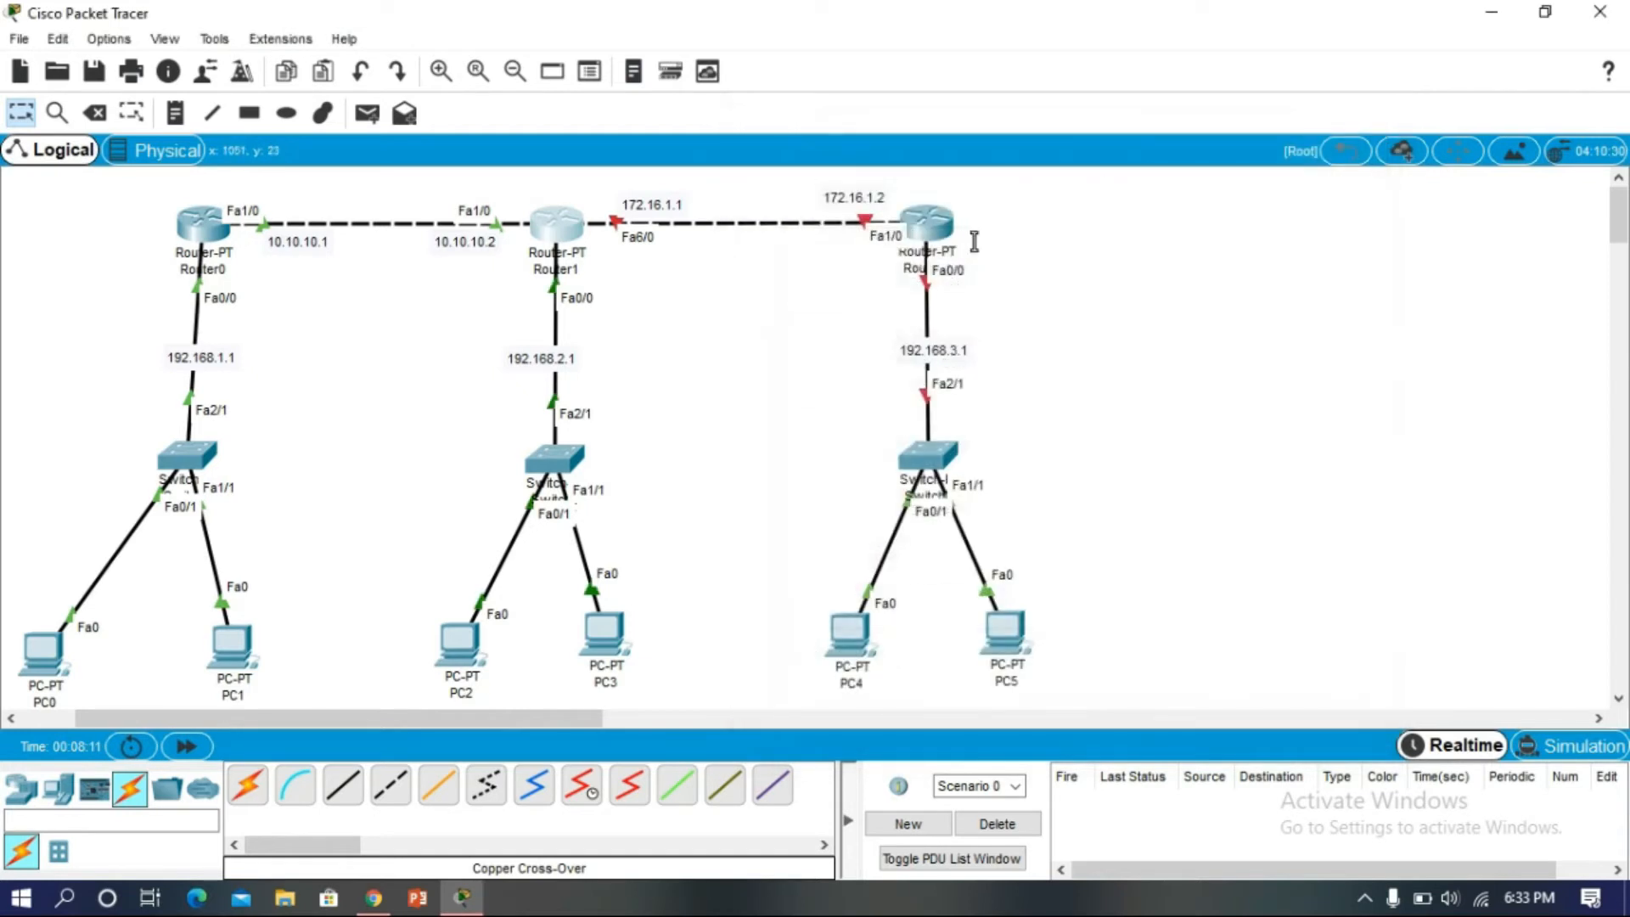
- Open Router2's command line and place its window beside Router2's part of the topology
left_click(928, 219)
left_click(663, 162)
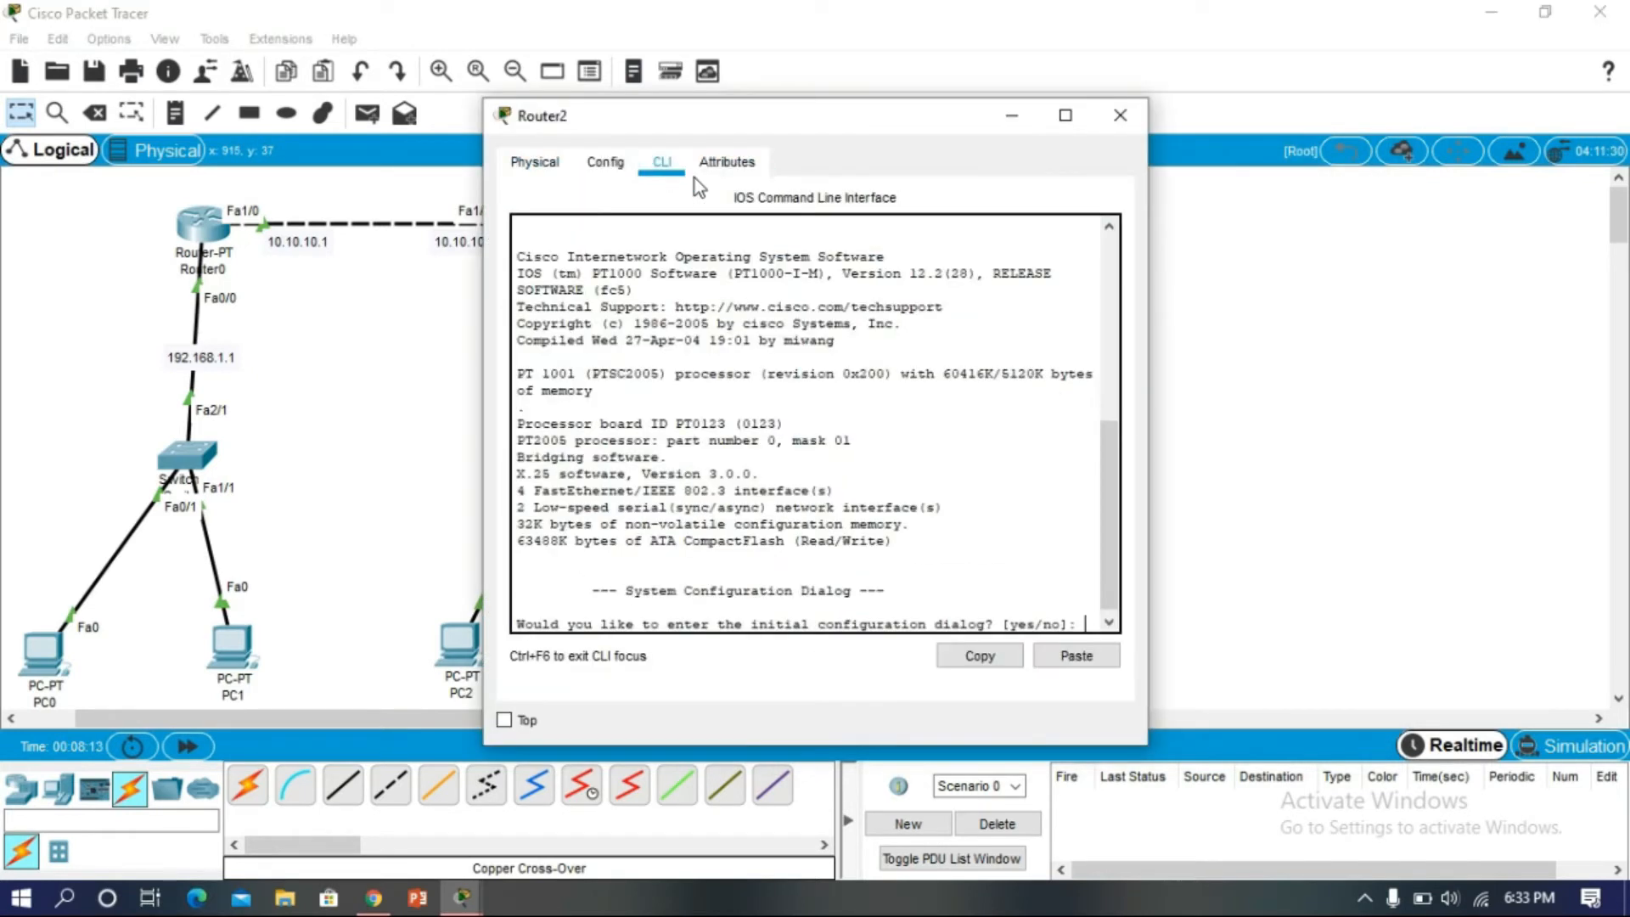
left_click_drag(883, 117, 1401, 126)
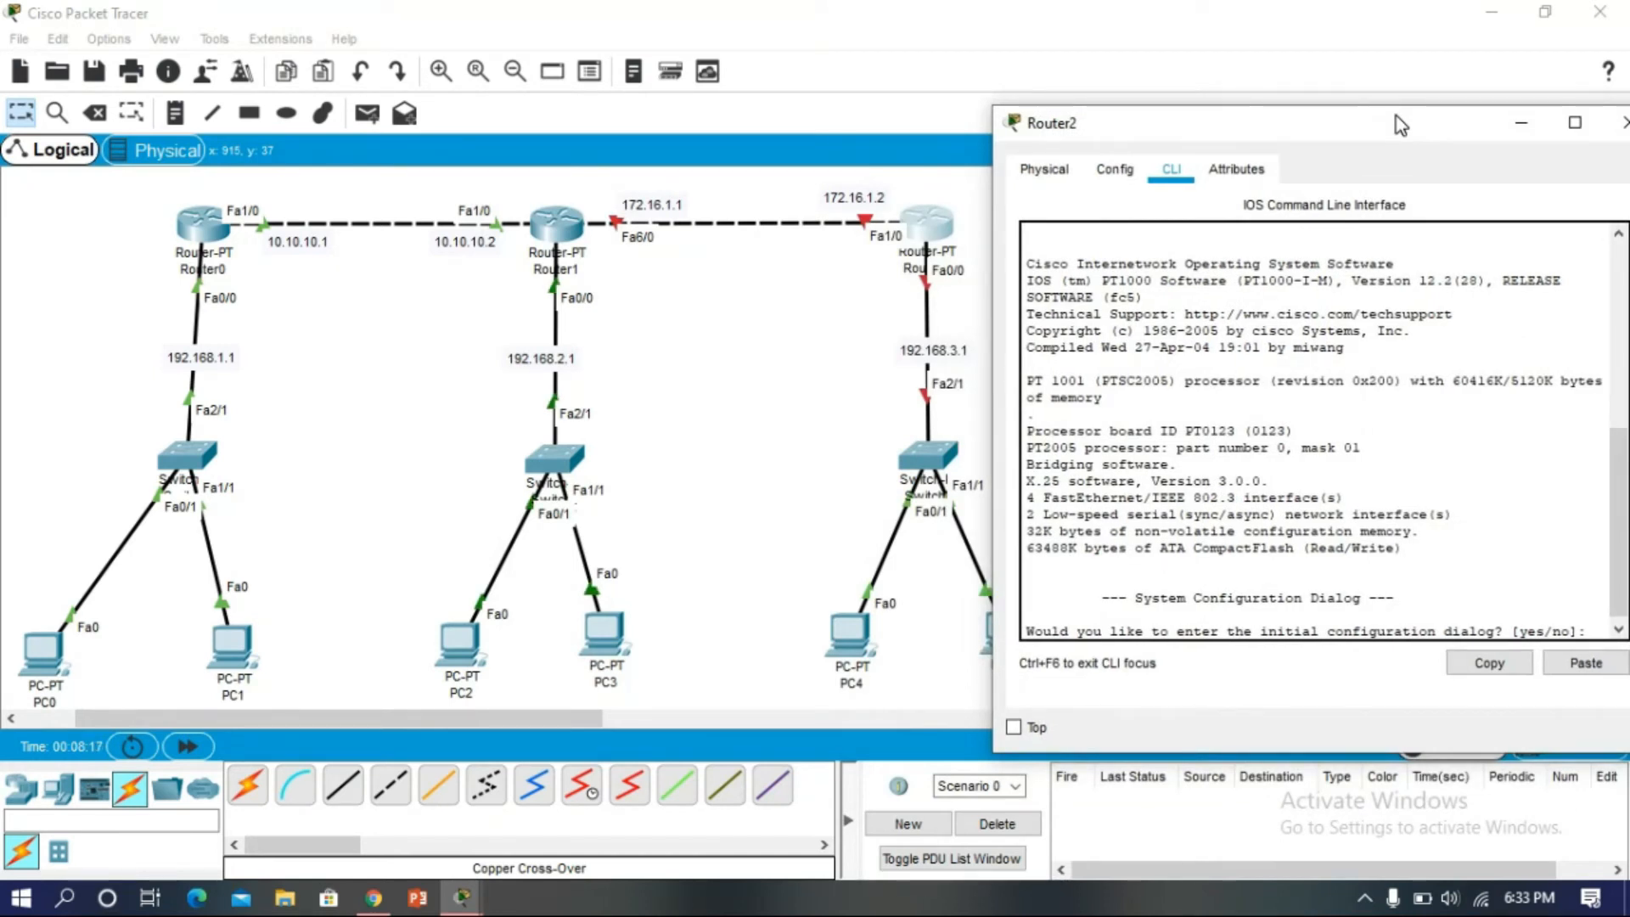
left_click_drag(586, 718, 658, 719)
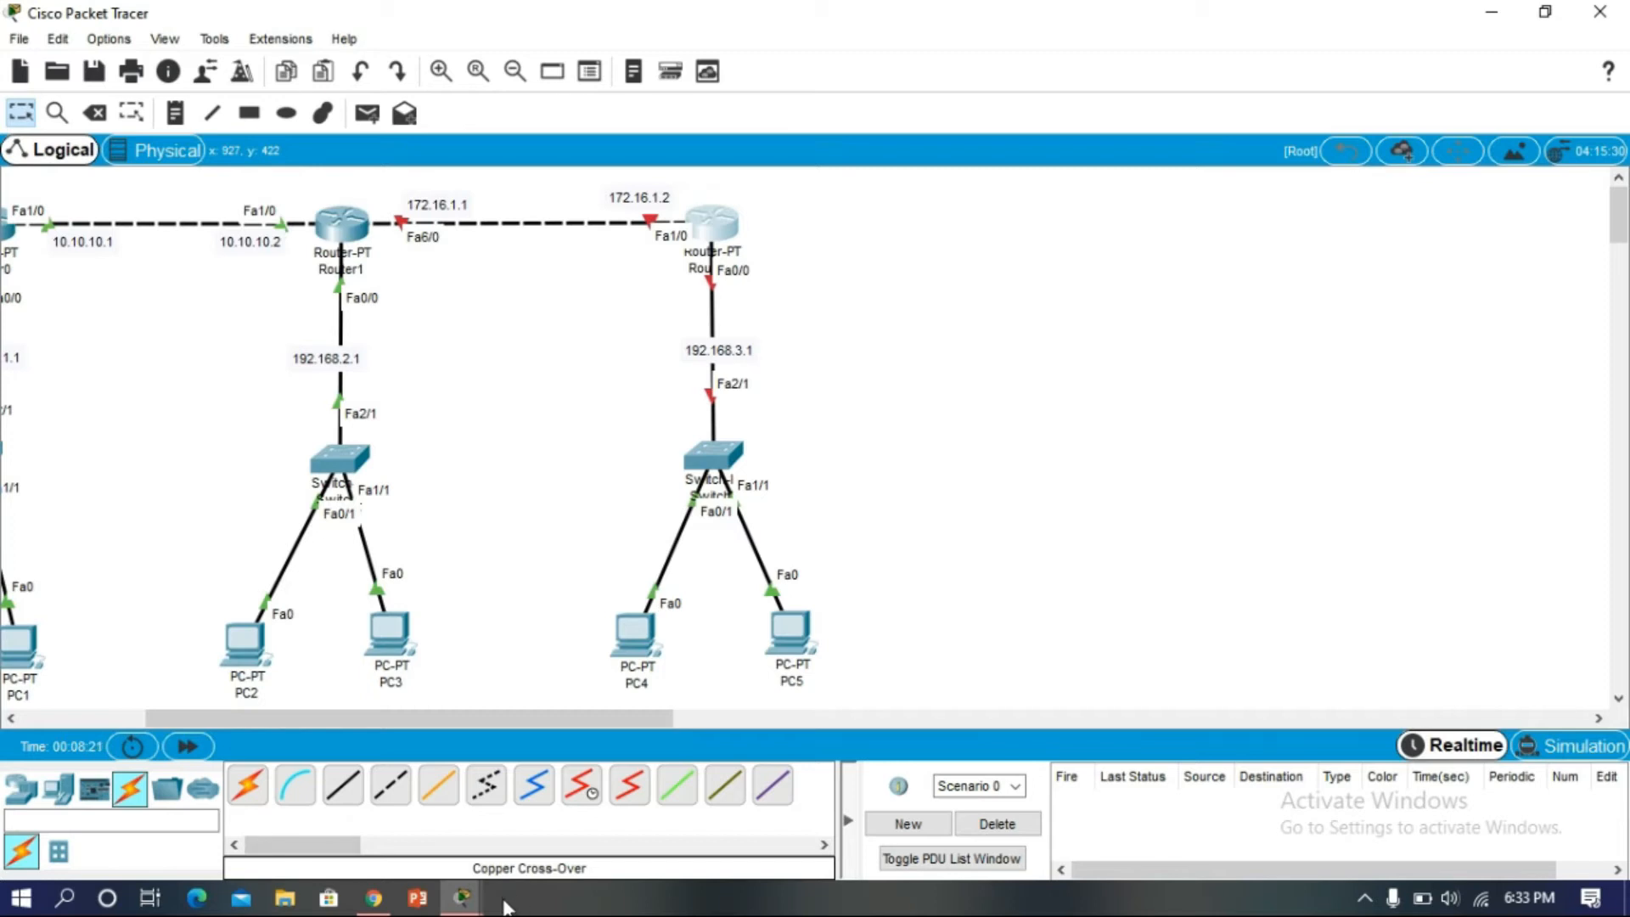
mouse_move(463, 905)
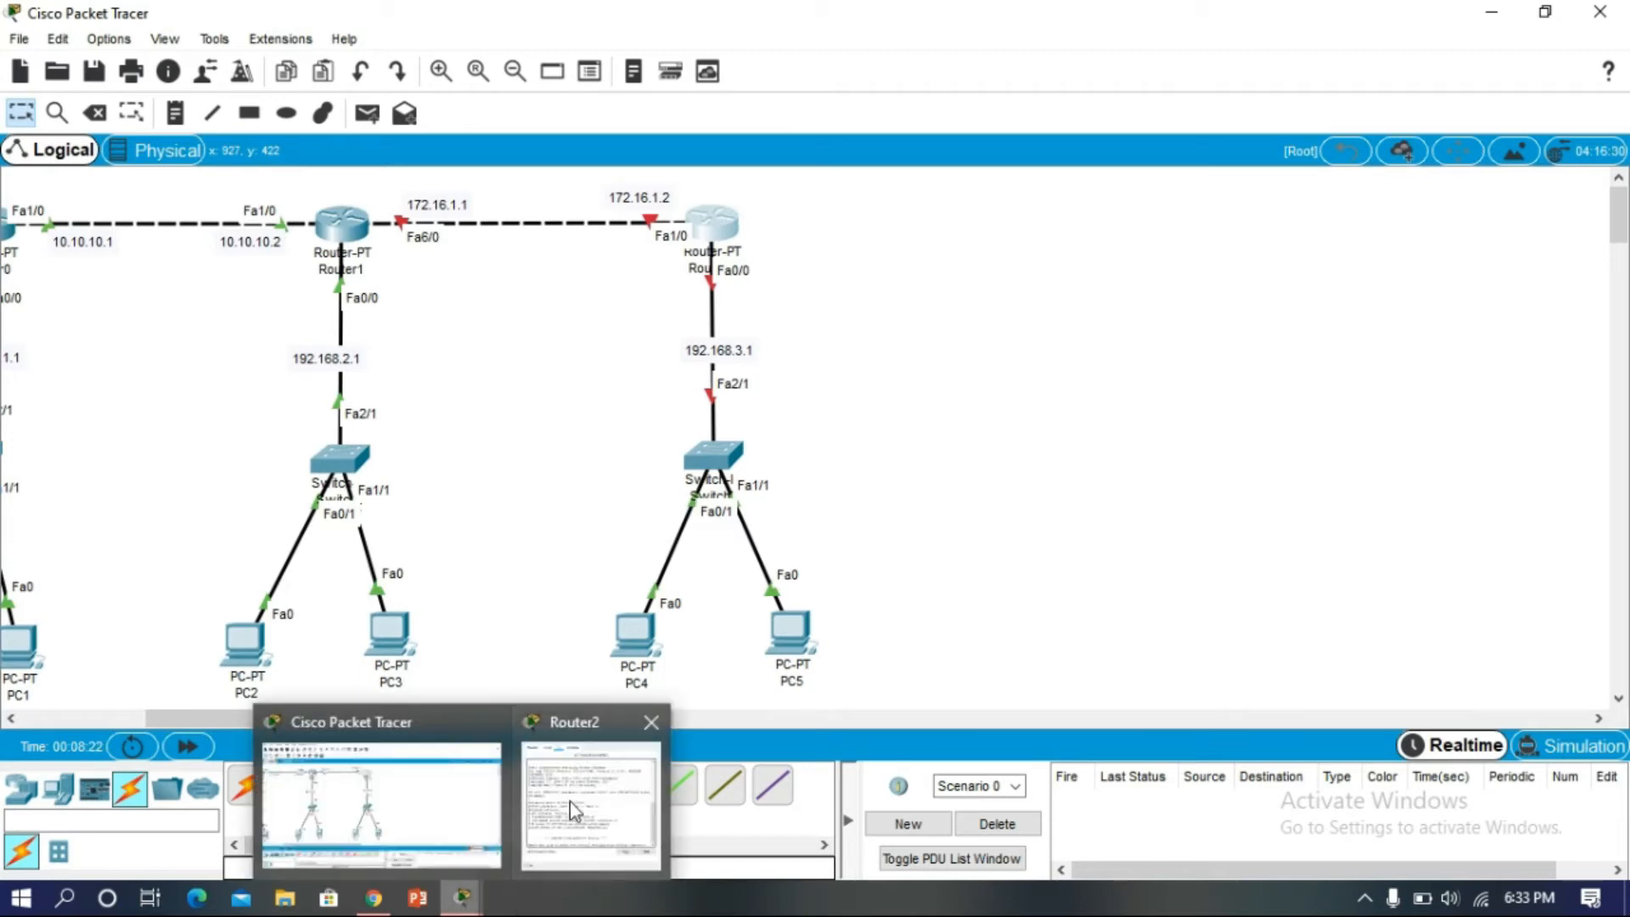
left_click(569, 802)
left_click_drag(1103, 124, 1005, 121)
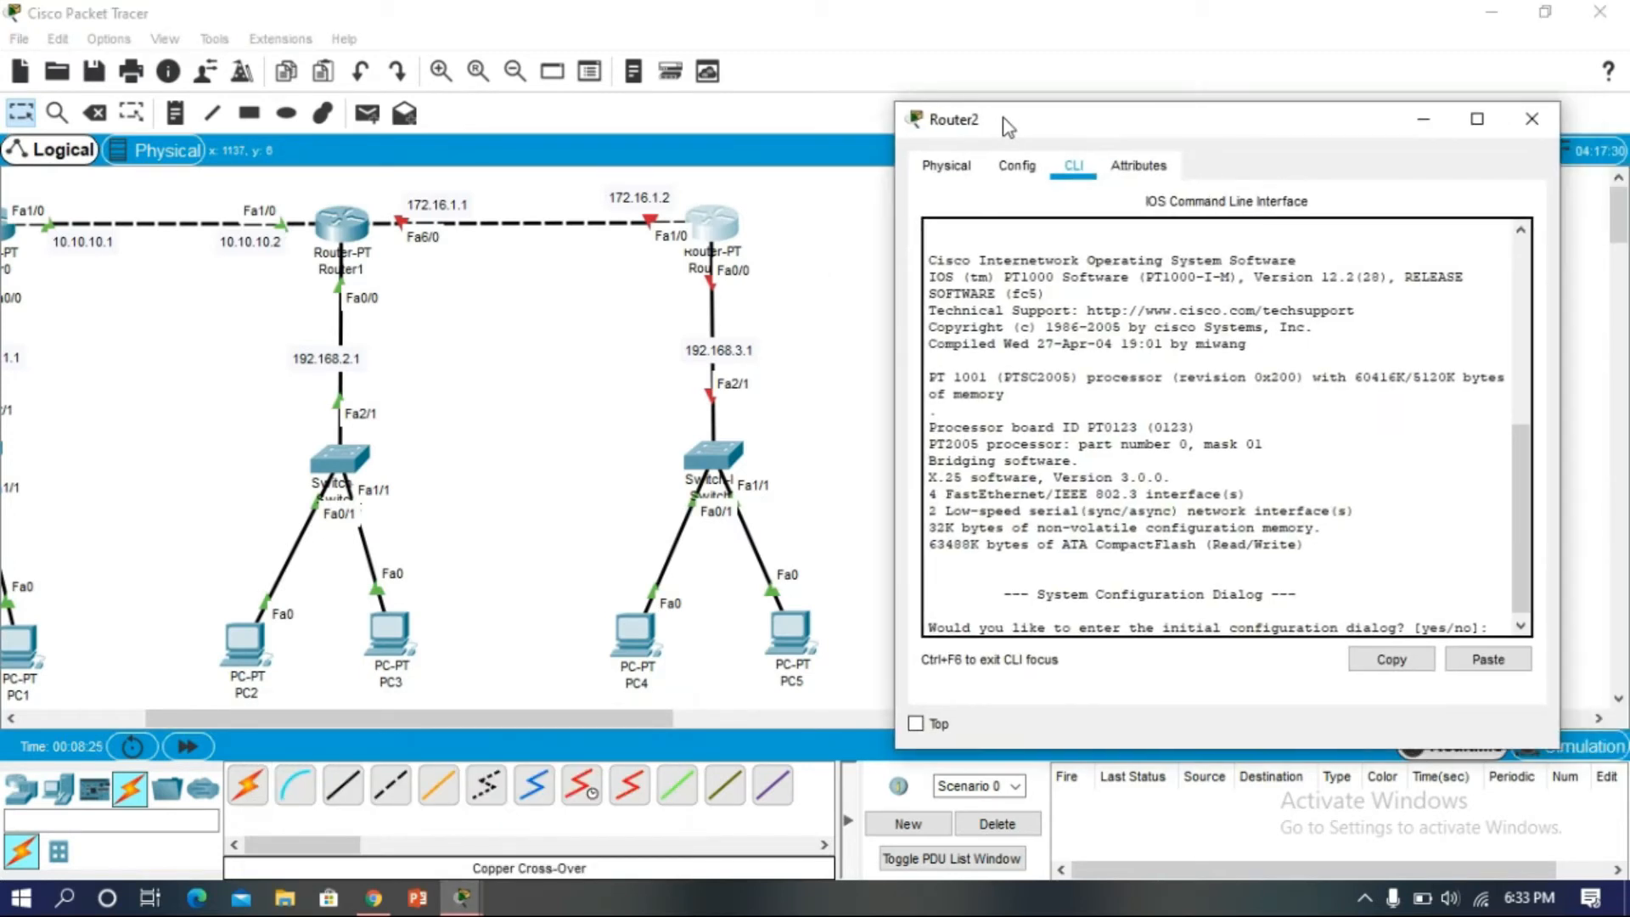
- Decline Router2's initial configuration dialog and enter privileged mode followed by global configuration mode
type("no")
key("Return")
key("Return")
type("en")
key("Return")
type("conf t")
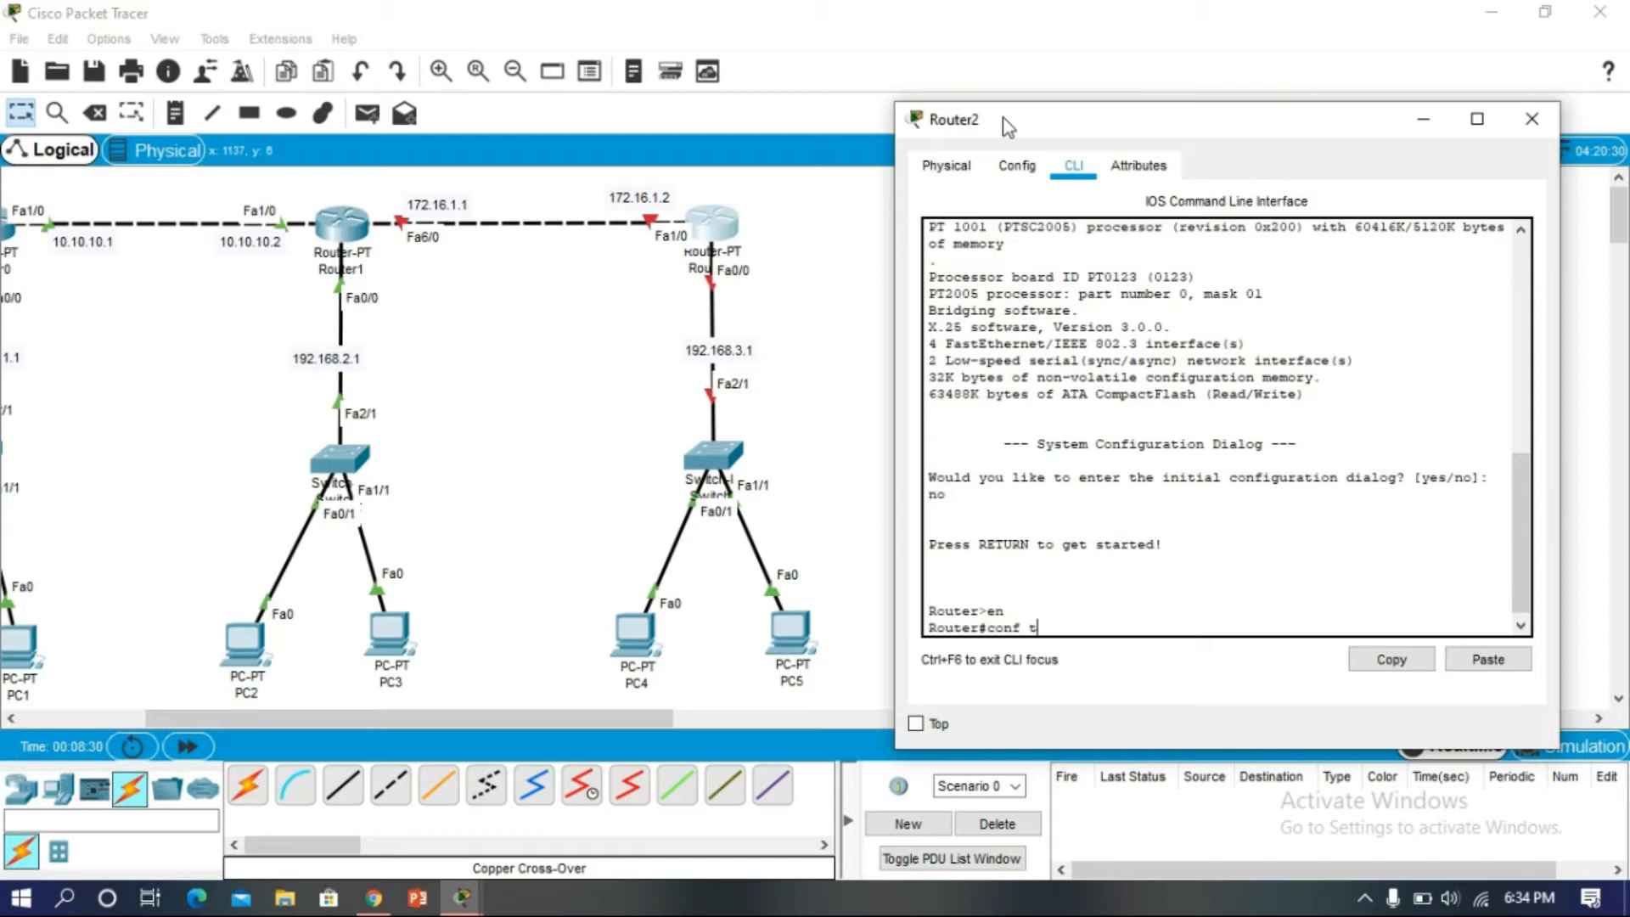
key("Return")
- Assign 192.168.3.1 with mask 255.255.255.0 to Router2's Fa0/0 interface, enable it, and exit interface configuration
type("int fa")
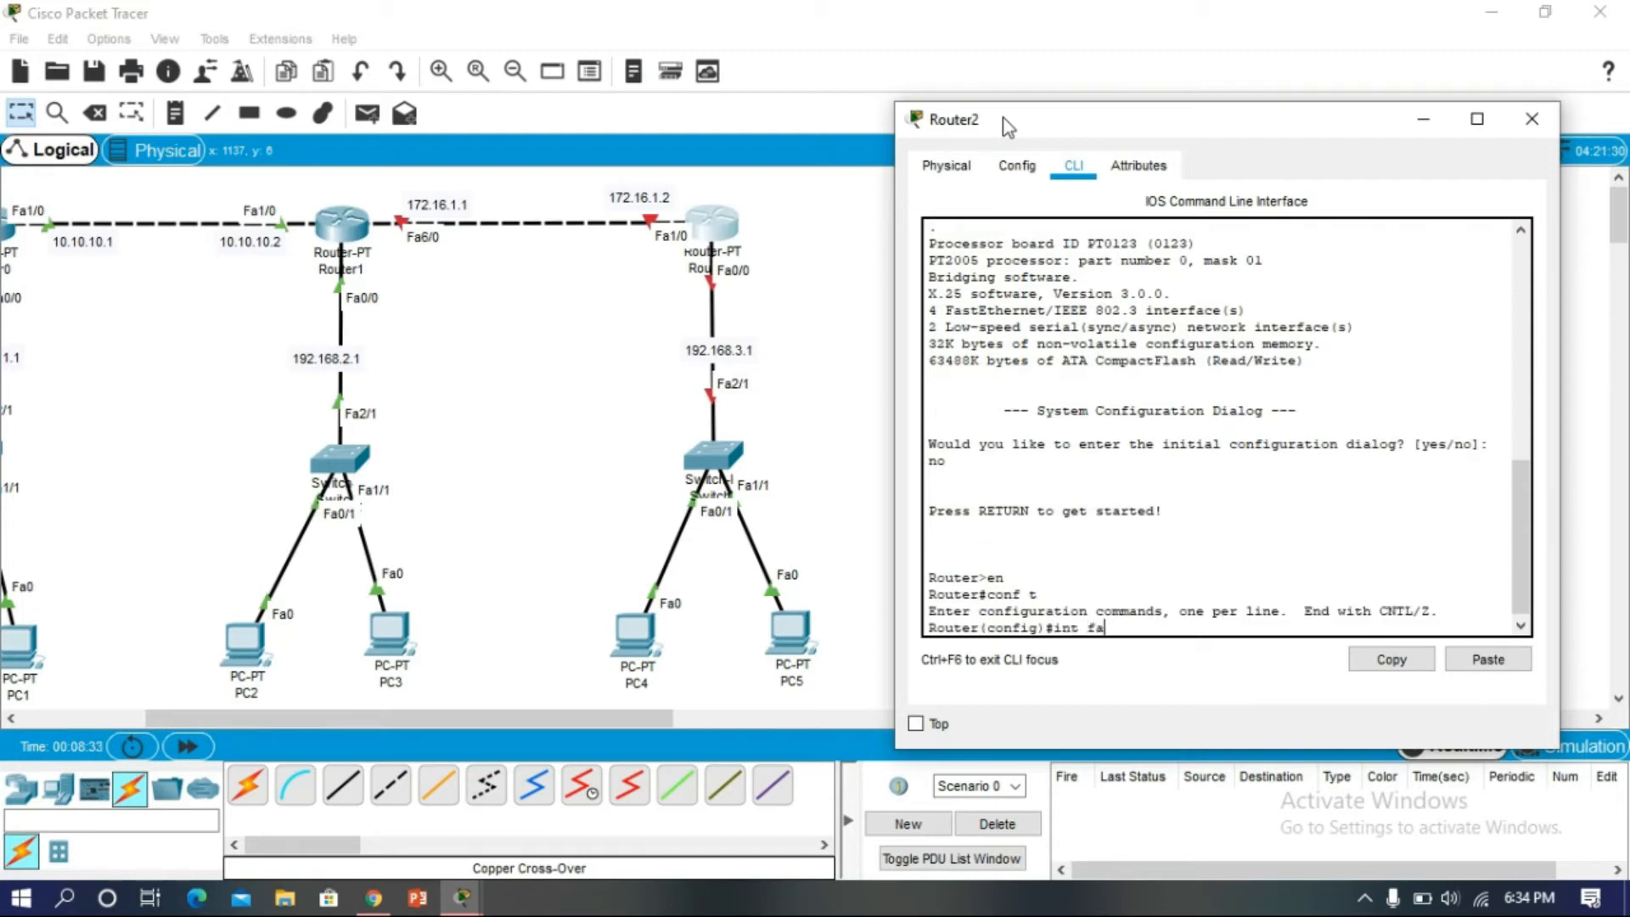
type(" 0/0")
key("Return")
type("ip add")
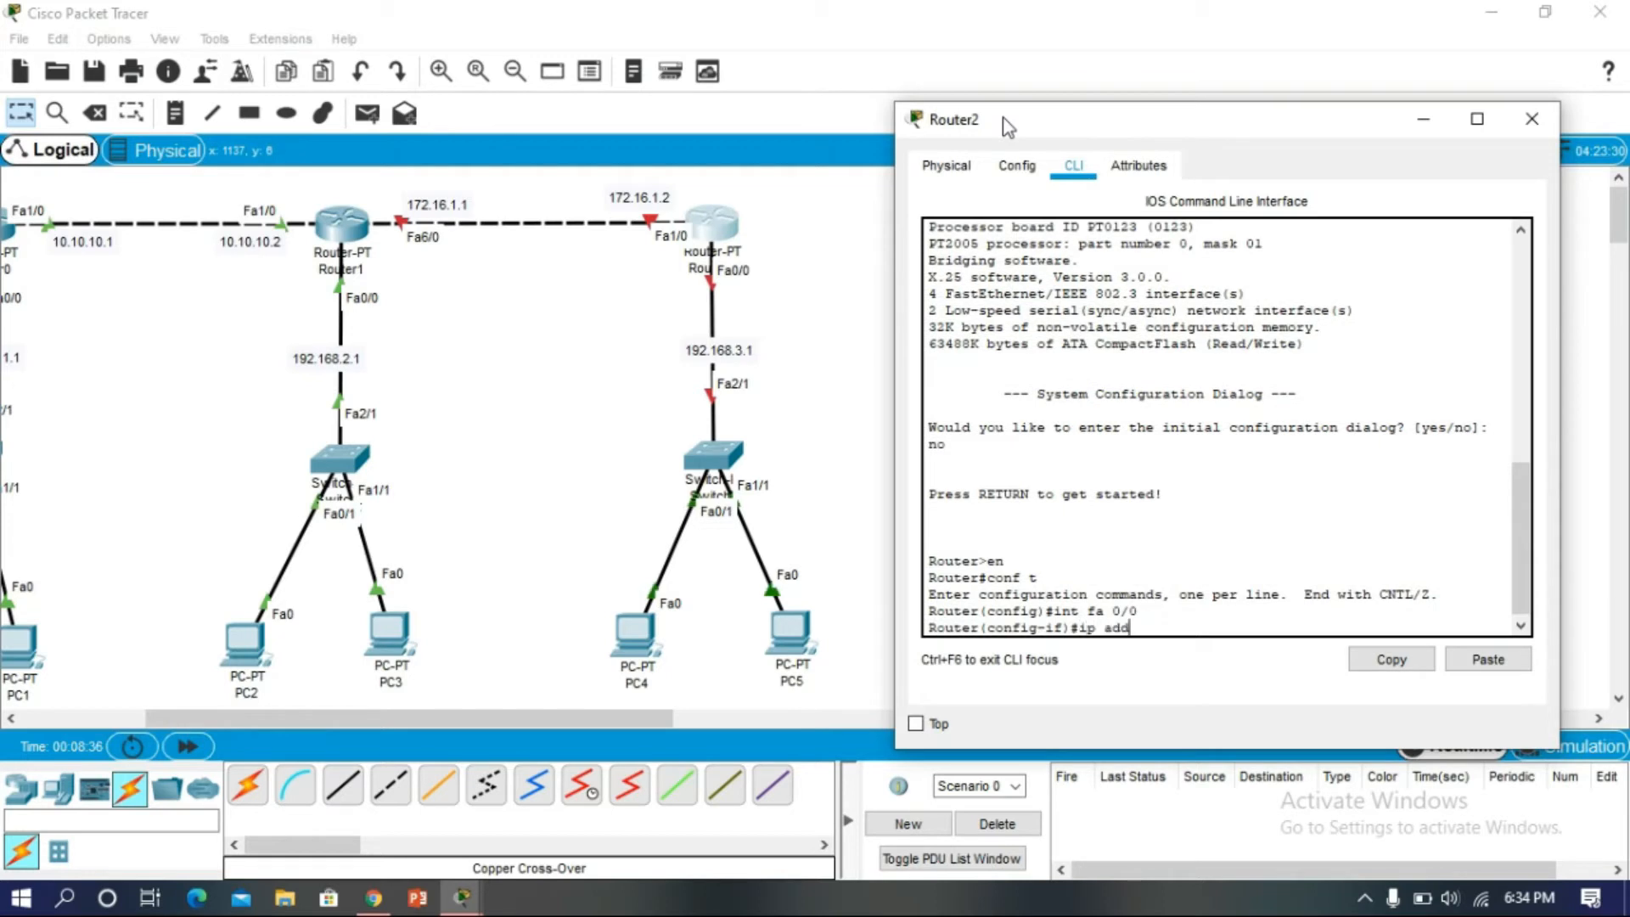
type(" 192.168.3.1 255.255.255.0")
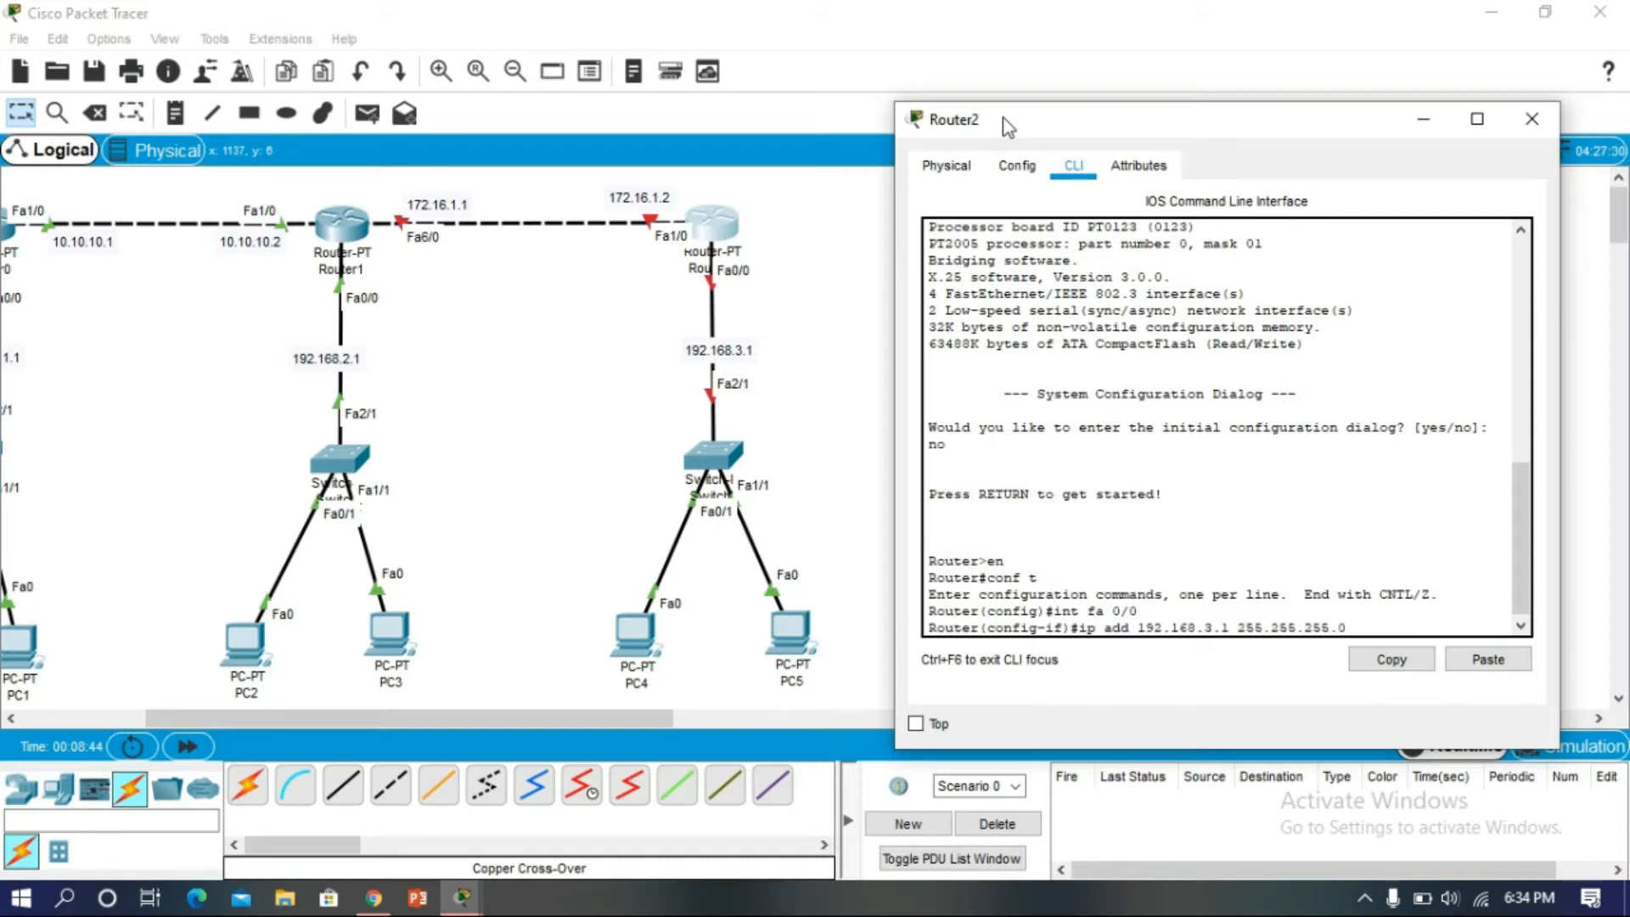
key("Return")
type("no sh")
key("Return")
type("ex")
key("Return")
- Assign 172.16.1.2 with mask 255.255.0.0 to Router2's Fa1/0 interface, enable it, and exit interface configuration
type("i")
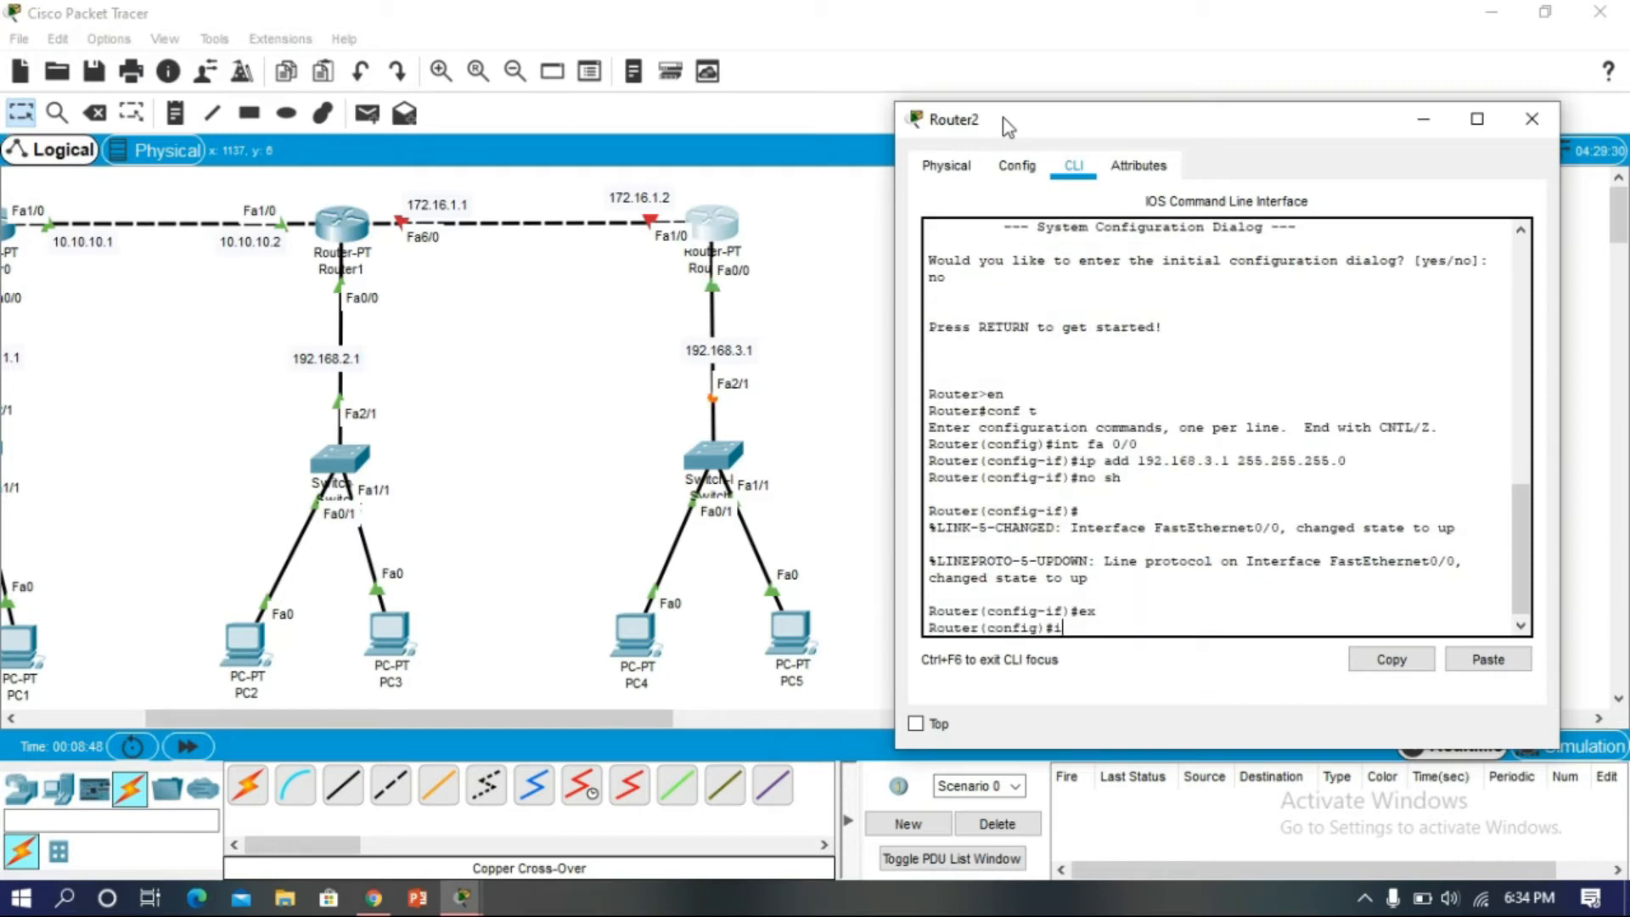
type("nt fa1/0")
key("Return")
type("ip add")
type("16.1.2 255.255.0.0")
key("Return")
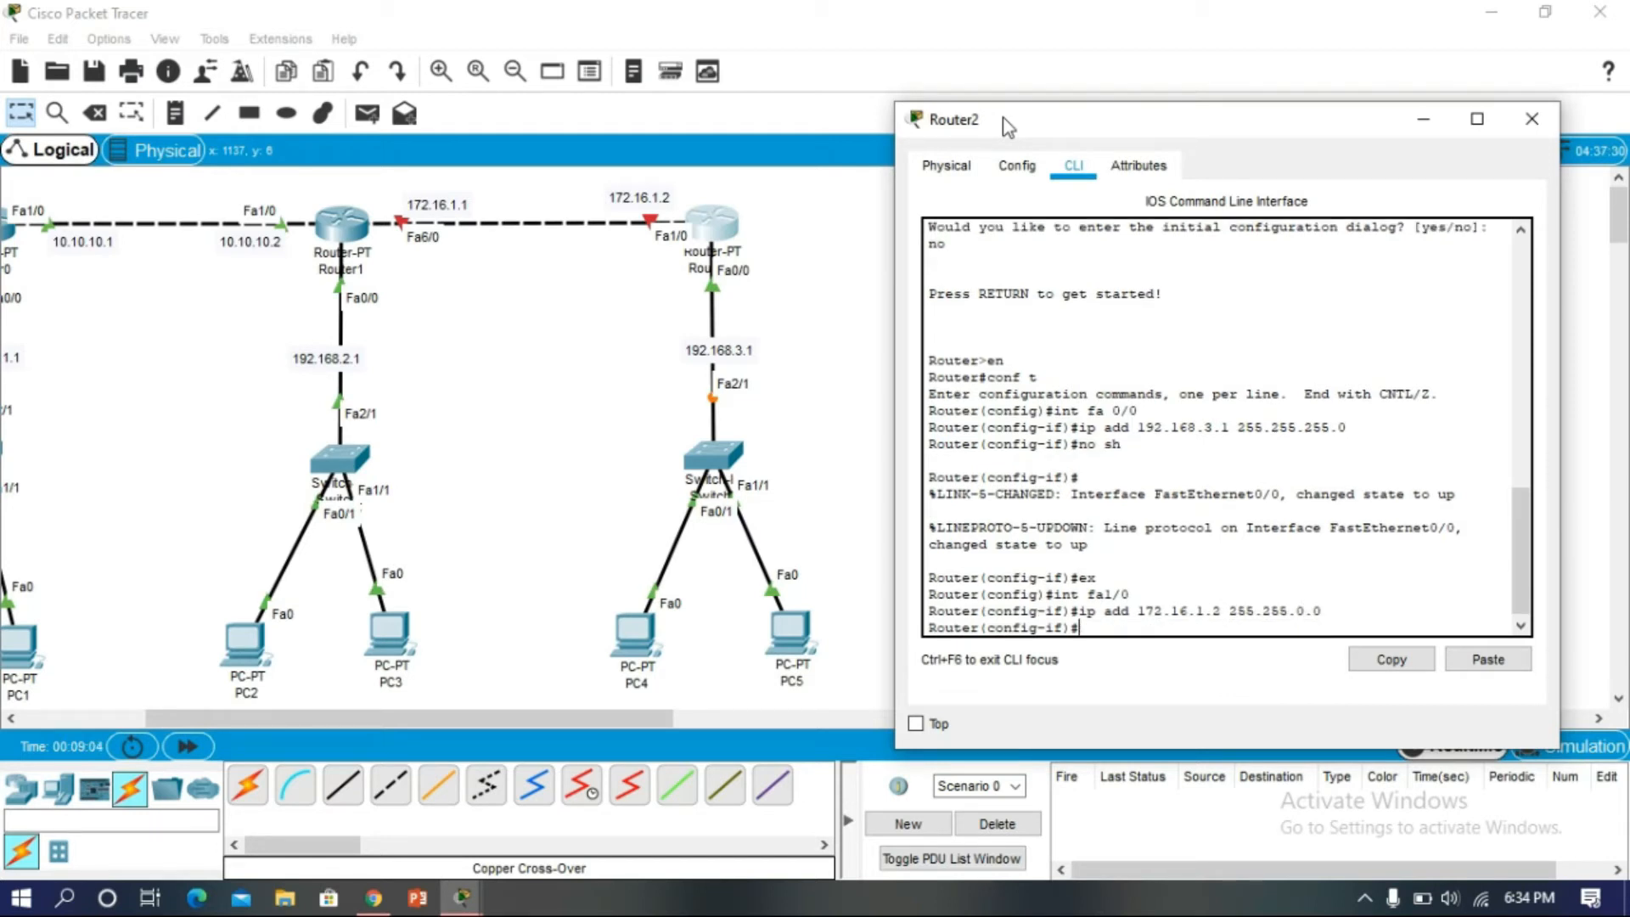
type("no sh")
key("Return")
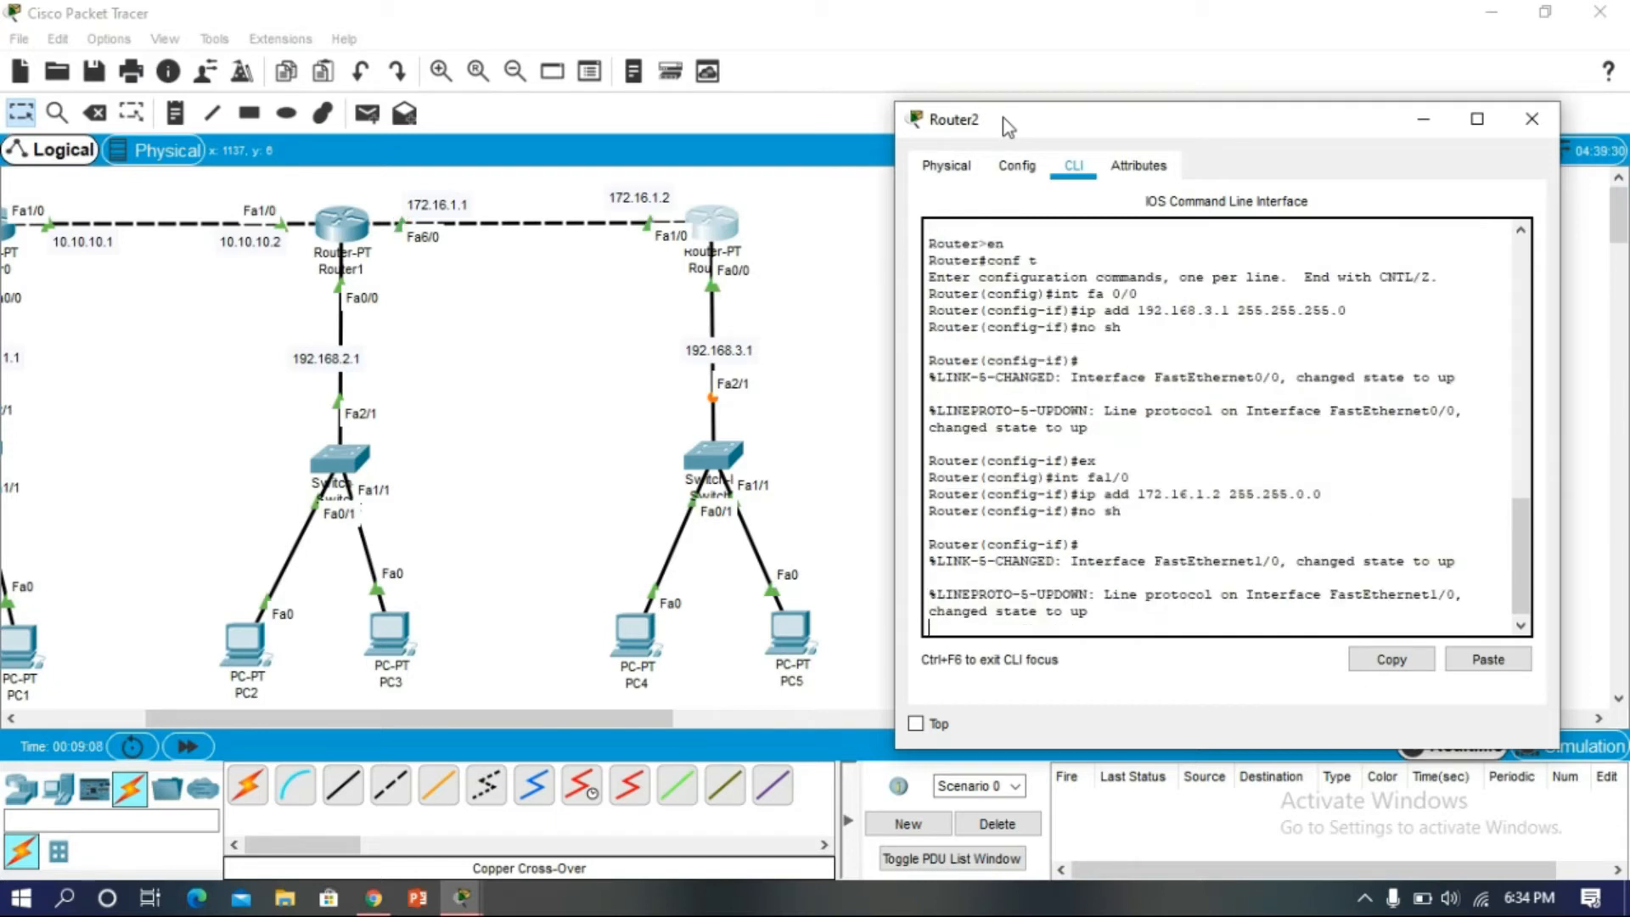
key("Return")
type("ex")
key("Return")
- Leave Router2's global configuration mode and close its window
type("er(config)#e")
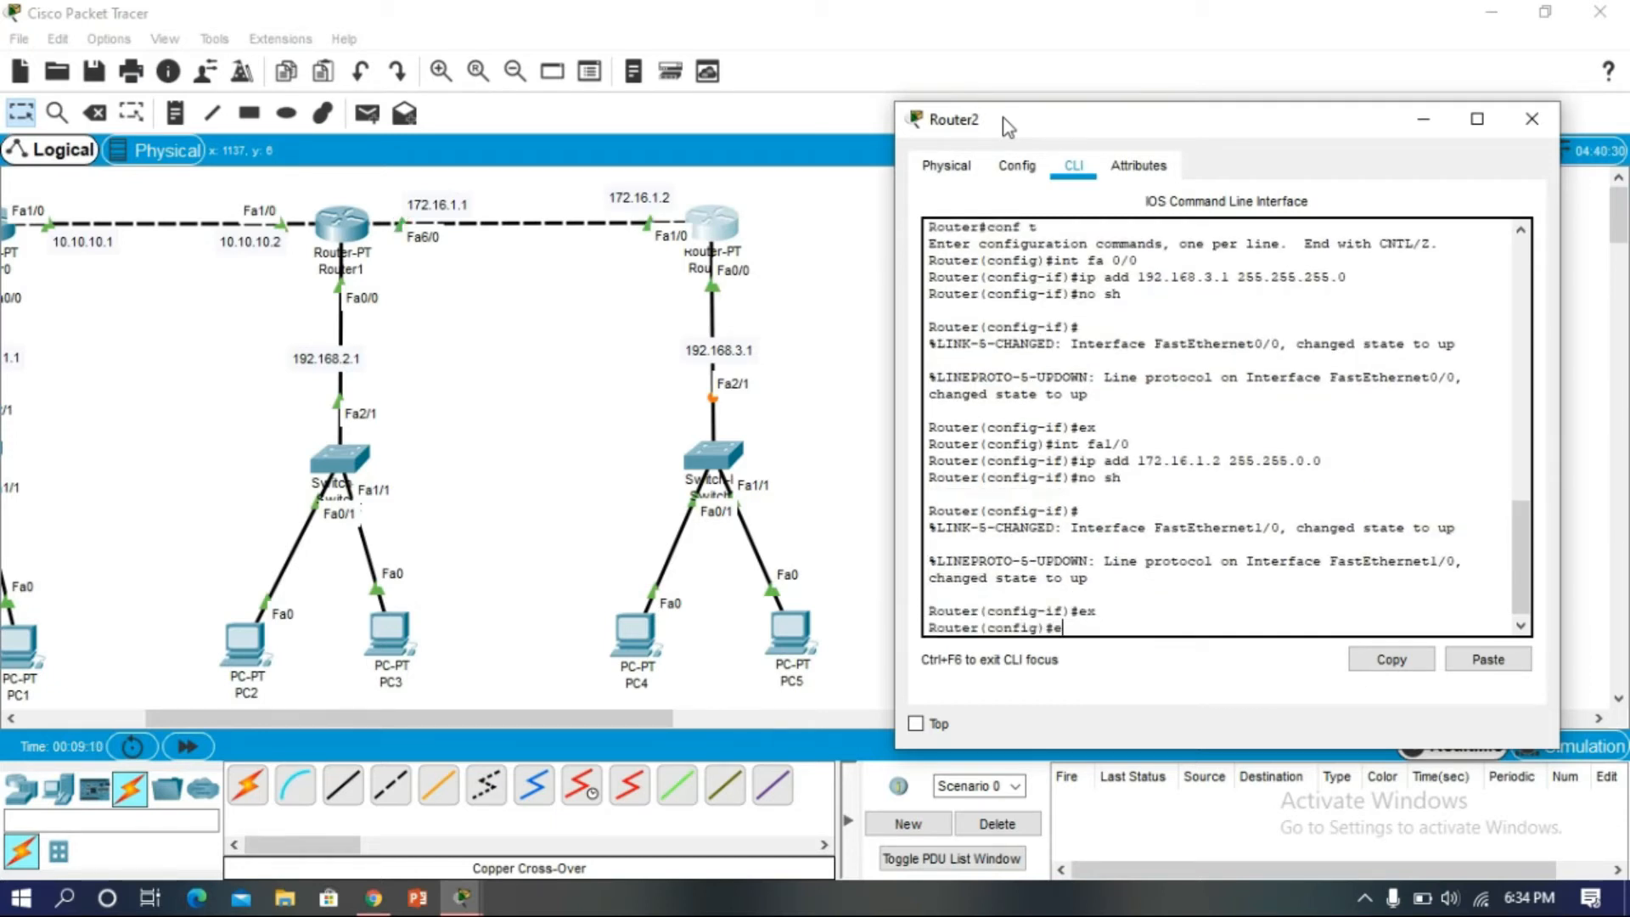
key("Return")
key("Return")
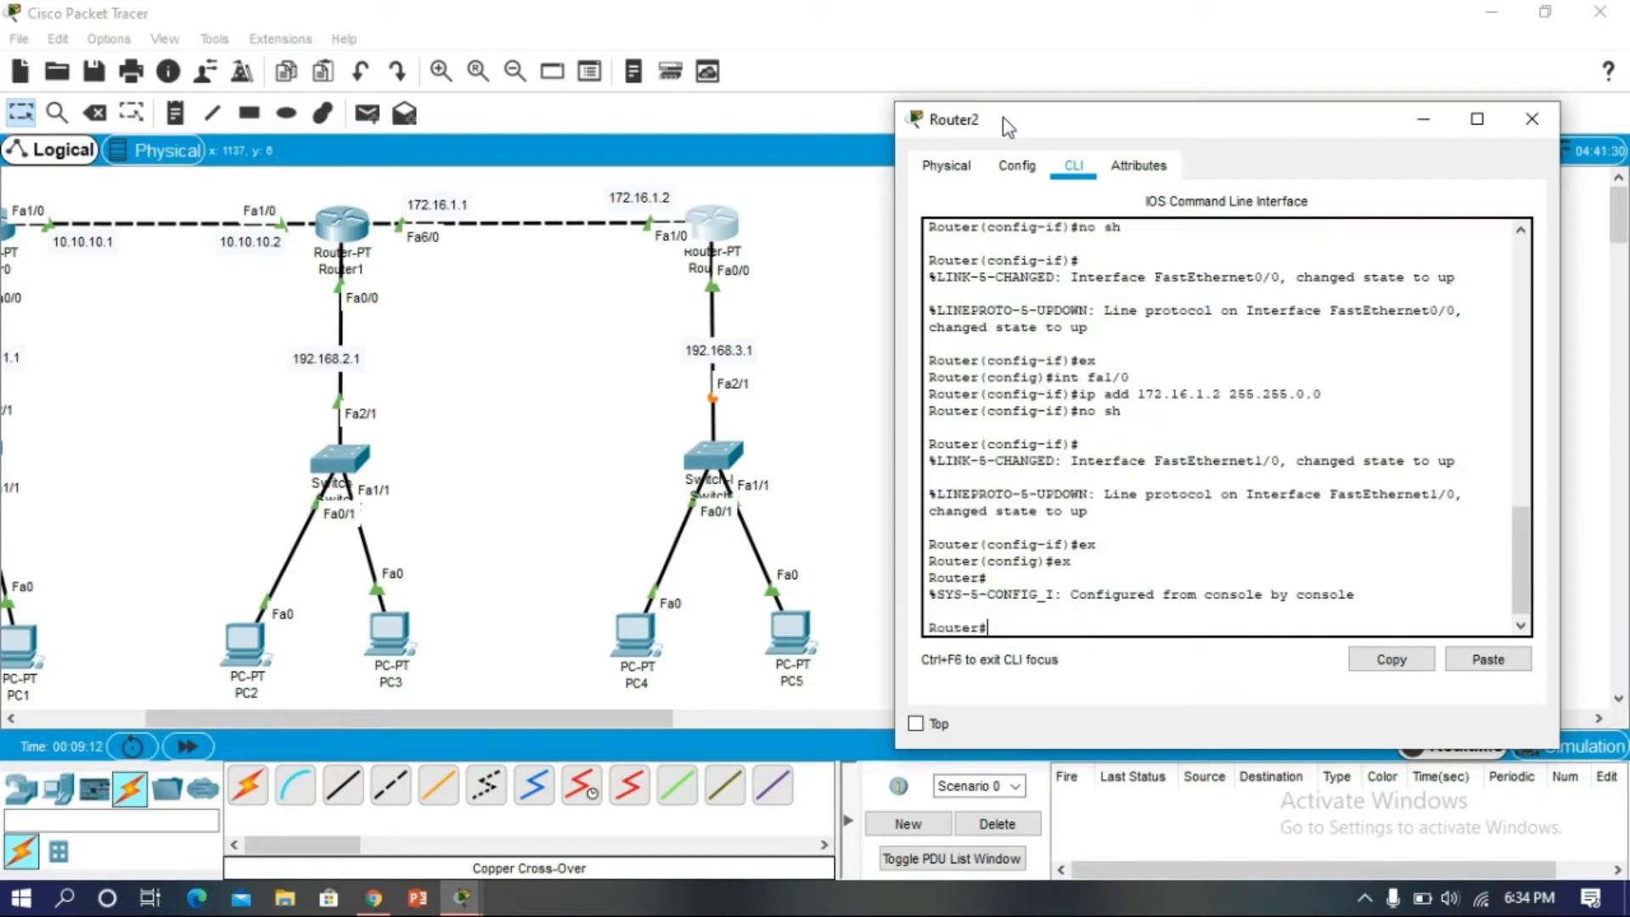
left_click(1533, 120)
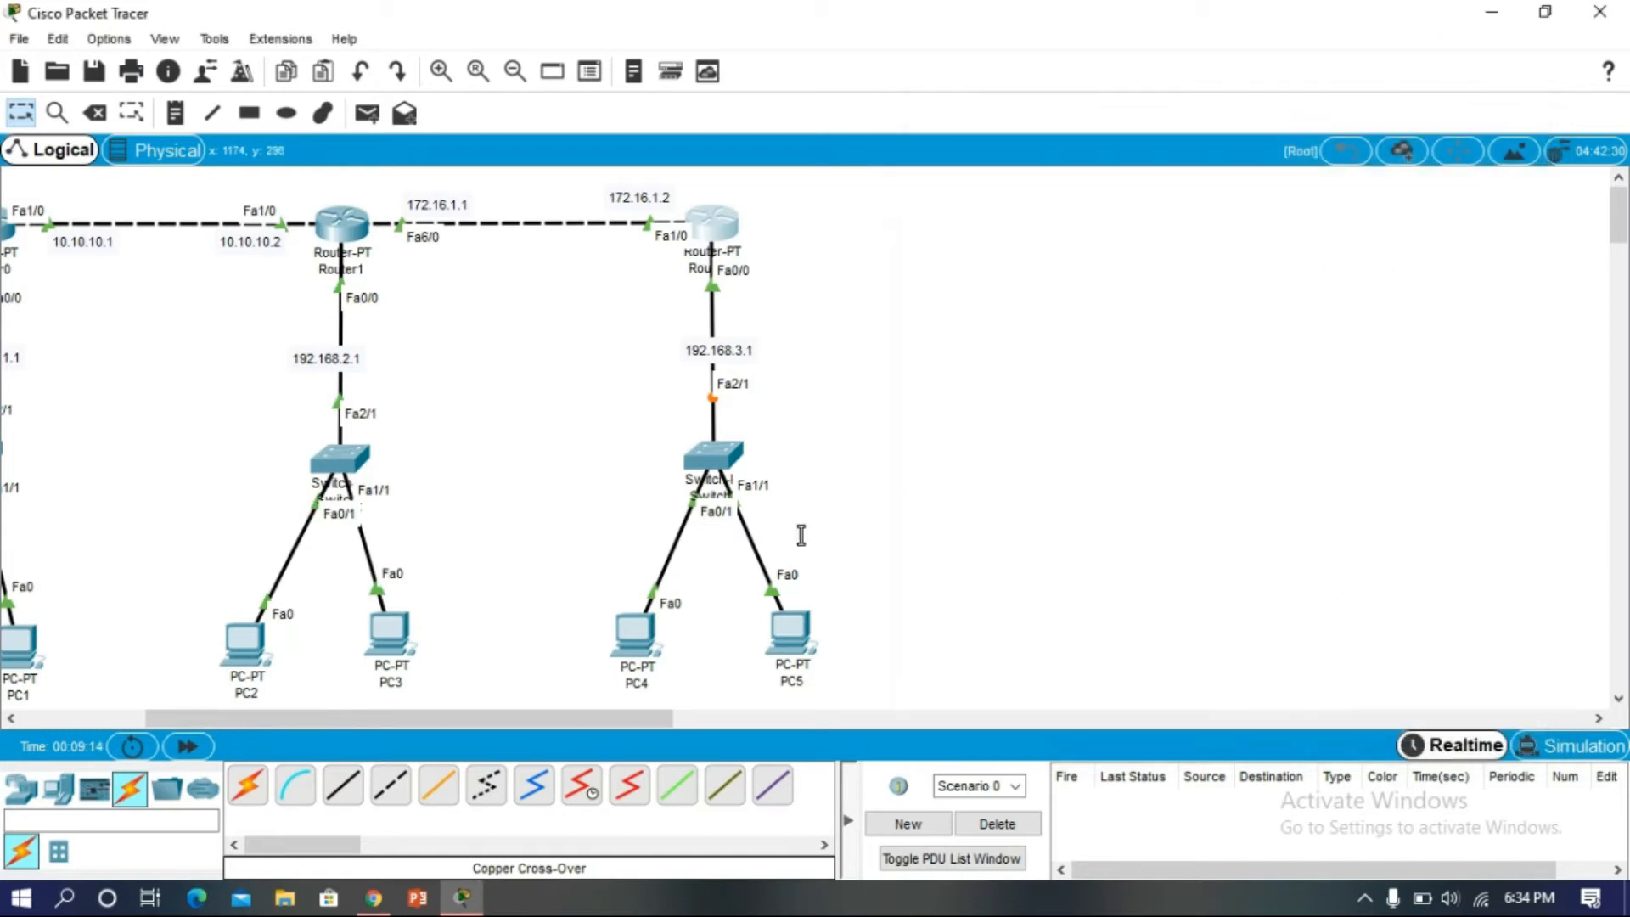
- Give PC0 the static IP address 192.168.1.2 with mask 255.255.255.0 and default gateway 192.168.1.1, and close its window
left_click_drag(633, 721, 480, 721)
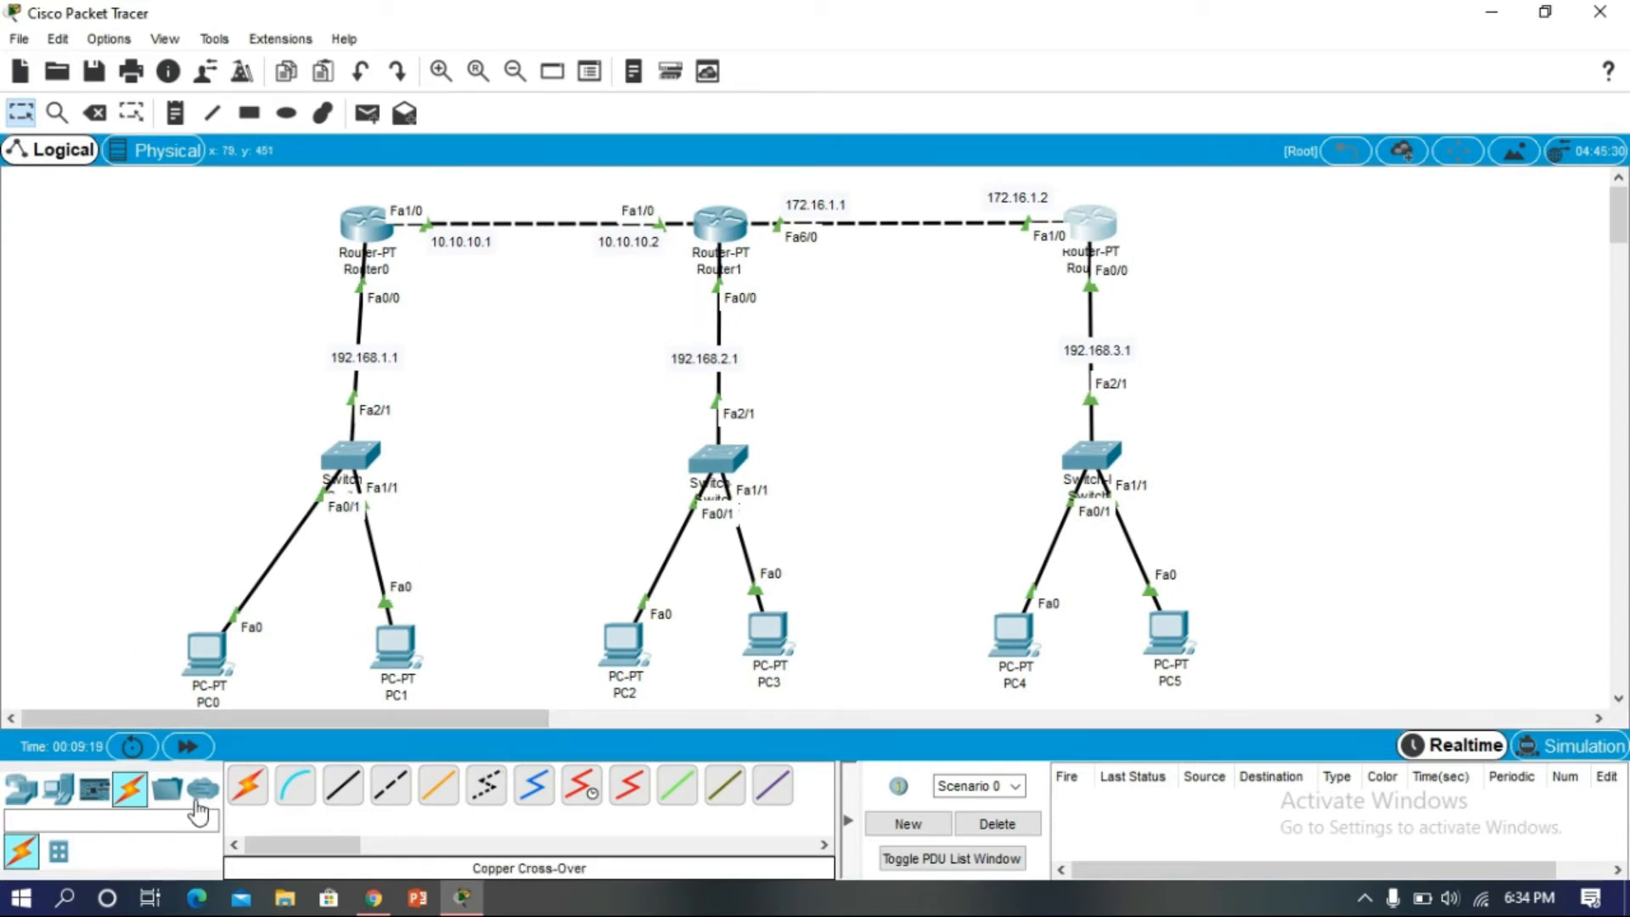
left_click(207, 649)
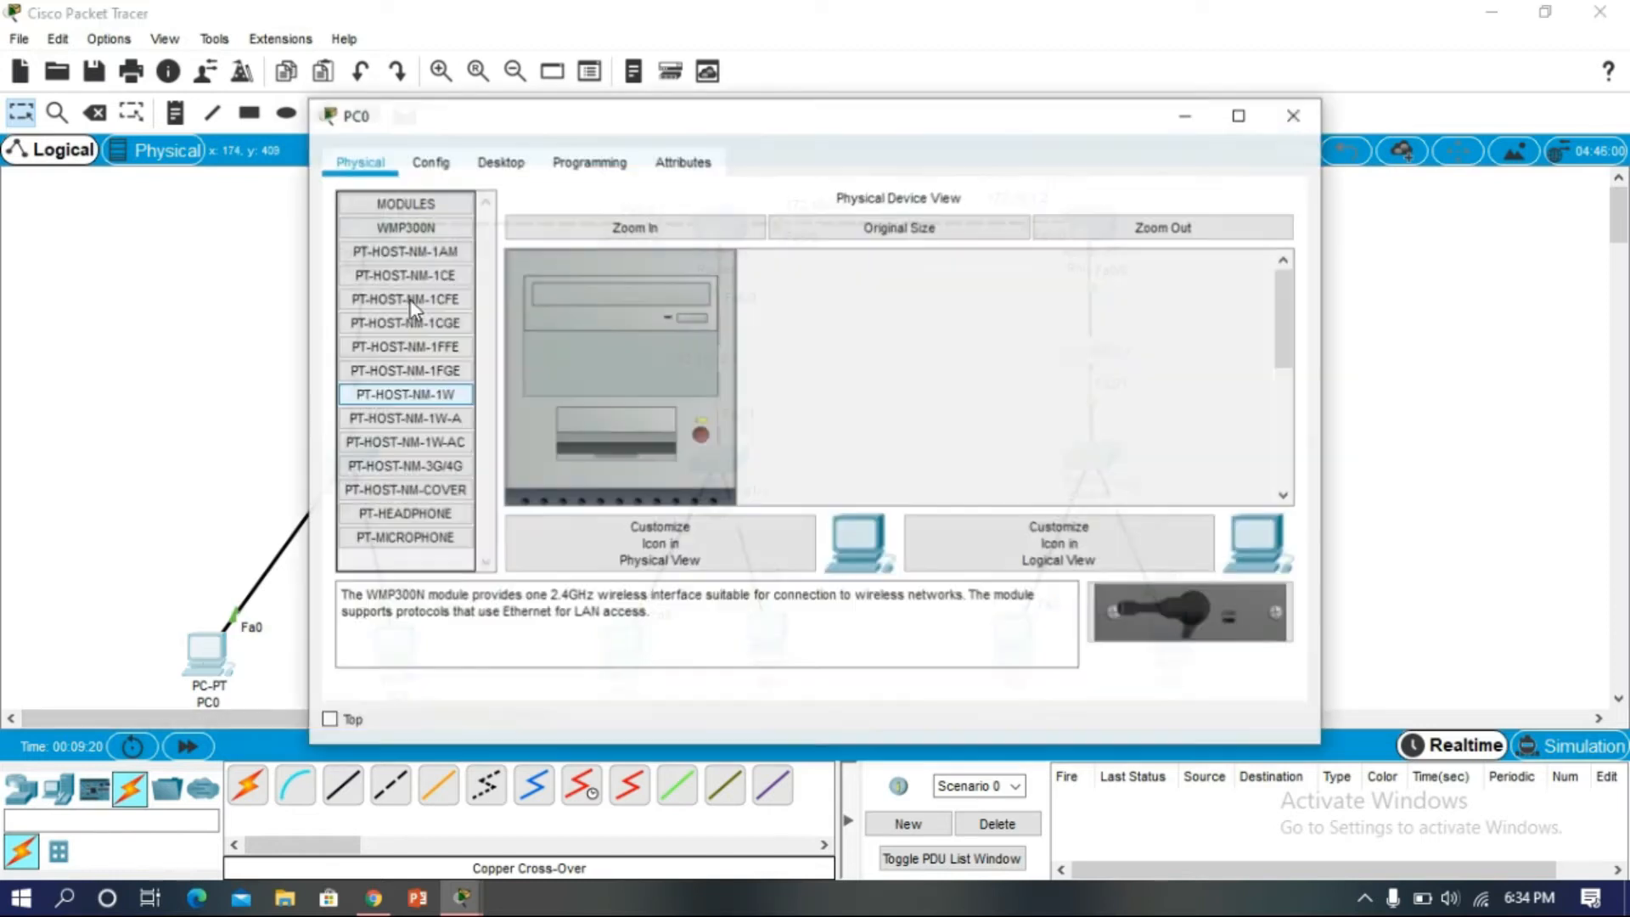
left_click(501, 163)
left_click(462, 252)
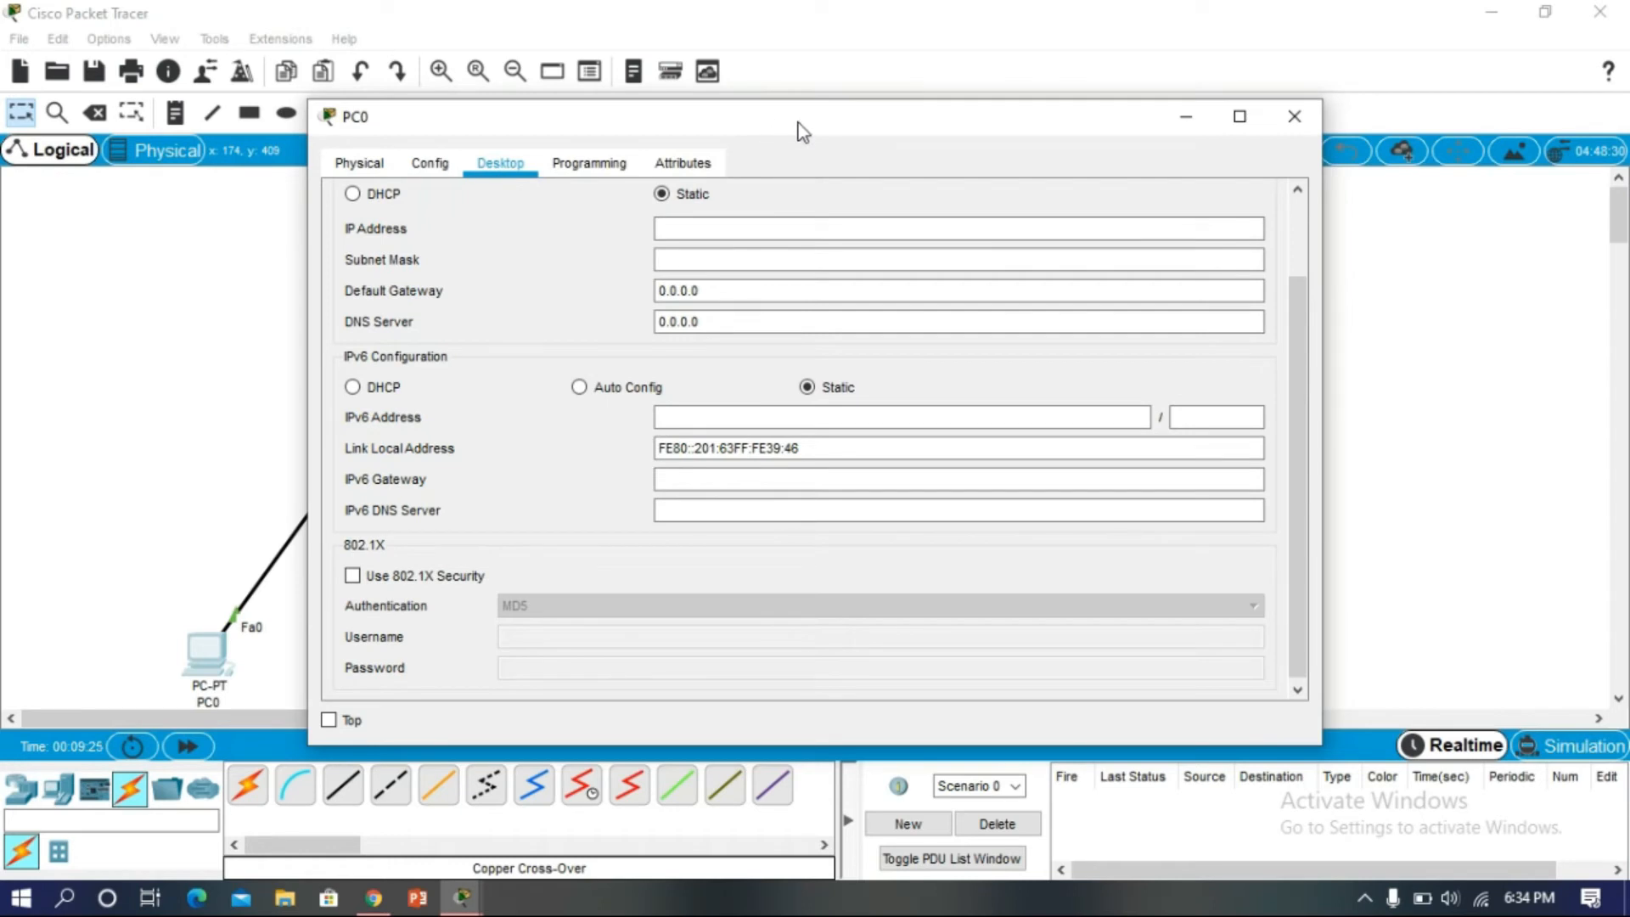
left_click_drag(798, 132, 985, 96)
left_click(925, 193)
type("192.168")
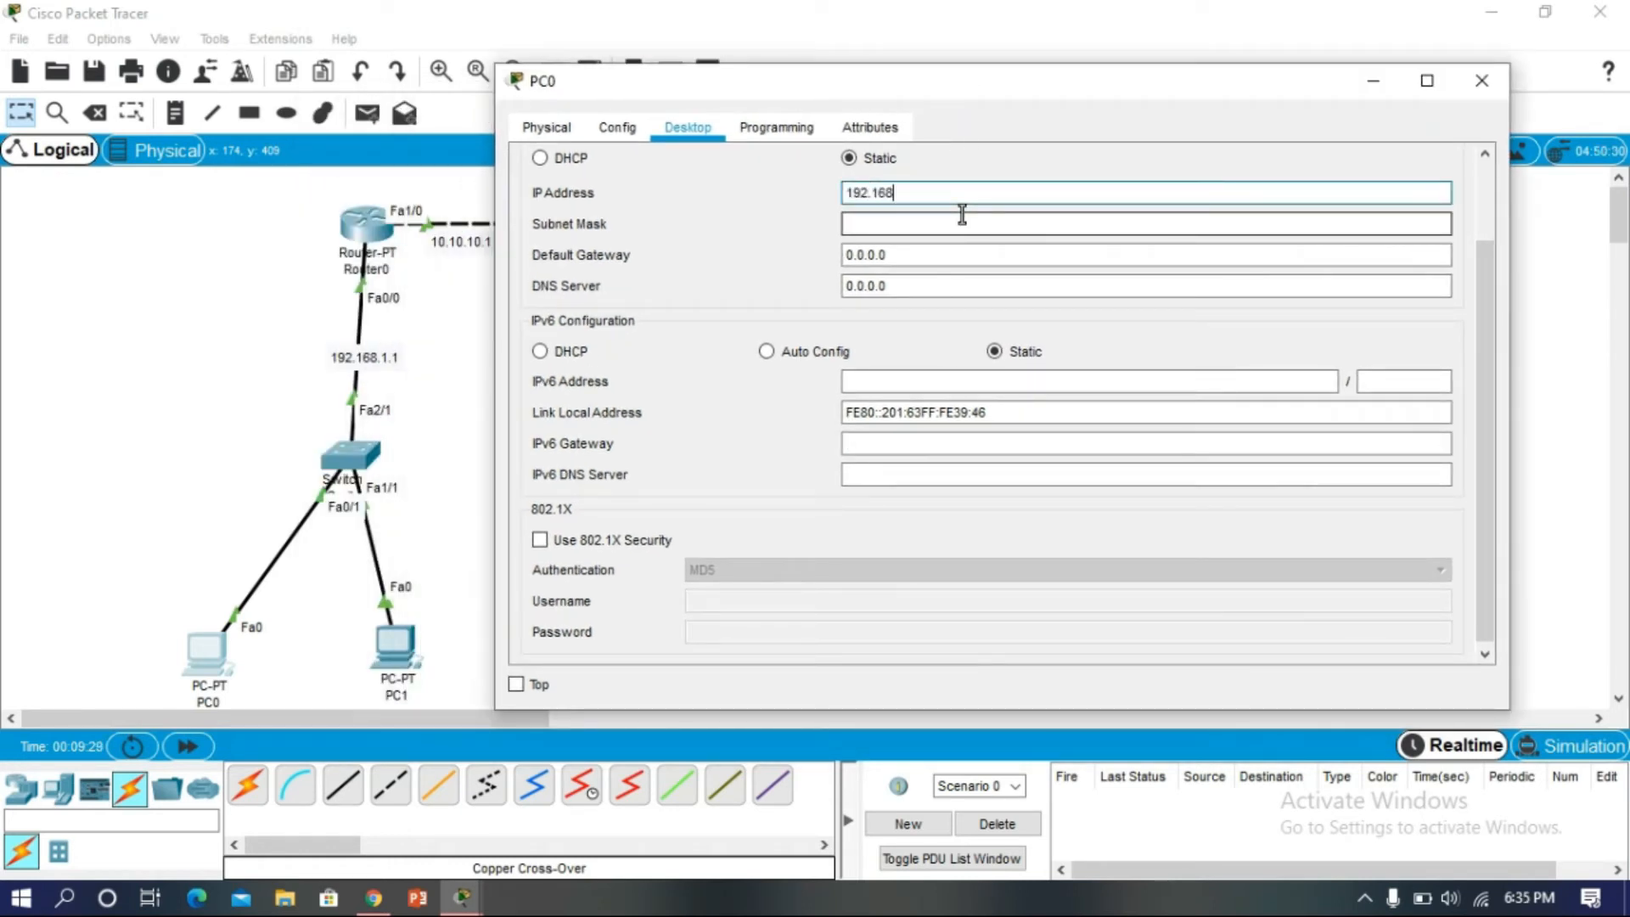
key("Tab")
key("Tab")
type("192.168")
type(".1.1")
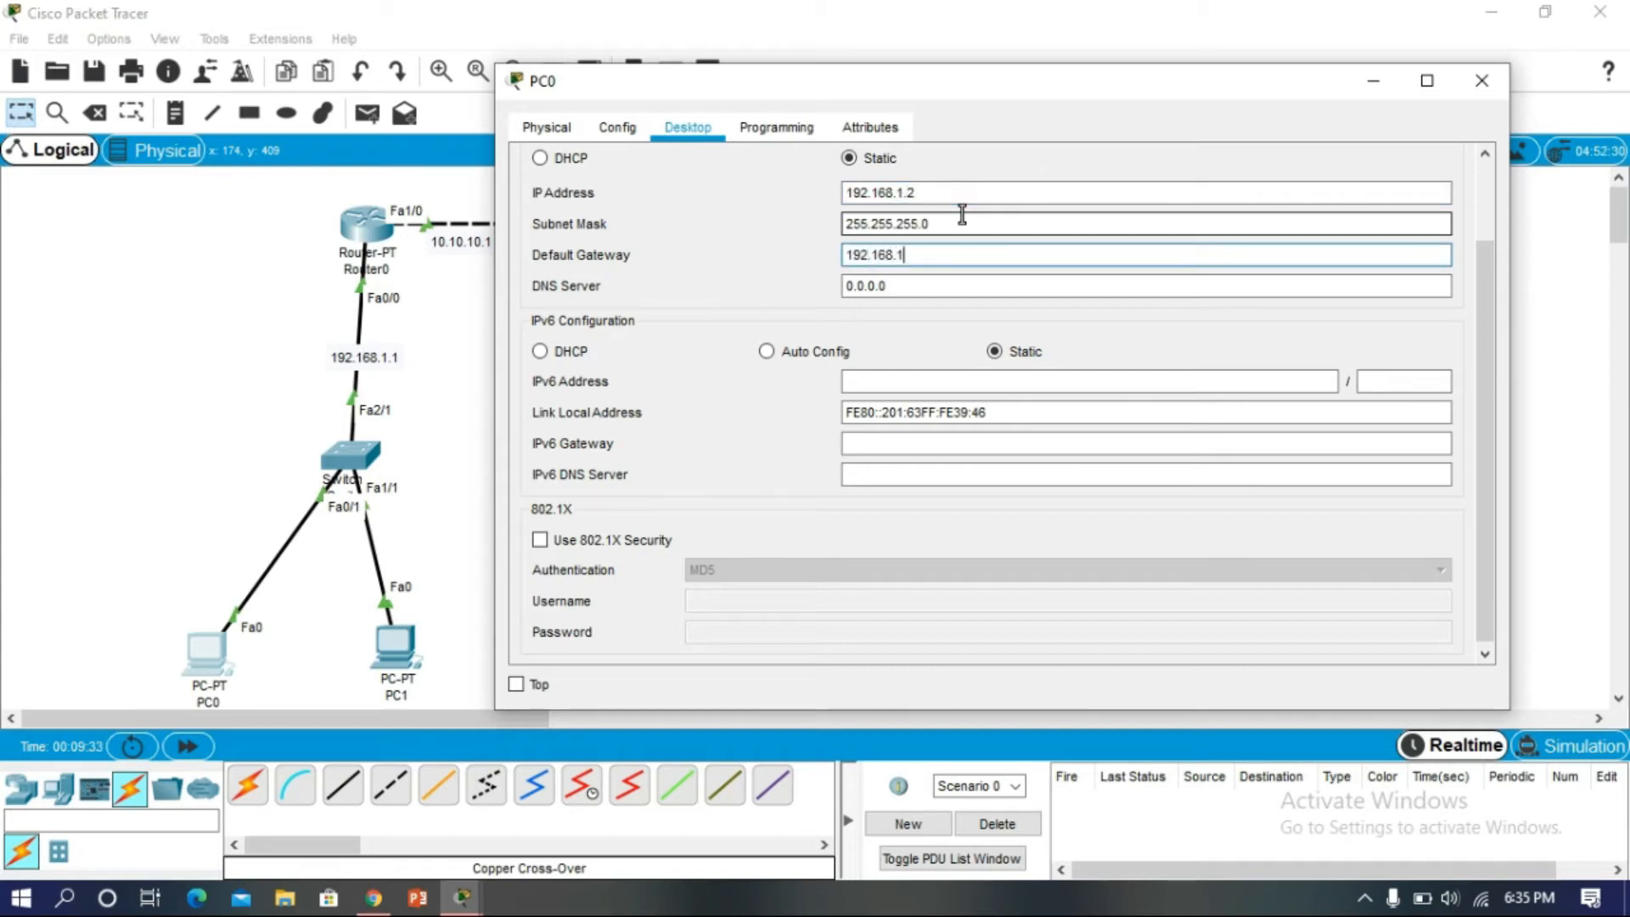
left_click(1482, 80)
- Give PC1 the static IP address 192.168.1.3 with mask 255.255.255.0 and default gateway 192.168.1.1, and close its window
left_click(406, 658)
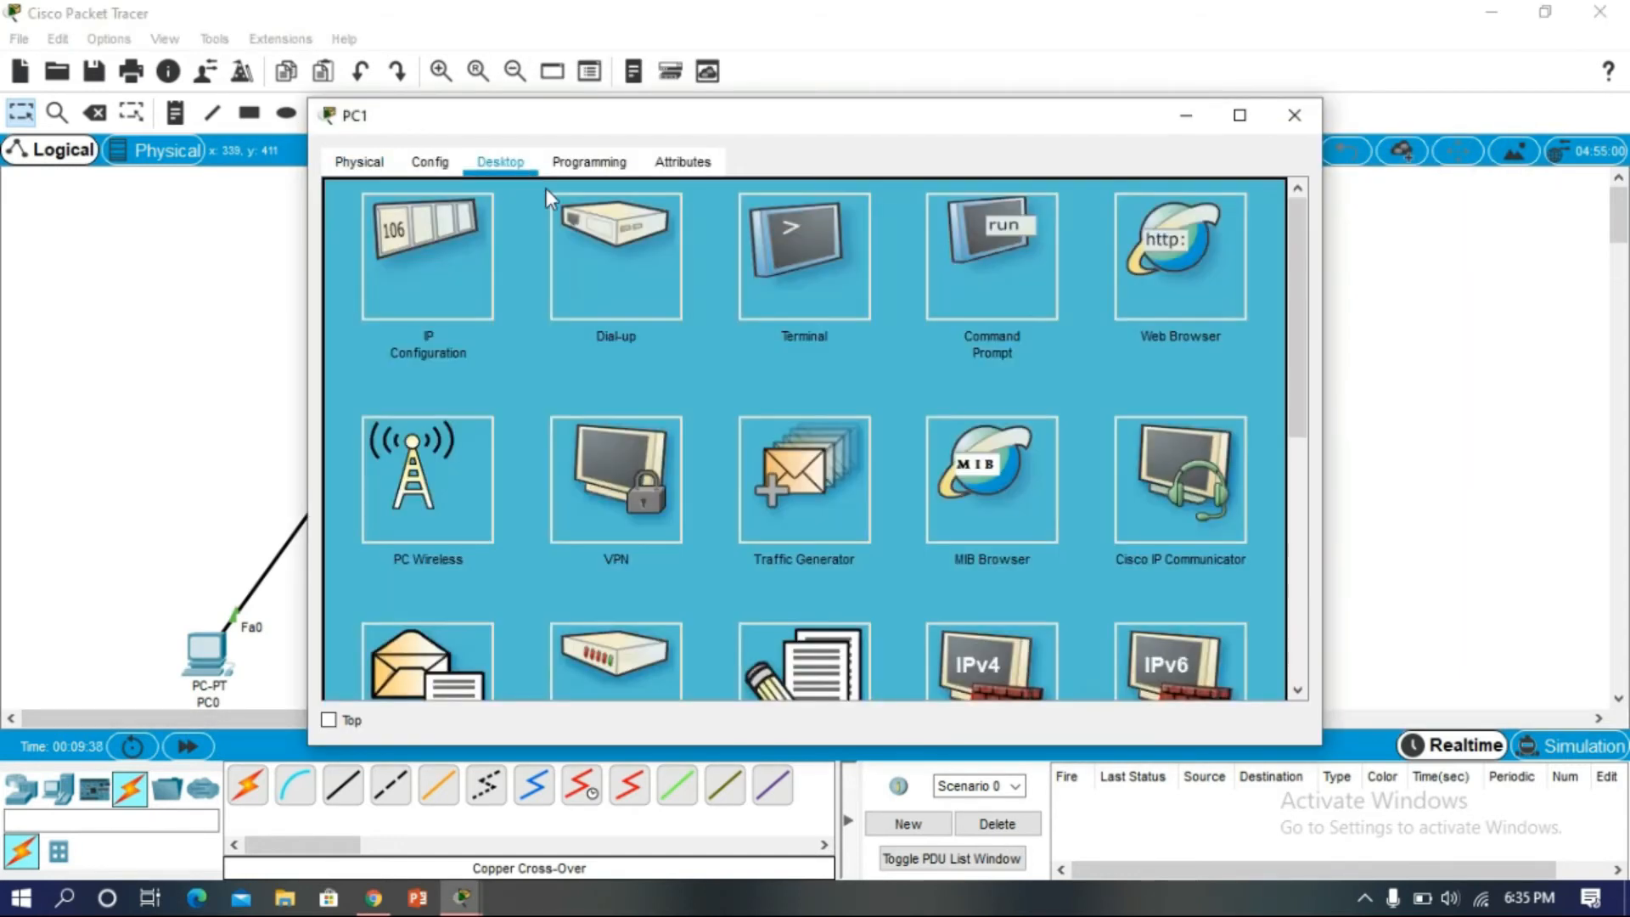
left_click(442, 236)
left_click_drag(907, 112, 1103, 108)
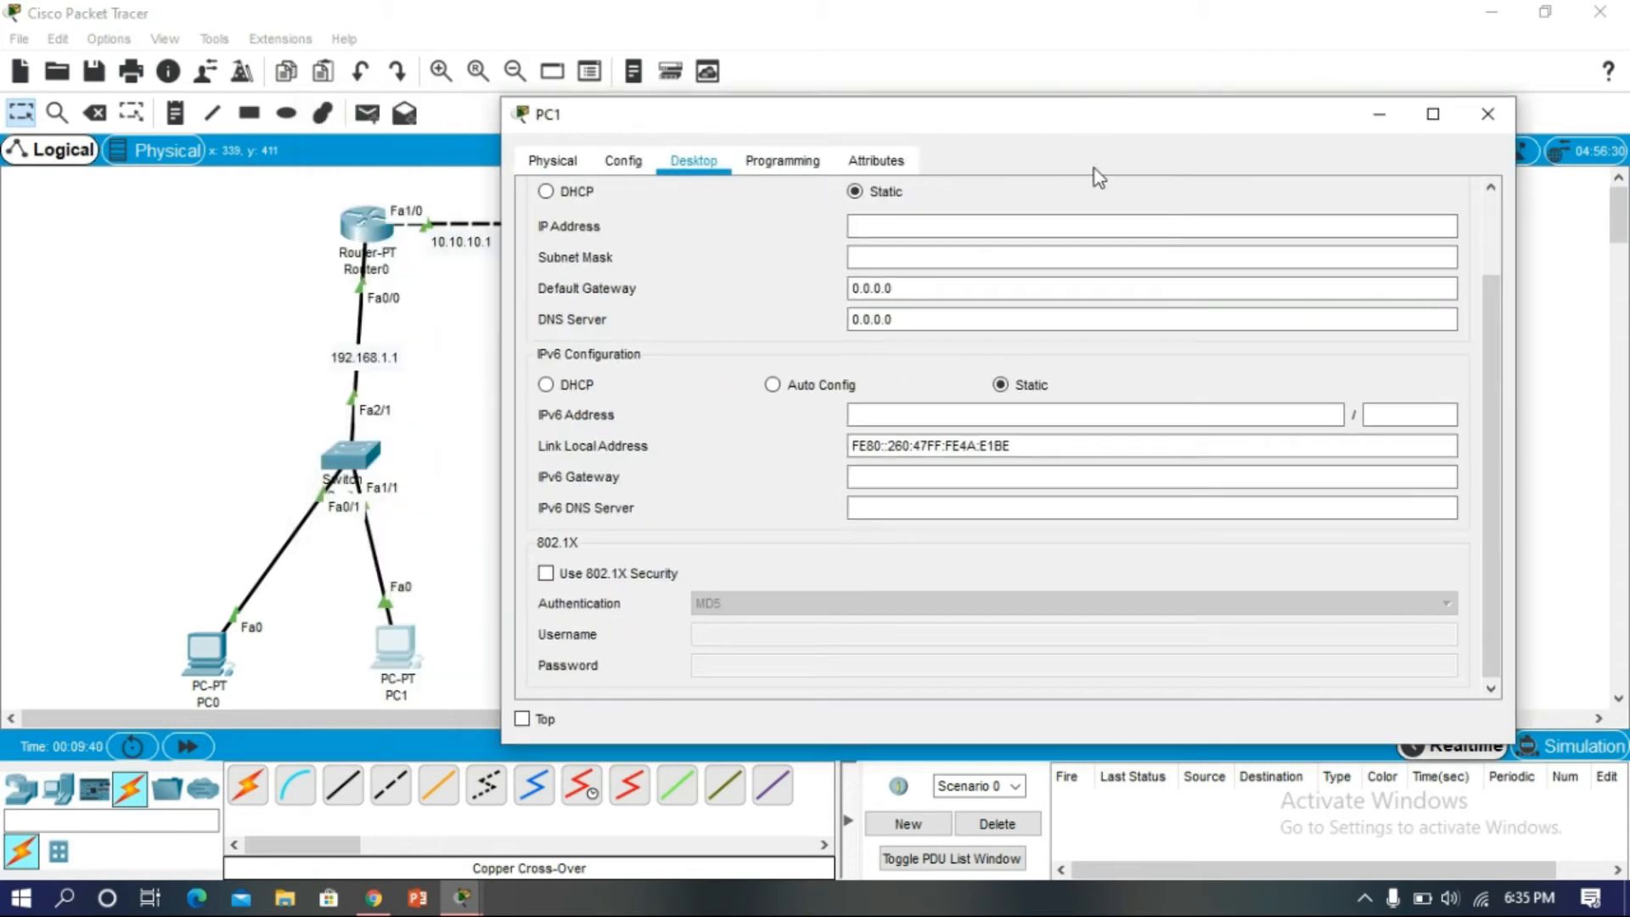
left_click(1063, 222)
type("192.168.1.3")
key("Tab")
key("Tab")
type("192.168.1.1")
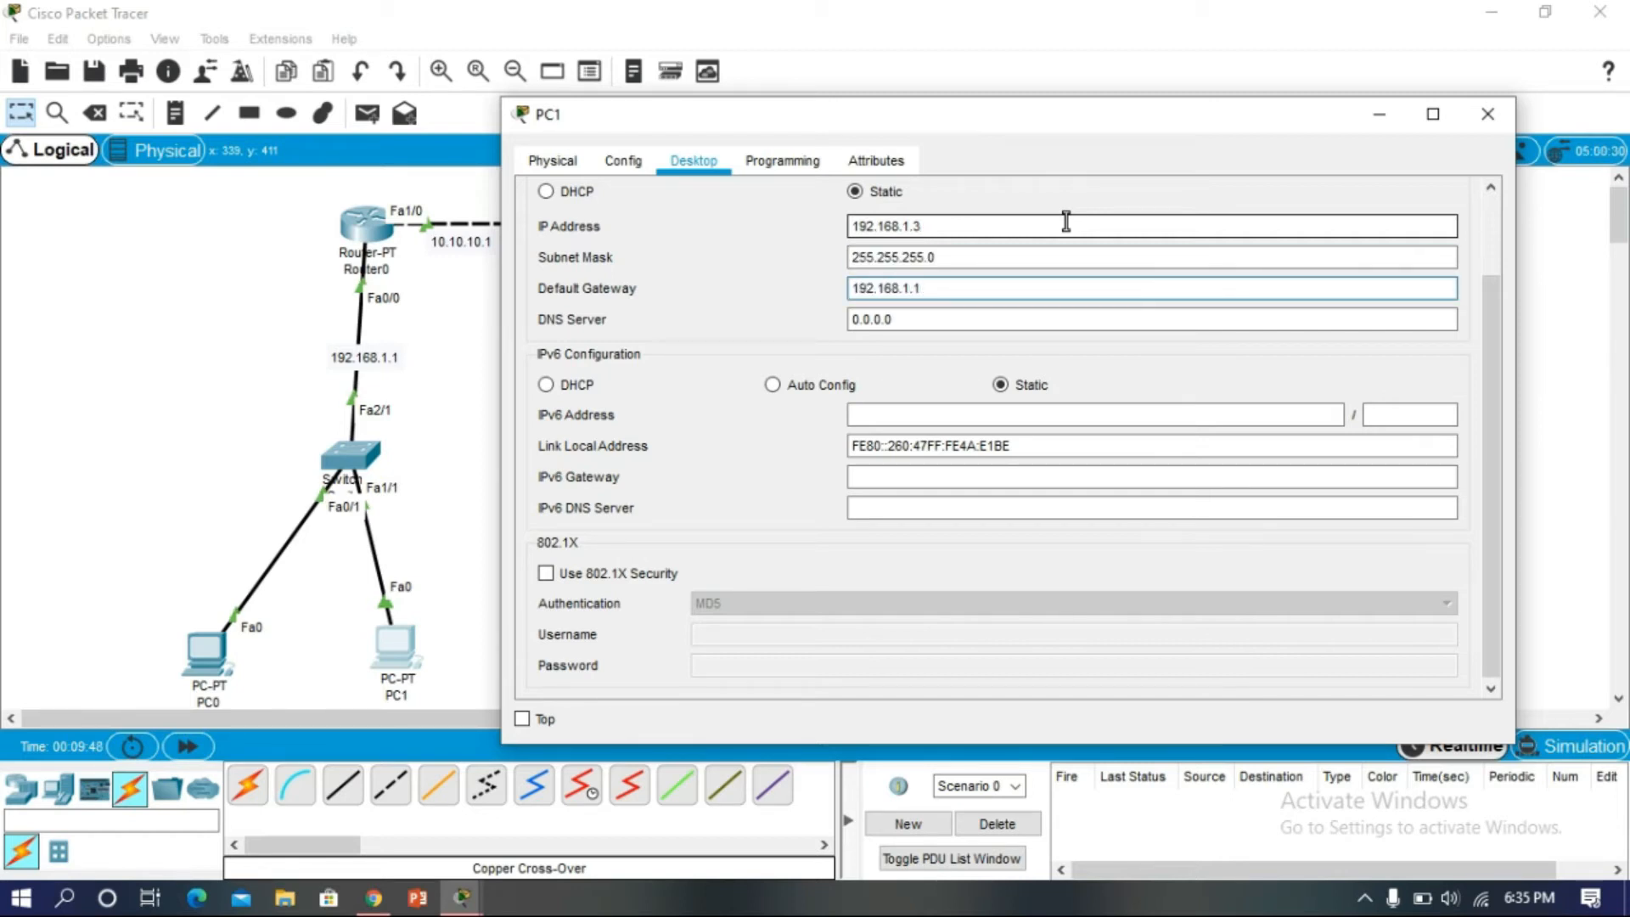
left_click(1488, 114)
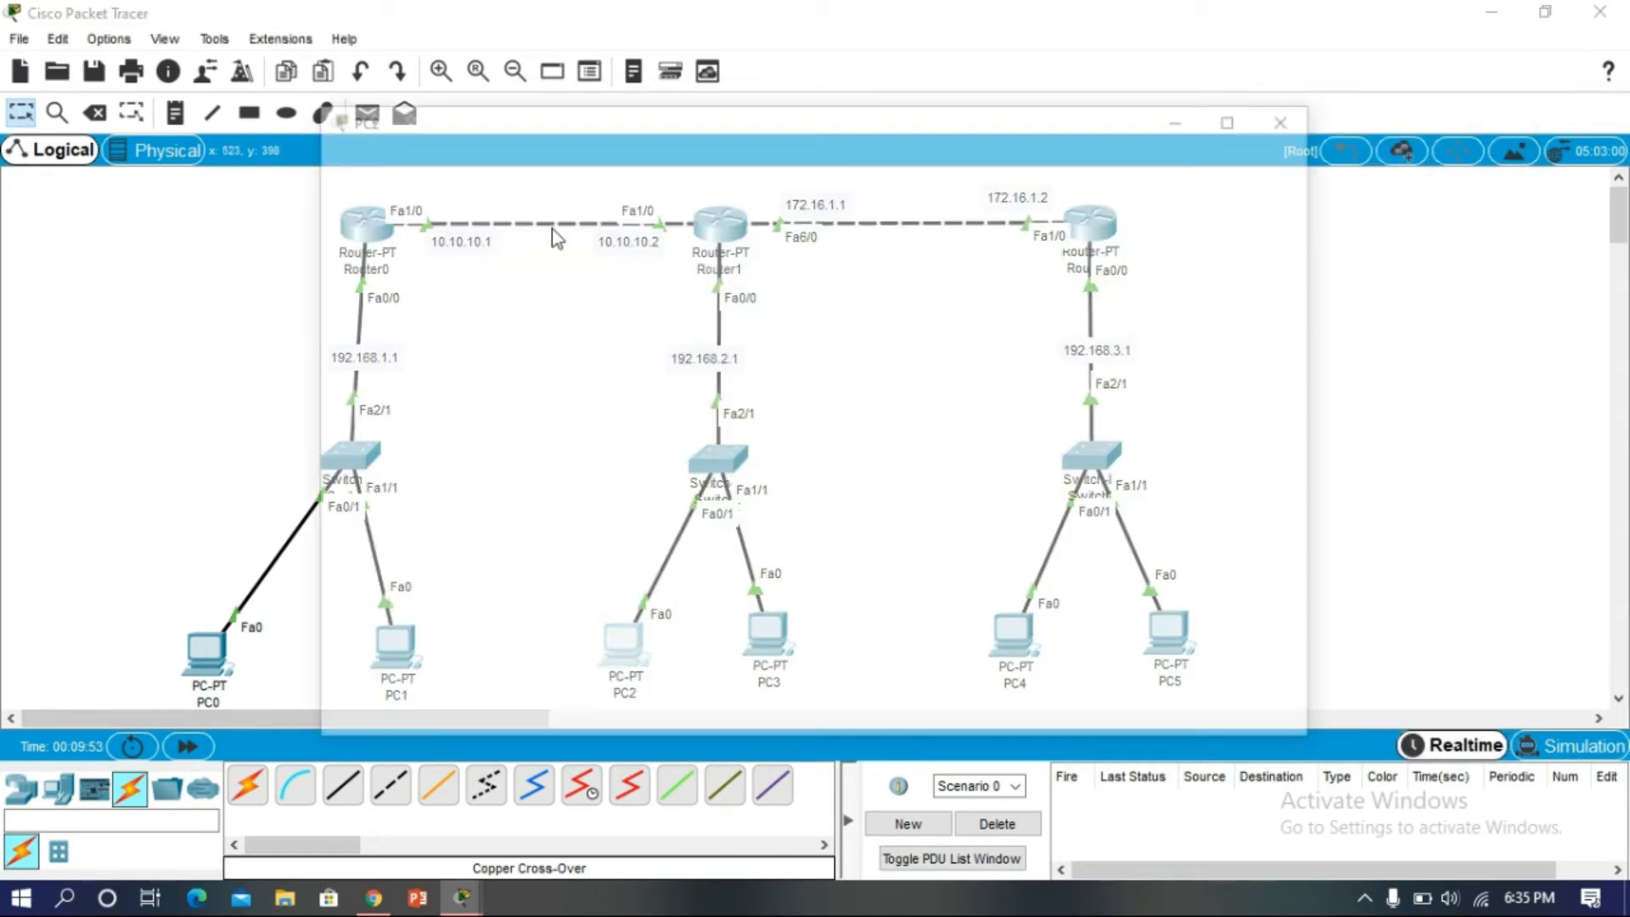
- Give PC2 the static IP address 192.168.2.2 with mask 255.255.255.0 and default gateway 192.168.2.1, and close its window
left_click(500, 162)
left_click(418, 302)
left_click_drag(992, 118, 1410, 114)
left_click(1363, 226)
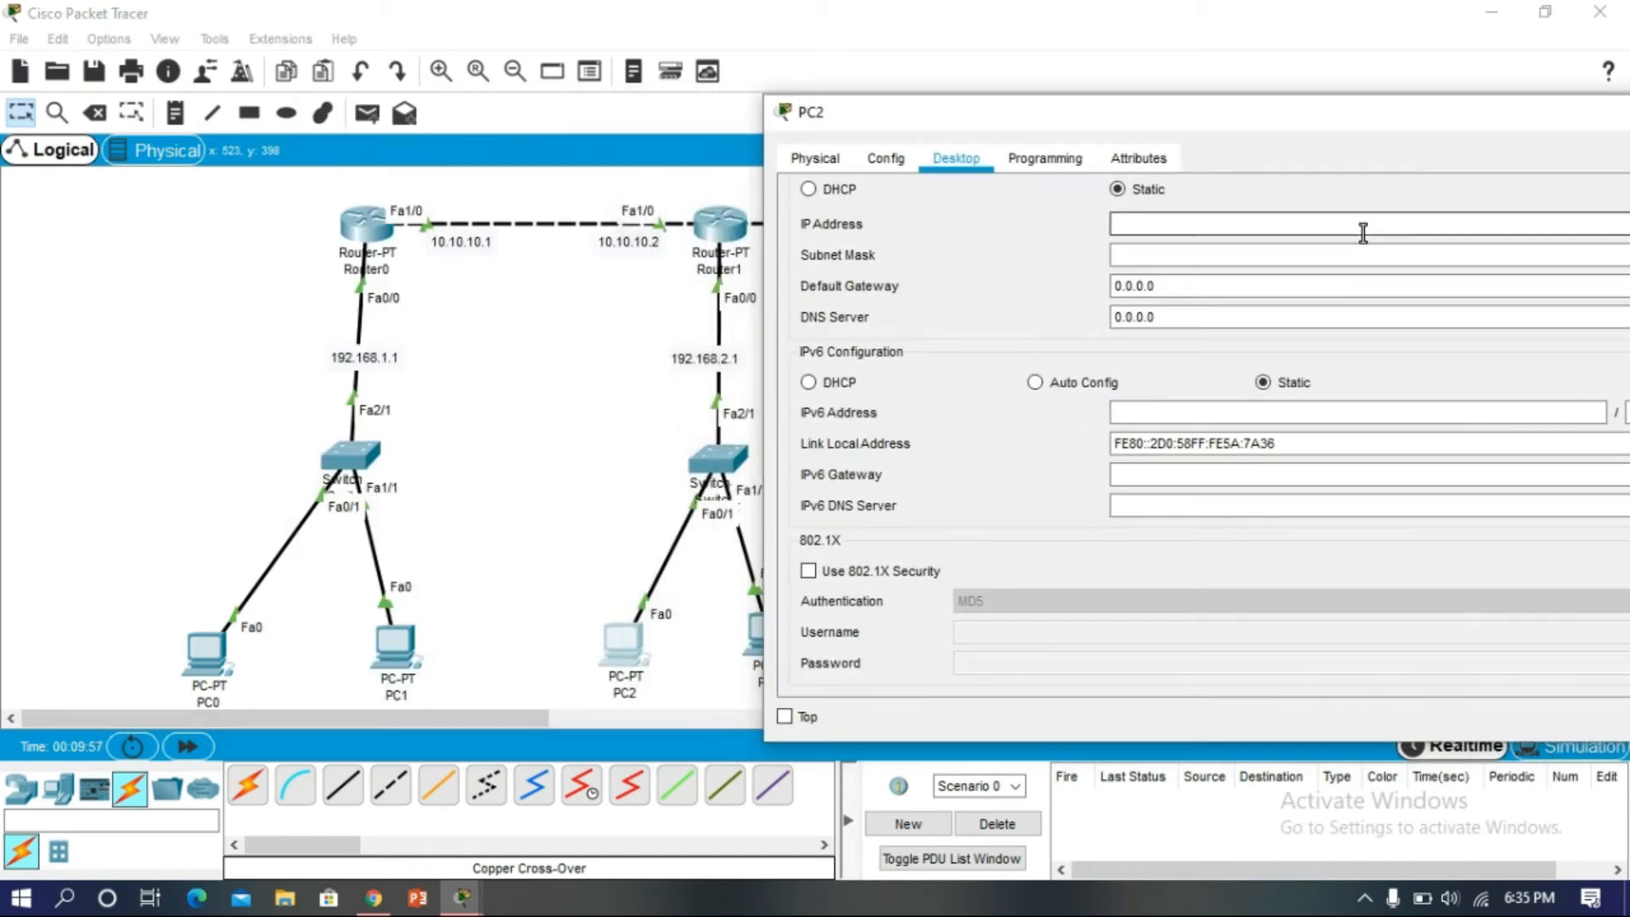
type("192.168.2.2")
key("Tab")
key("Tab")
type("192.168.2.1")
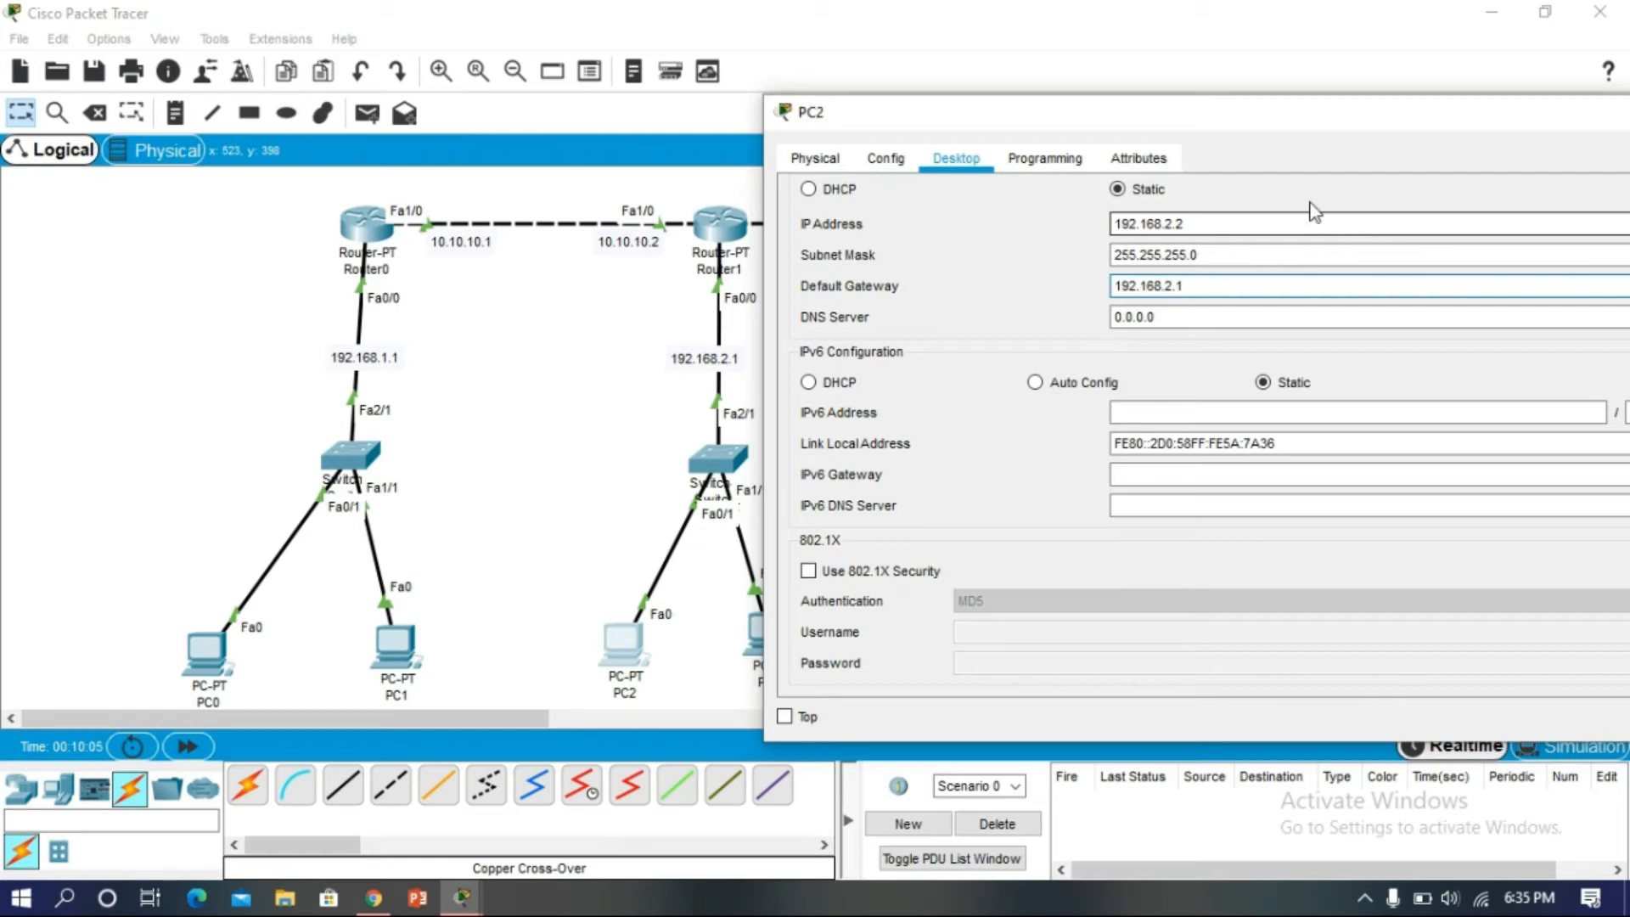
left_click_drag(1358, 120, 1115, 121)
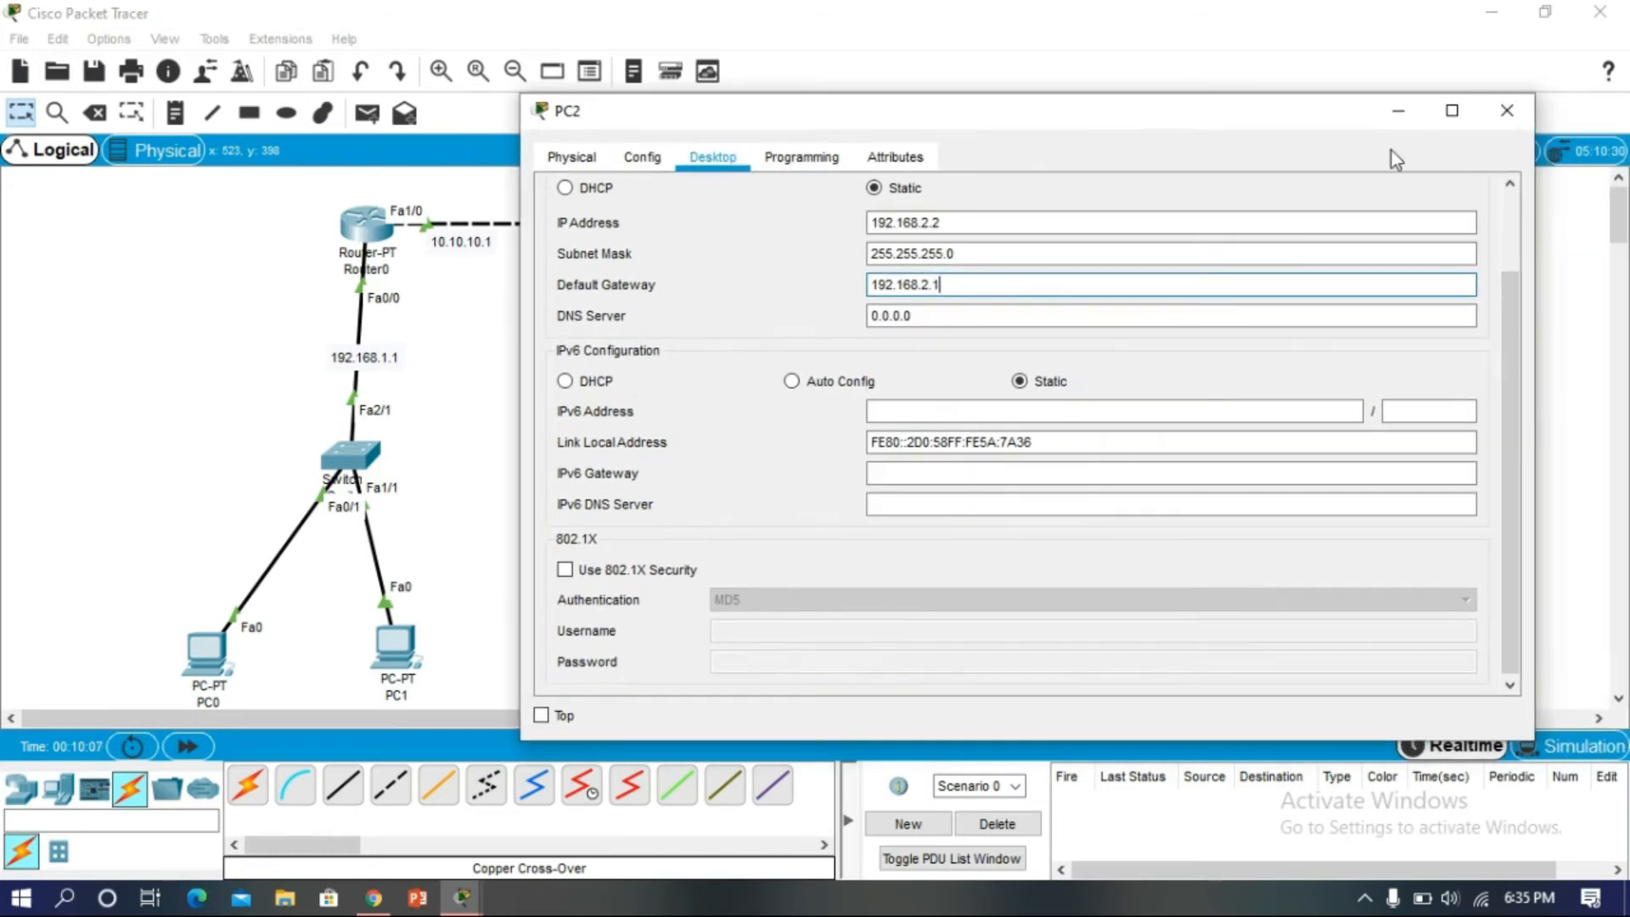
left_click(1508, 111)
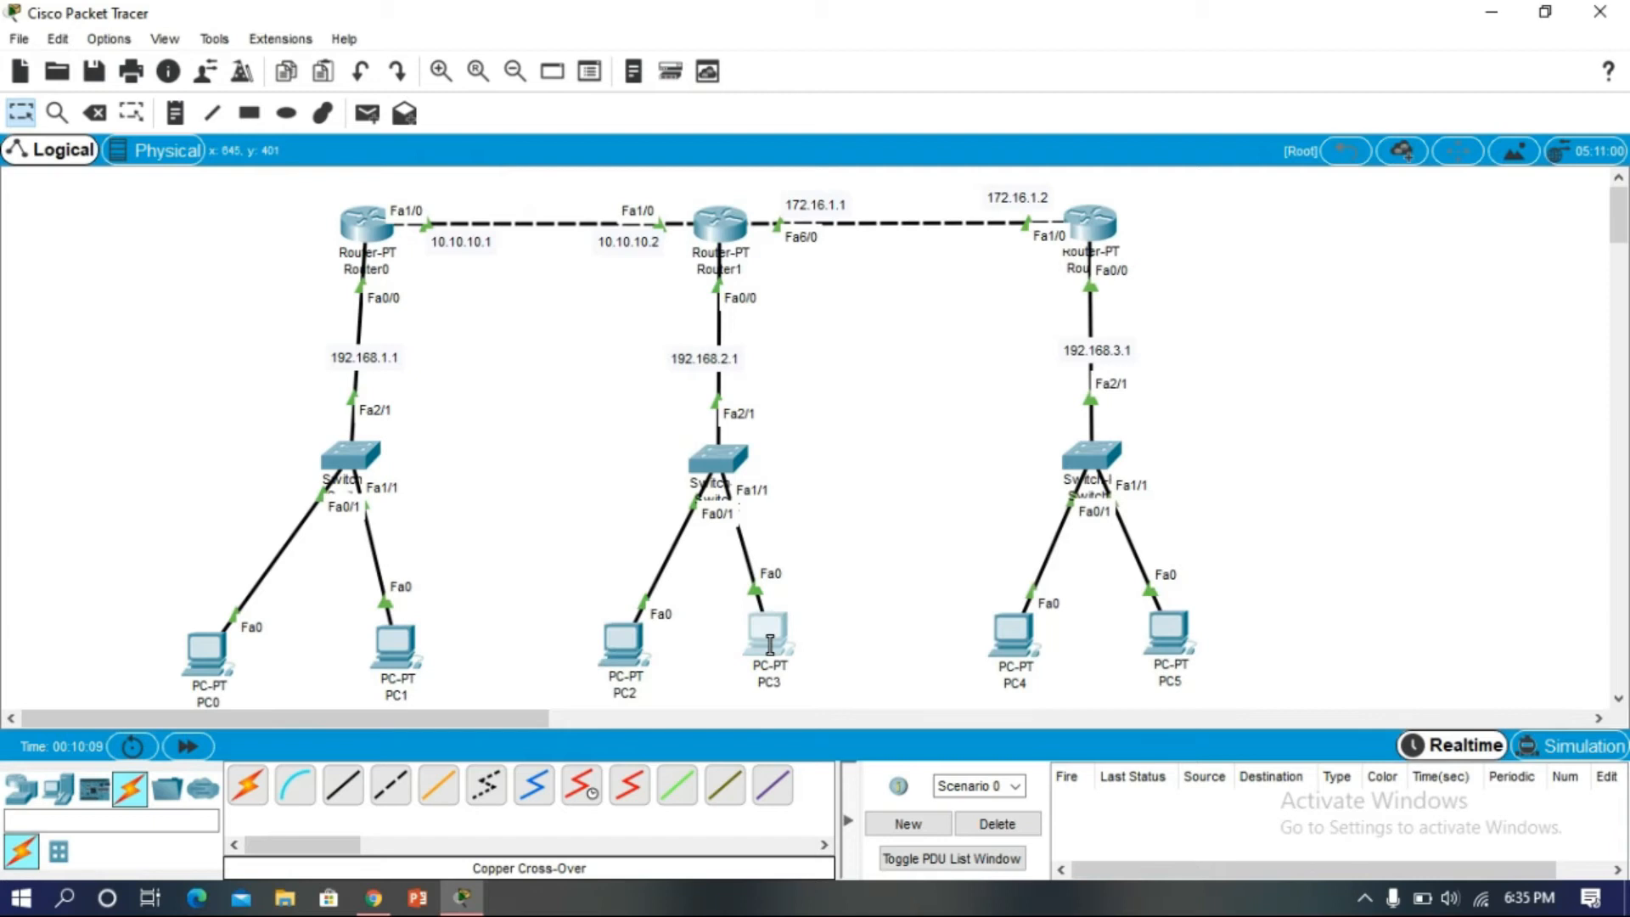
- Give PC3 the static IP address 192.168.2.3 with mask 255.255.255.0 and default gateway 192.168.2.1, and close its window
left_click(770, 644)
left_click(508, 161)
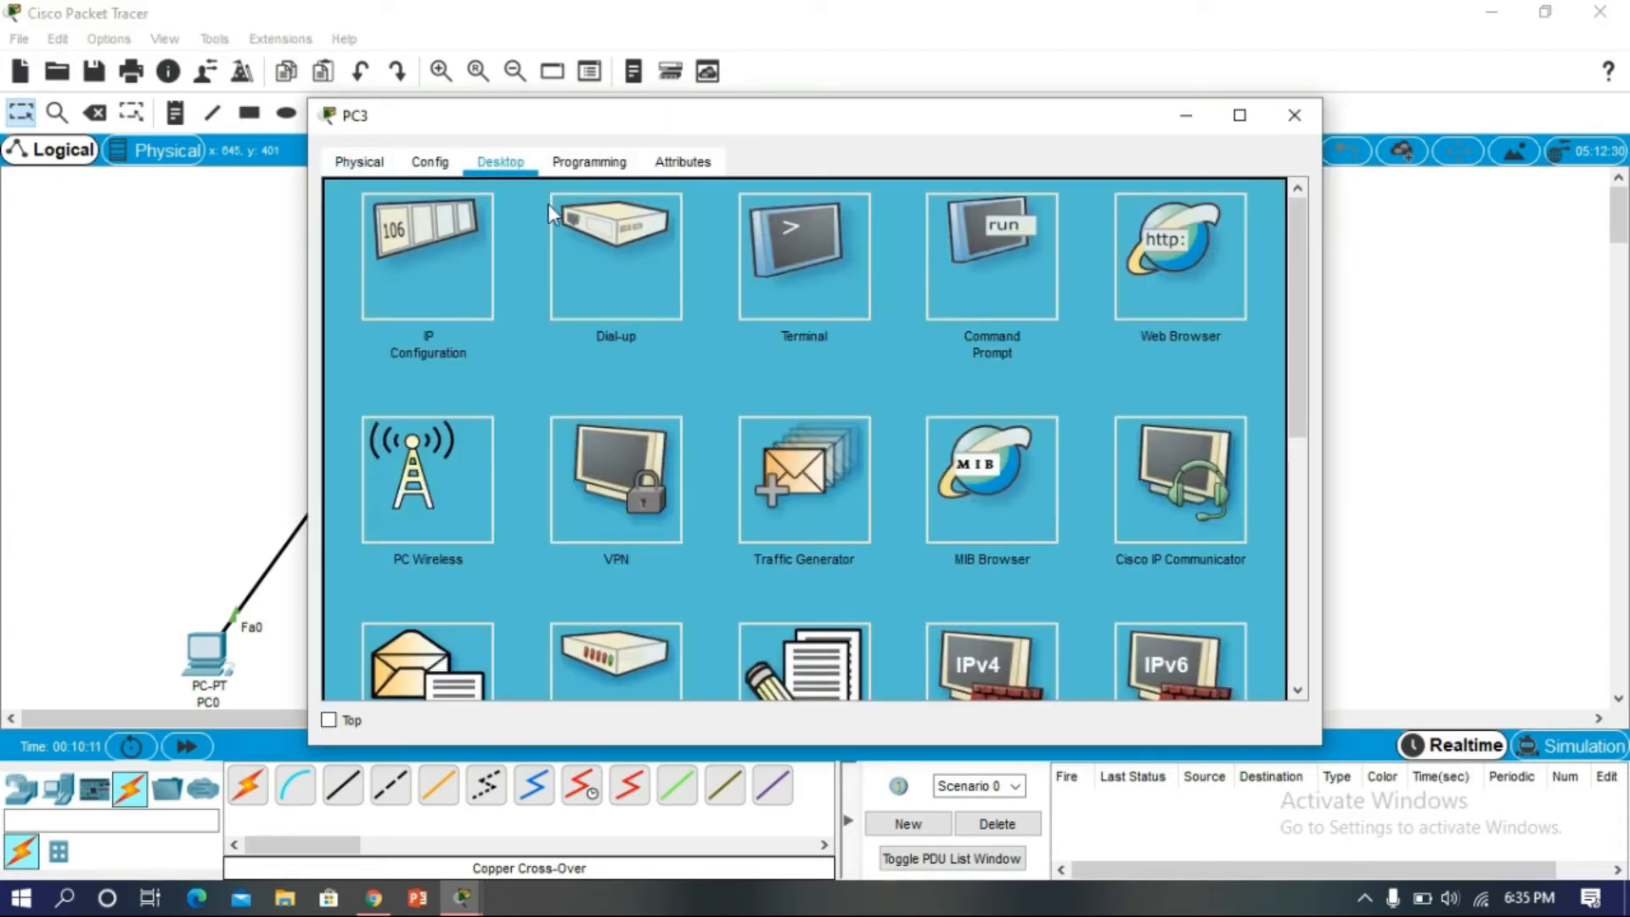
left_click(488, 225)
left_click(722, 228)
type("192.168.2.3")
key("Tab")
key("Tab")
type("192.1")
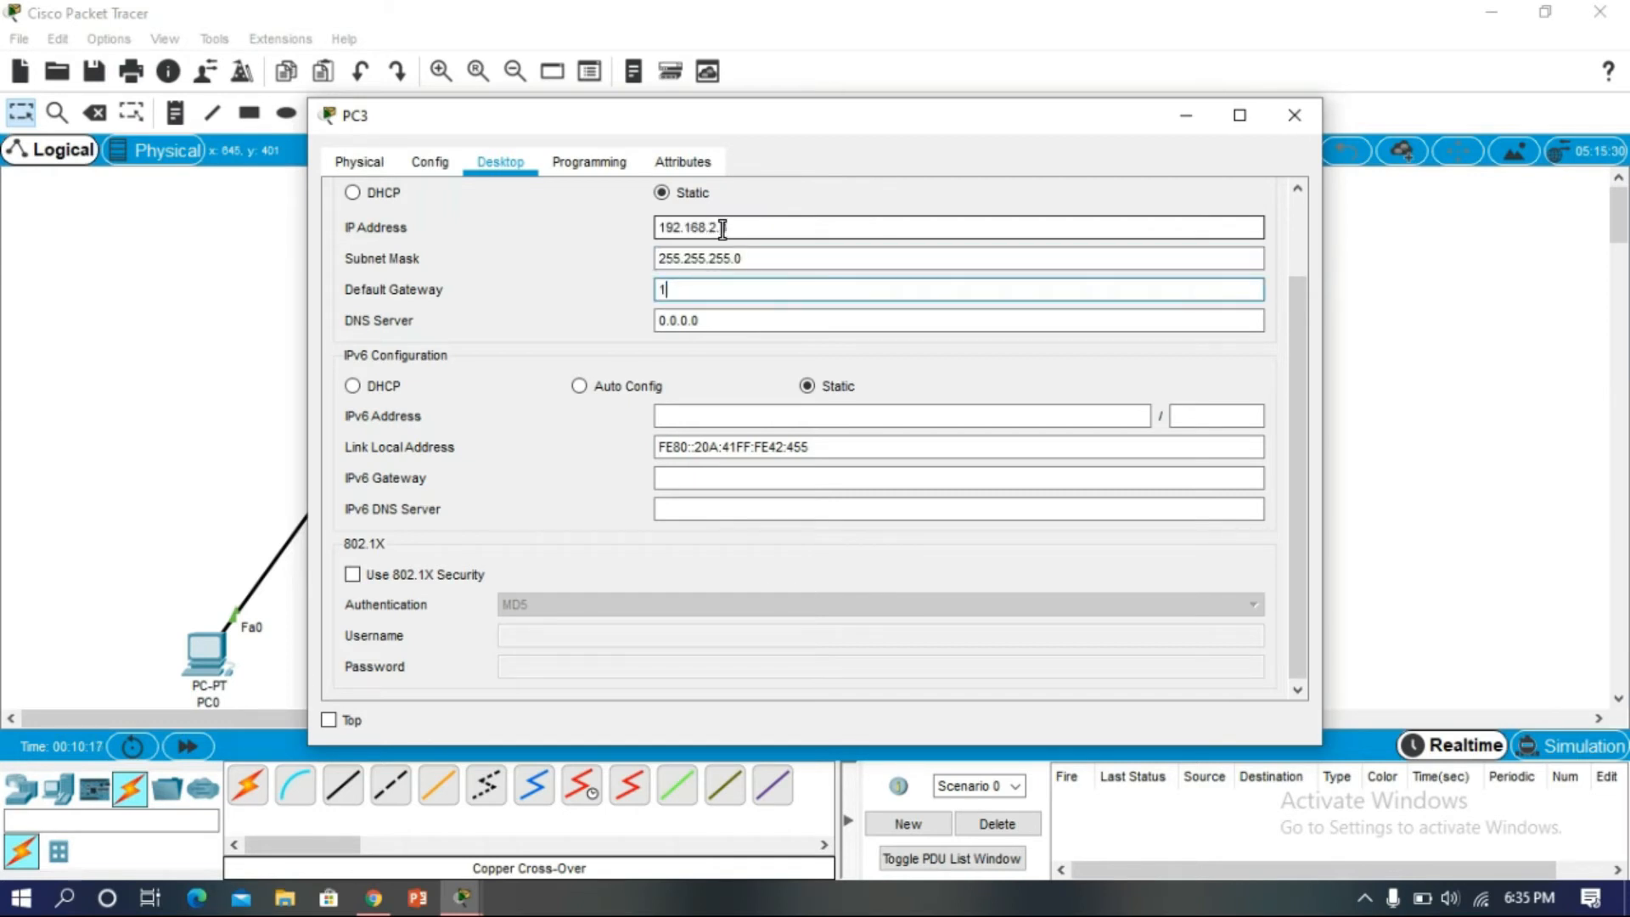
type("68.2.1")
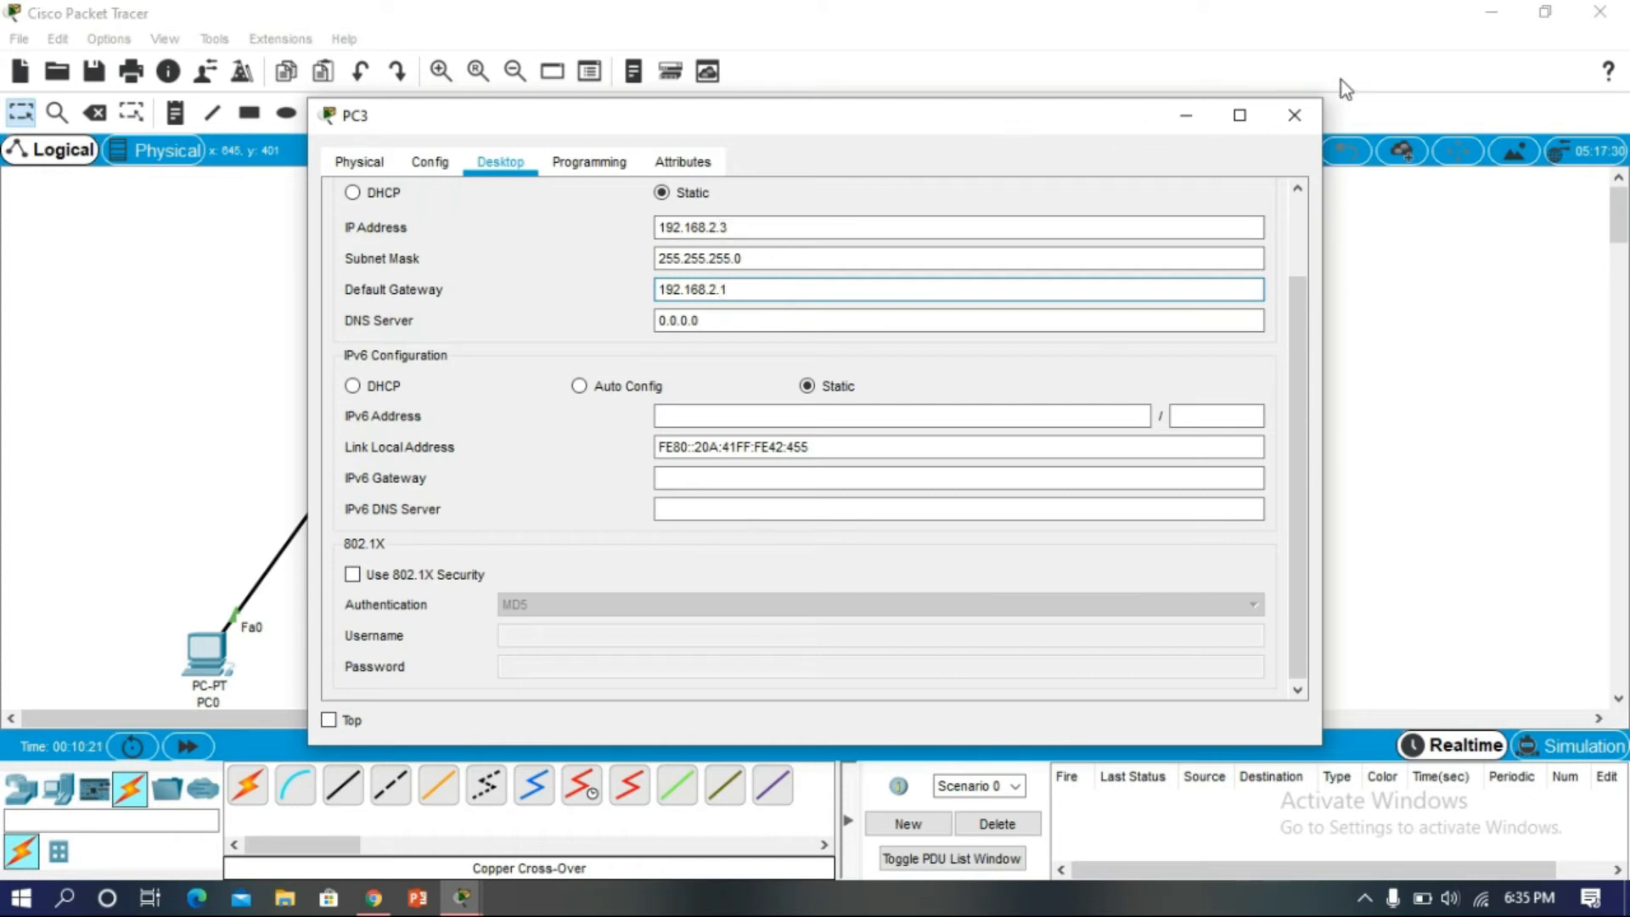
left_click(1297, 117)
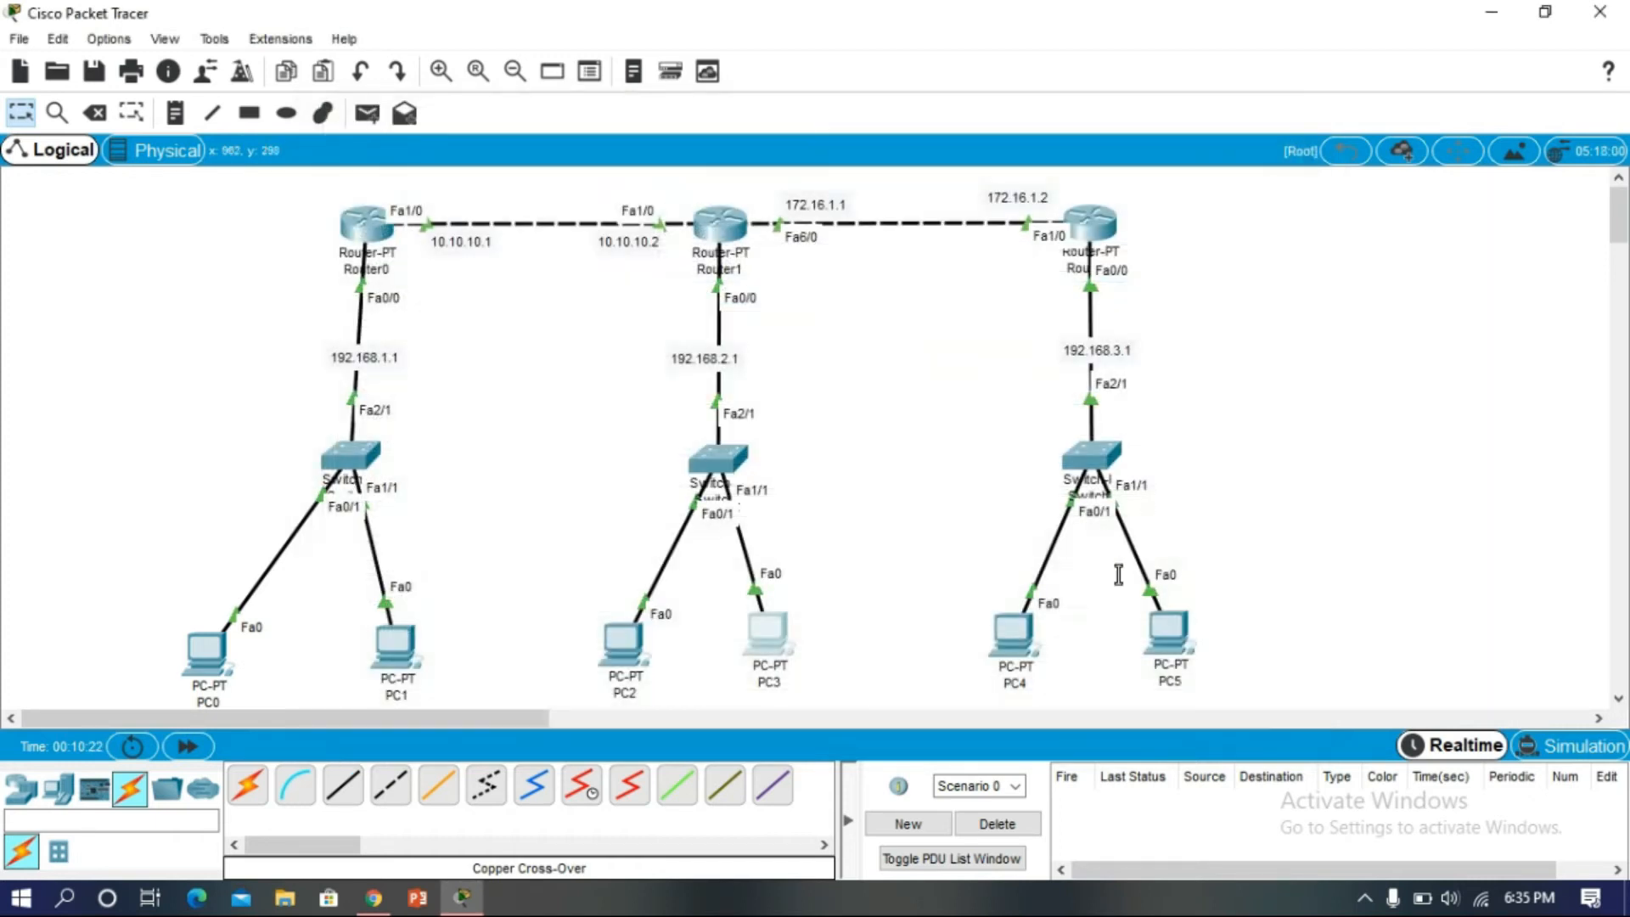
- Give PC4 the static IP address 192.168.3.2 with mask 255.255.255.0 and default gateway 192.168.3.1
left_click(1011, 640)
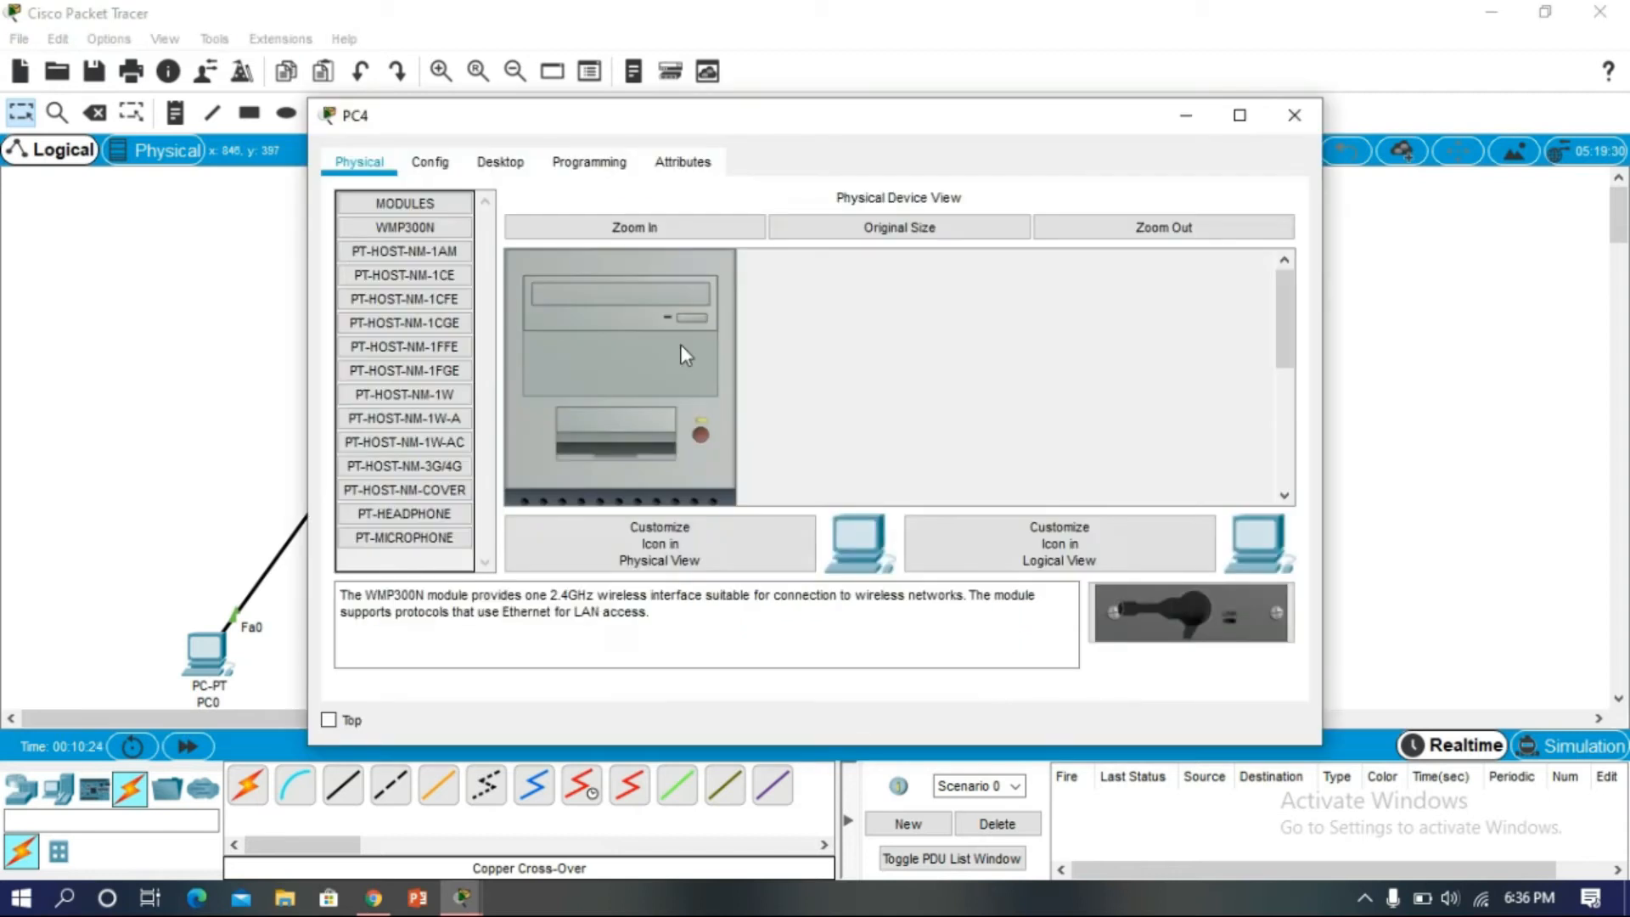
left_click(512, 168)
left_click(466, 253)
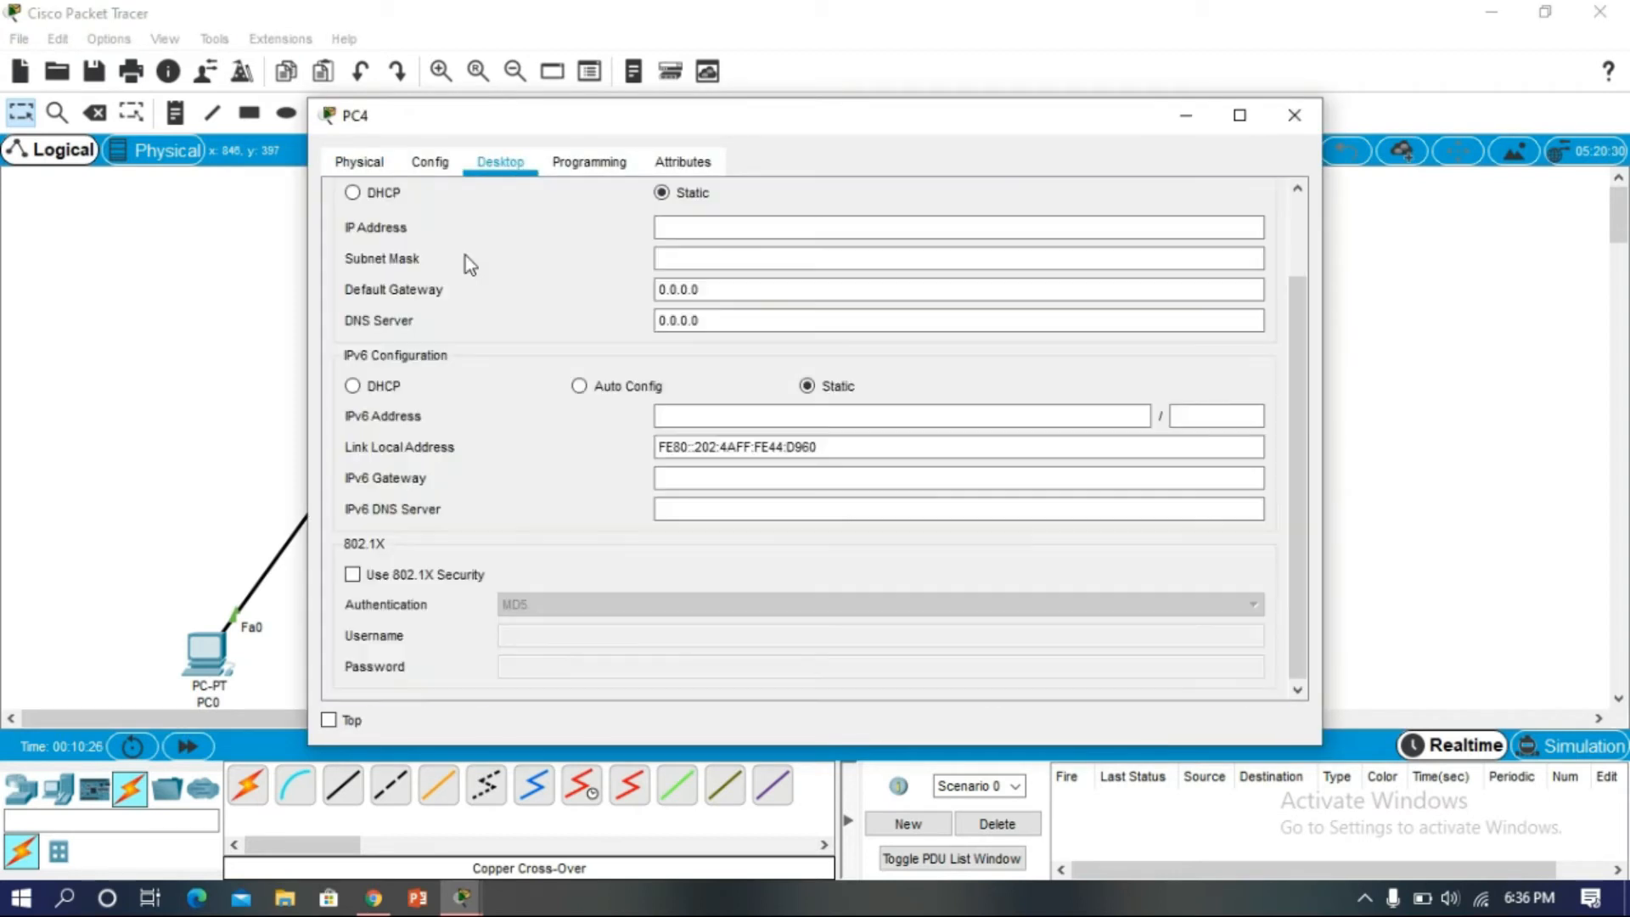
left_click(787, 229)
type("192.168.3.2")
key("Tab")
key("Tab")
type("192.168.3.1")
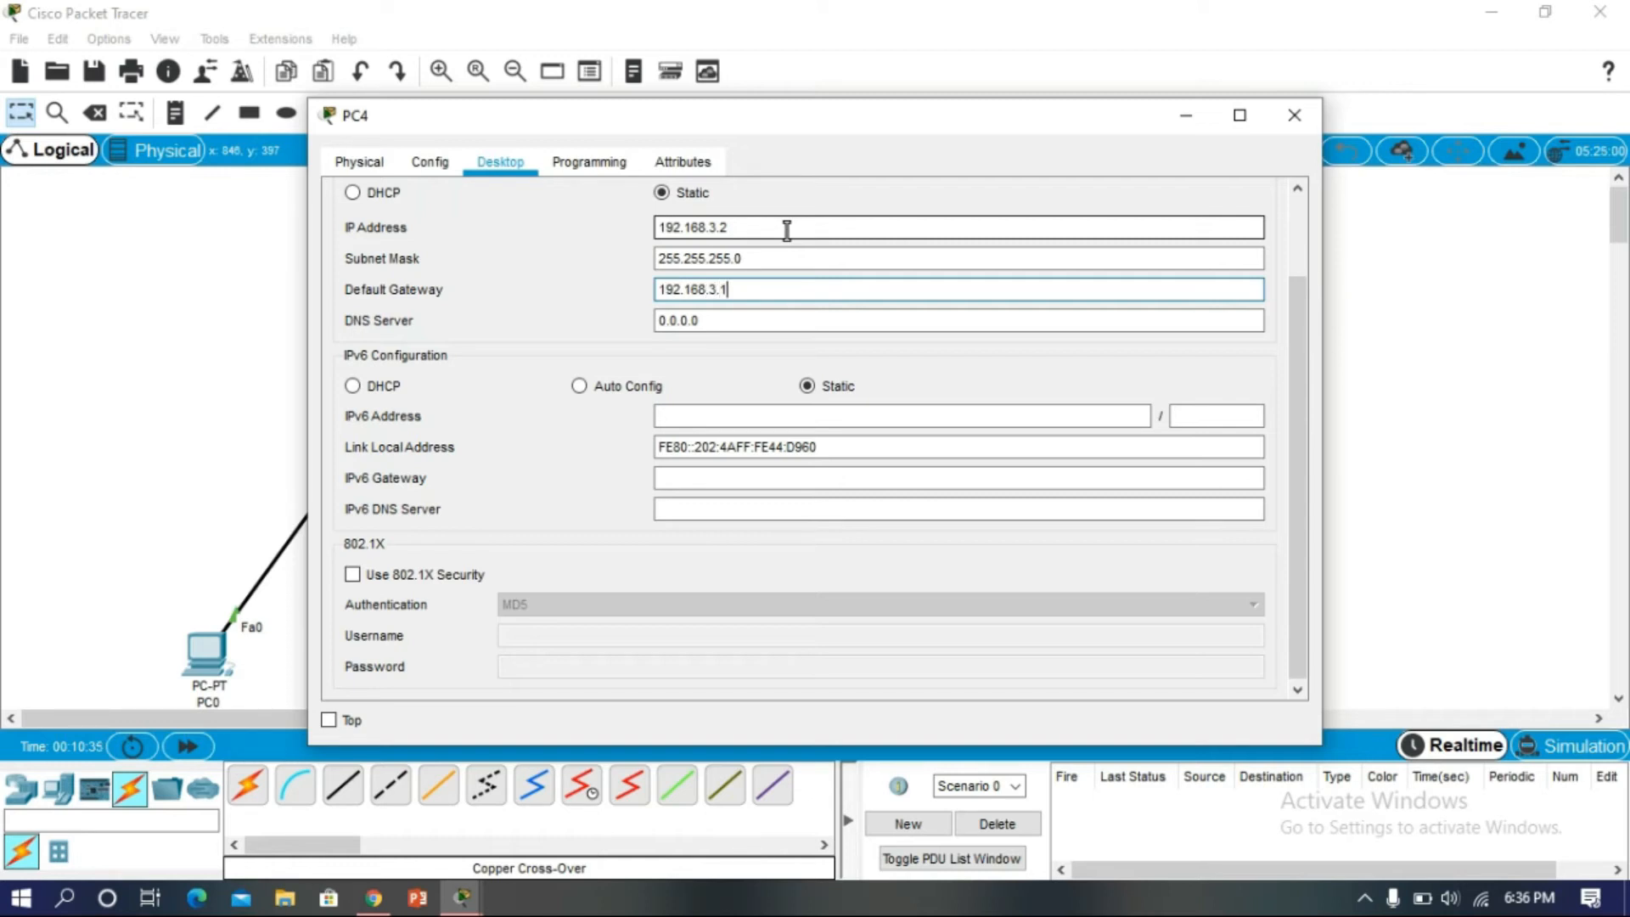
- Close PC4's window, give PC5 the static IP address 192.168.3.3 with mask 255.255.255.0 and default gateway 192.168.3.1, and close its window
left_click(1280, 127)
left_click(1173, 638)
left_click(500, 161)
left_click(441, 280)
left_click(713, 227)
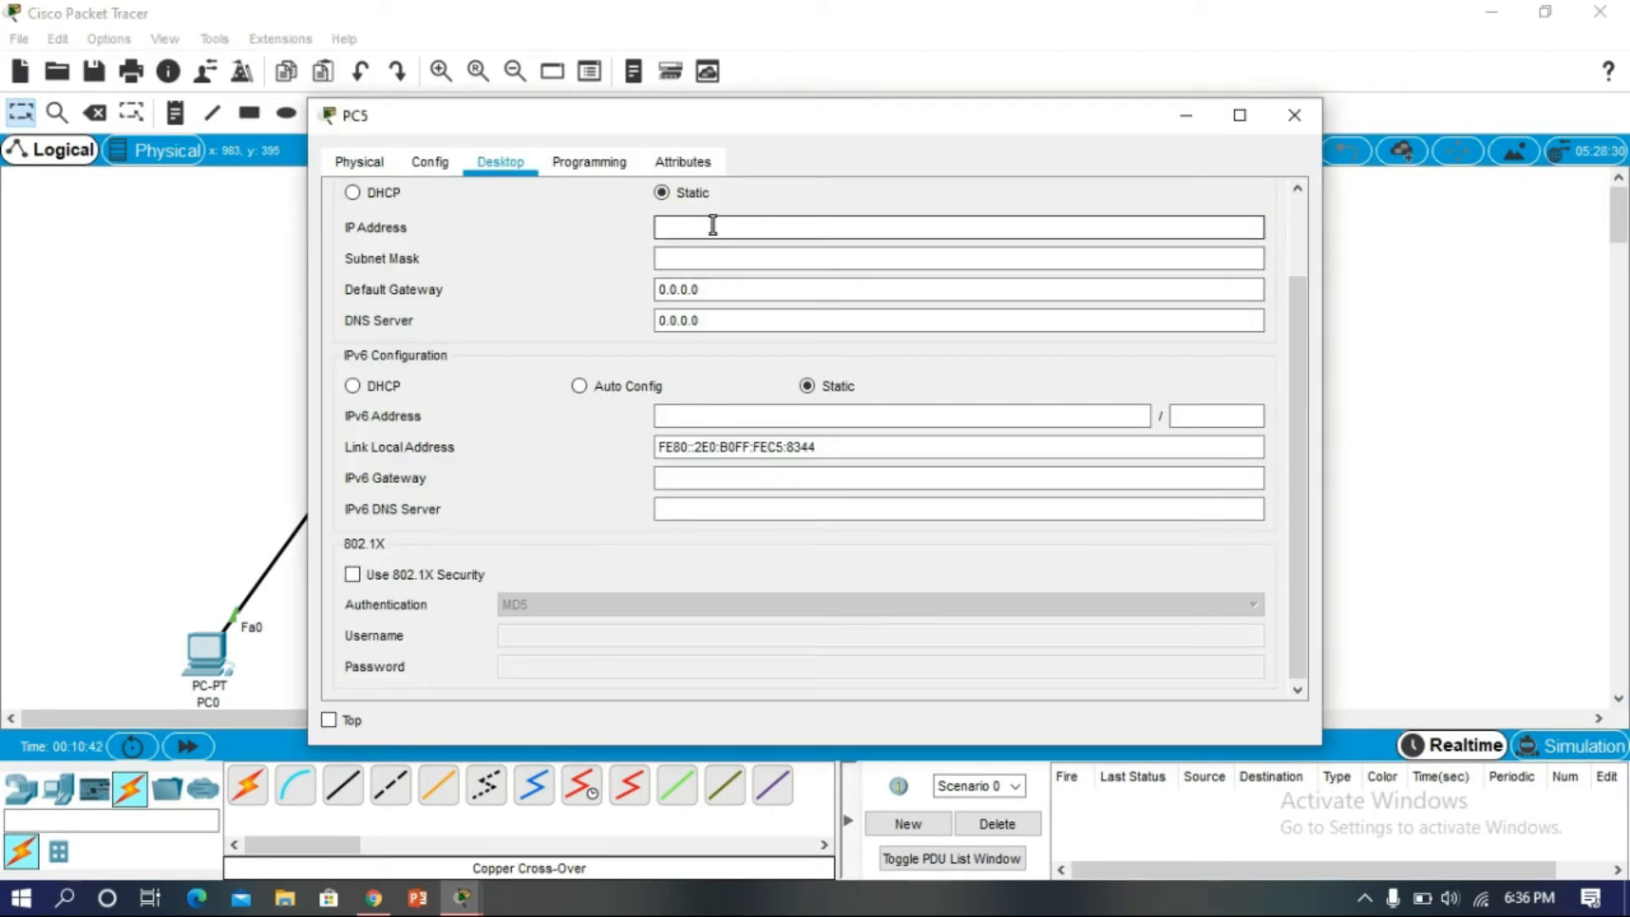
type("192.168.1.3")
key("Tab")
key("Tab")
type("192.168.3.1")
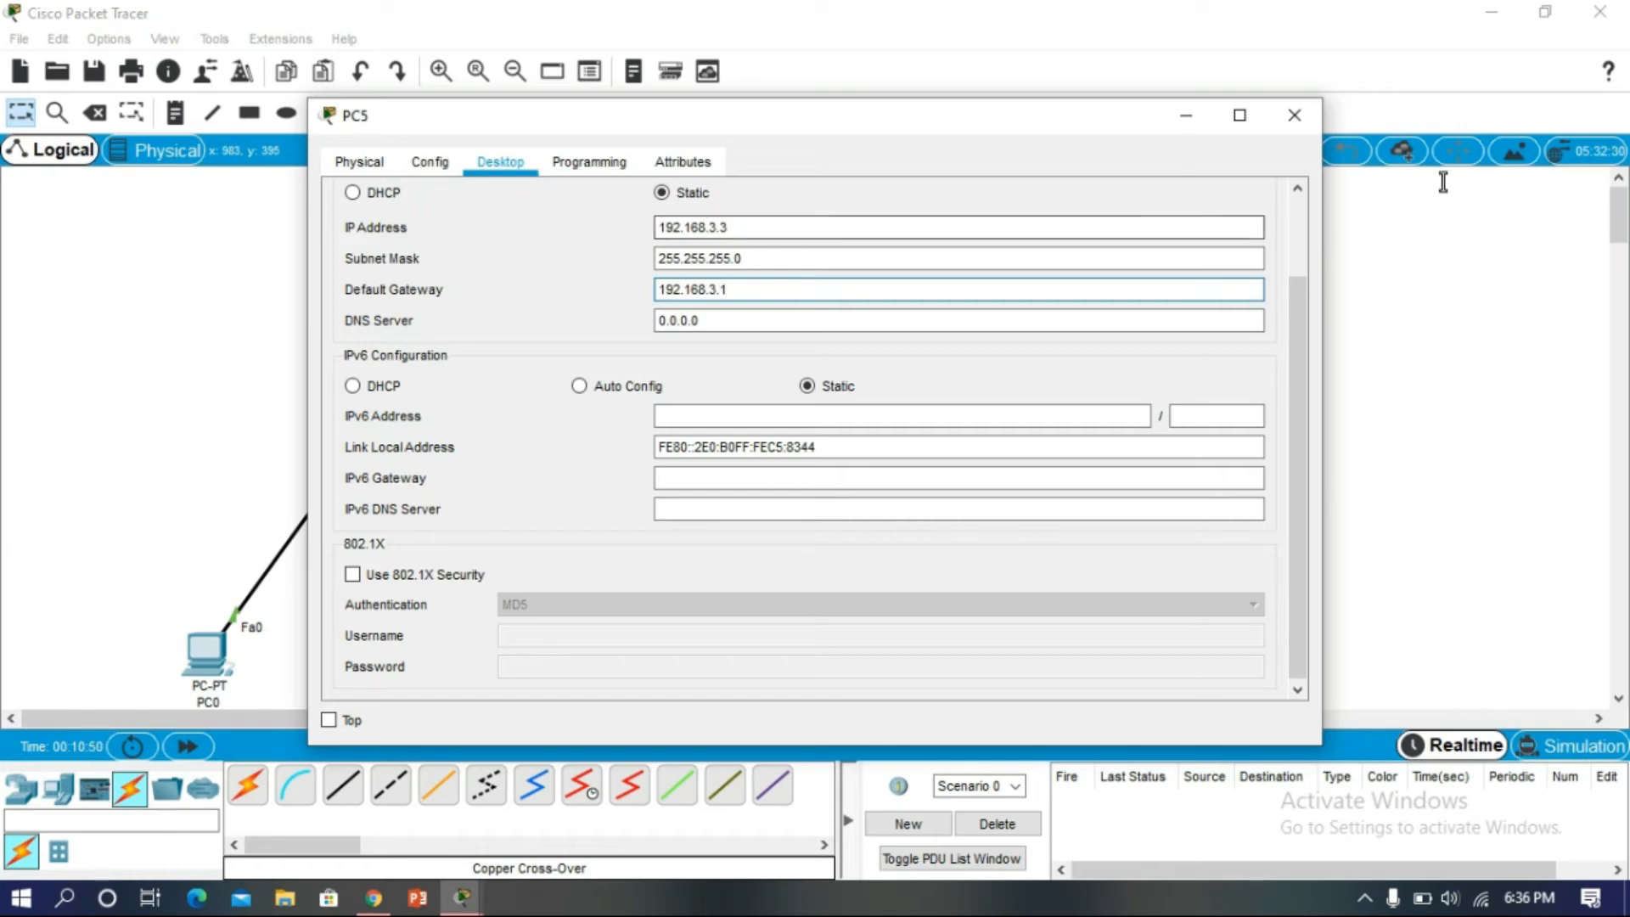
left_click(1295, 114)
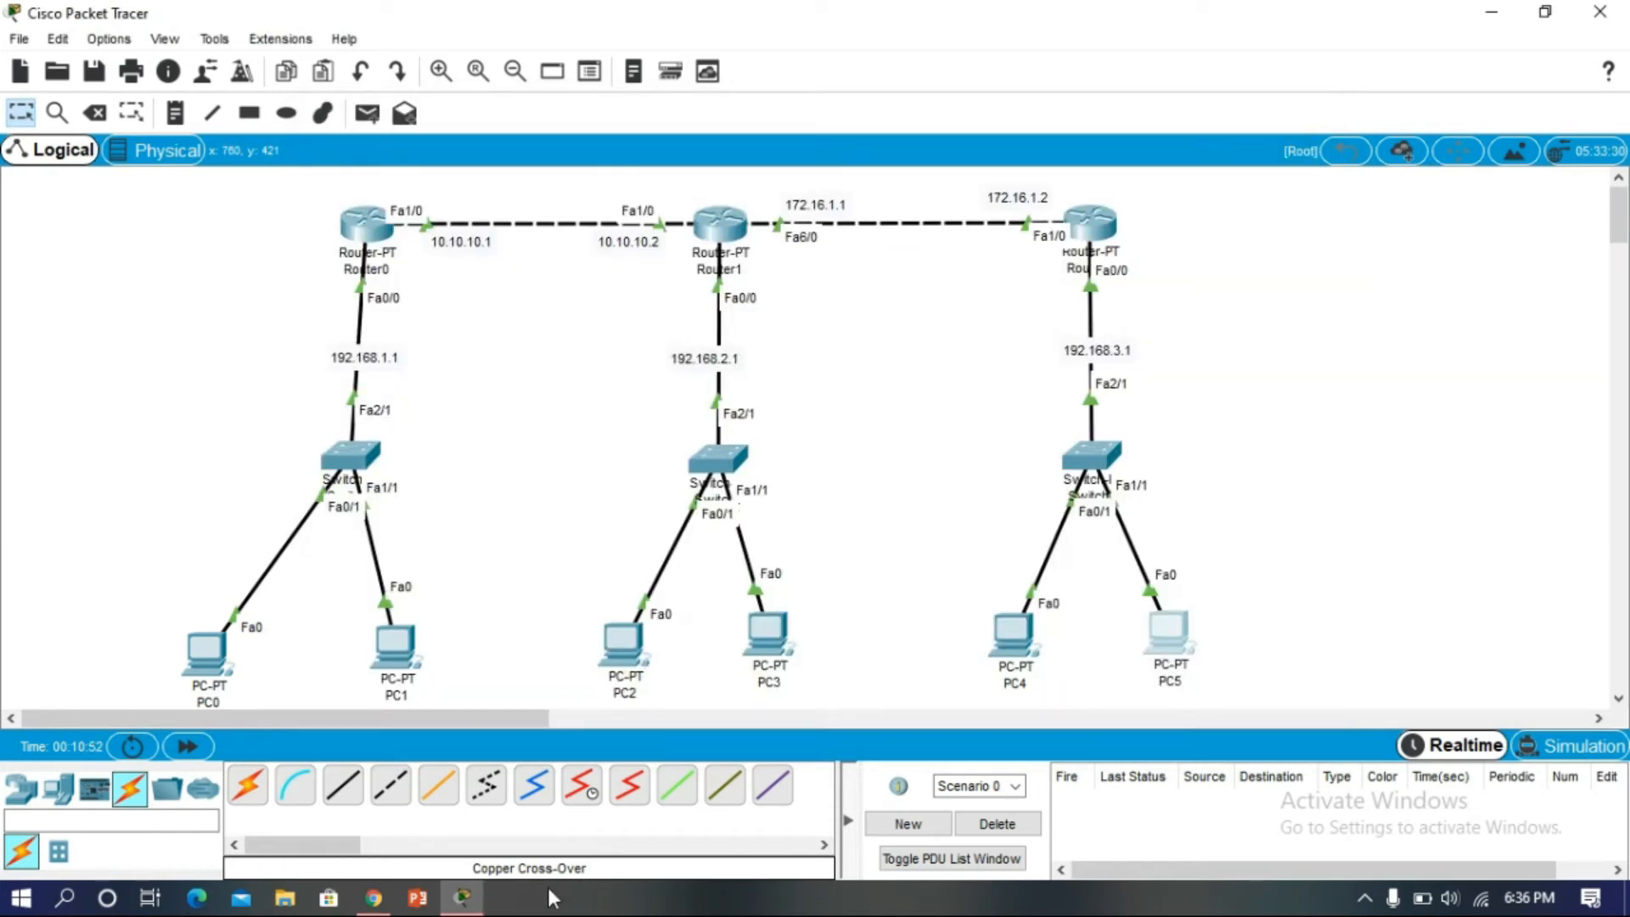
- On Router0's command line, enter global configuration mode and start OSPF routing process 1
left_click(1325, 392)
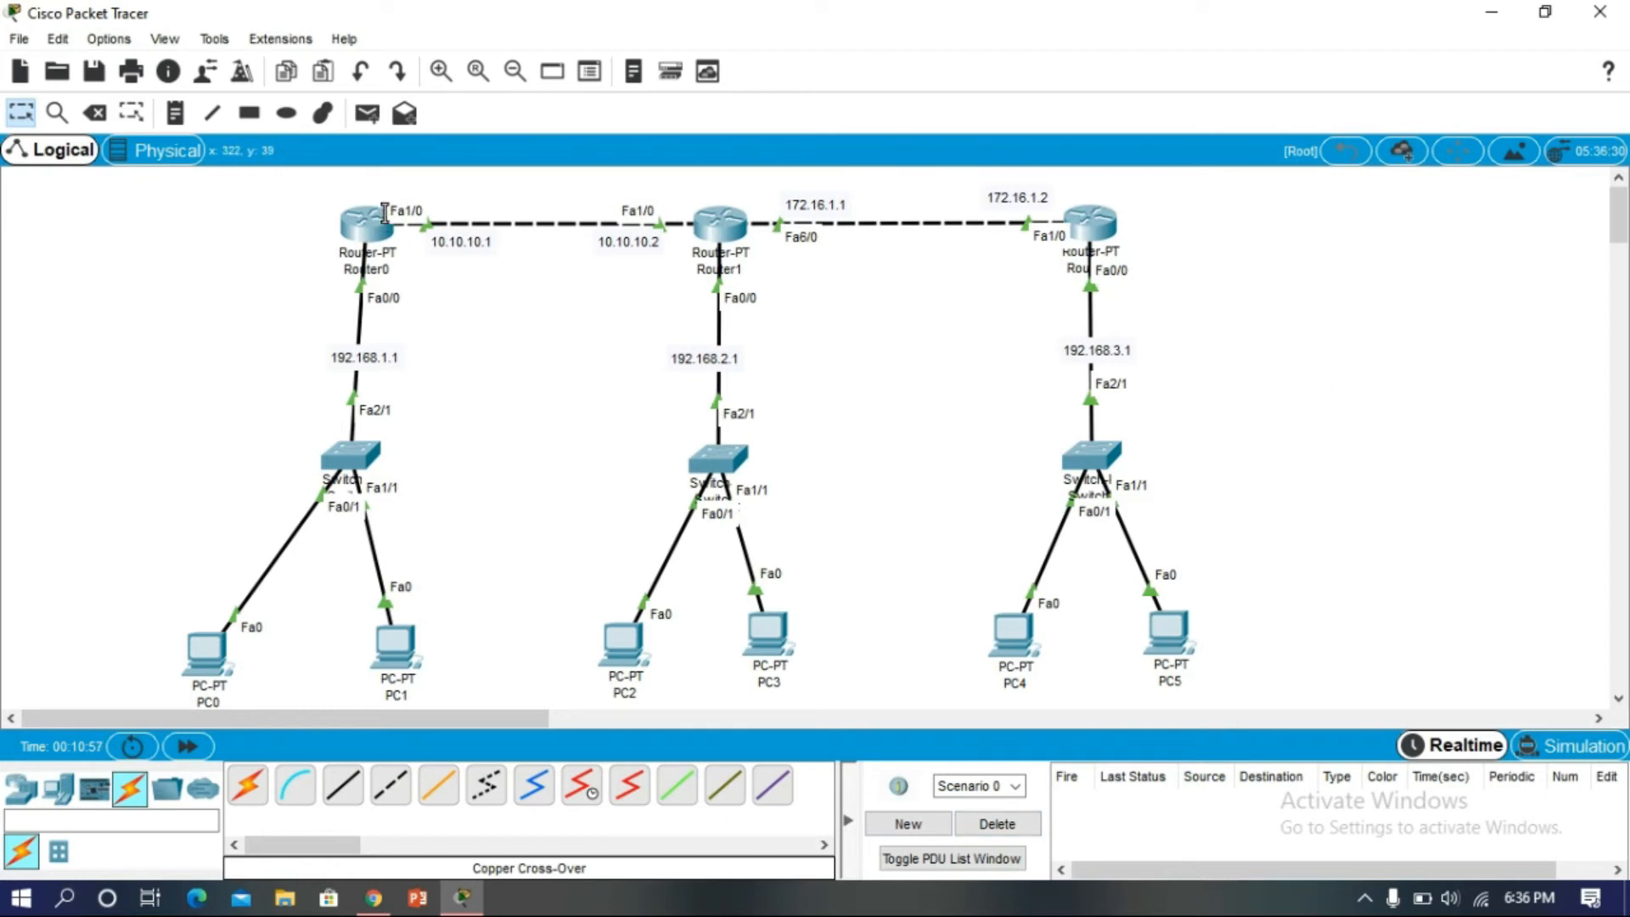
left_click(340, 227)
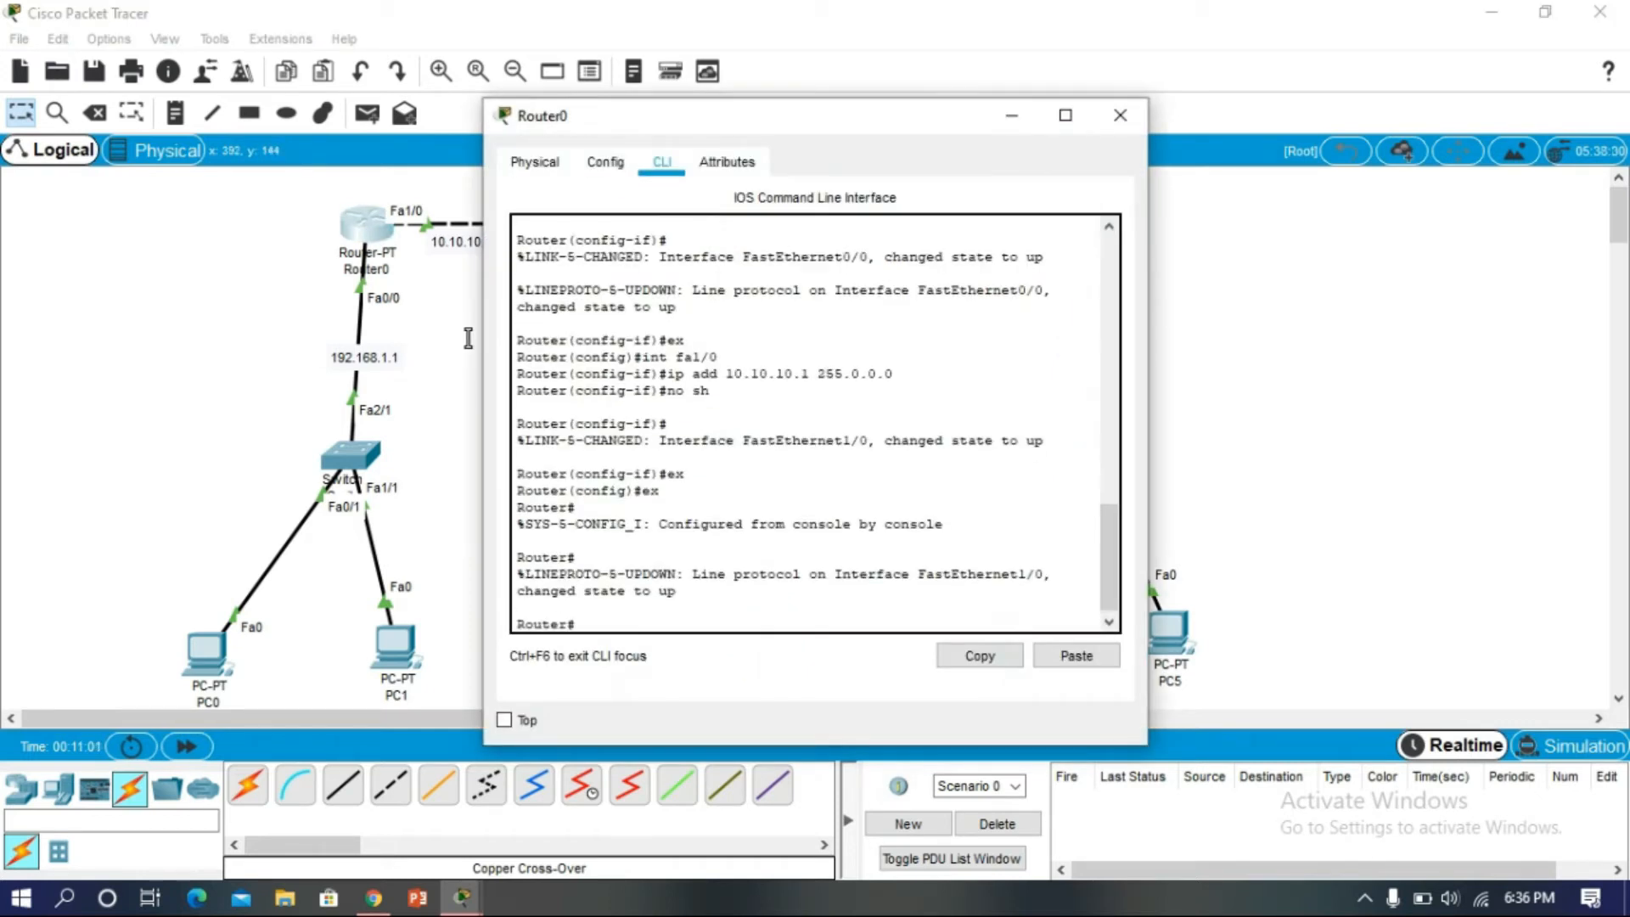
type("conf t")
key("Return")
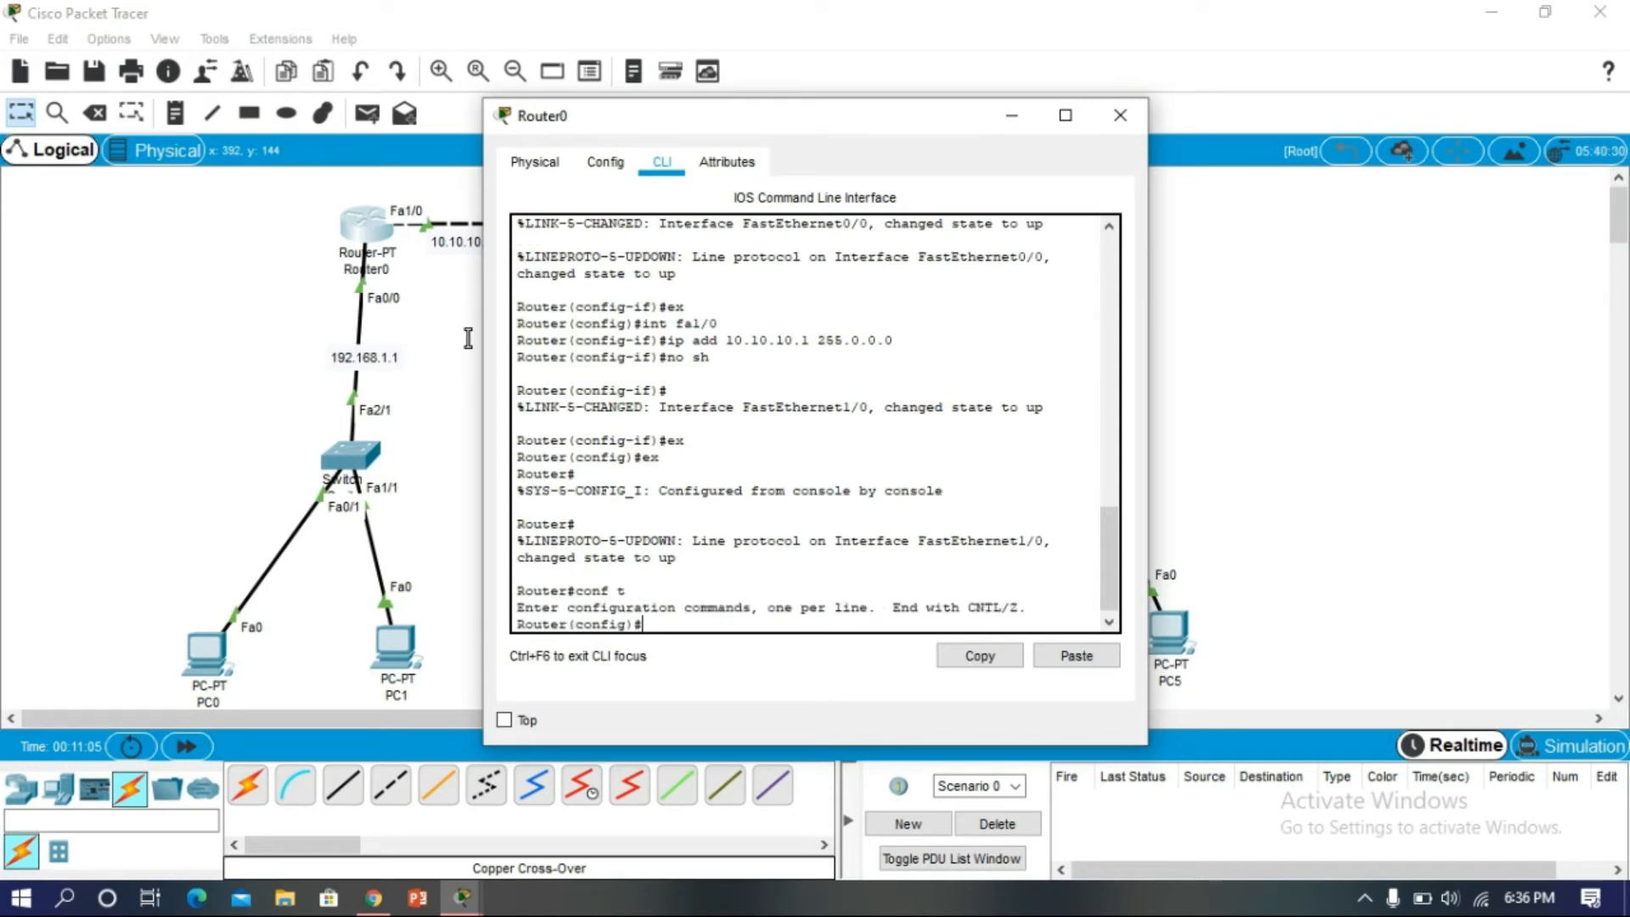
type("router ospf 1")
key("Return")
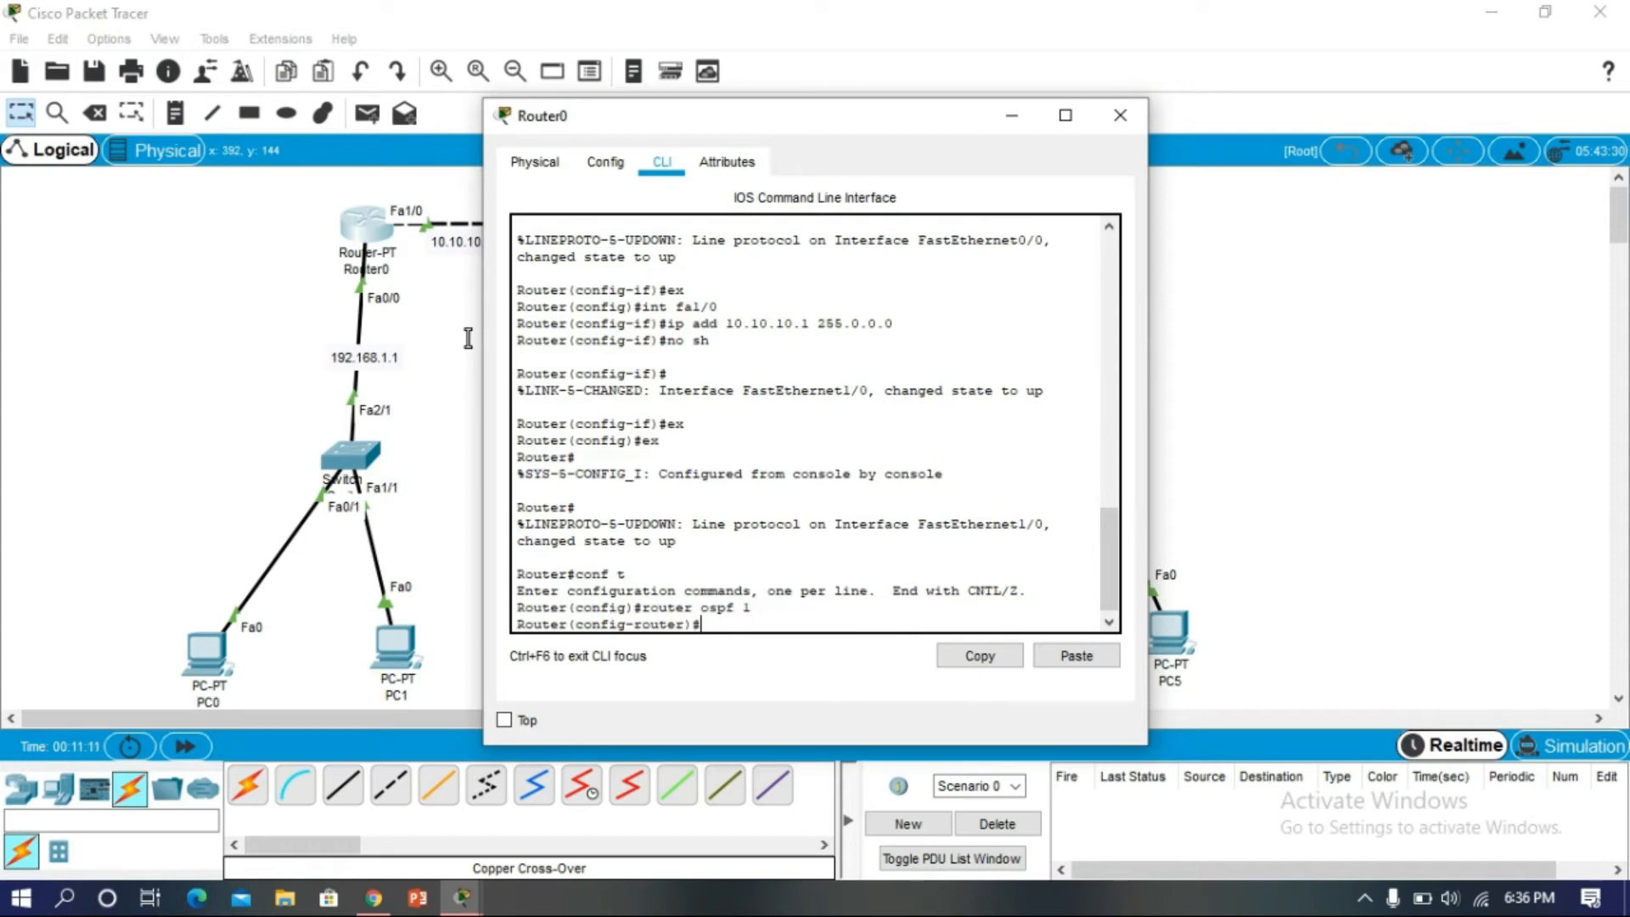
- Try to advertise network 192.168.1.0 with wildcard mask 0.0.0.255 in area 0 on Router0
type("me")
type("twork")
type(" 192.168")
type(".1.0 0")
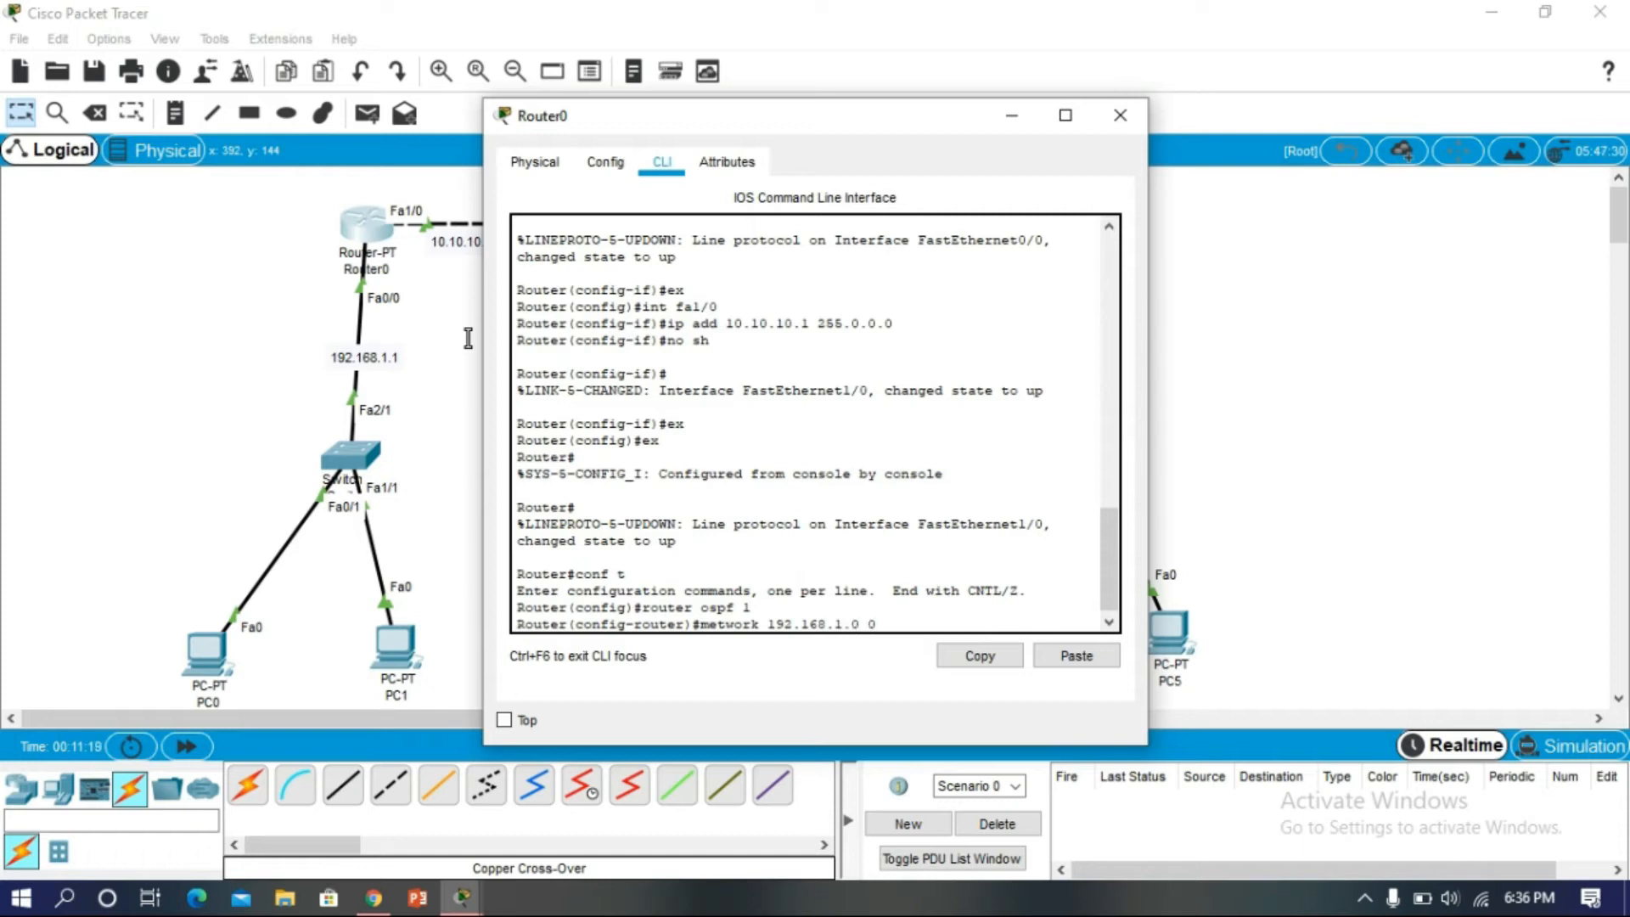
type(".0.0.255 area 0")
key("Return")
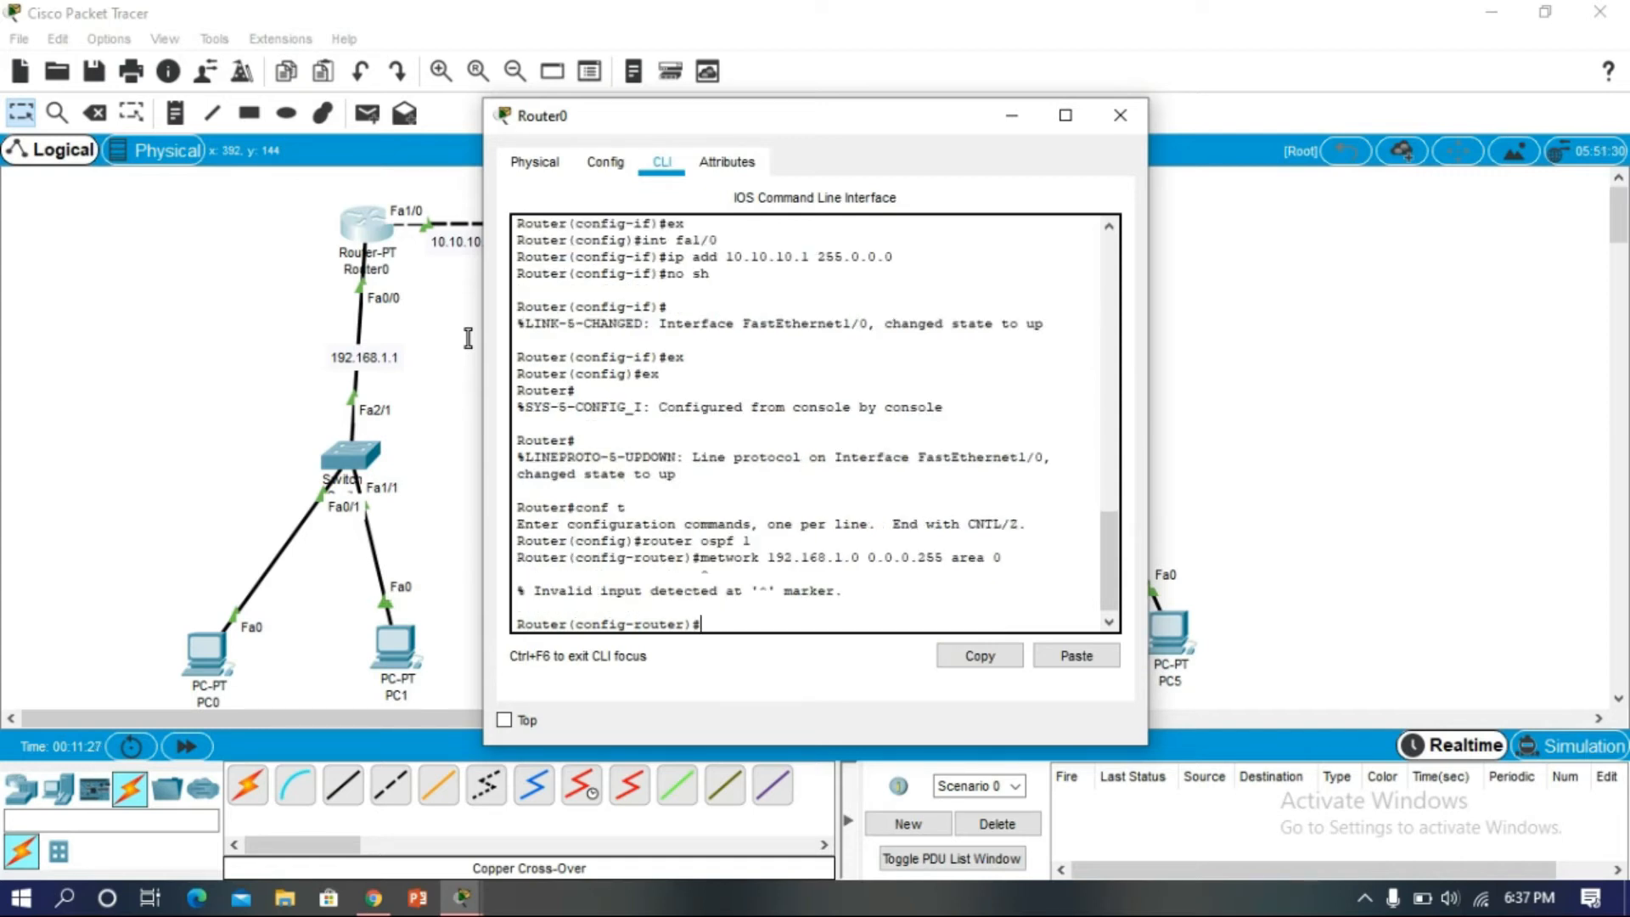
- Recall the misspelled network command, correct its first letter, and resubmit it for 192.168.1.0 0.0.0.255 area 0
key("Up")
key("Left")
key("Left")
key("Left")
key("Left")
key("Left")
key("Left")
key("Left")
key("Left")
key("Left")
key("Left")
key("Left")
key("Left")
key("Left")
key("BackSpace")
type("n")
key("Return")
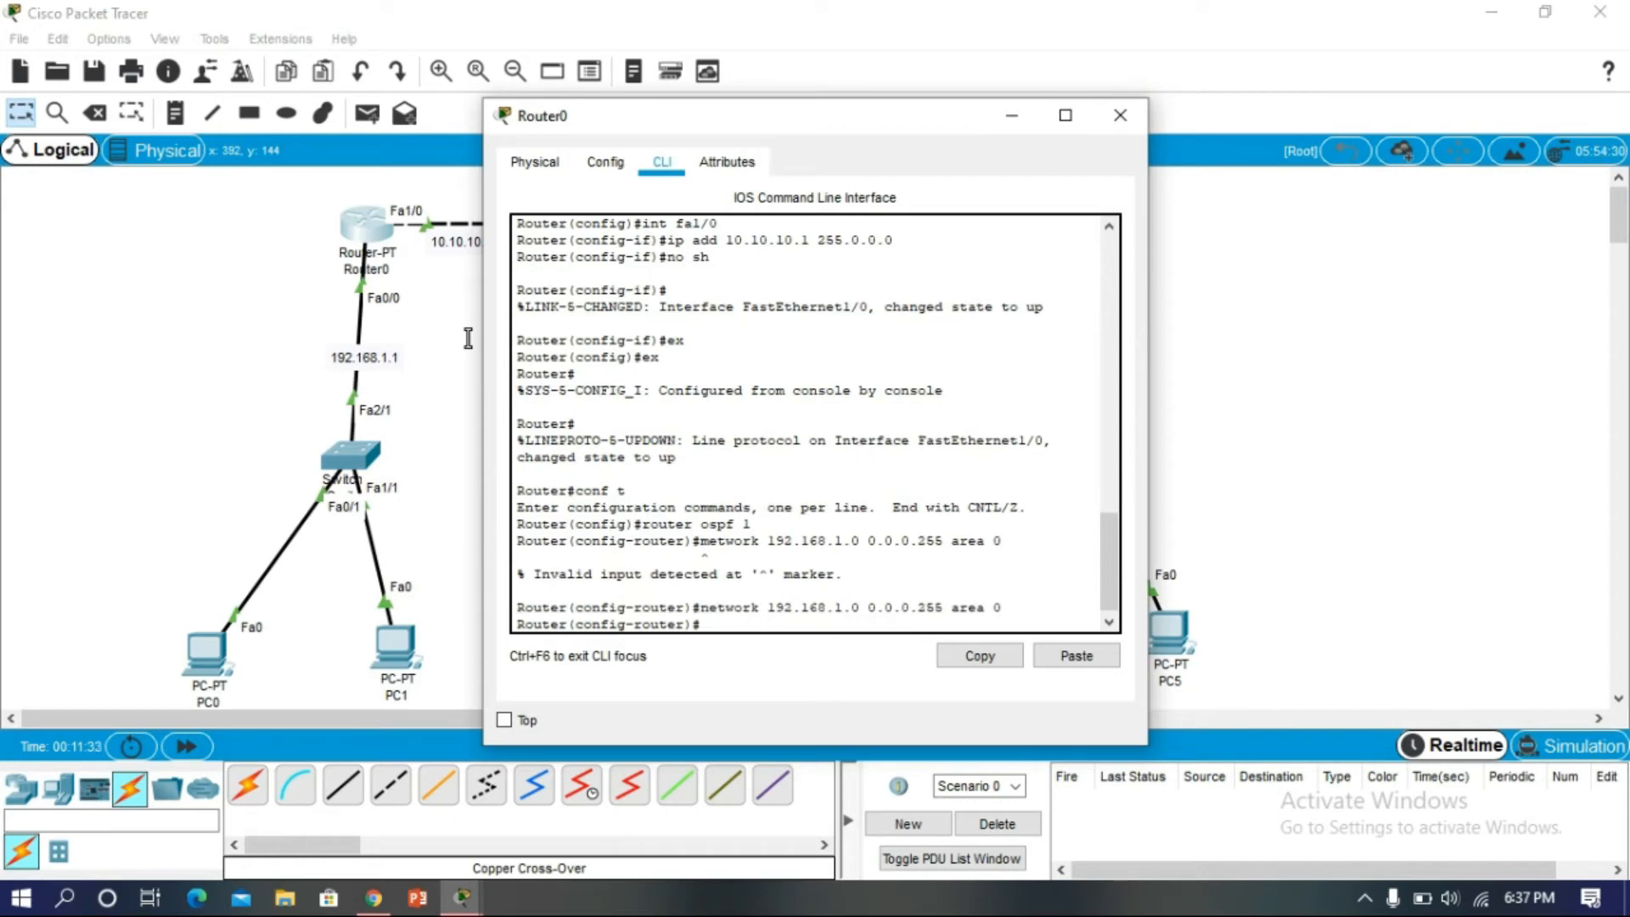
- Advertise network 10.10.10.0 with wildcard mask 0.0.0.3 in area 0 on Router0, then end configuration mode and close the router's window
type("network")
type(" 10.10.10.0 ")
type("0.")
type(" 0.0")
type(".0.")
type("3 area")
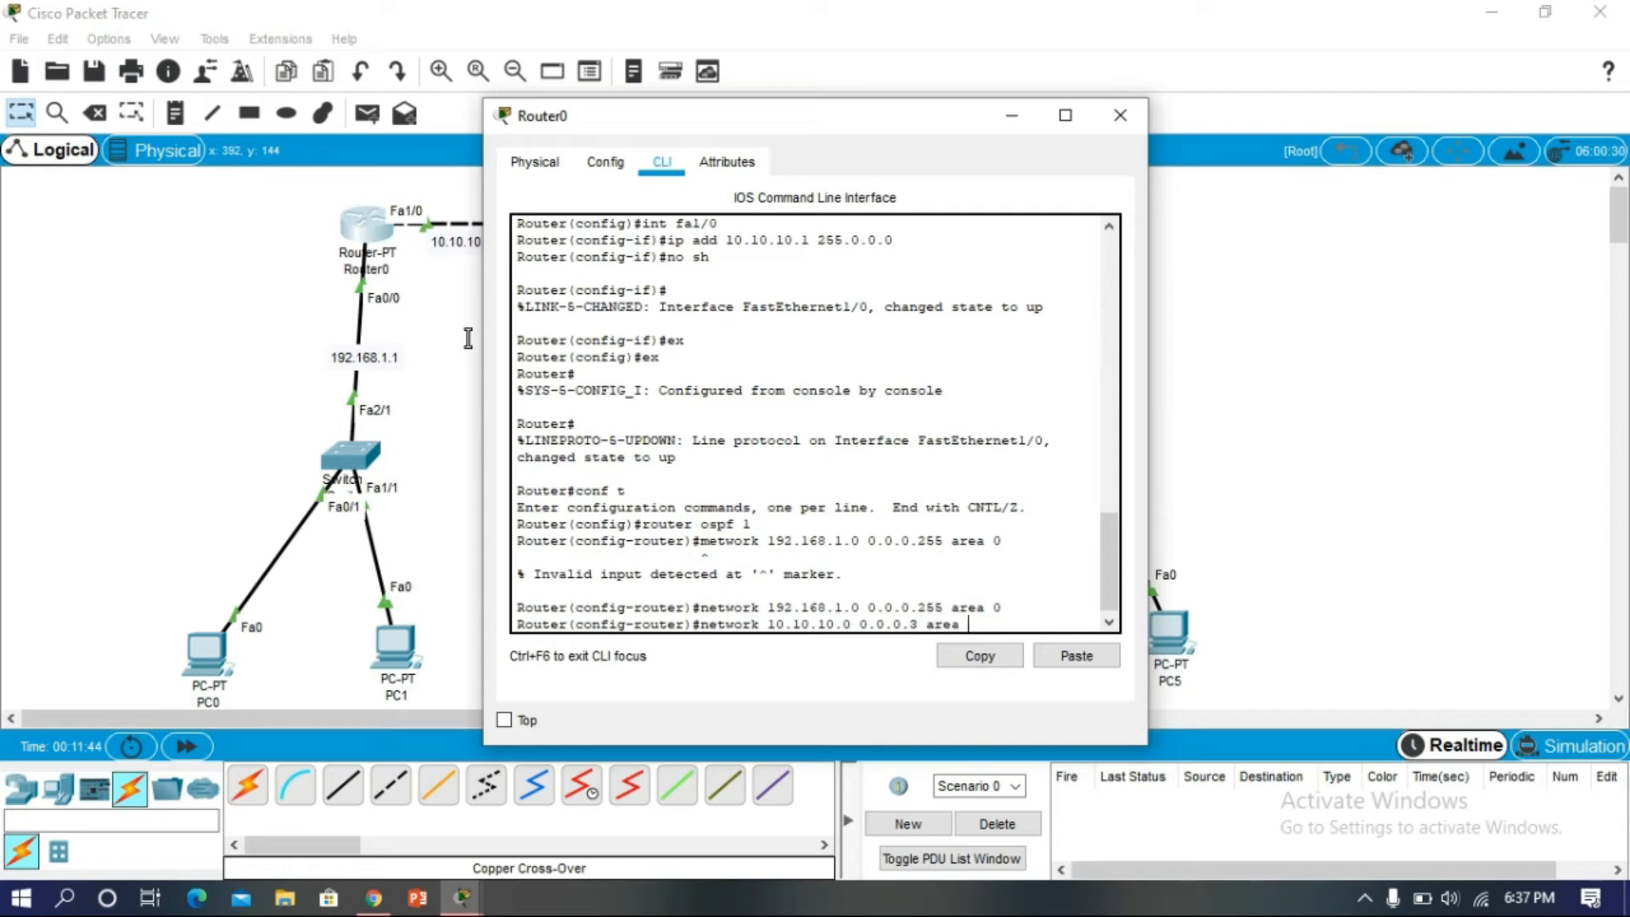
type(" 0")
key("Return")
type("end")
key("Return")
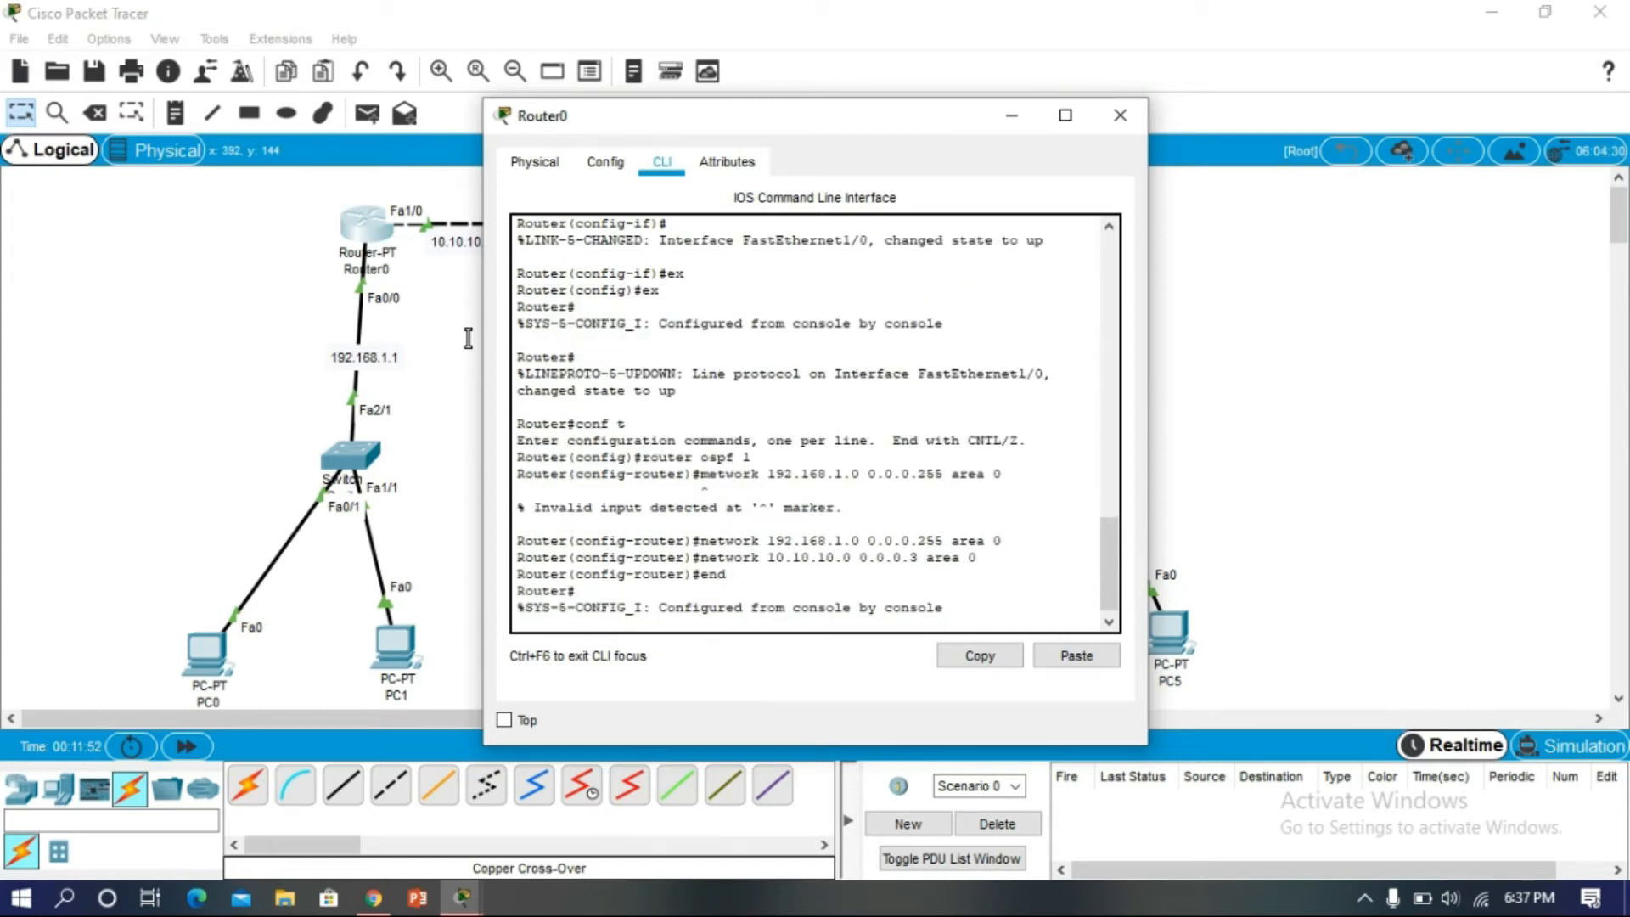
key("Return")
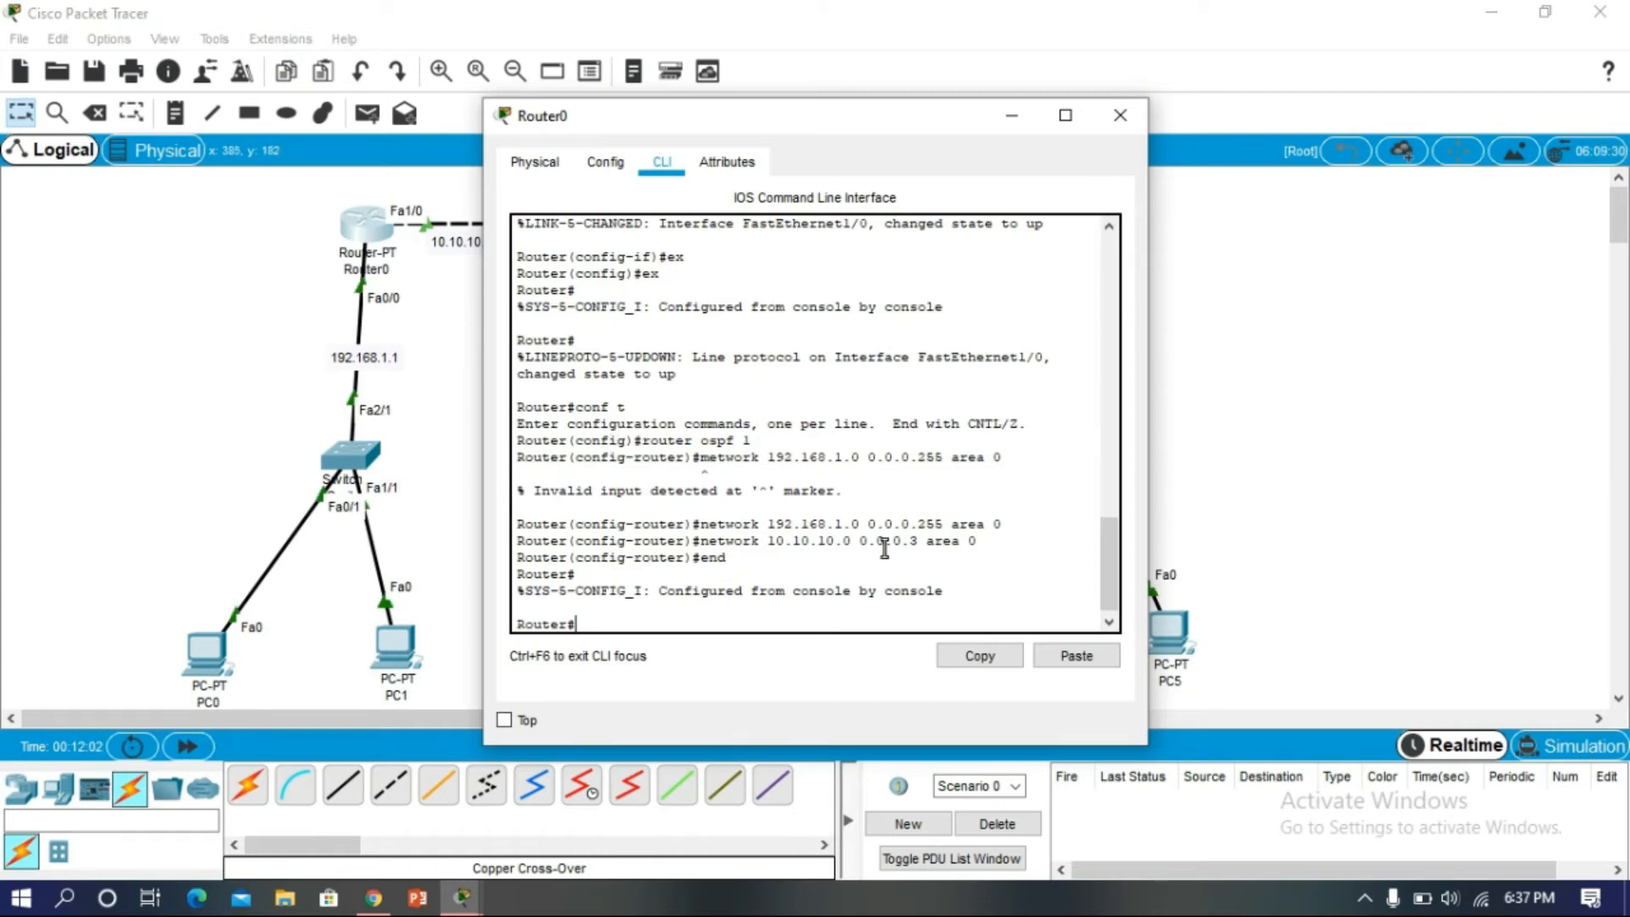
left_click_drag(945, 590, 659, 592)
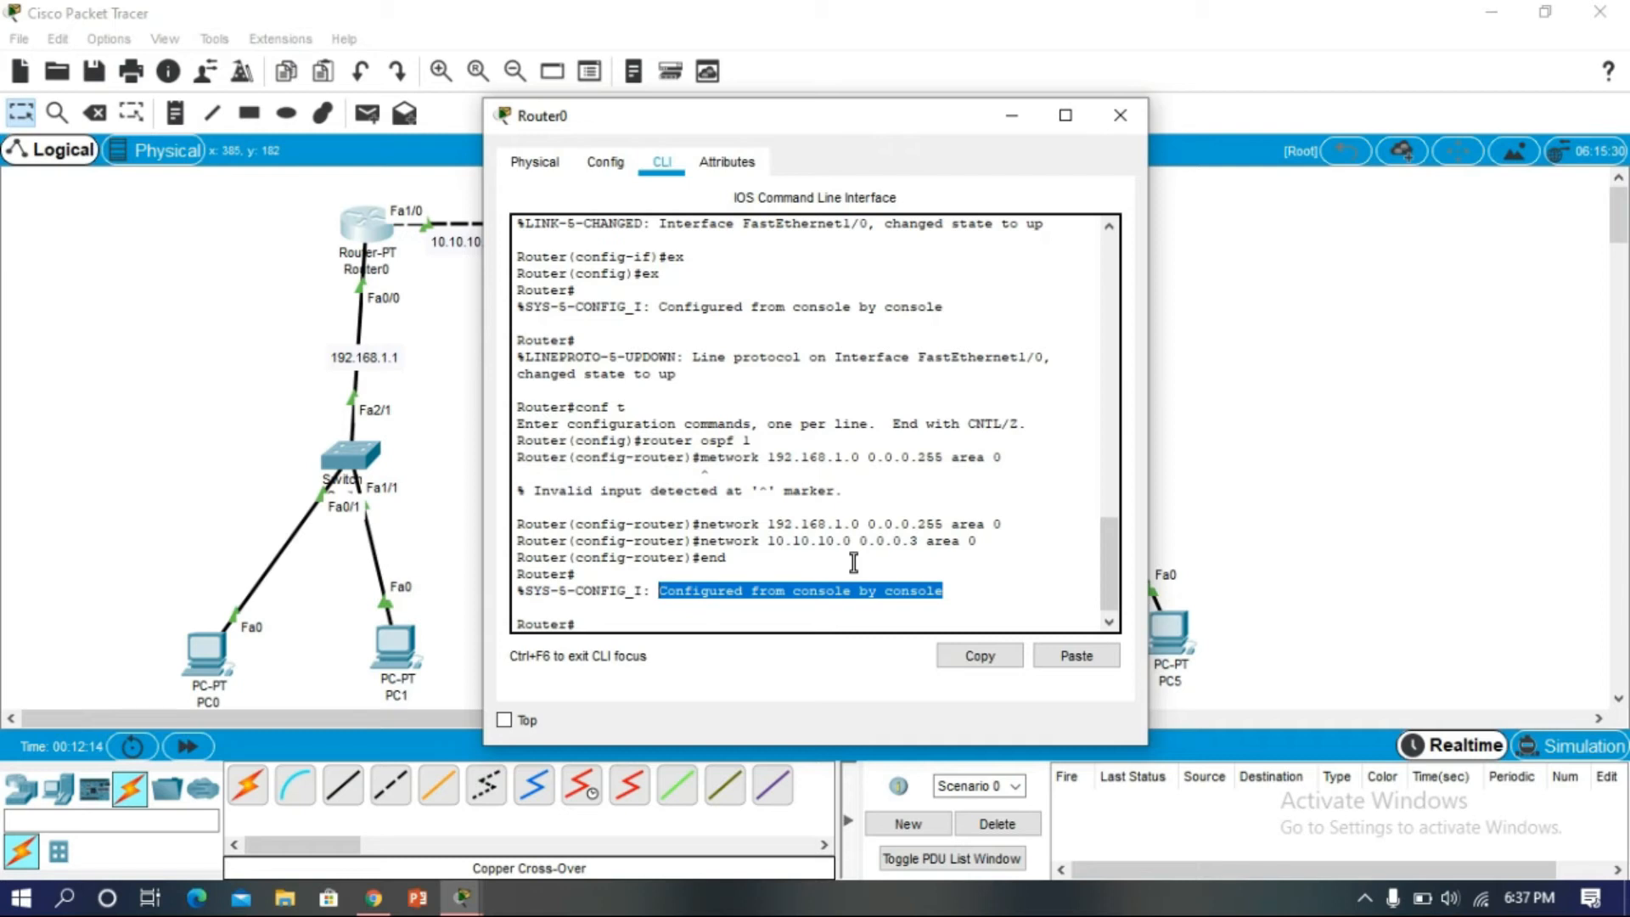
left_click(1144, 121)
- On Router1's command line, start OSPF process 2 and advertise network 192.168.2.0 with wildcard mask 0.0.0.255 in area 0
left_click(732, 219)
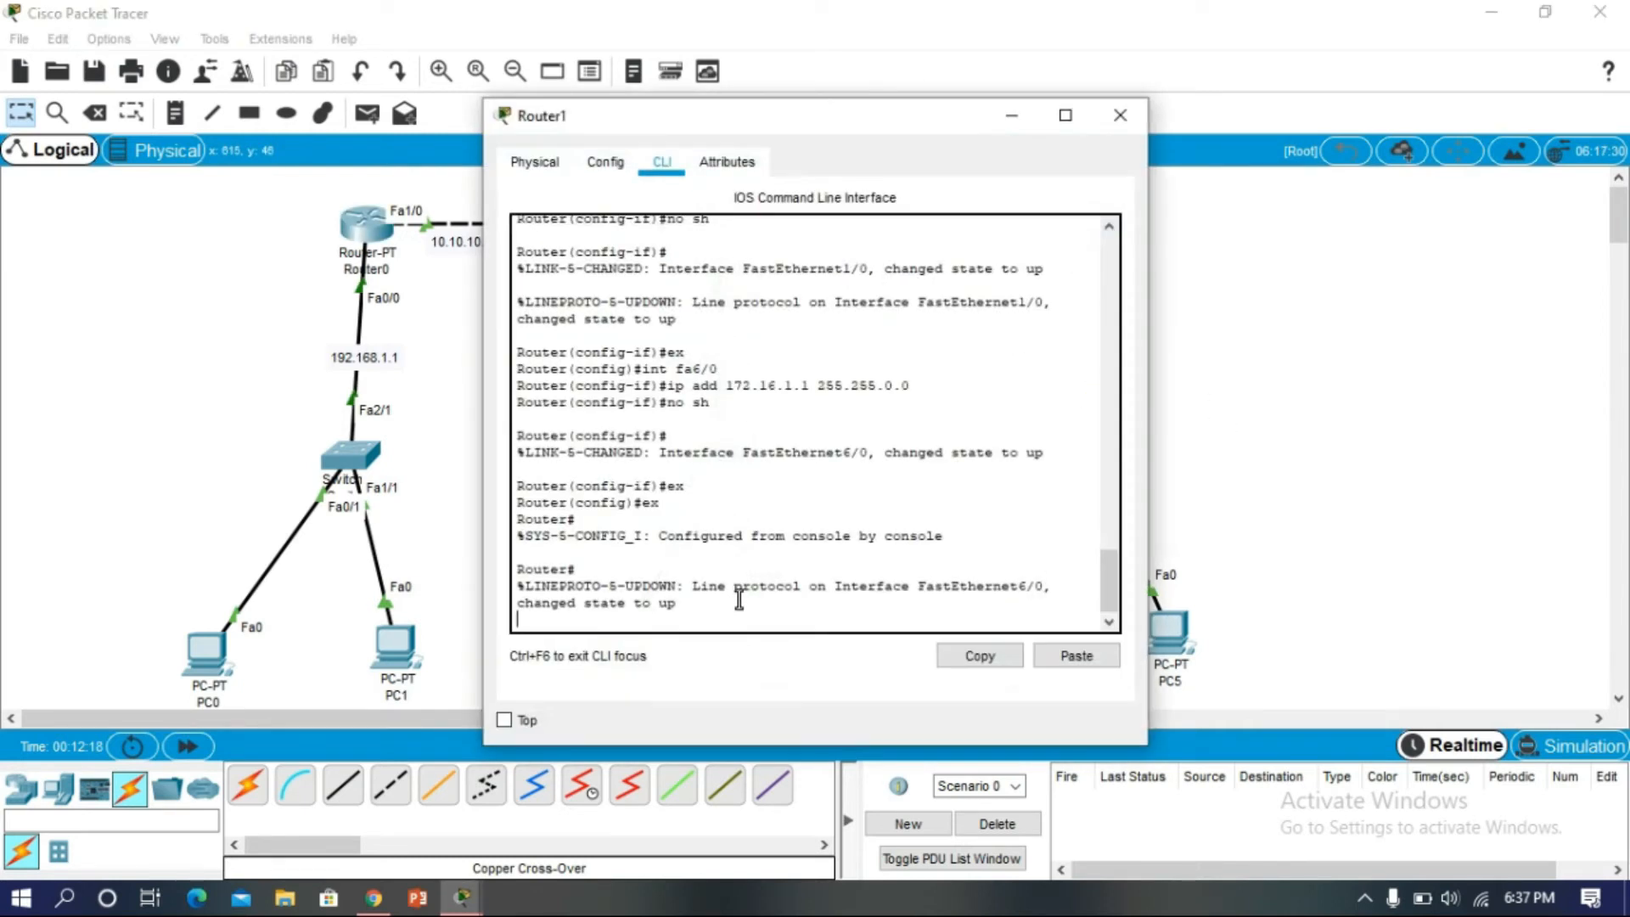
key("Return")
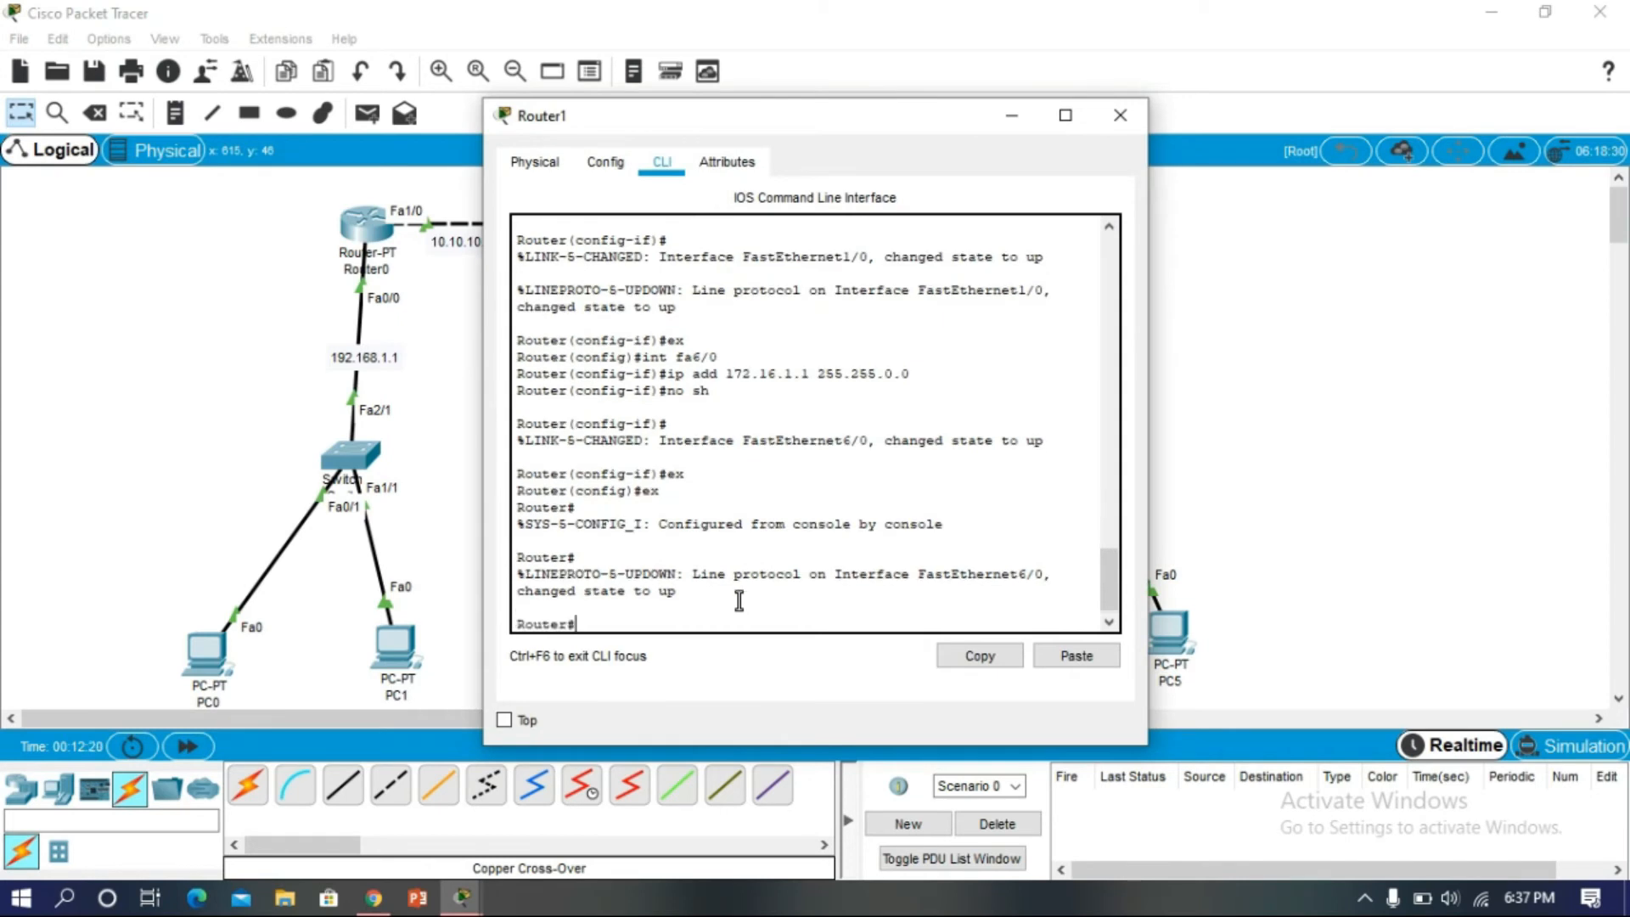
type("conf t")
key("Return")
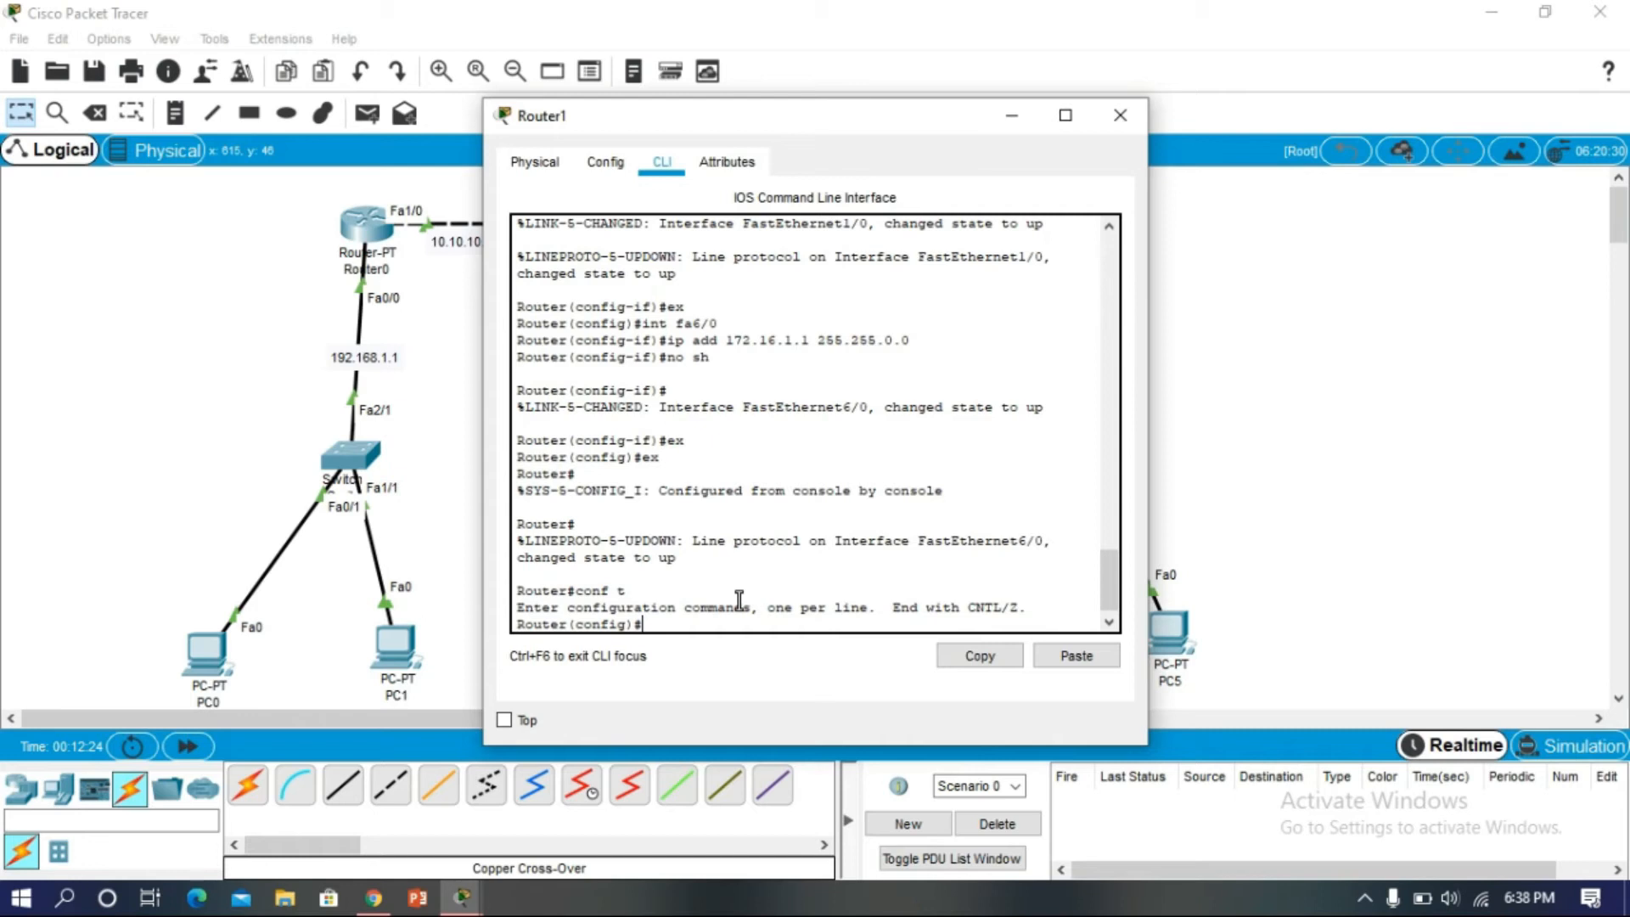
type("router ospf 2")
key("Return")
type("network 192.")
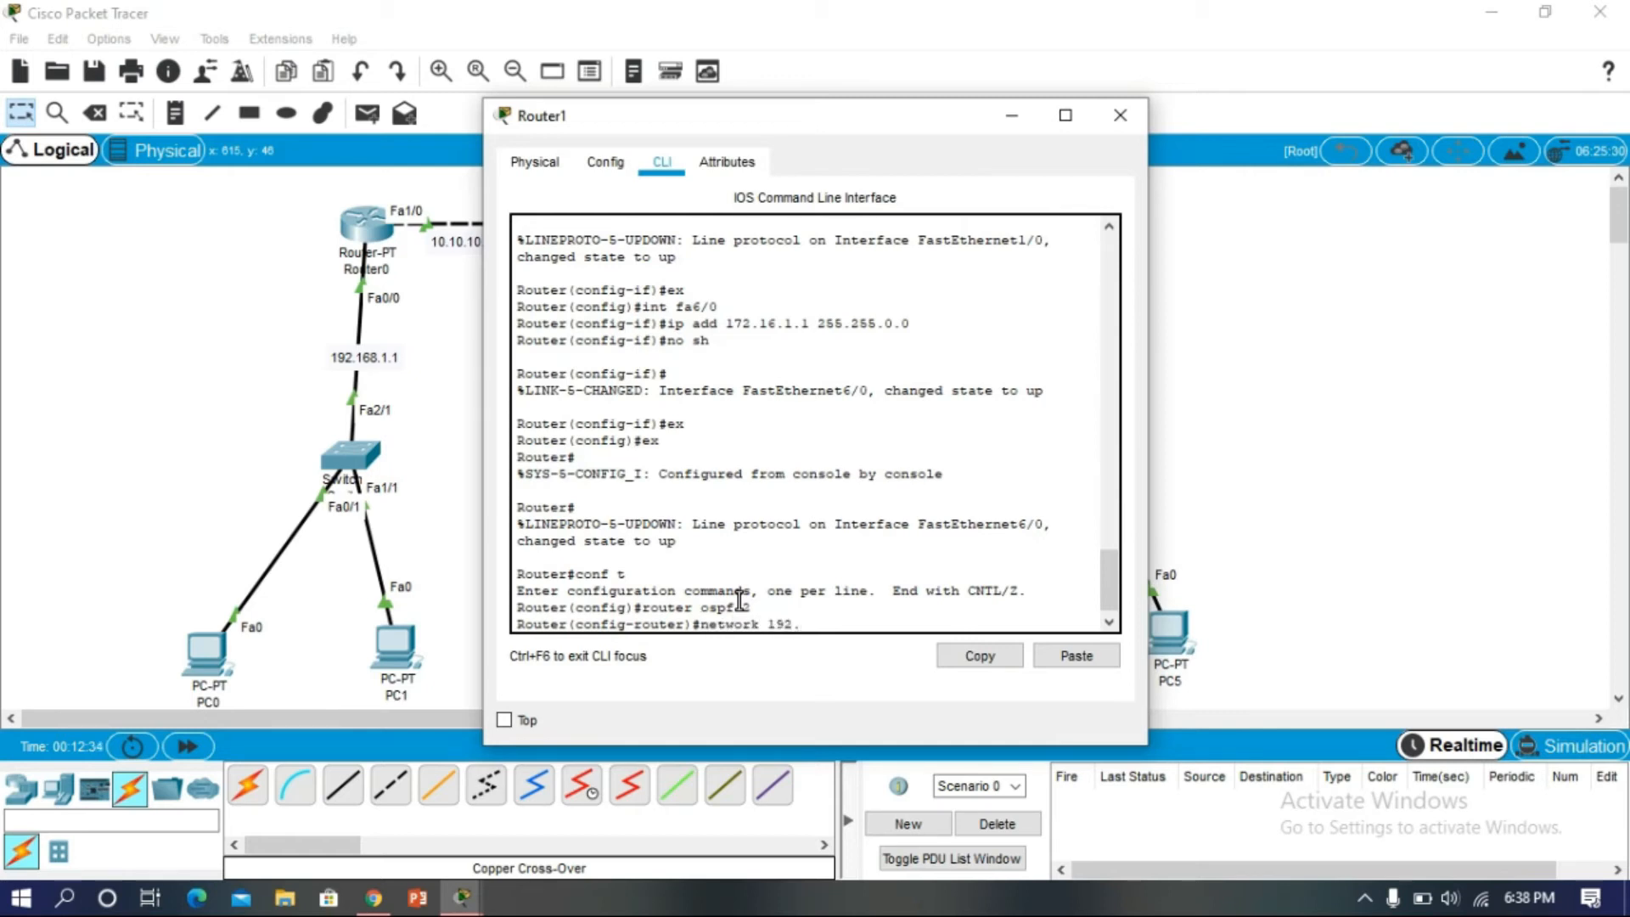
type("168.2.0 0.0.0.255 area 0")
key("Return")
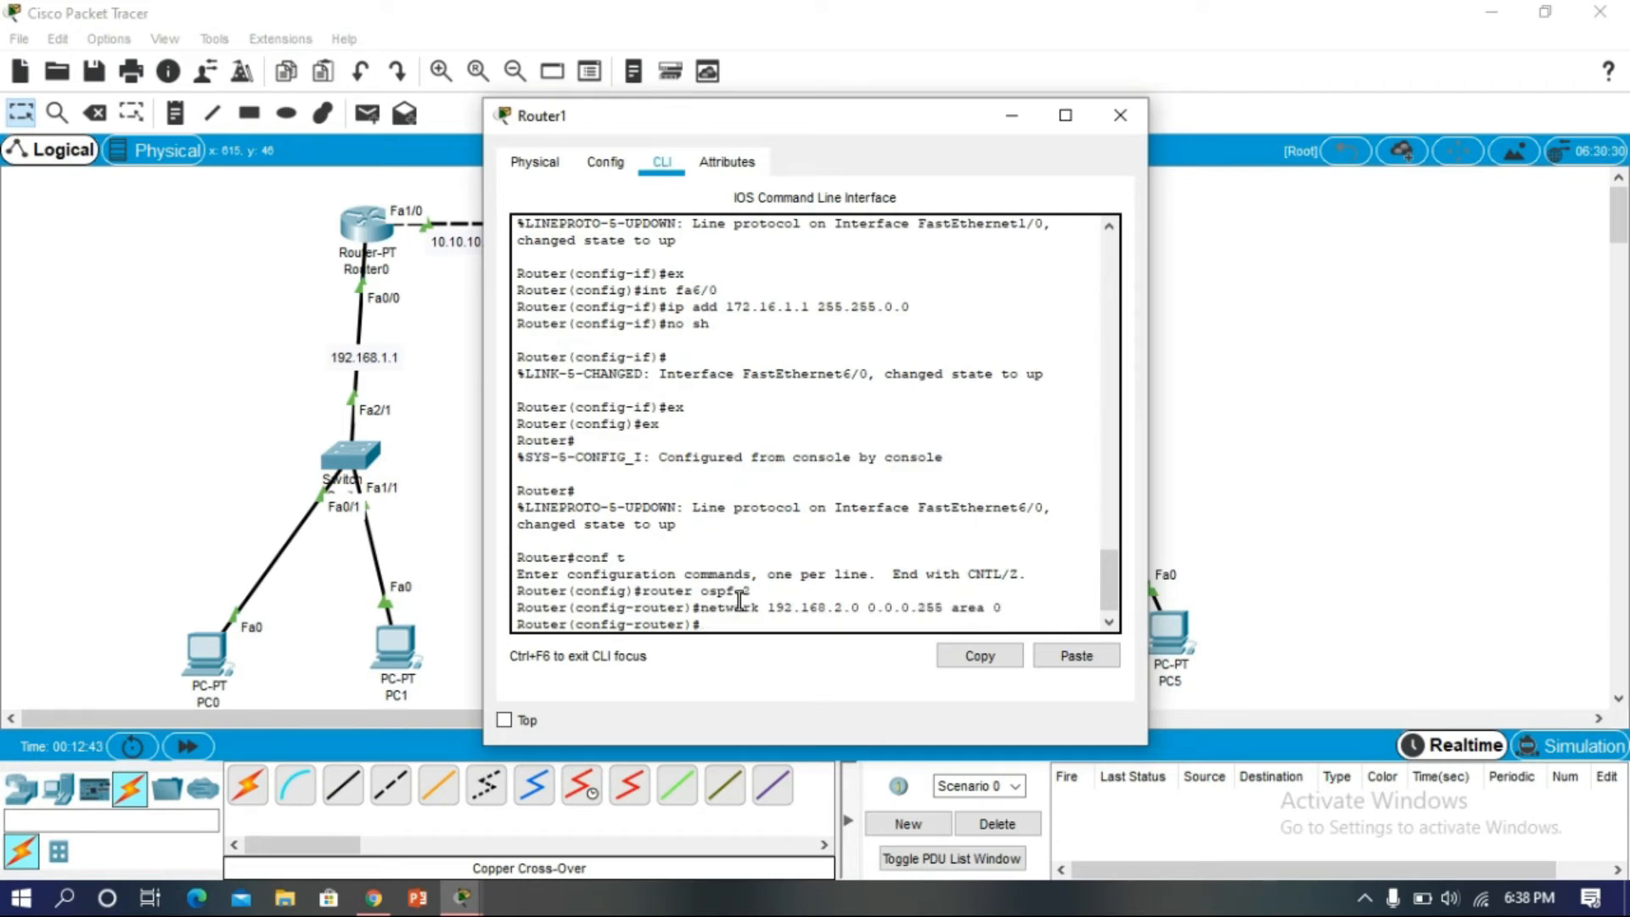
- Advertise network 10.10.10.0 with wildcard mask 0.0.0.3 in area 0 on Router1 and end configuration mode
type("network 10.10.10.0 0.0.0.3 area")
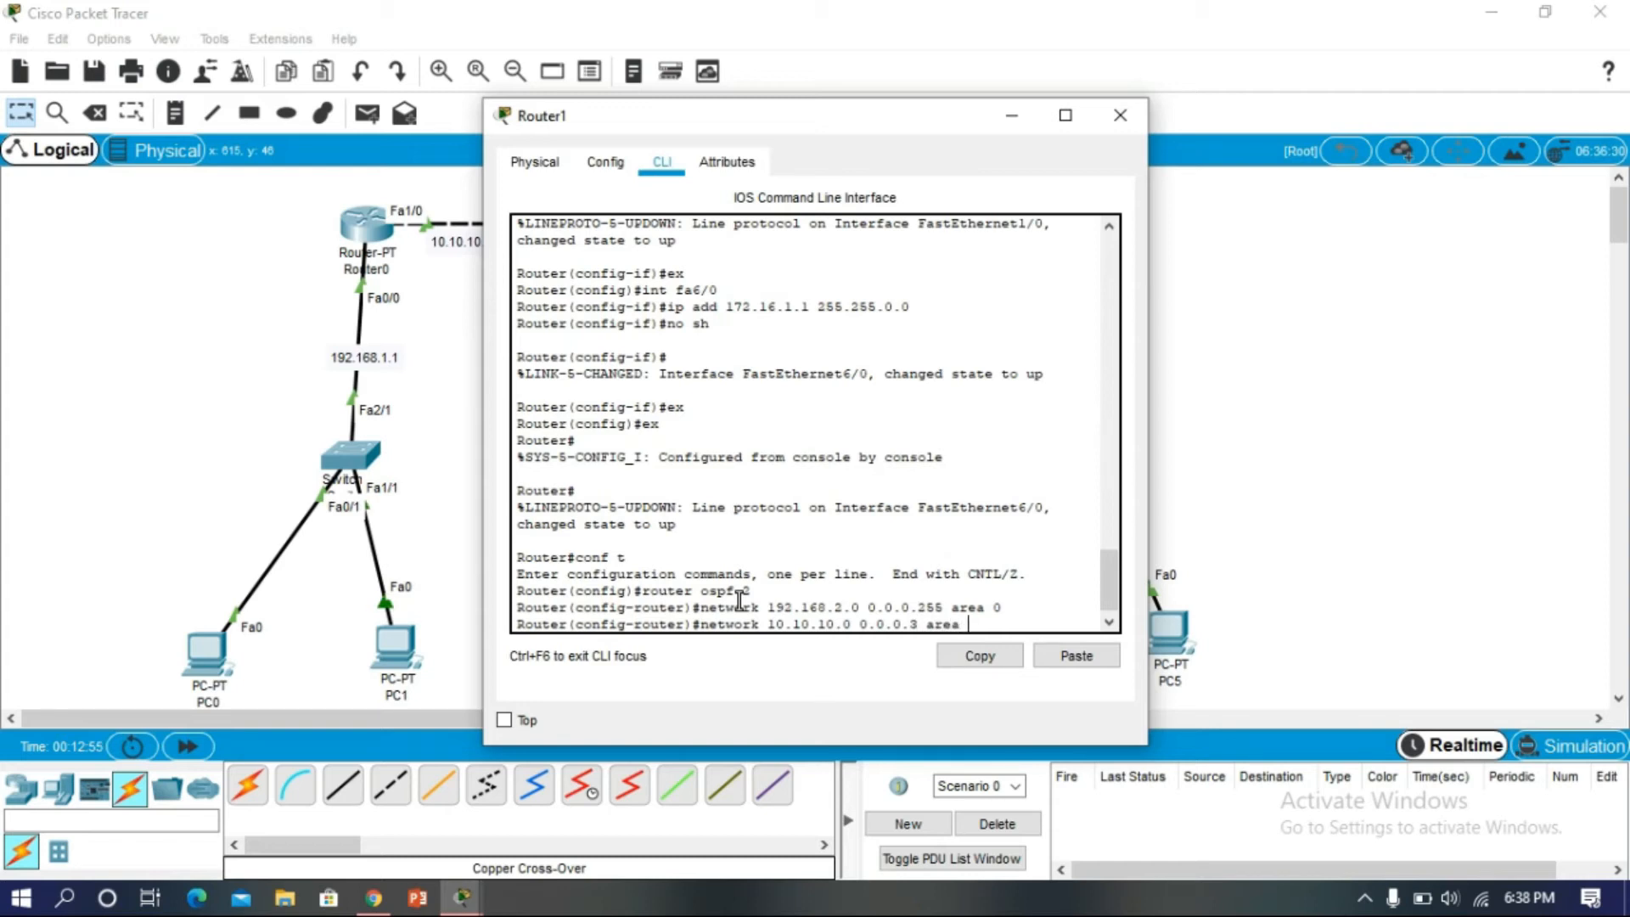
type(" 0")
key("Return")
type("end")
key("Return")
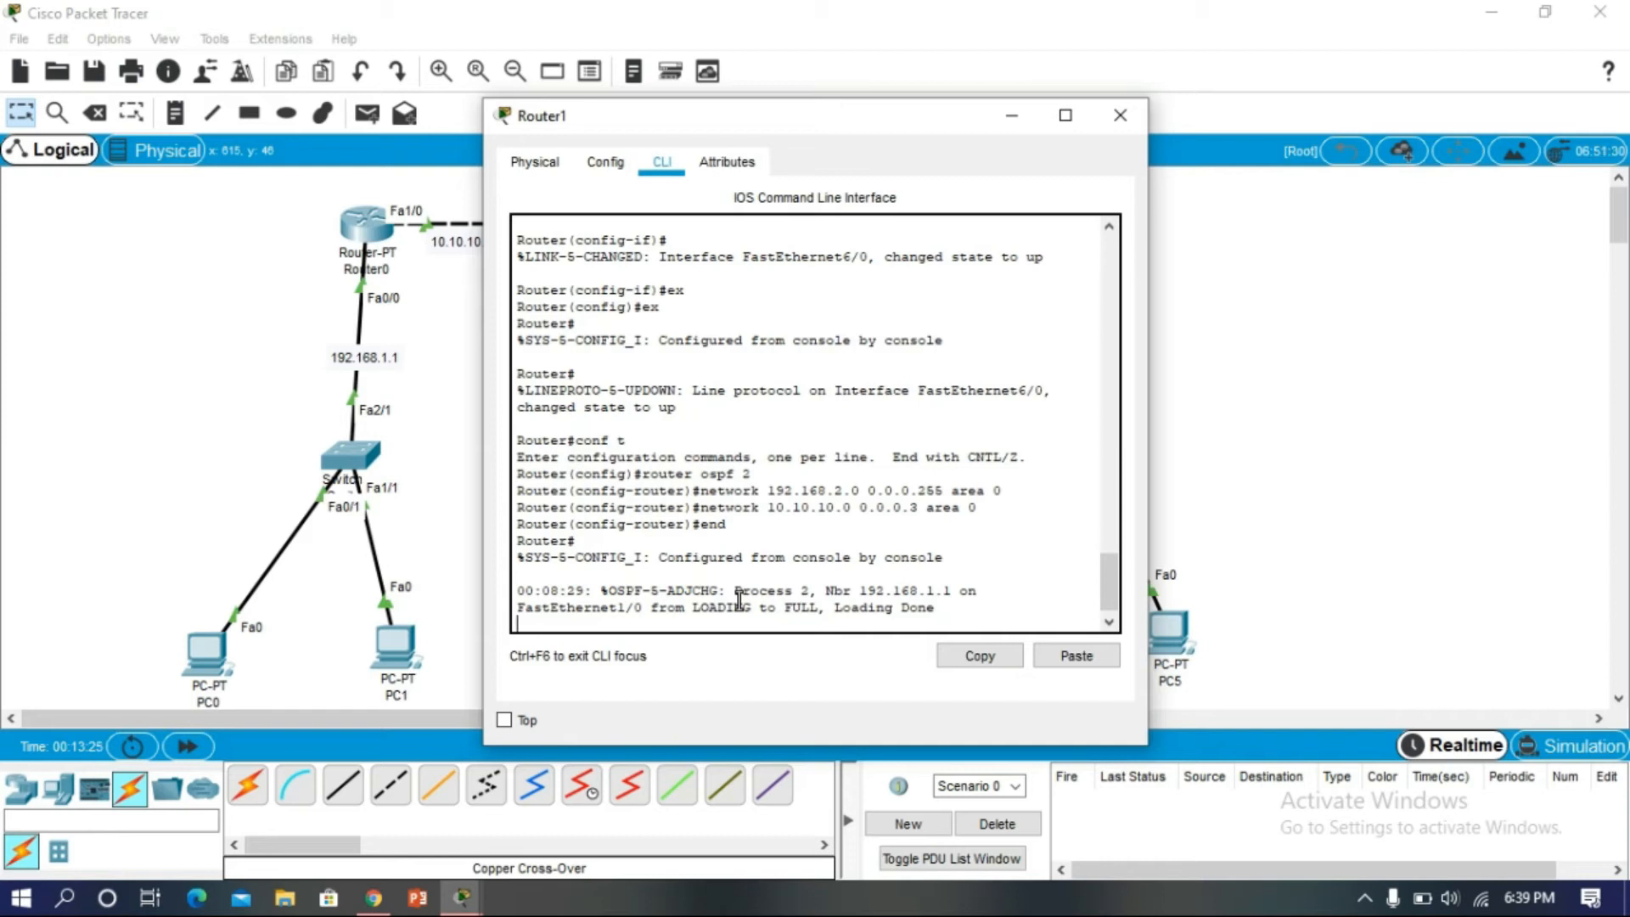
key("Return")
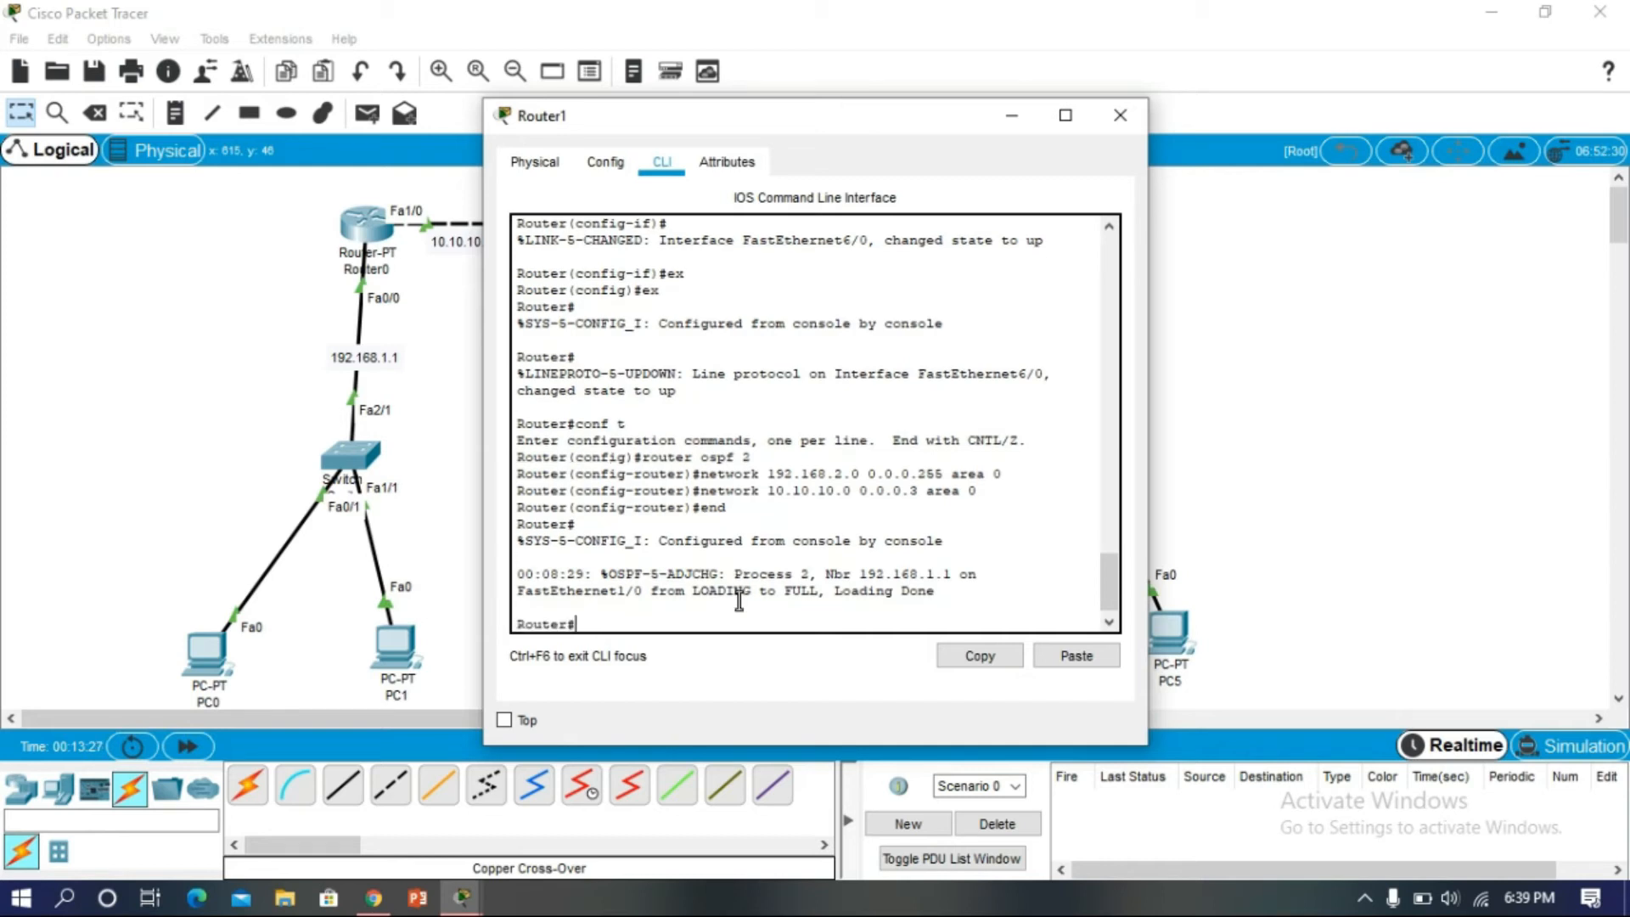
- Re-enter OSPF process 2 on Router1, advertise network 172.16.1.0 with wildcard mask 0.0.0.3 in area 0, and end configuration mode
type("conf t")
key("Return")
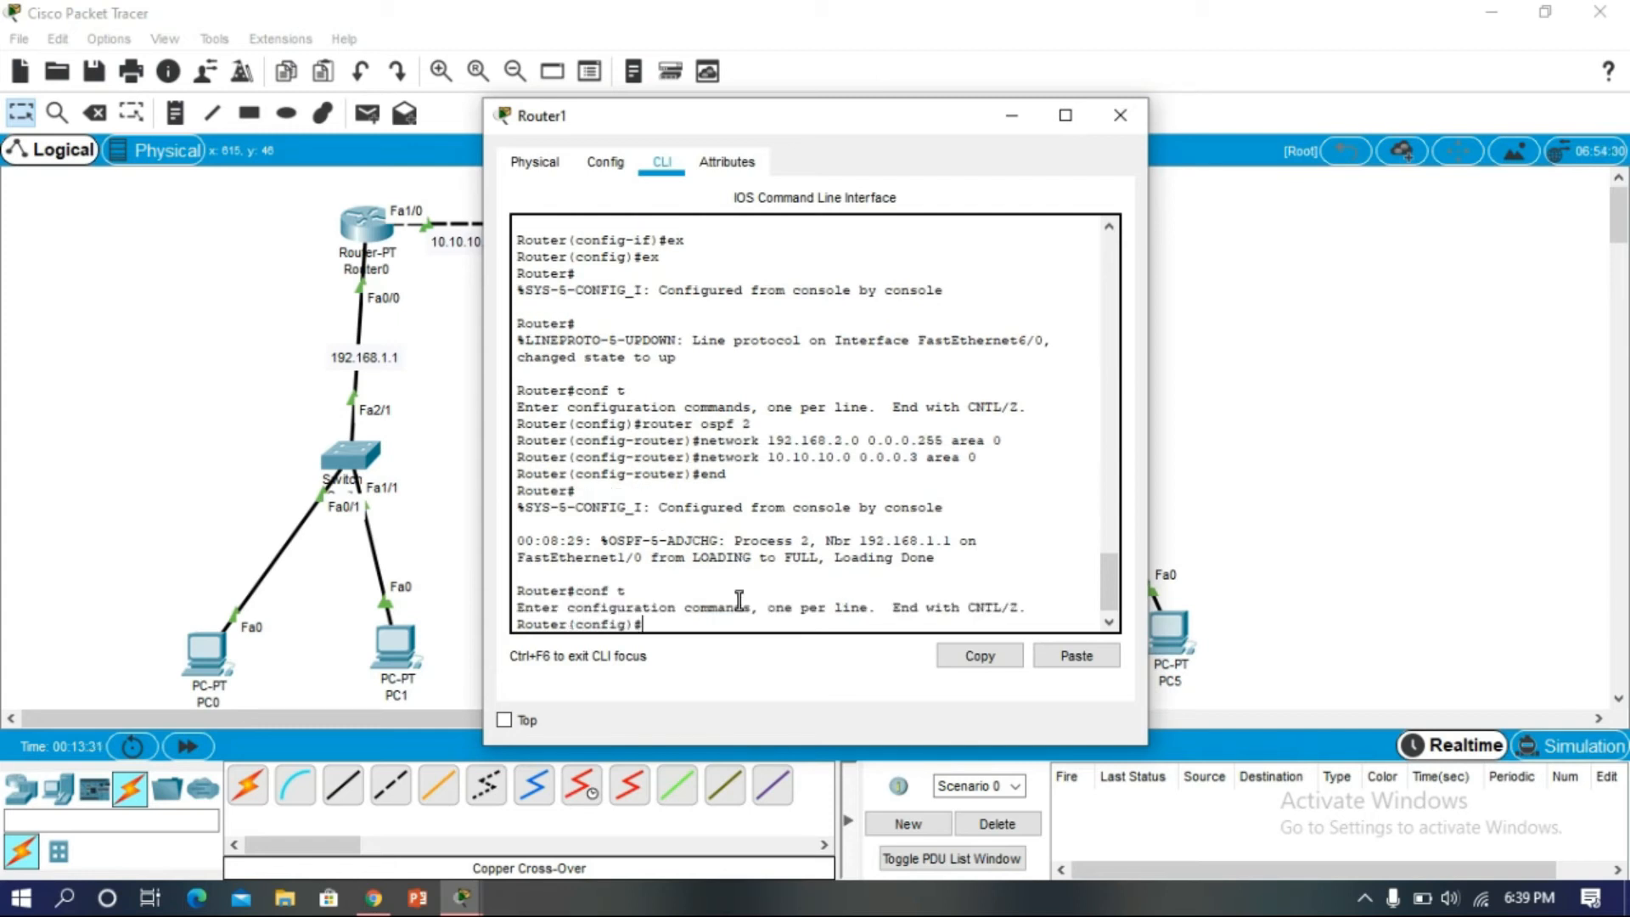
type("router ospf 2")
key("Return")
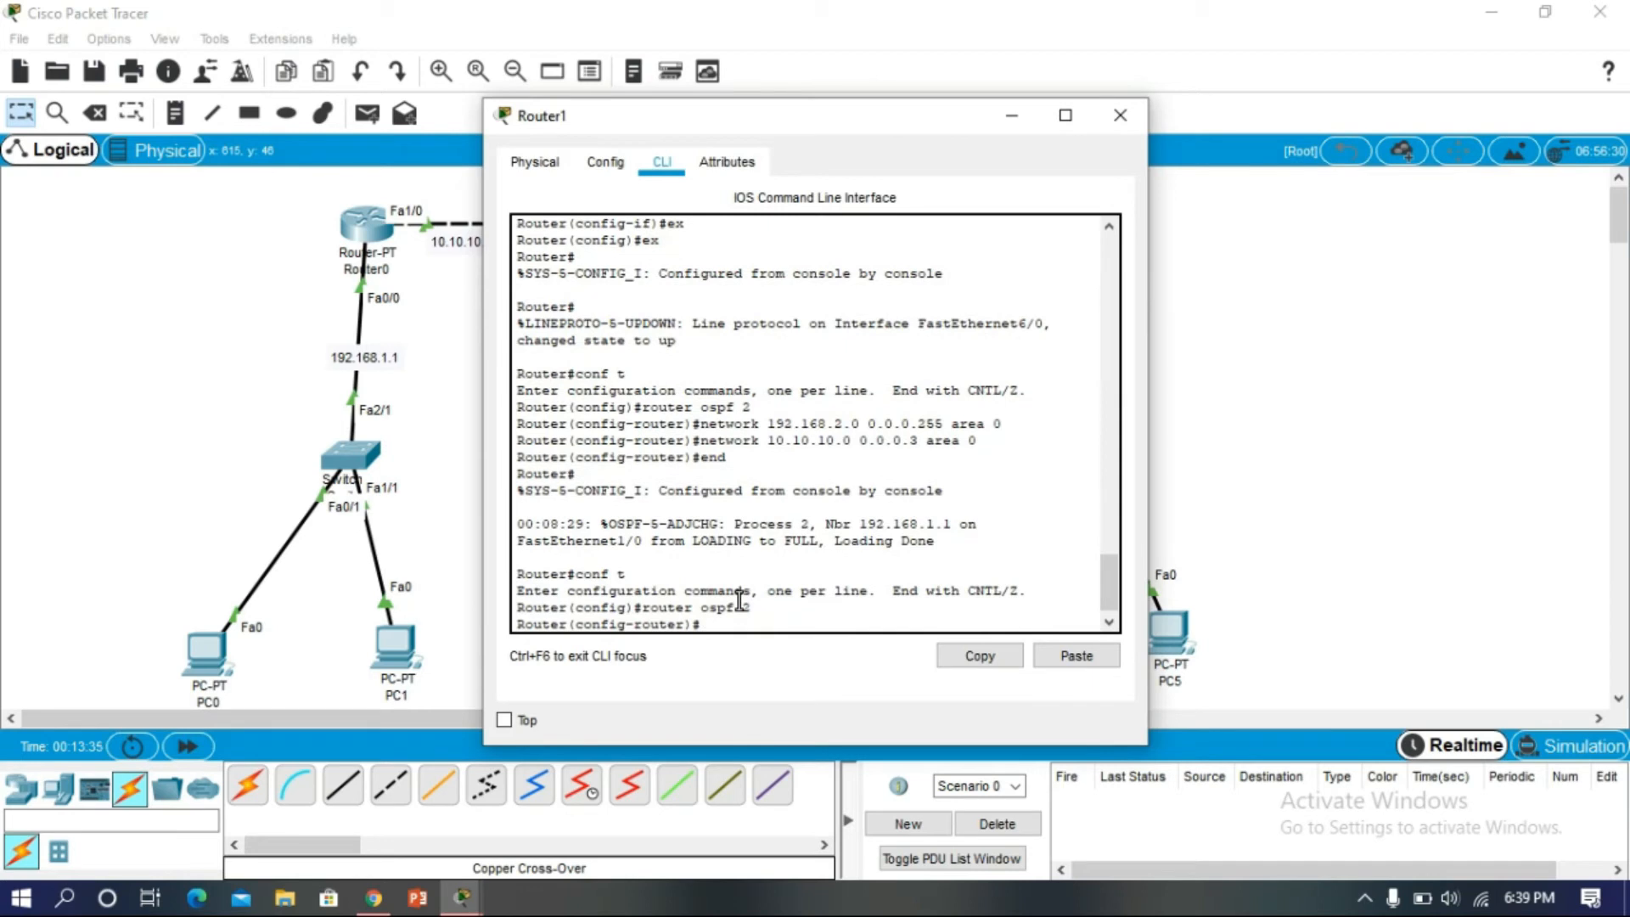
type("network 172.16.1.0")
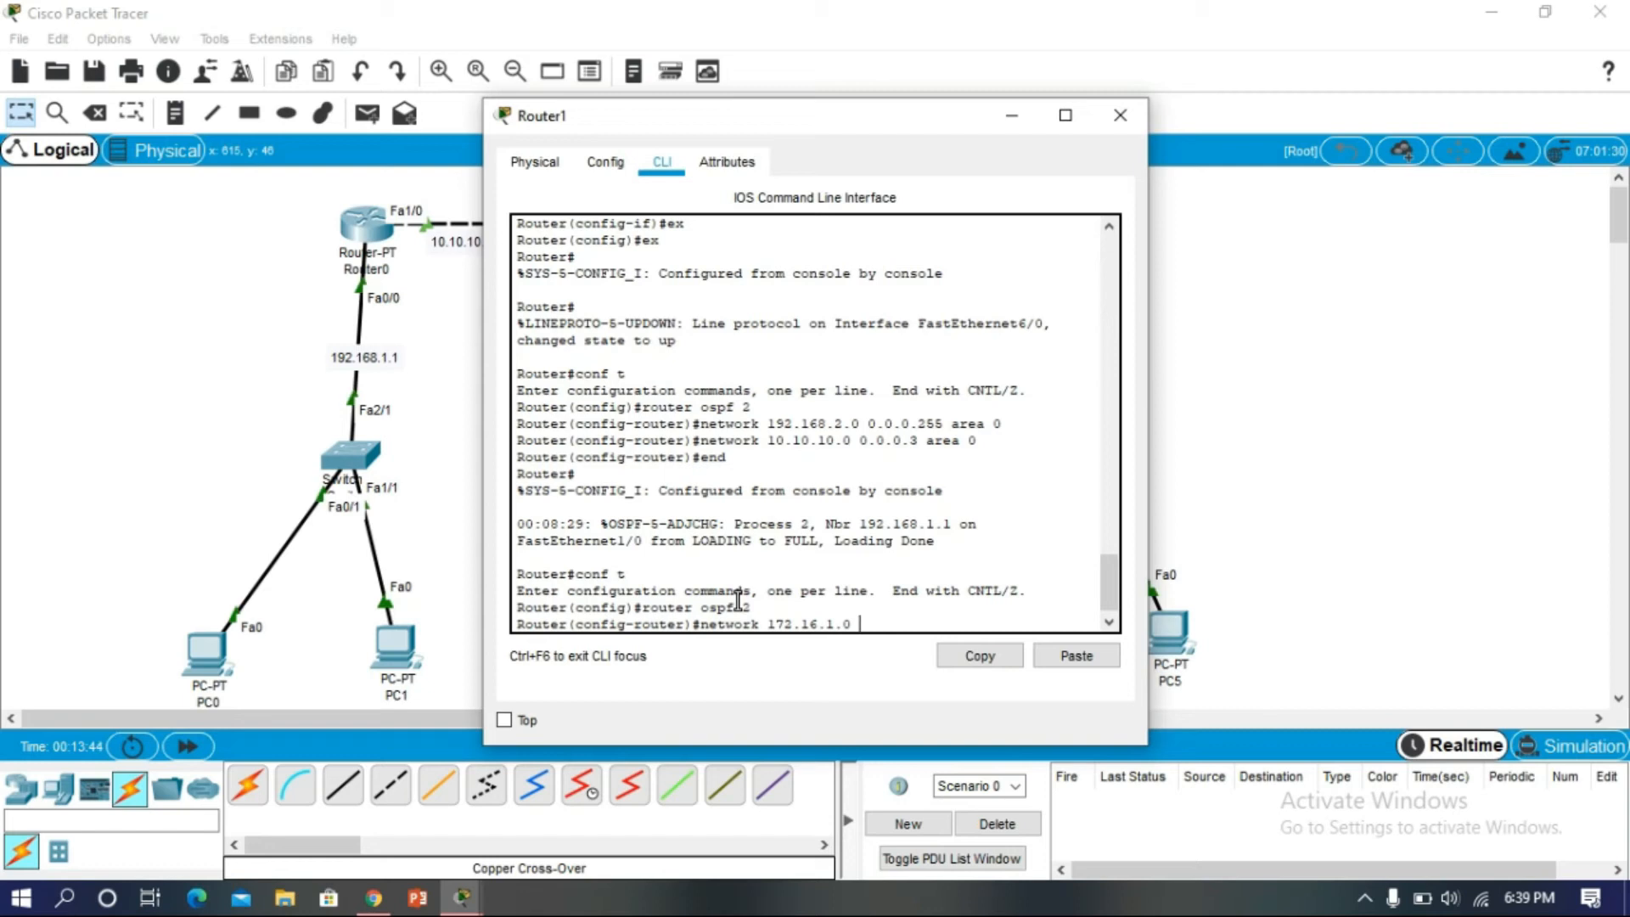
type(" 0.0.0.3 area 0")
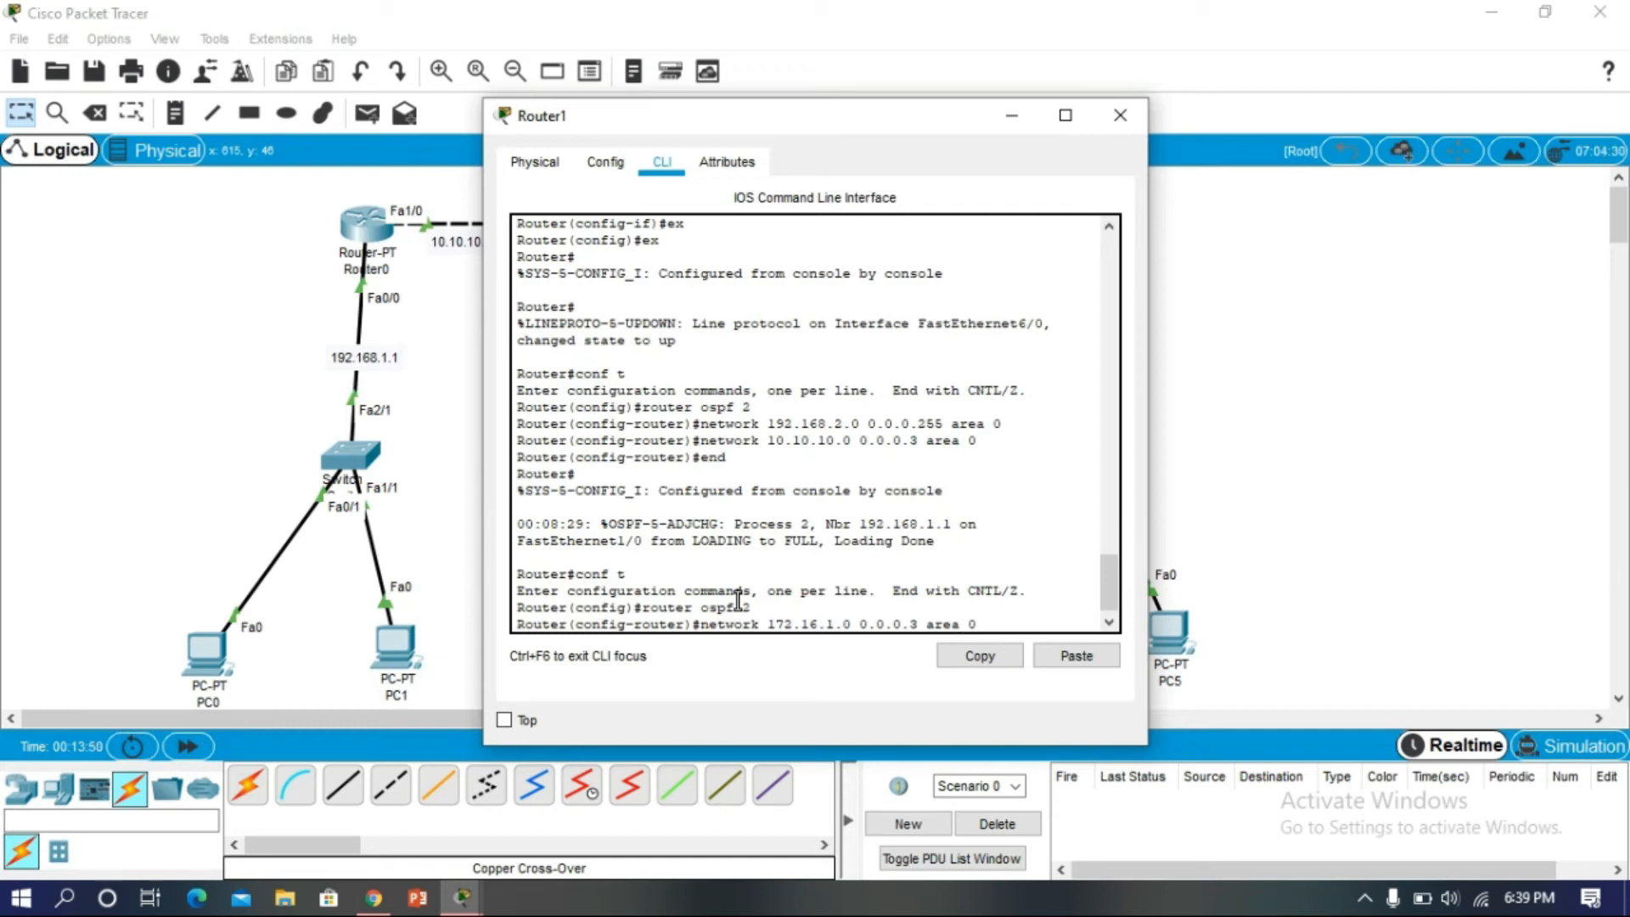
key("Return")
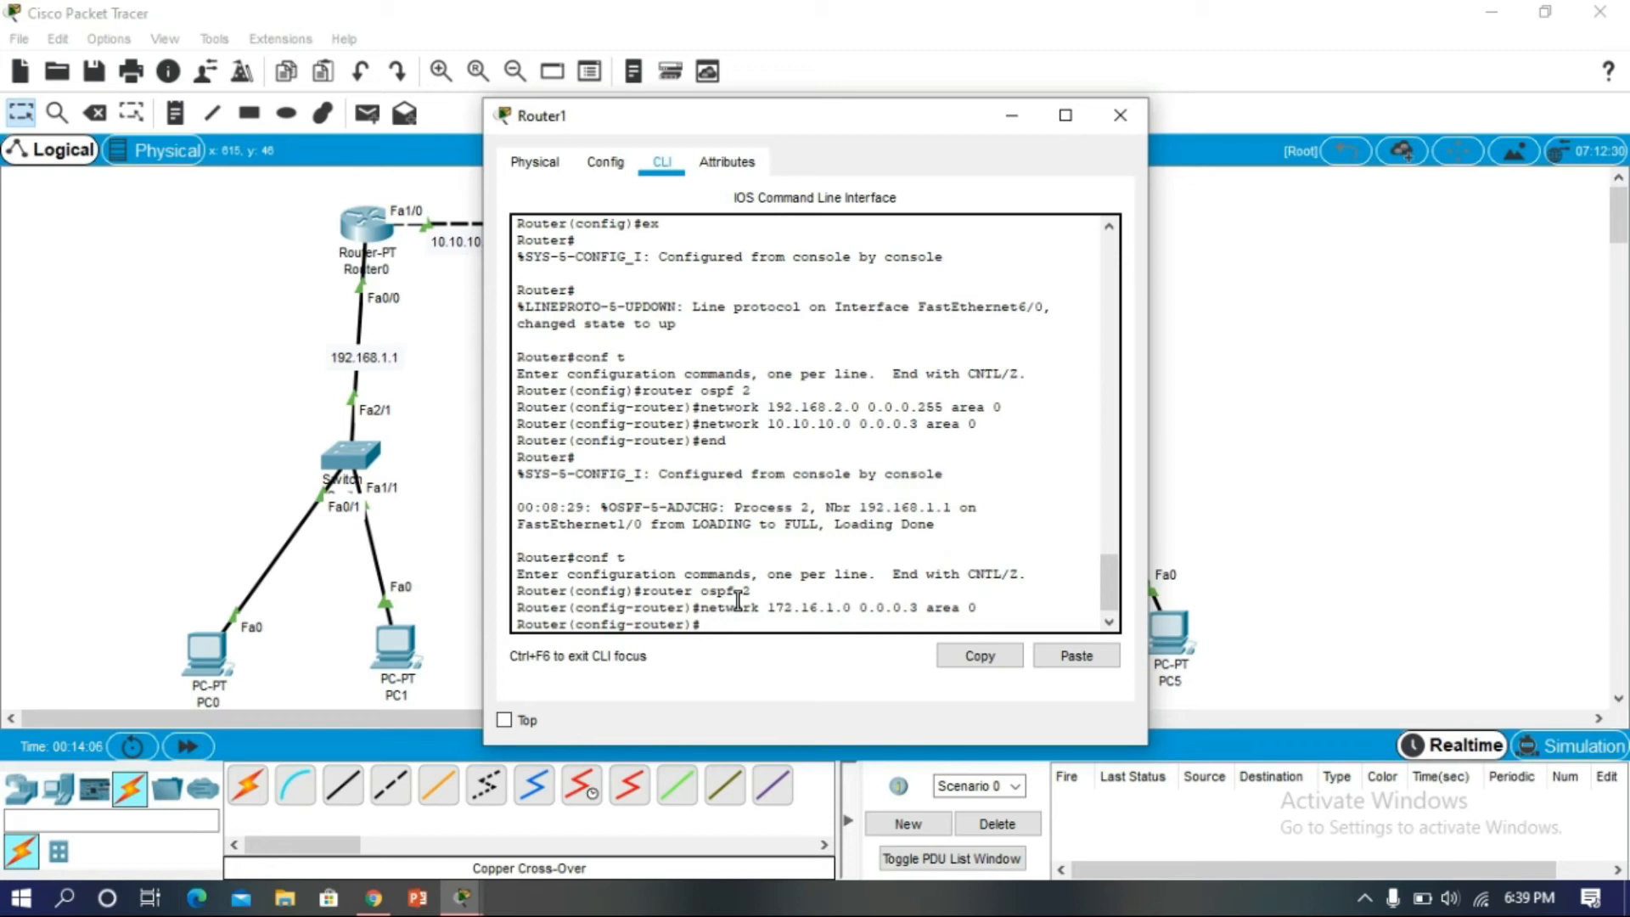
type("end")
key("Return")
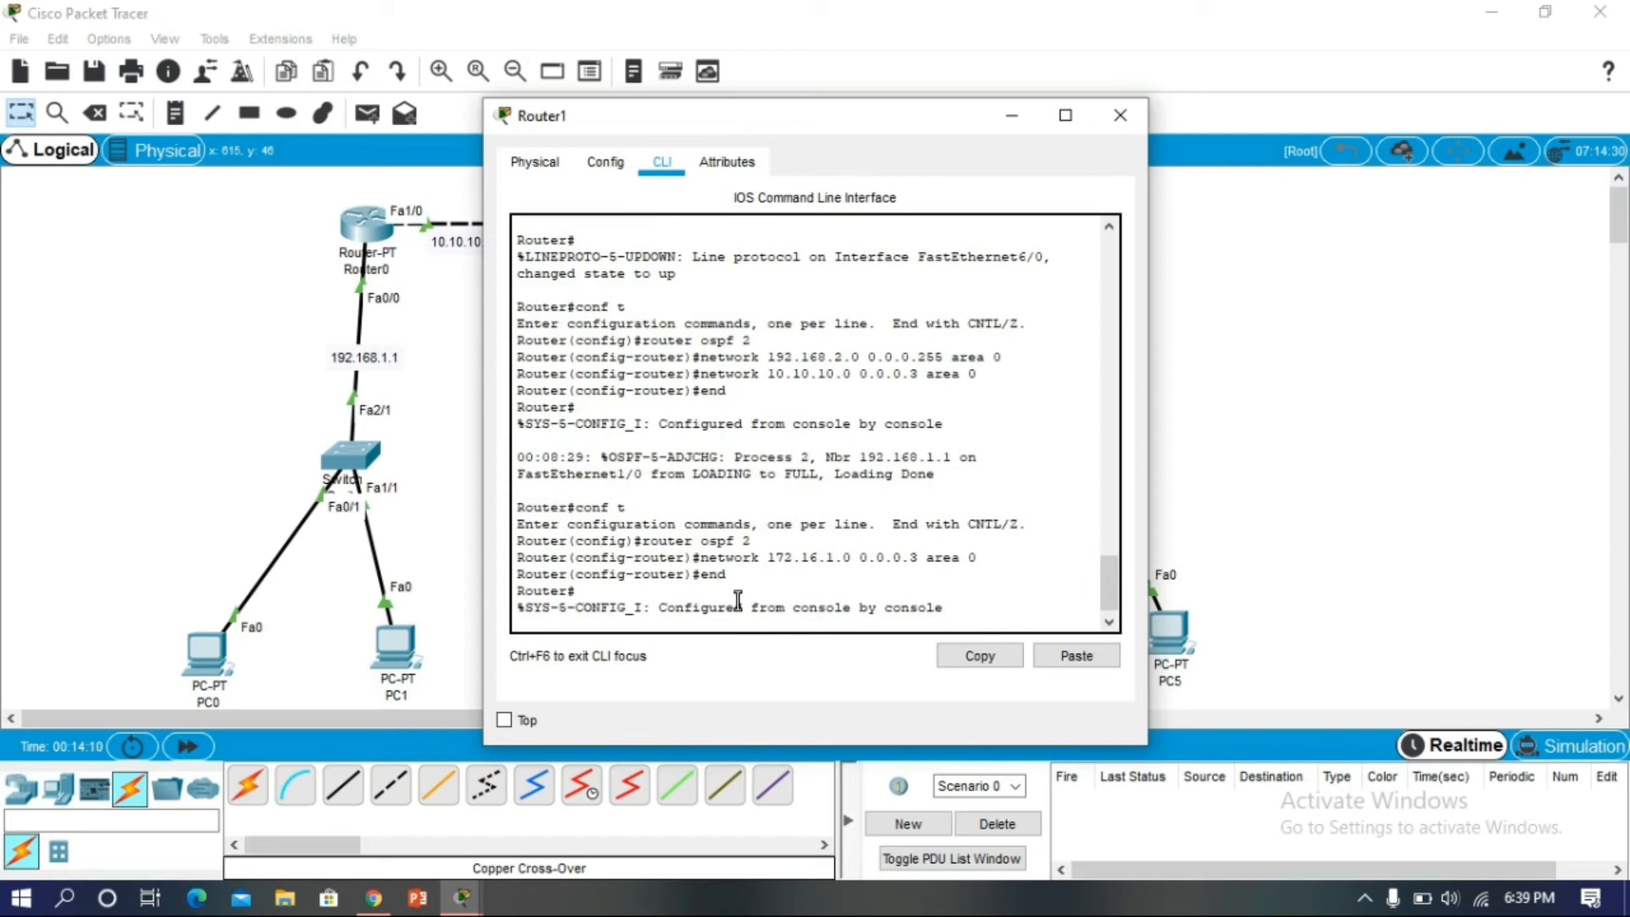
key("Return")
- Display Router1's OSPF neighbors with show ip ospf neighbor
type("show ip")
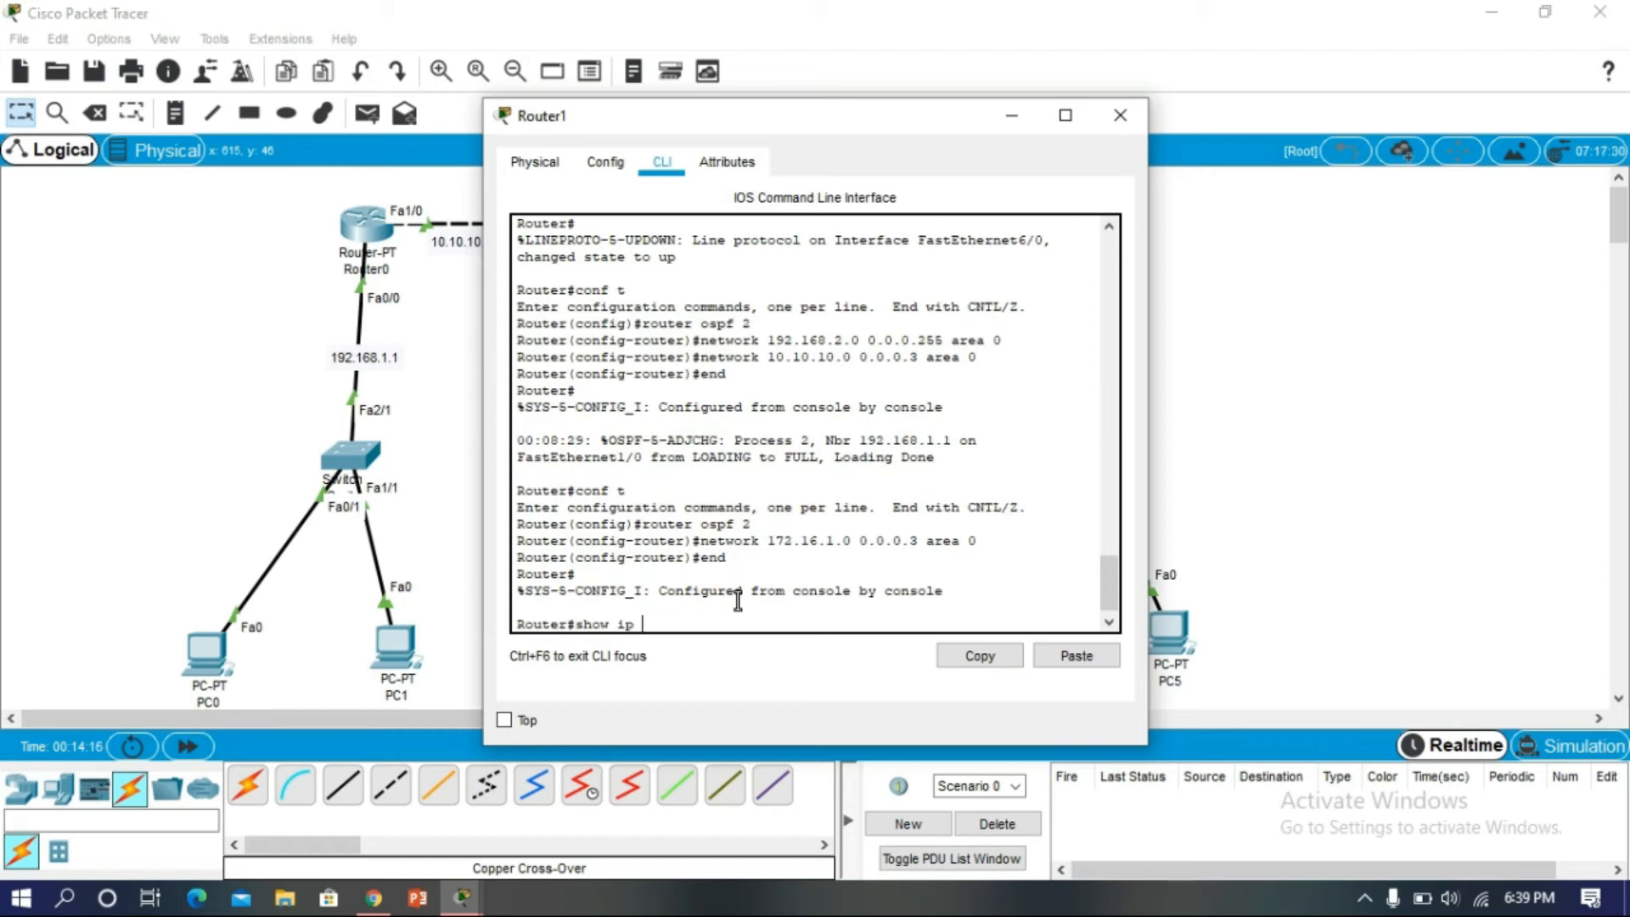
type(" ospf neighbor")
key("Return")
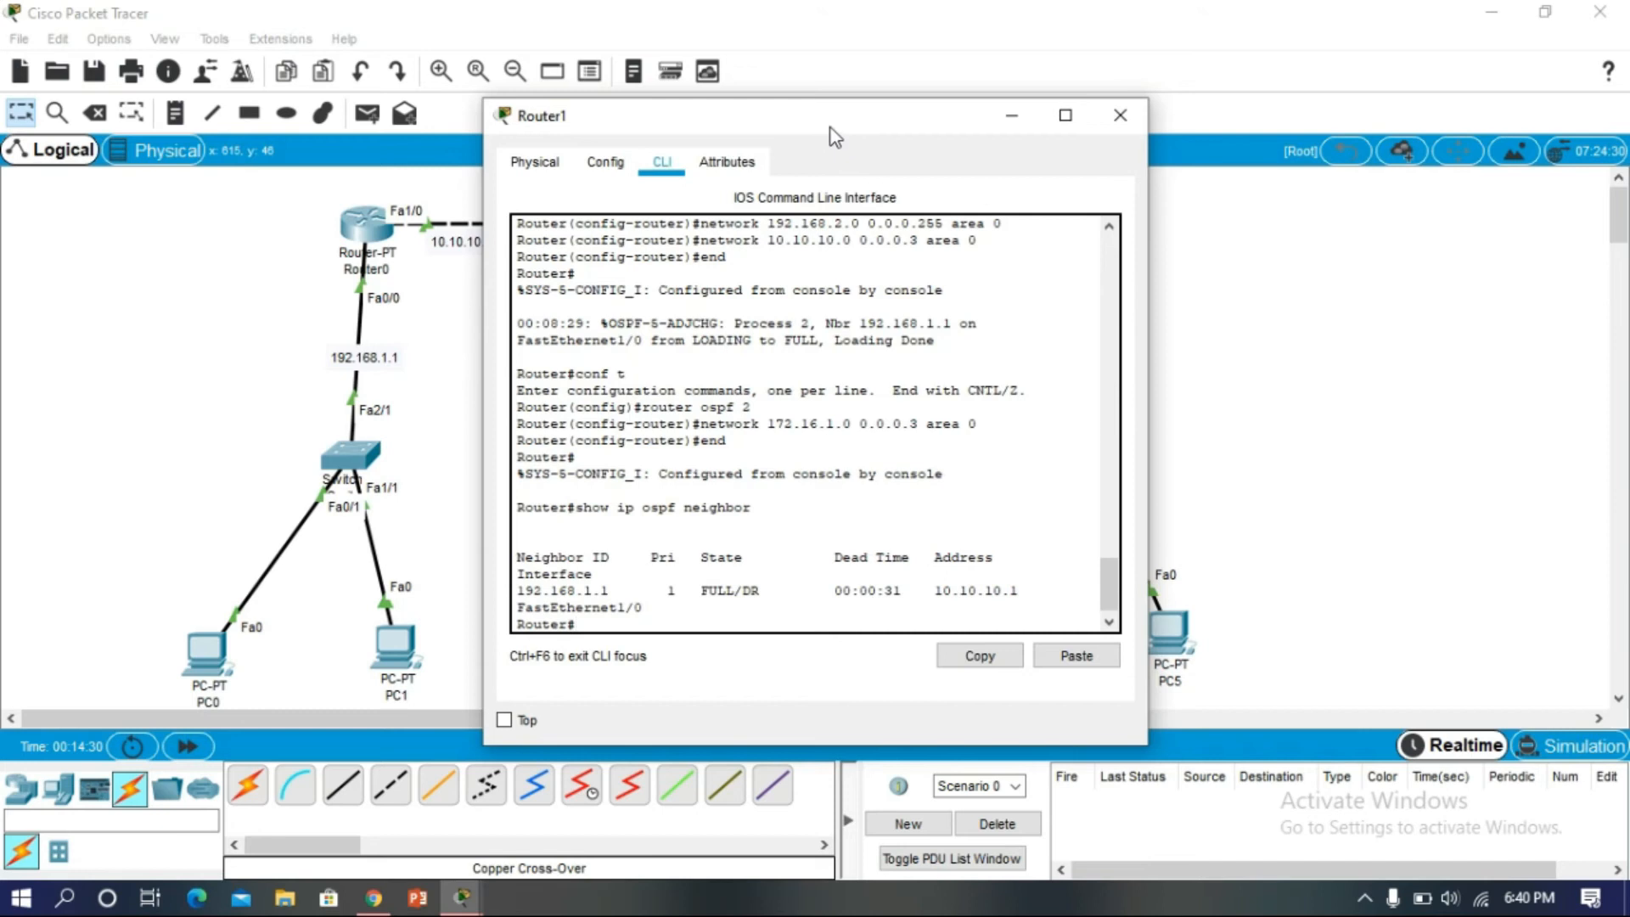
- Display Router1's OSPF link-state database with show ip ospf database, moving its window aside to uncover the topology
left_click_drag(835, 121, 940, 126)
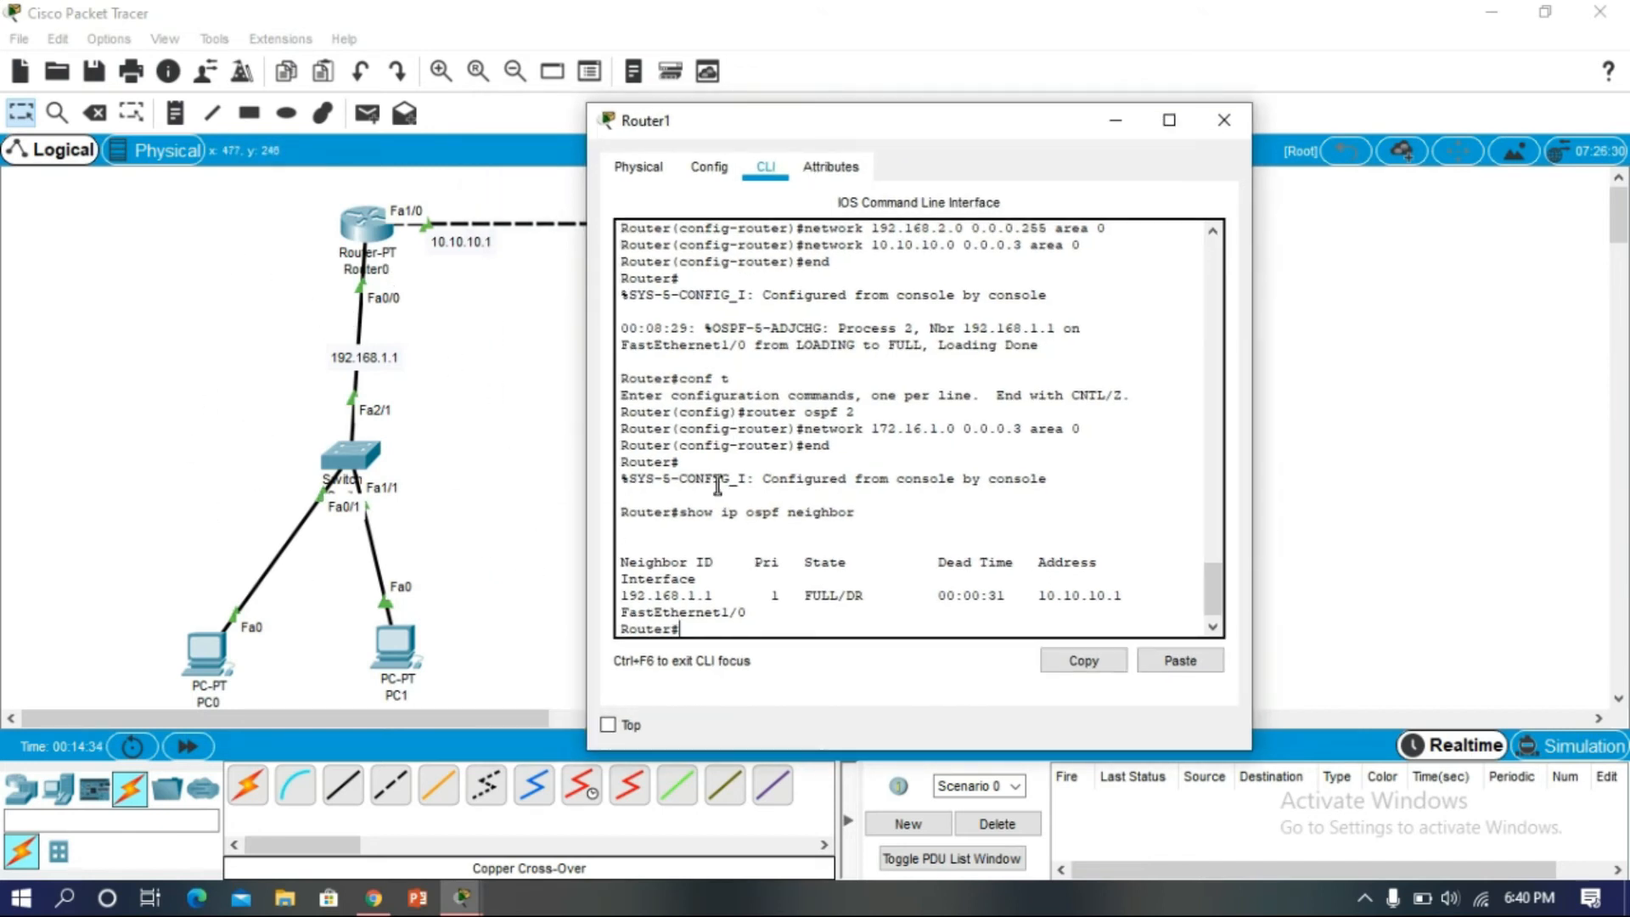
type("show ip ospf database")
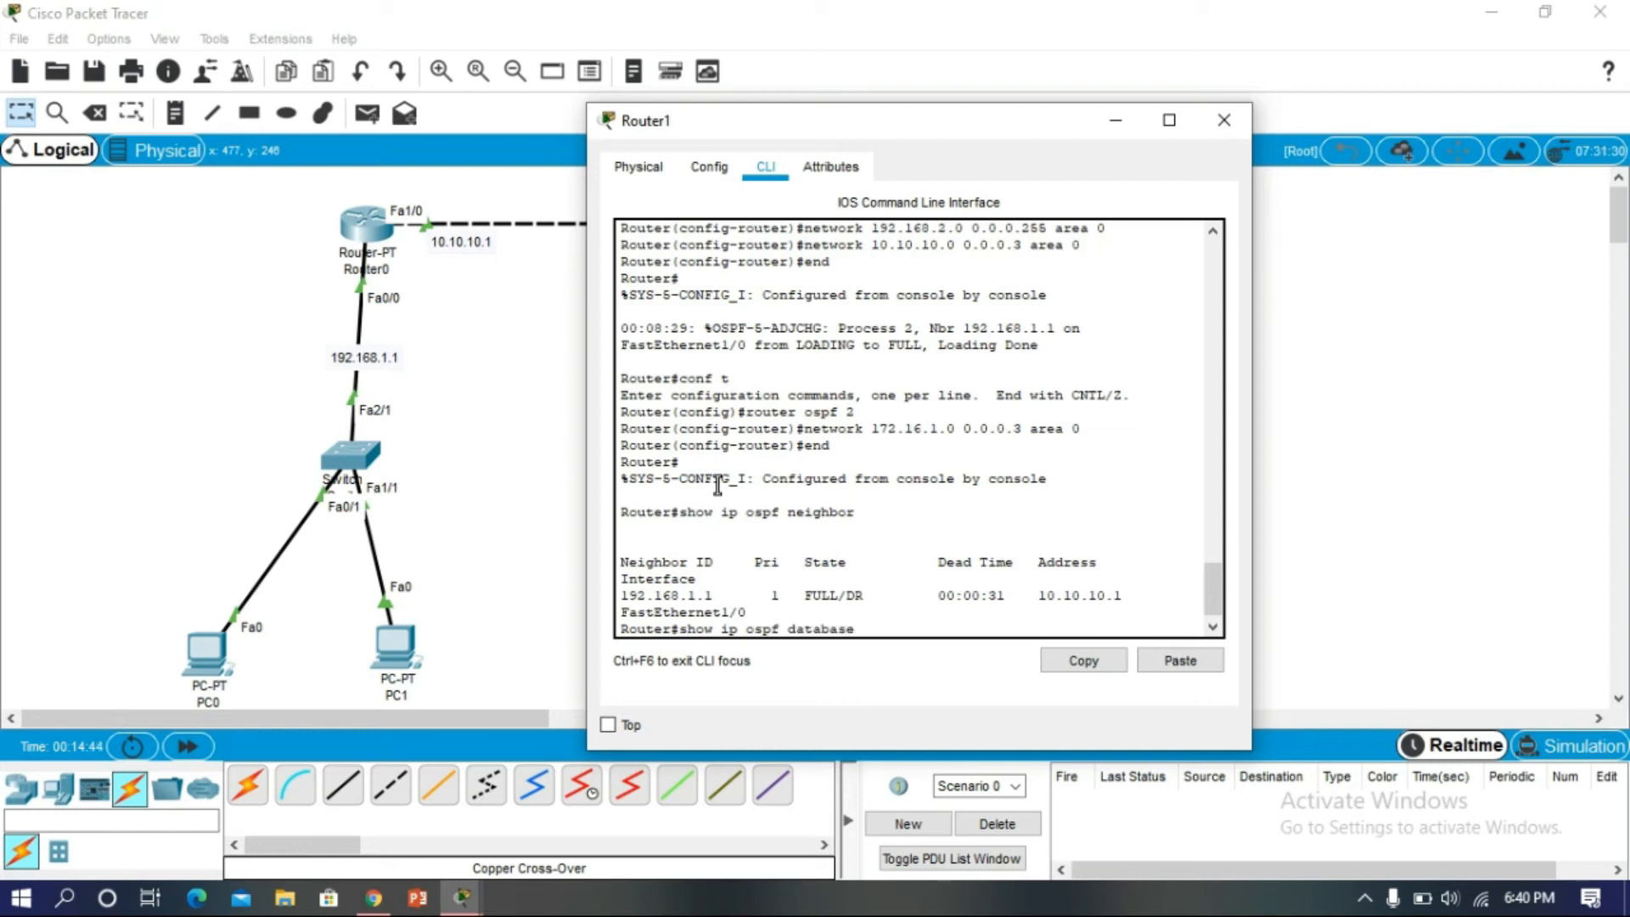
key("Return")
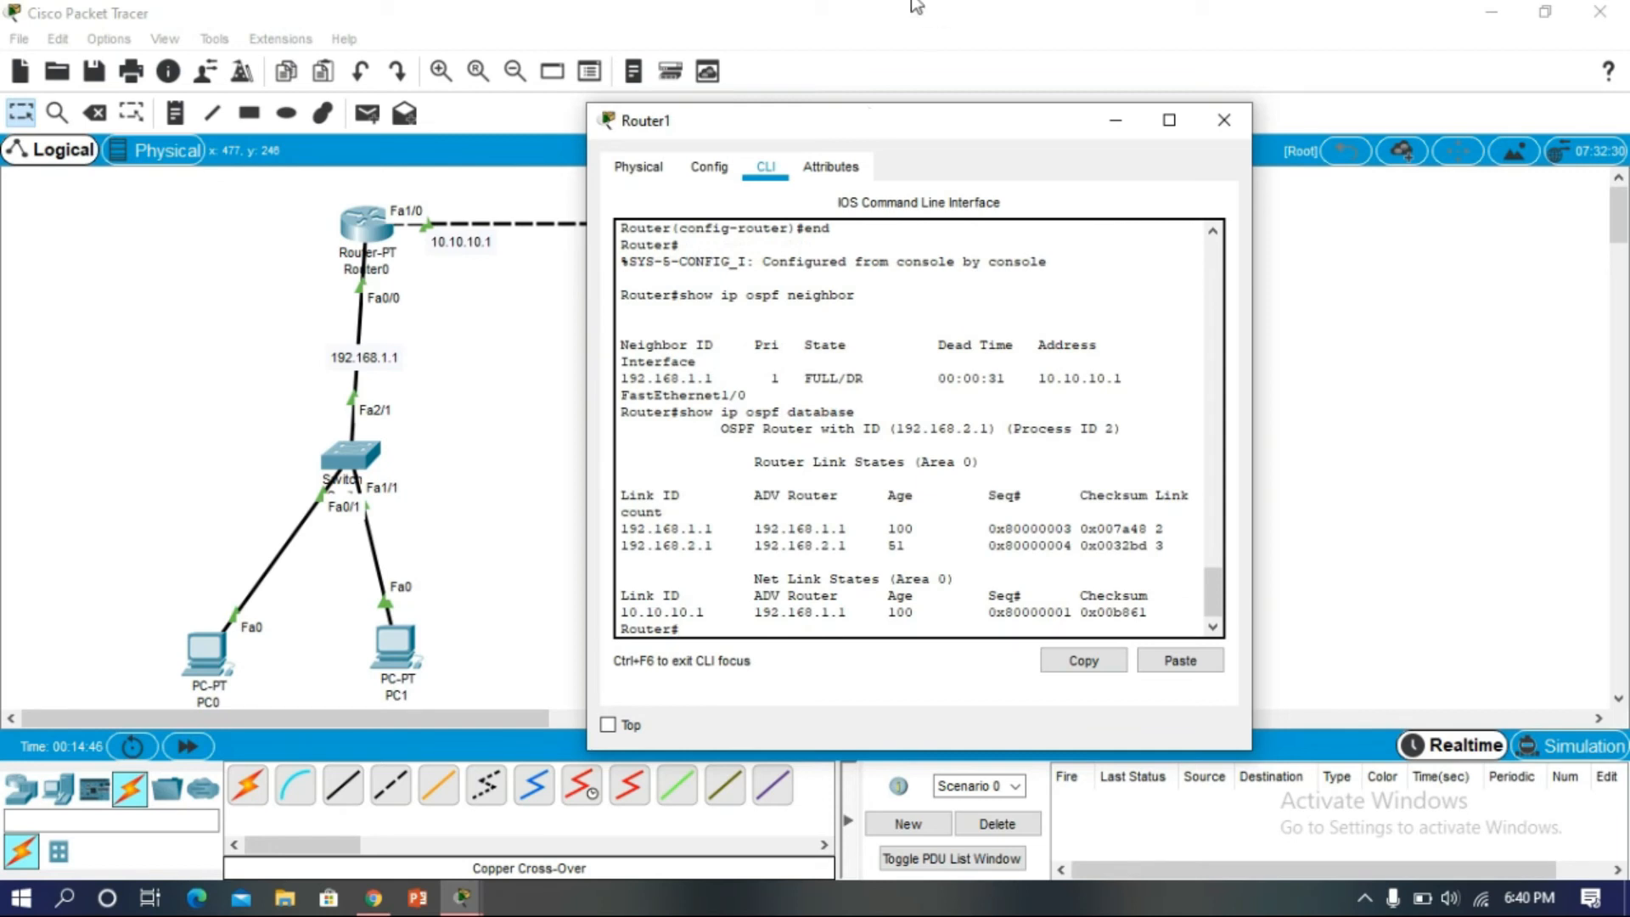
left_click_drag(992, 124, 1266, 114)
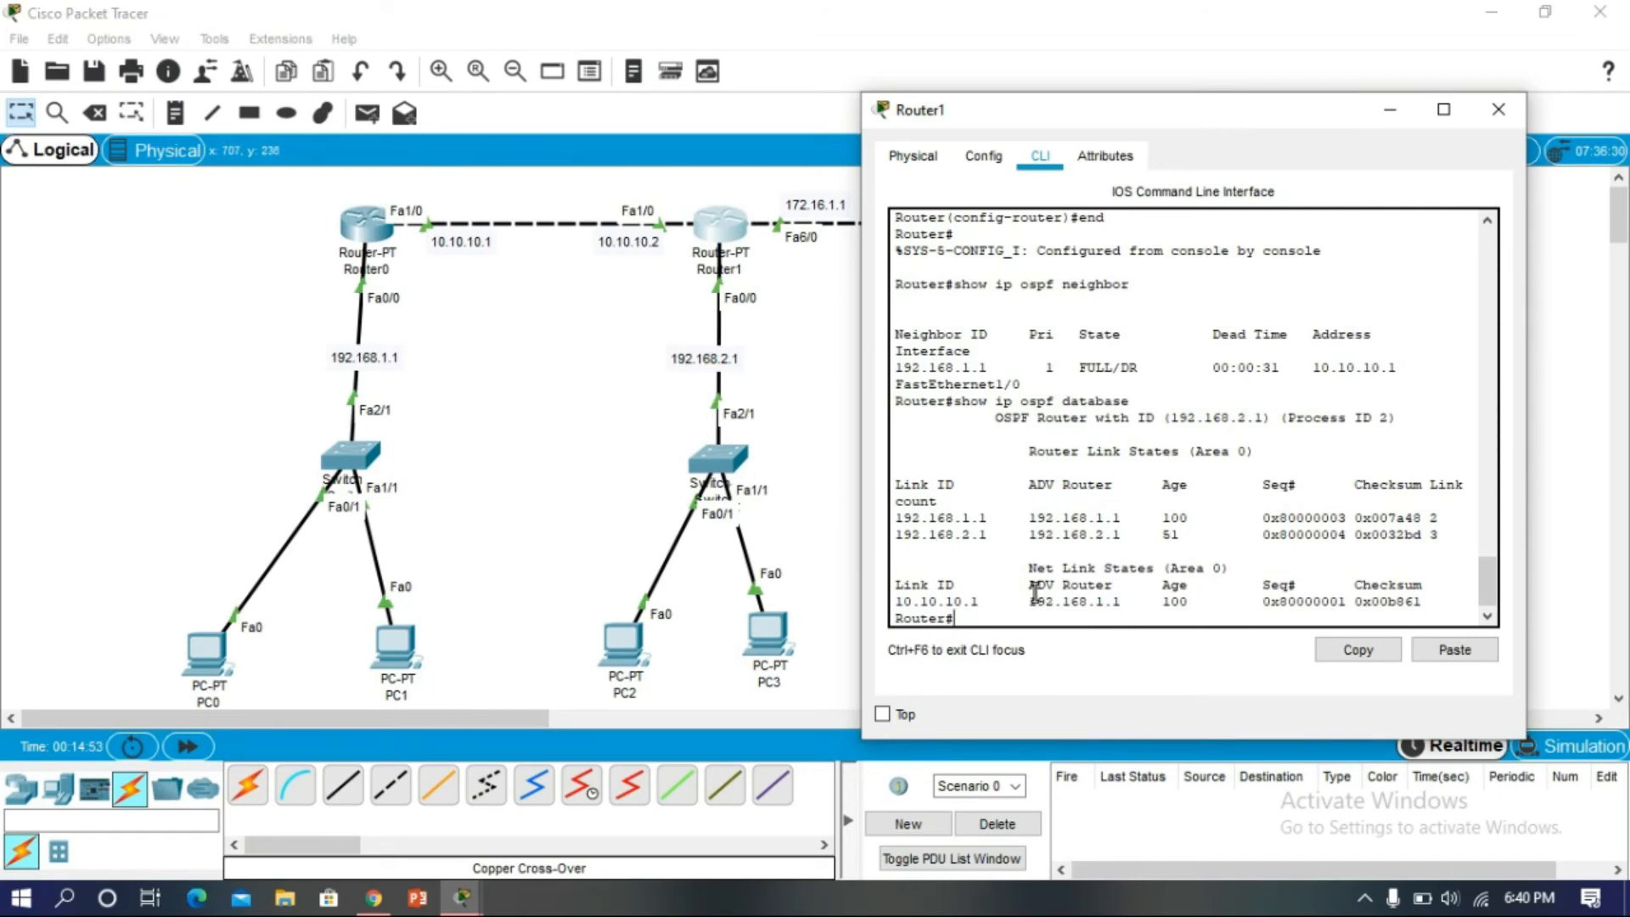
- Close Router1's window and start OSPF process 1 from global configuration mode in Router2's CLI
left_click(1498, 109)
left_click(1107, 227)
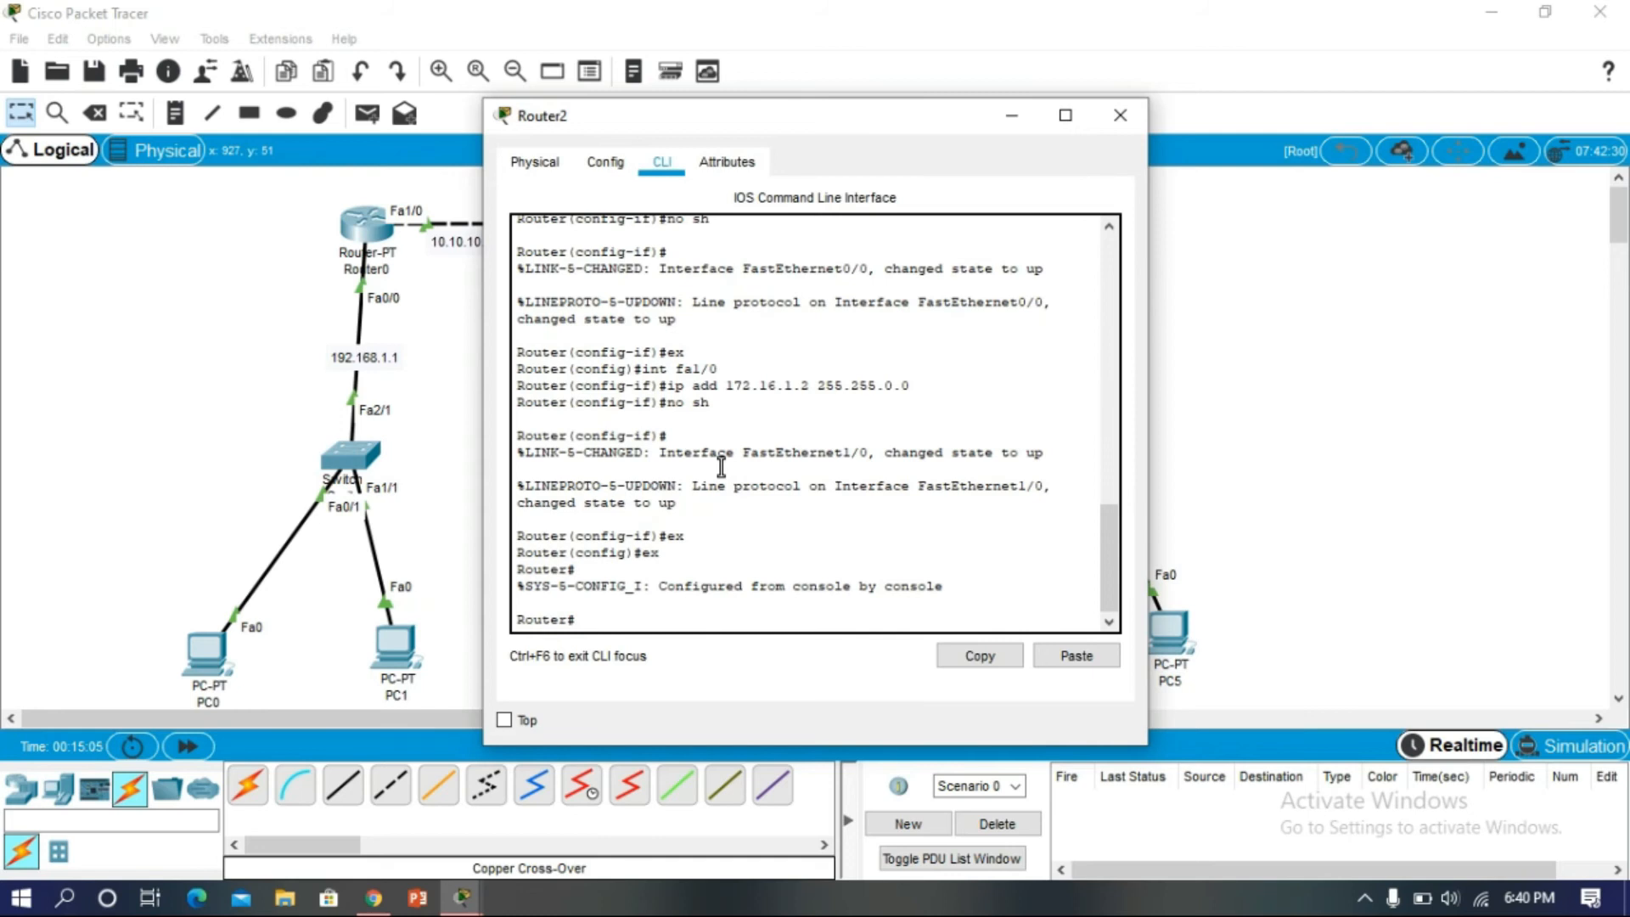
type("conft  t")
key("Return")
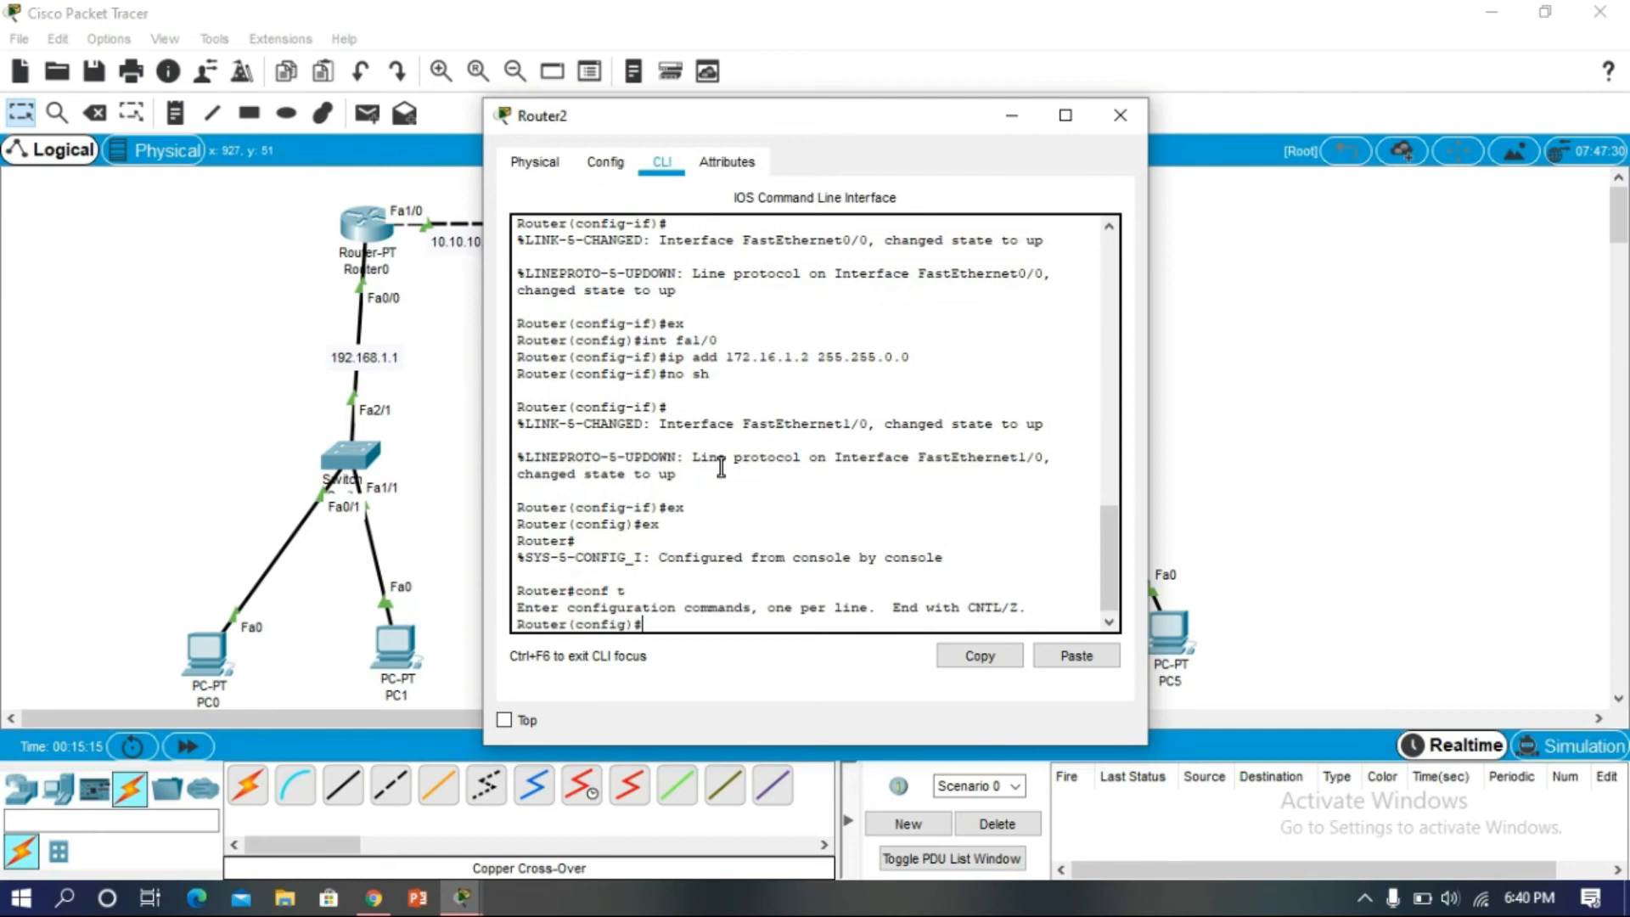
type("roy")
key("BackSpace")
type("uter ospf 1")
key("Return")
- Advertise network 192.16.3.0 with wildcard mask 0.0.0.255 in area 0 on Router2
type("network 192")
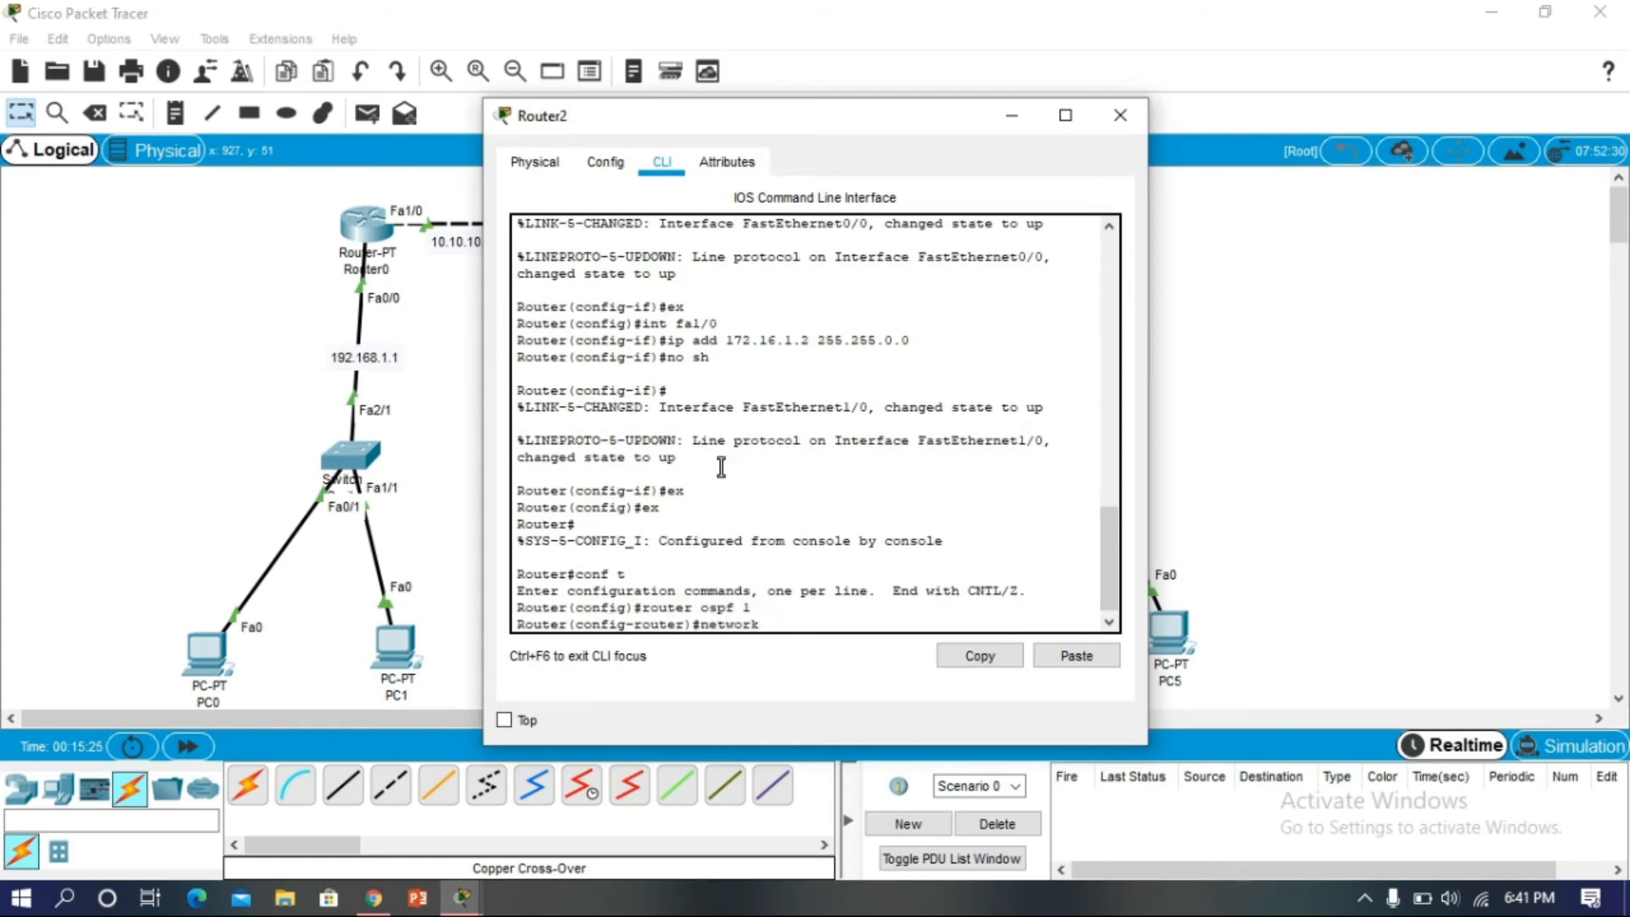
type("6.3.0 0.0.0.255 area 0")
key("Return")
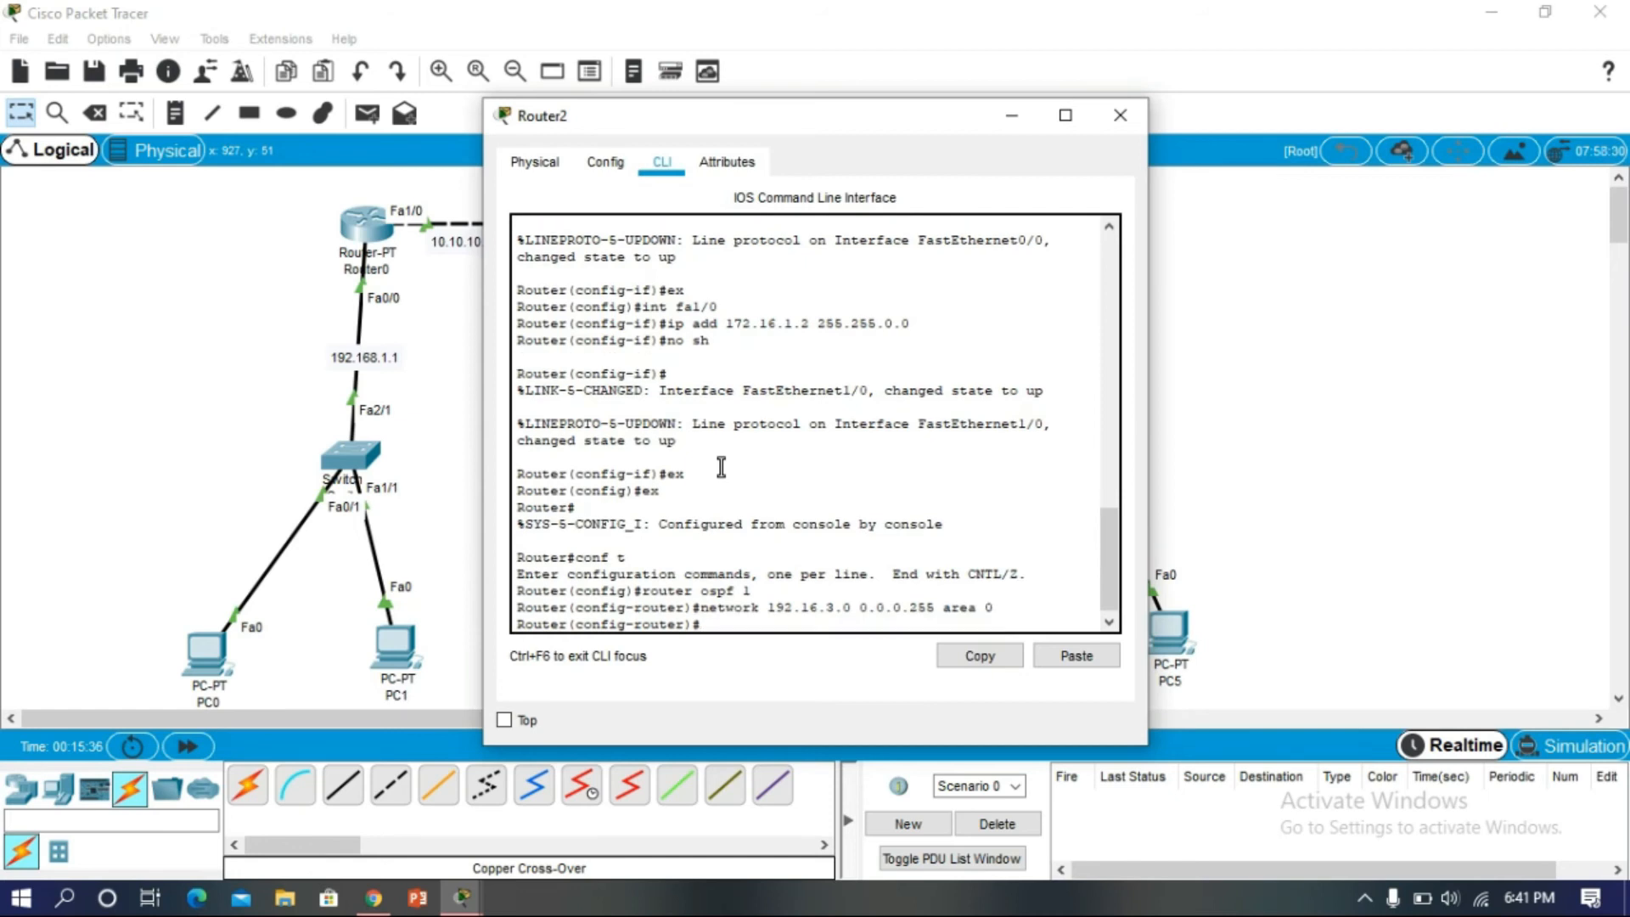
- Advertise network 192.168.3.0 with wildcard mask 0.0.0.255 in area 0 on Router2
type("network 1")
key("Up")
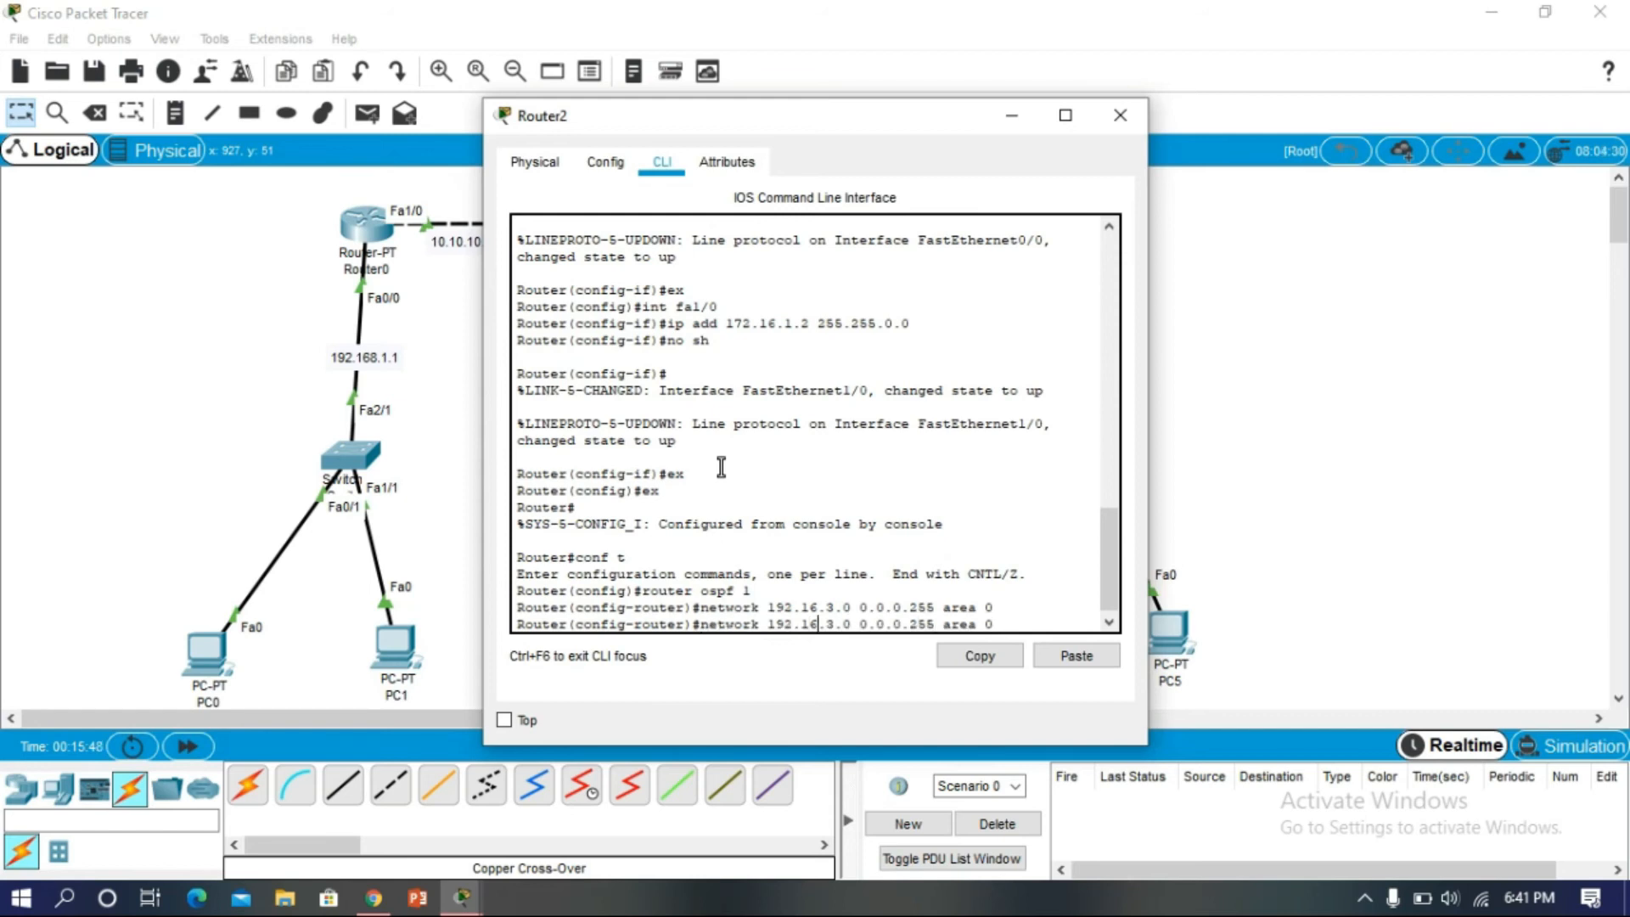
type("8")
key("Return")
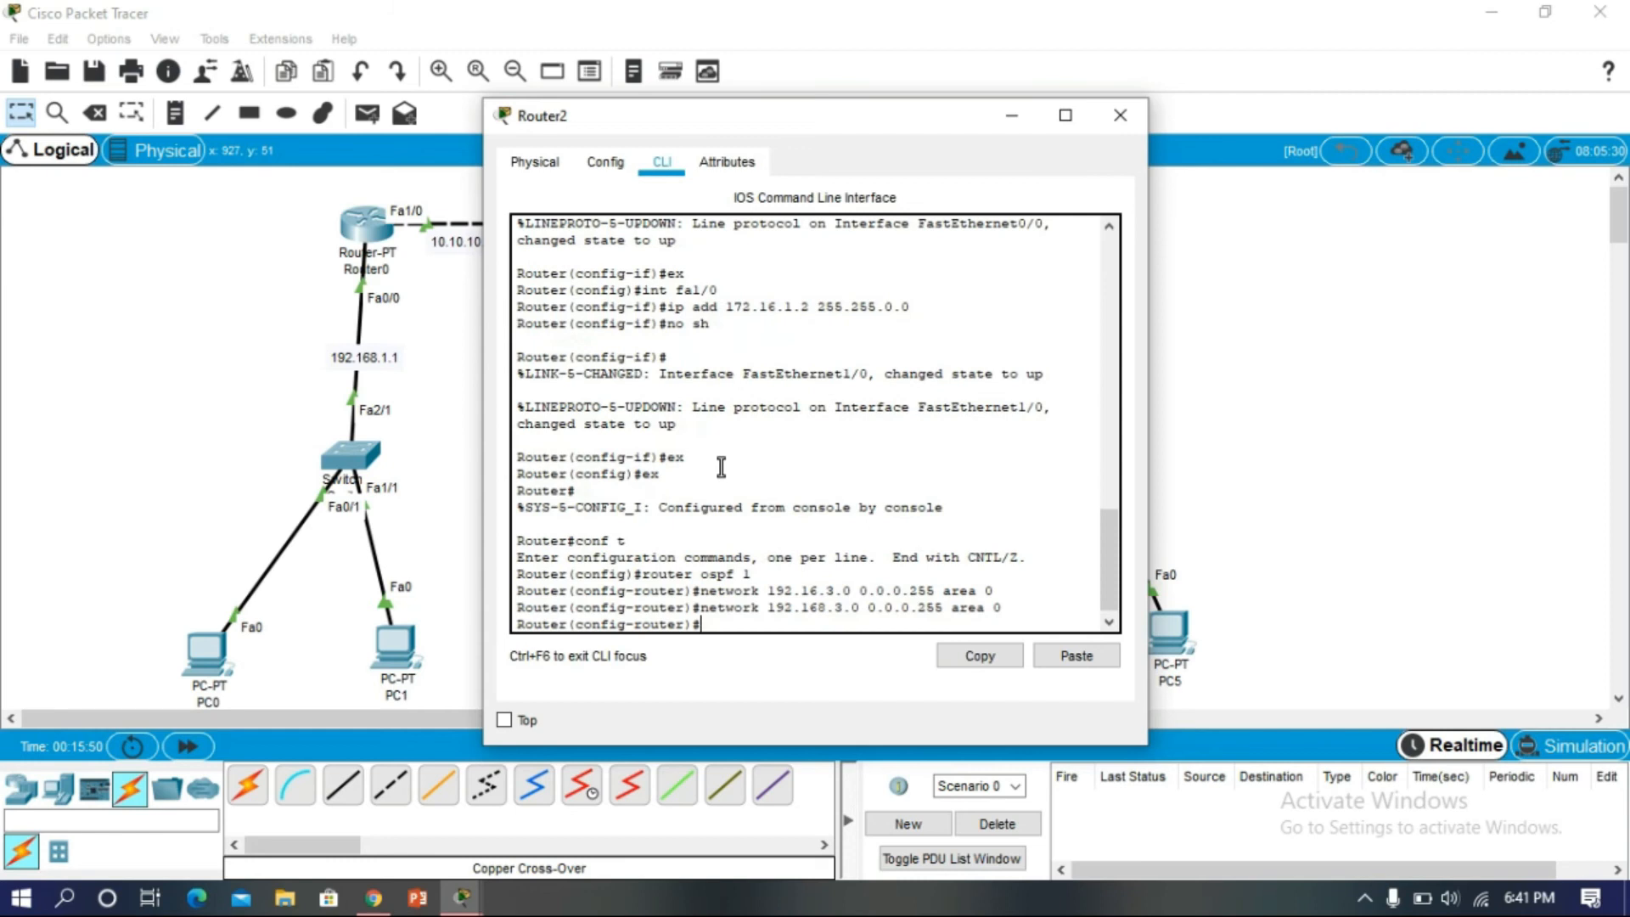
- Advertise network 172.16.1.0 with wildcard mask 0.0.0.3 in area 0 on Router2 and end configuration mode
type("network 172.16.1.0 0.0.0.3 area 0")
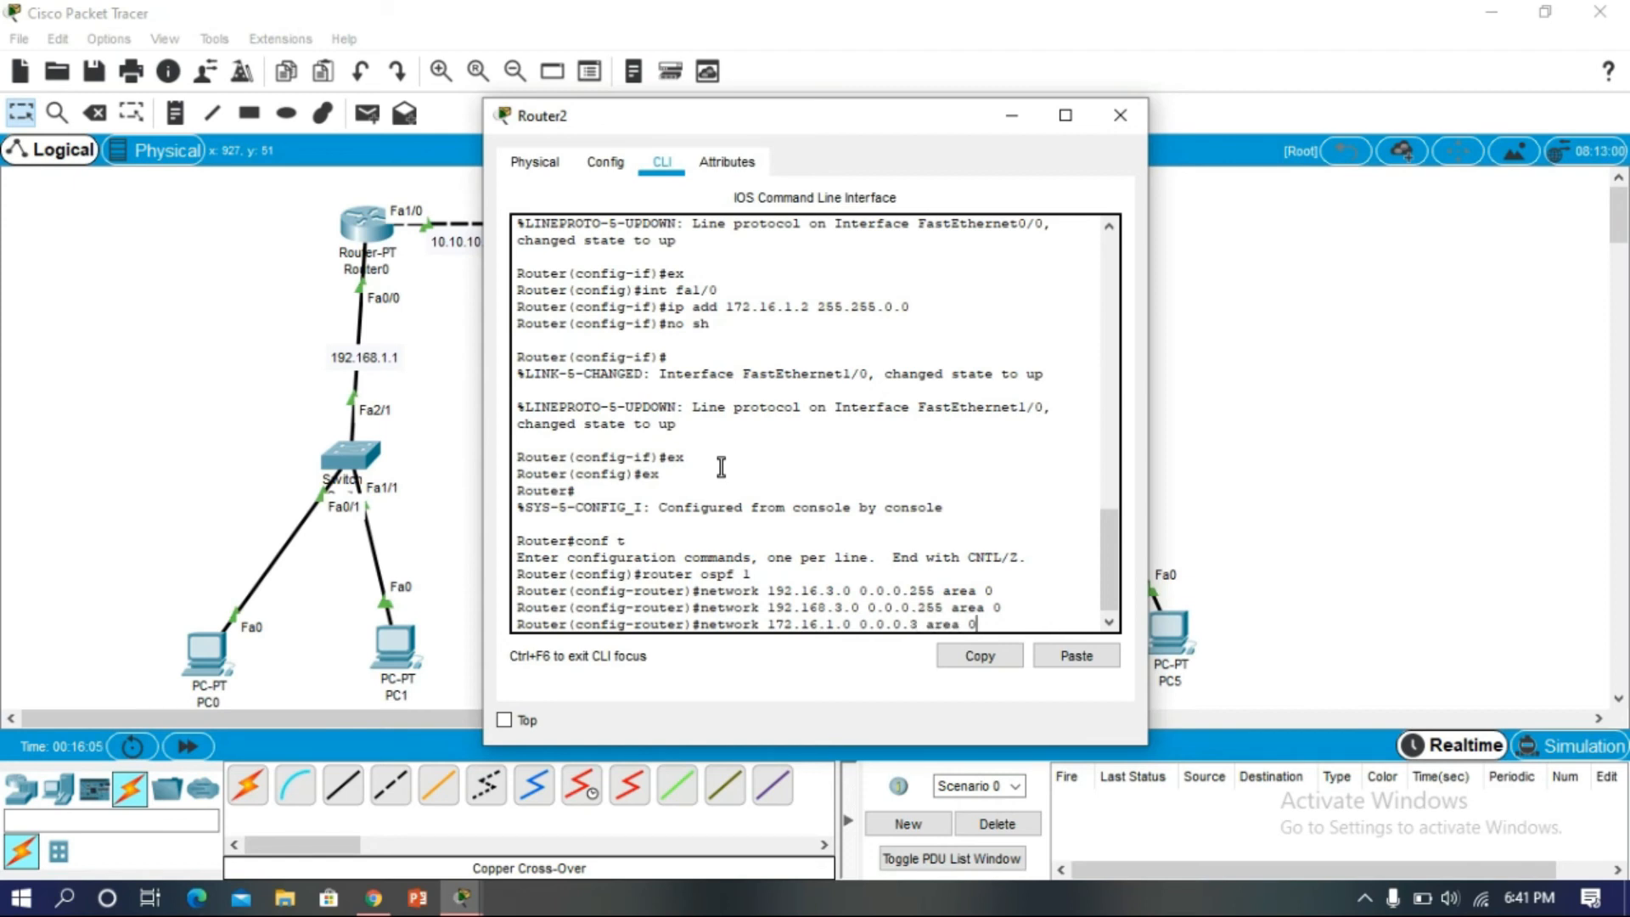
key("Return")
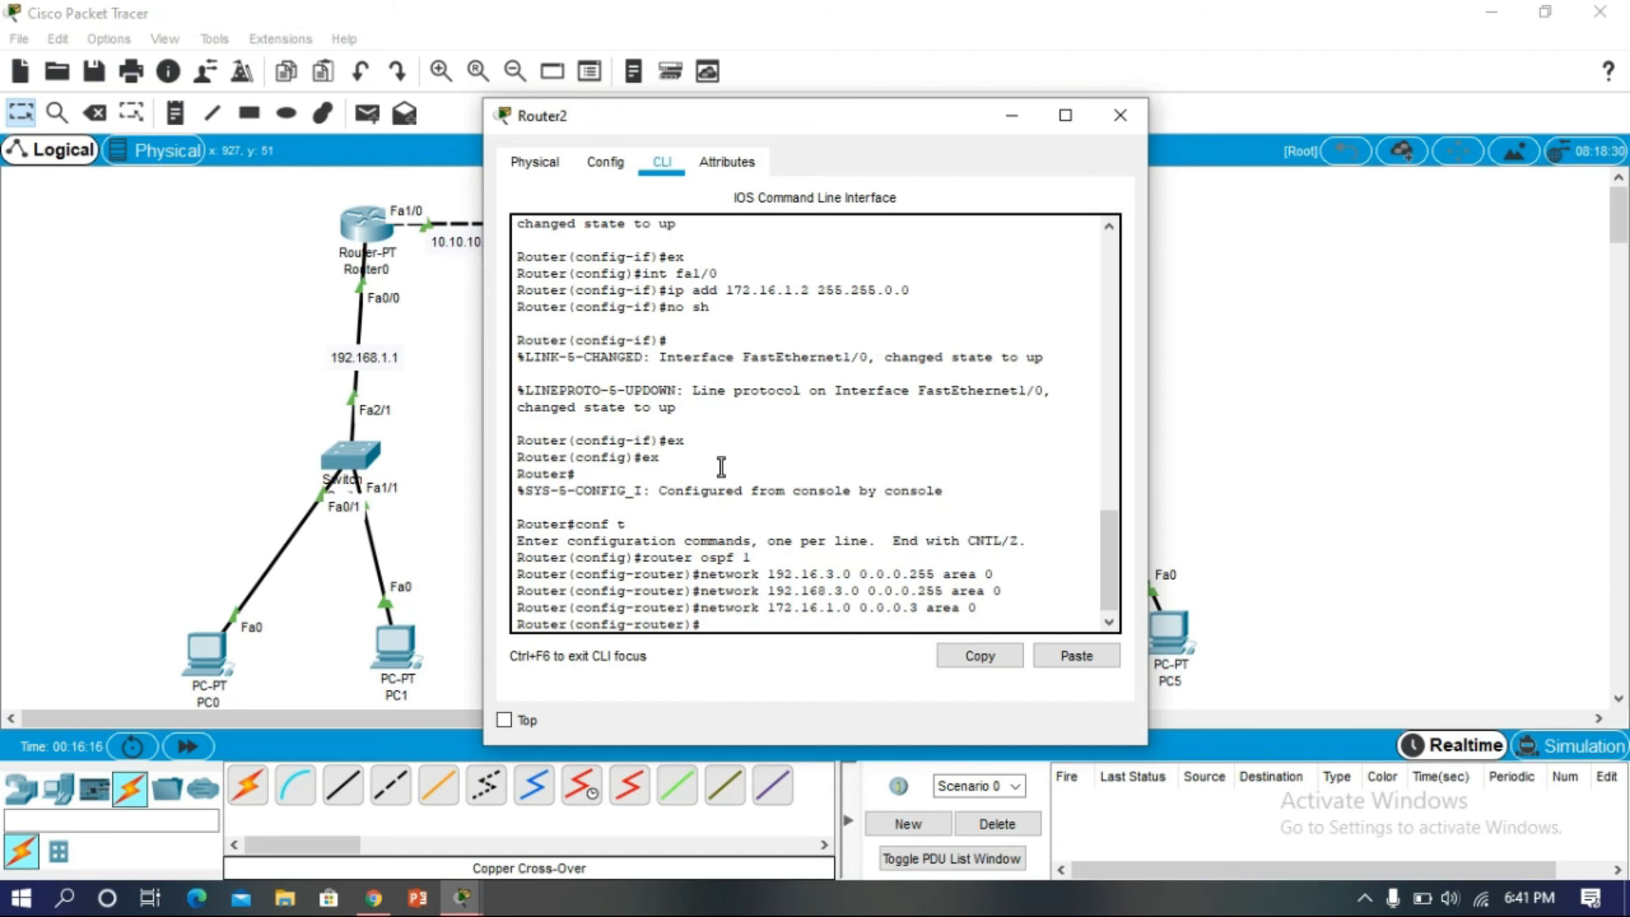
key("Return")
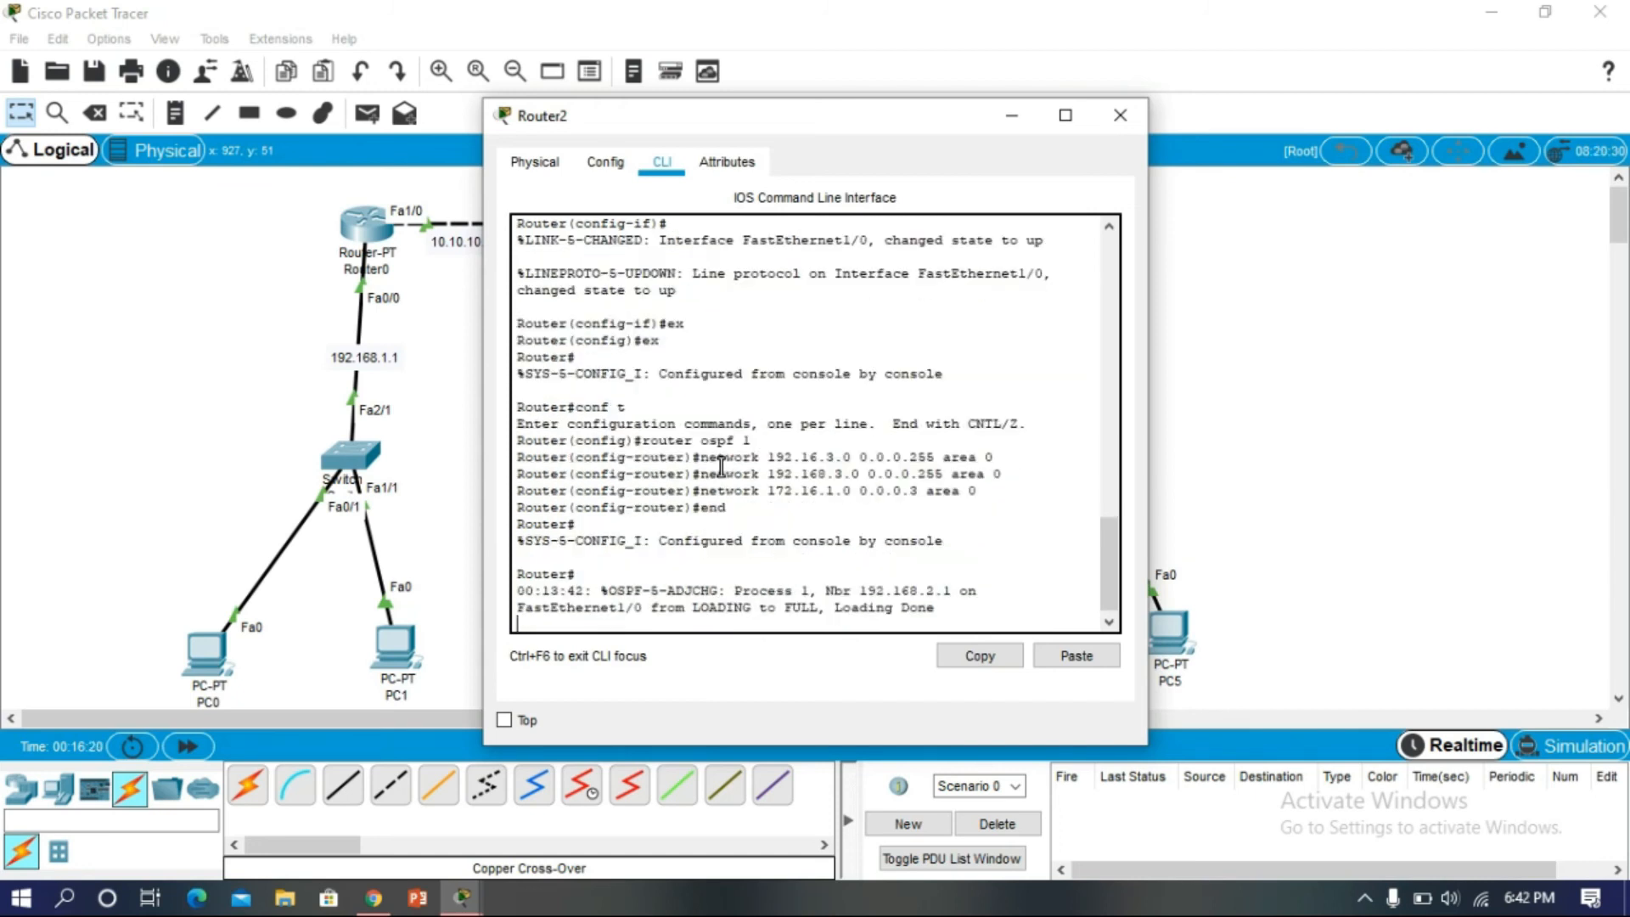
- Display Router2's OSPF neighbors with show ip ospf neighbor and its link-state database with show ip ospf database
key("Return")
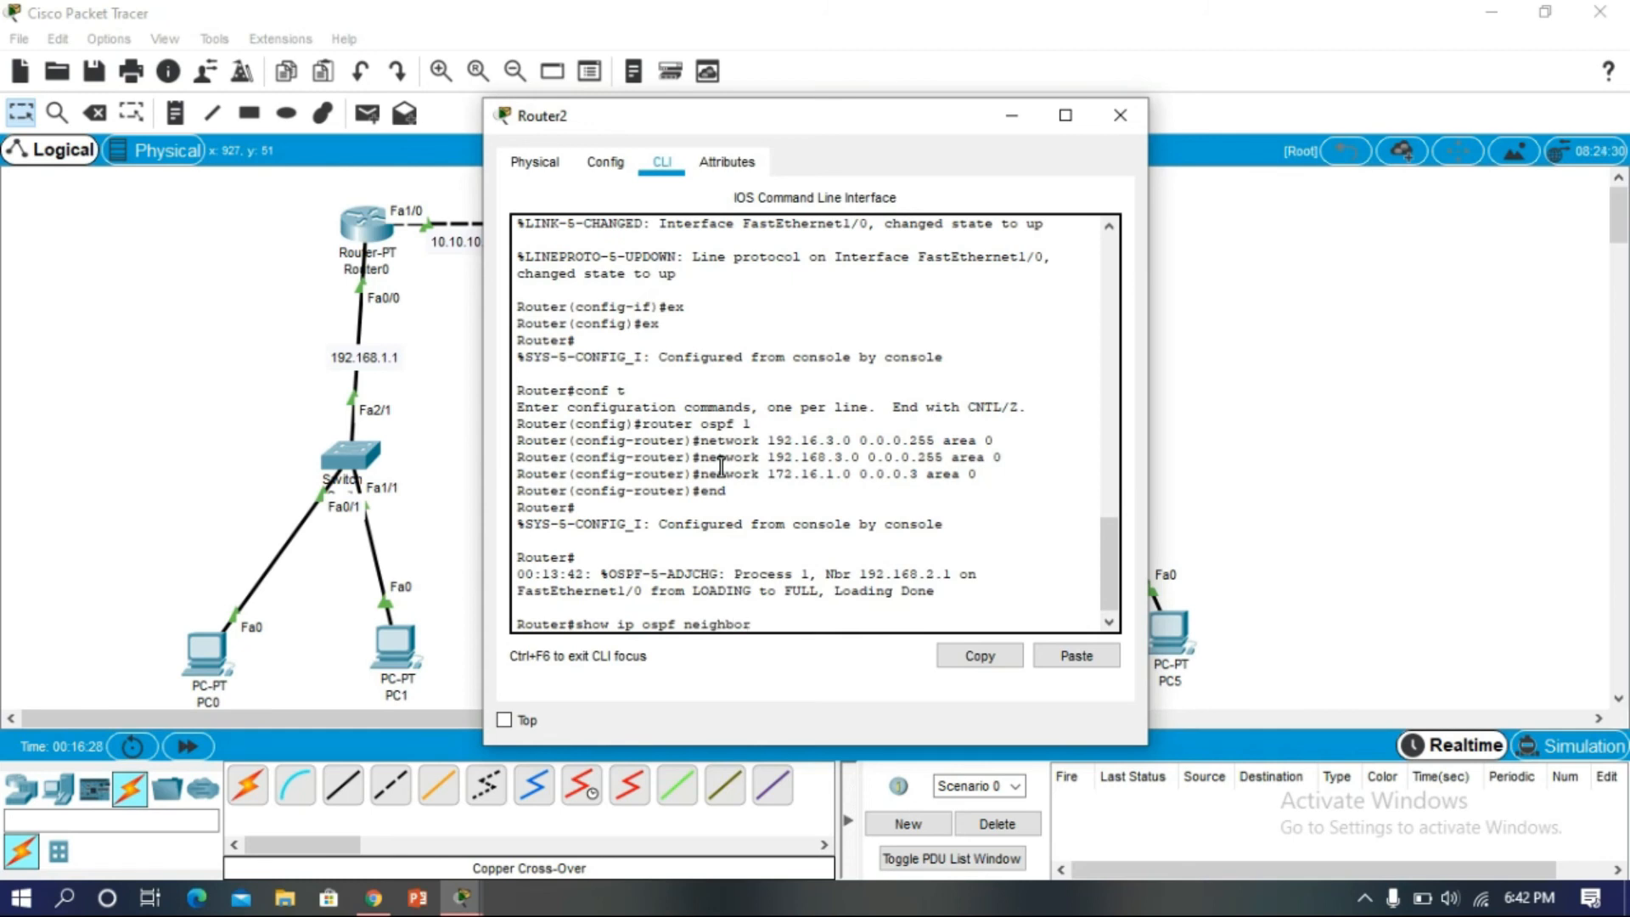
key("Return")
left_click_drag(725, 132, 1094, 118)
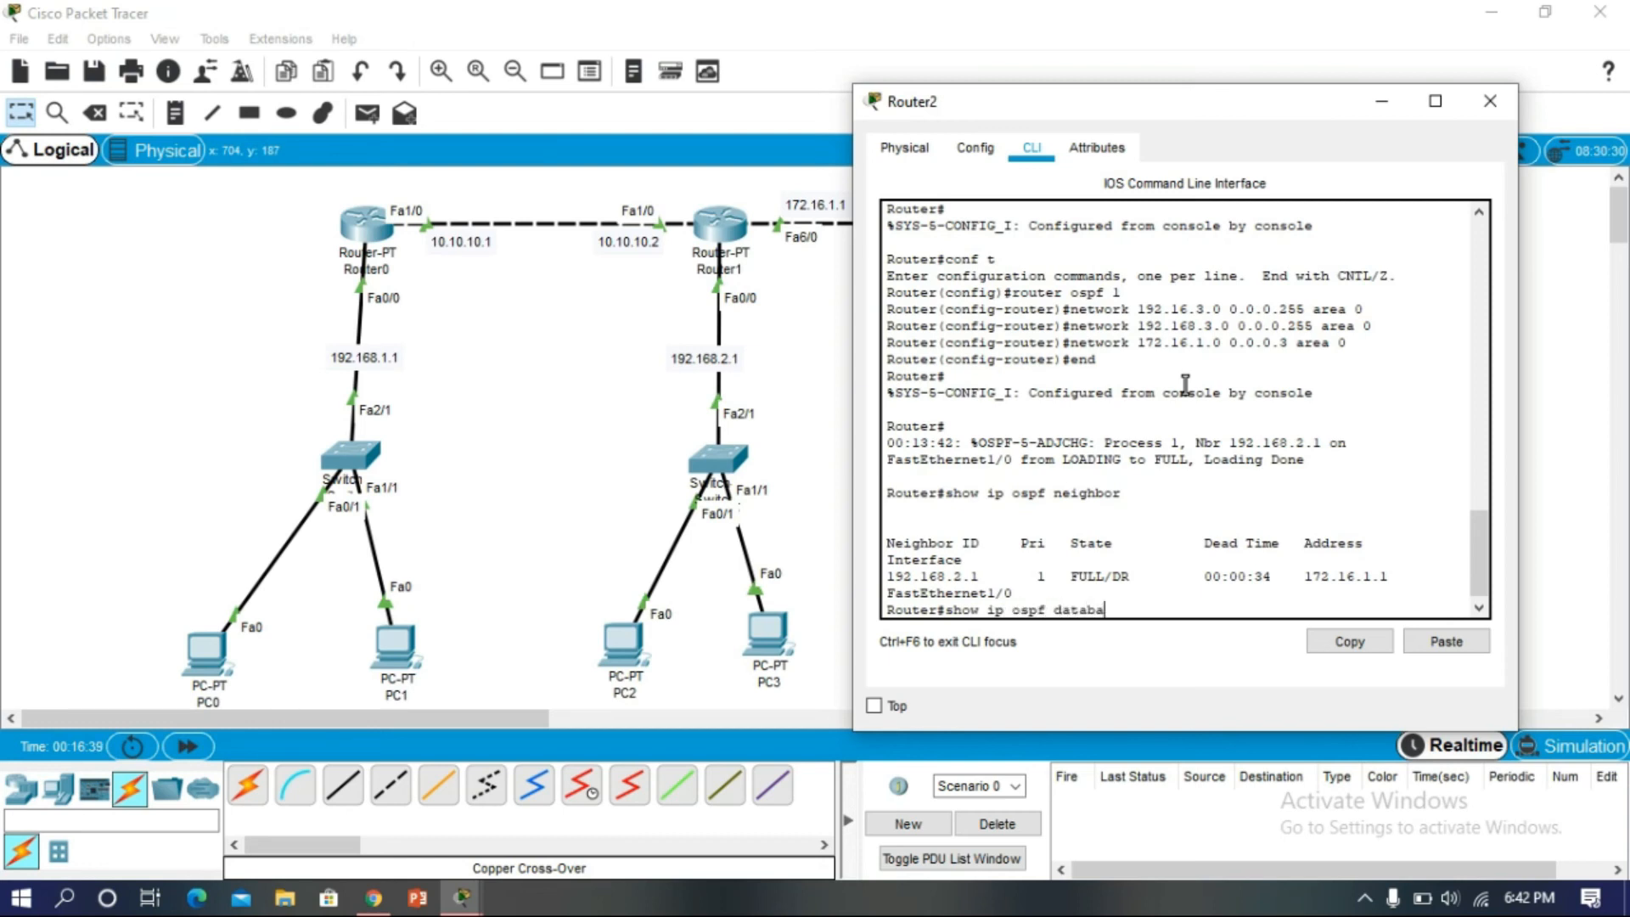
key("Return")
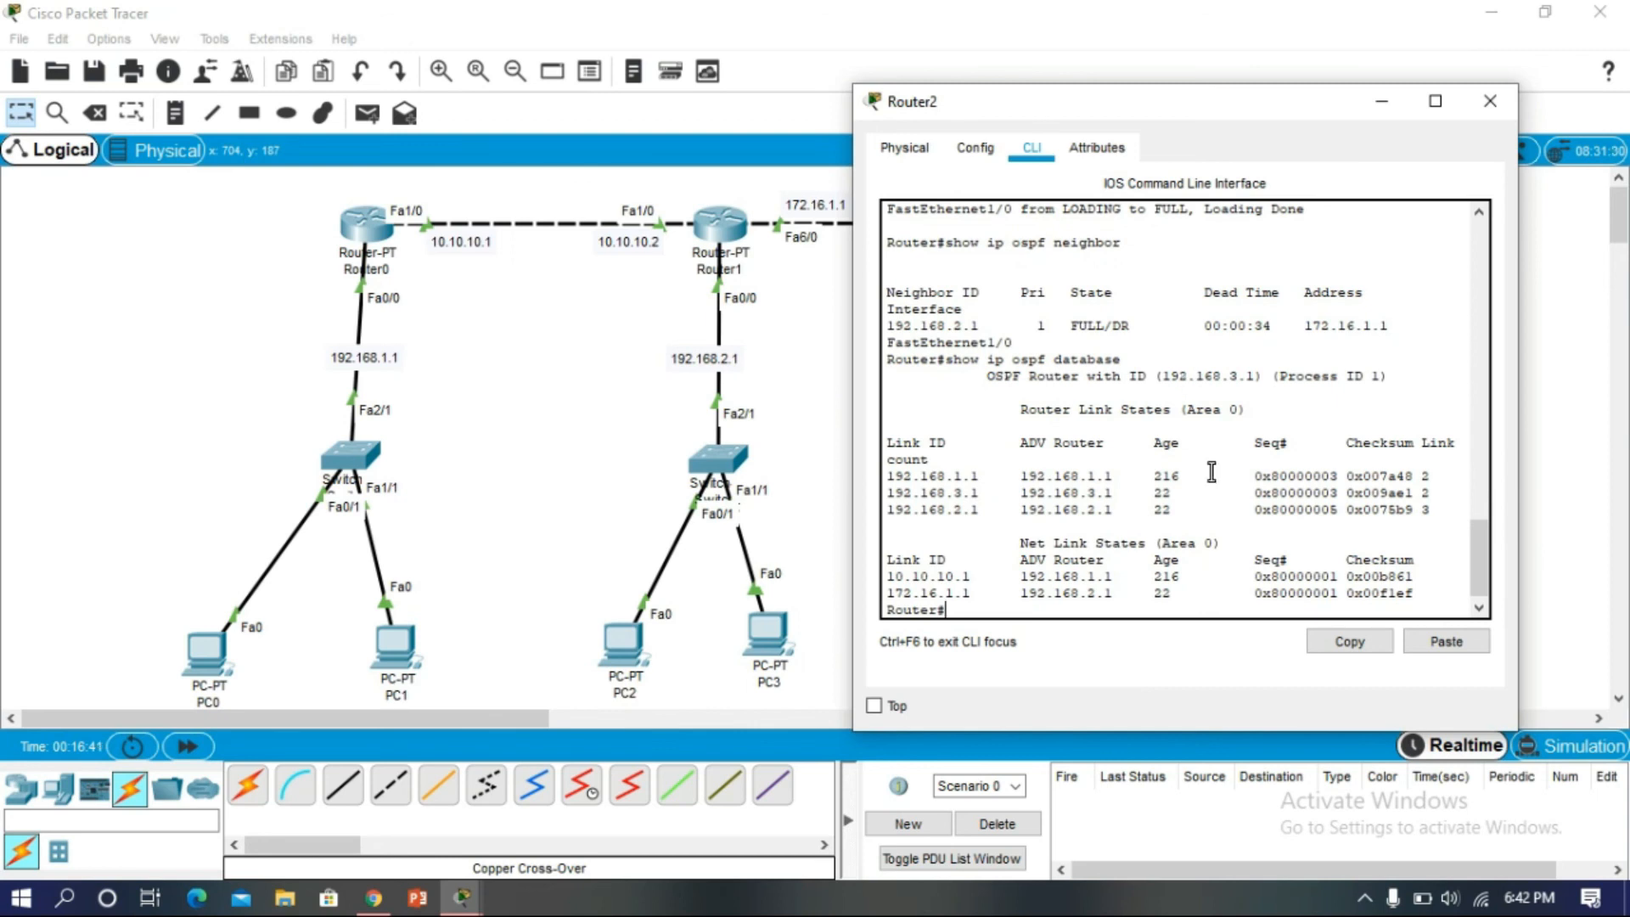
- Compare the router link states in Router2's OSPF database with the LAN addresses labelled in the topology
left_click_drag(1245, 117, 1436, 124)
left_click_drag(469, 719, 541, 707)
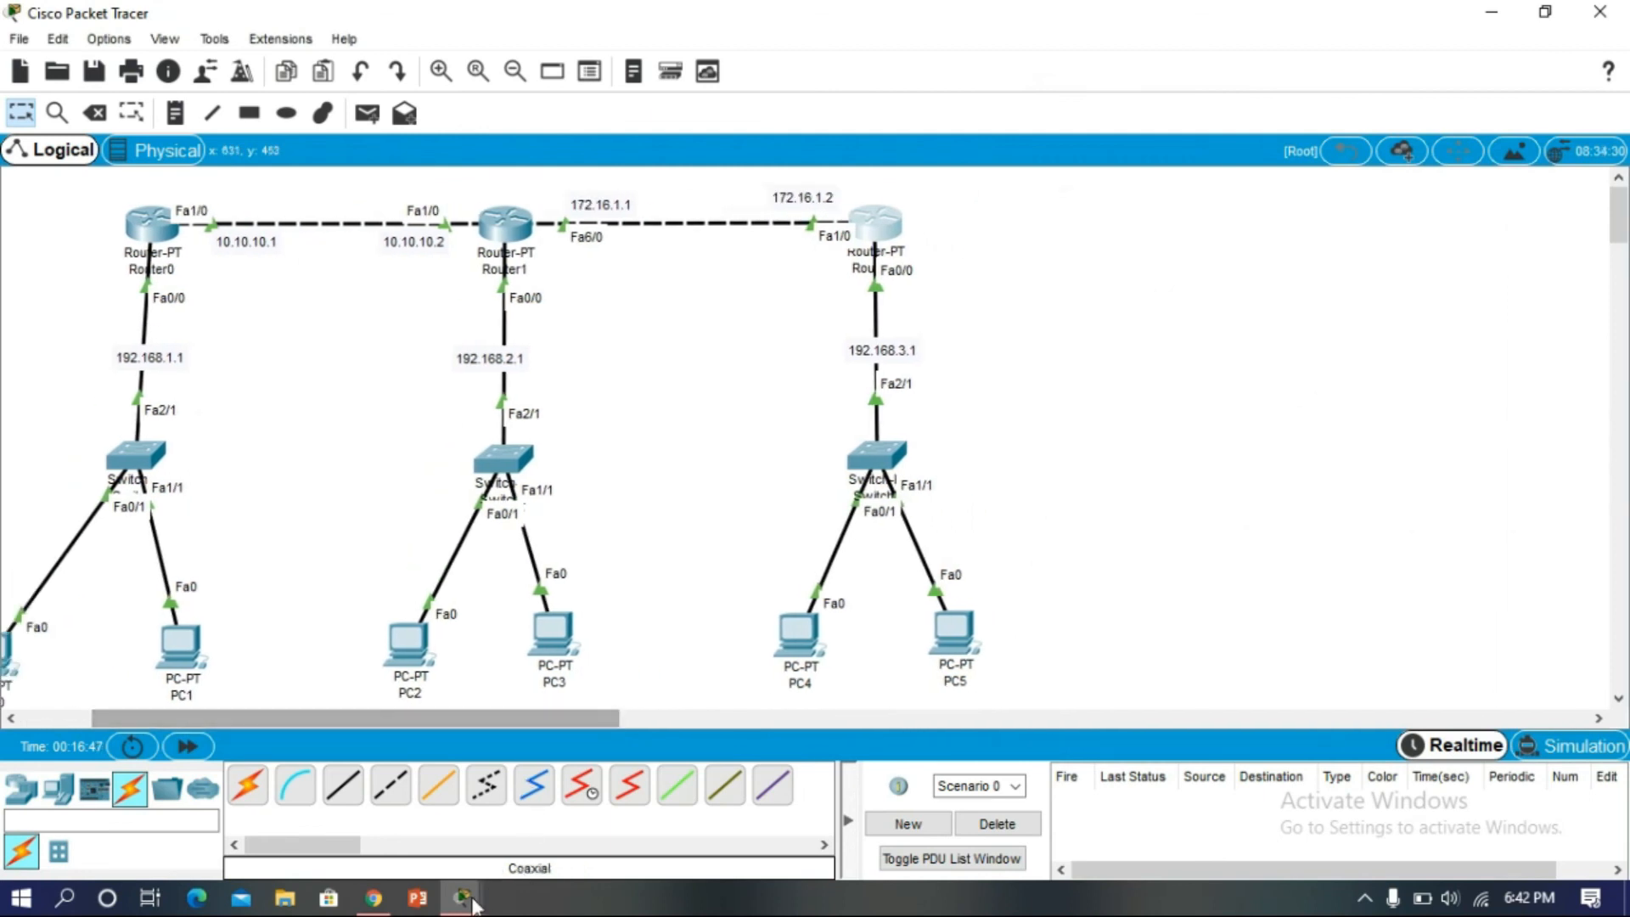
mouse_move(462, 898)
left_click(592, 794)
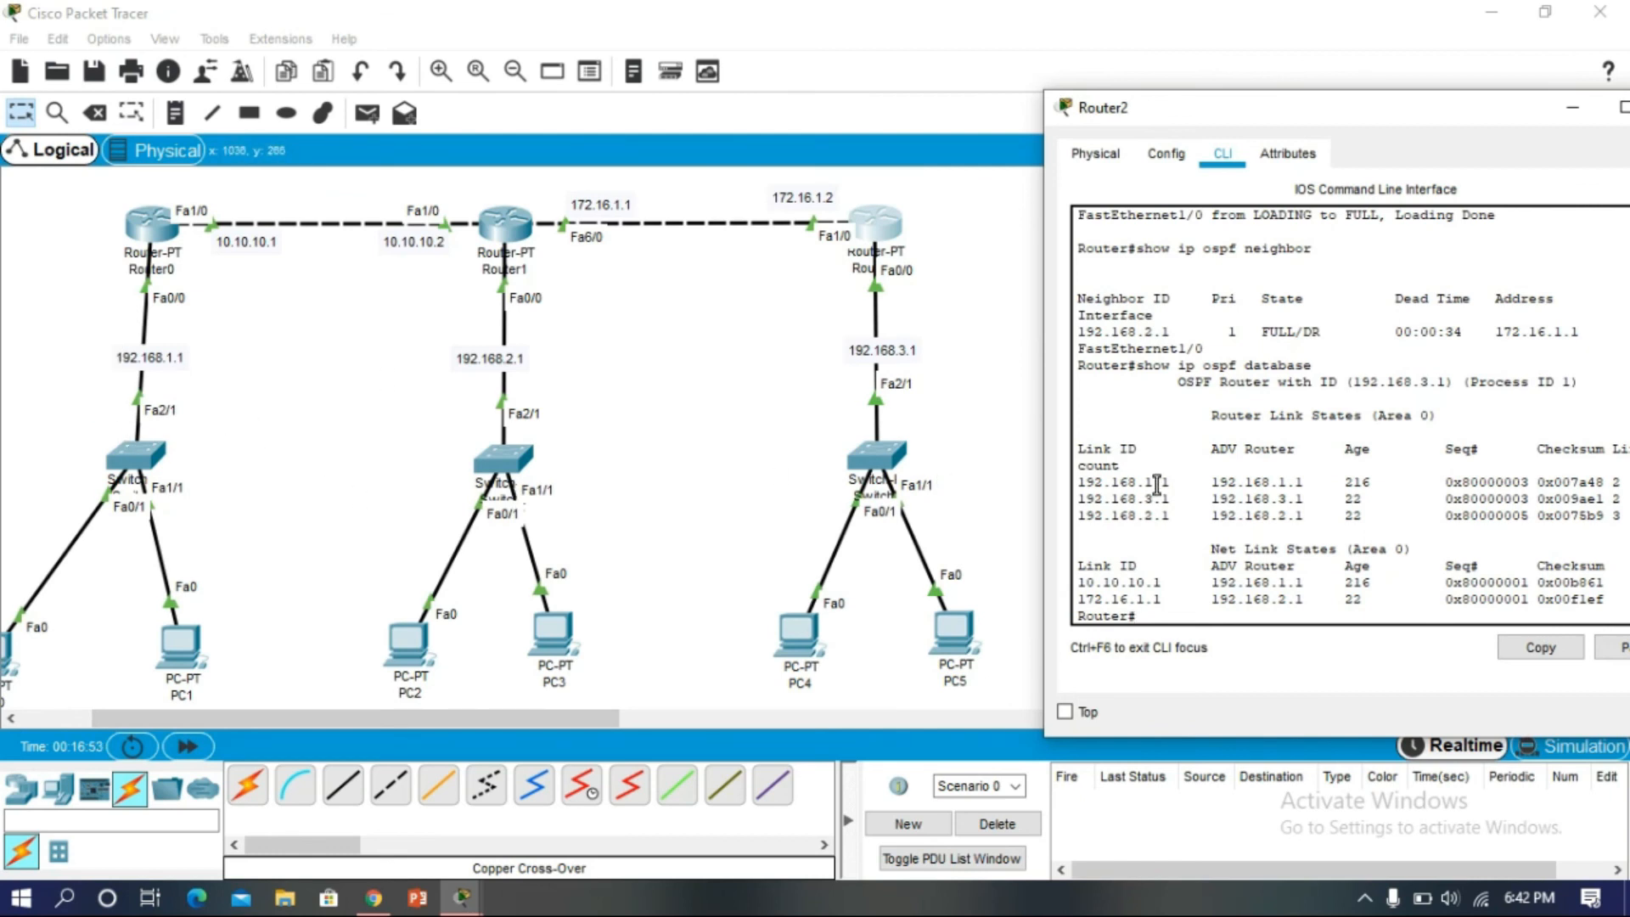
left_click_drag(1168, 482, 1060, 492)
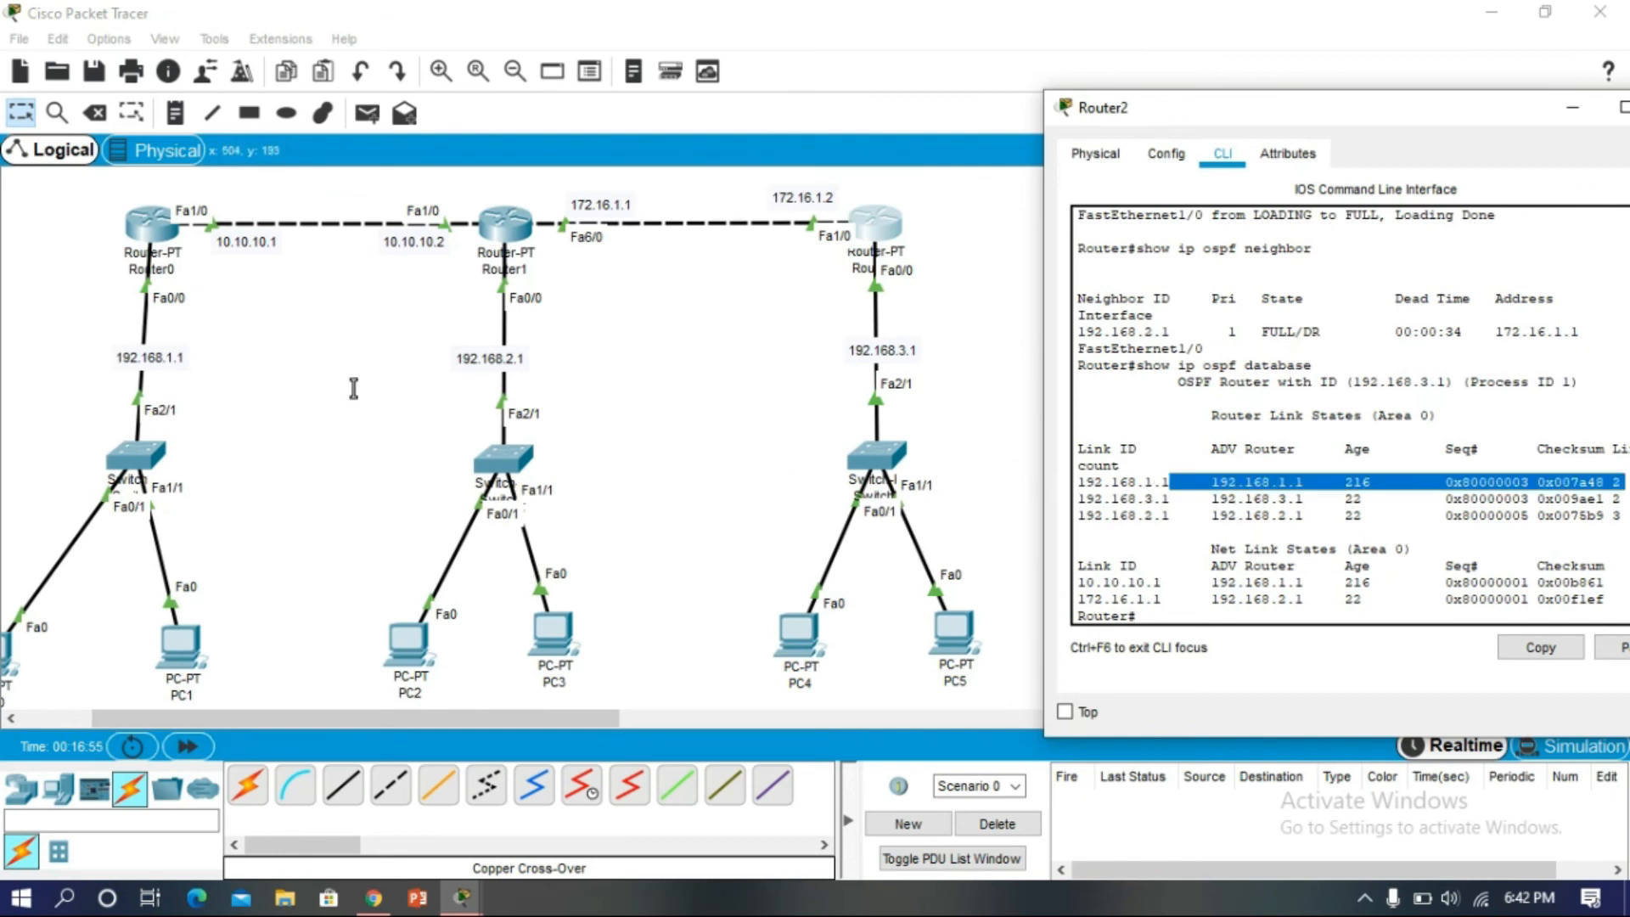
left_click(225, 375)
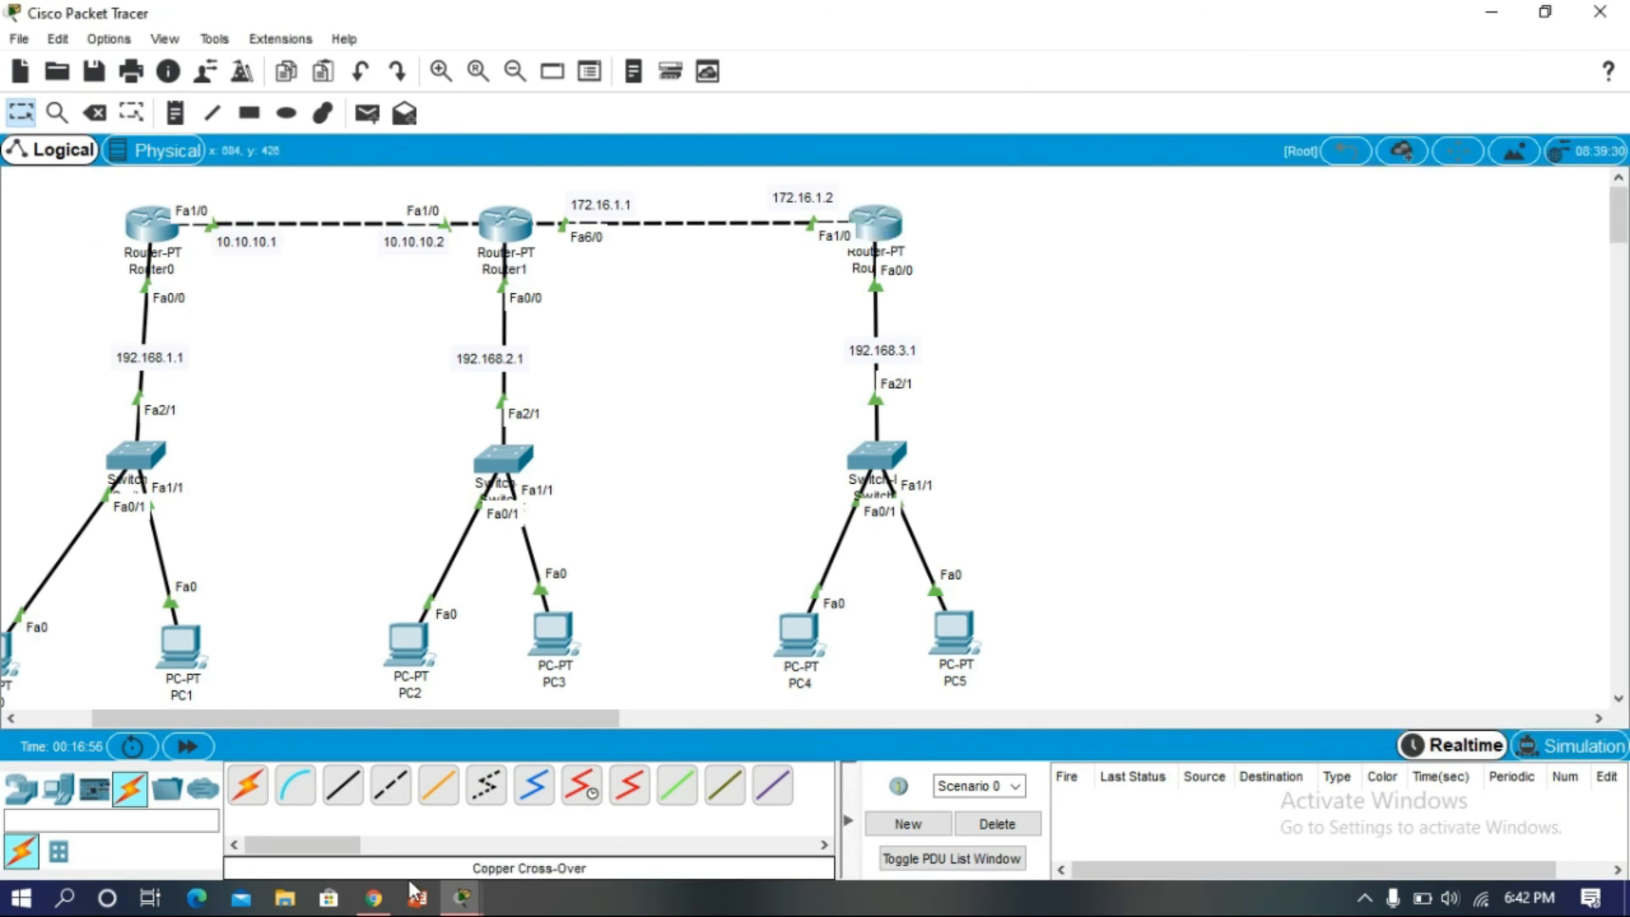
mouse_move(462, 898)
left_click(607, 823)
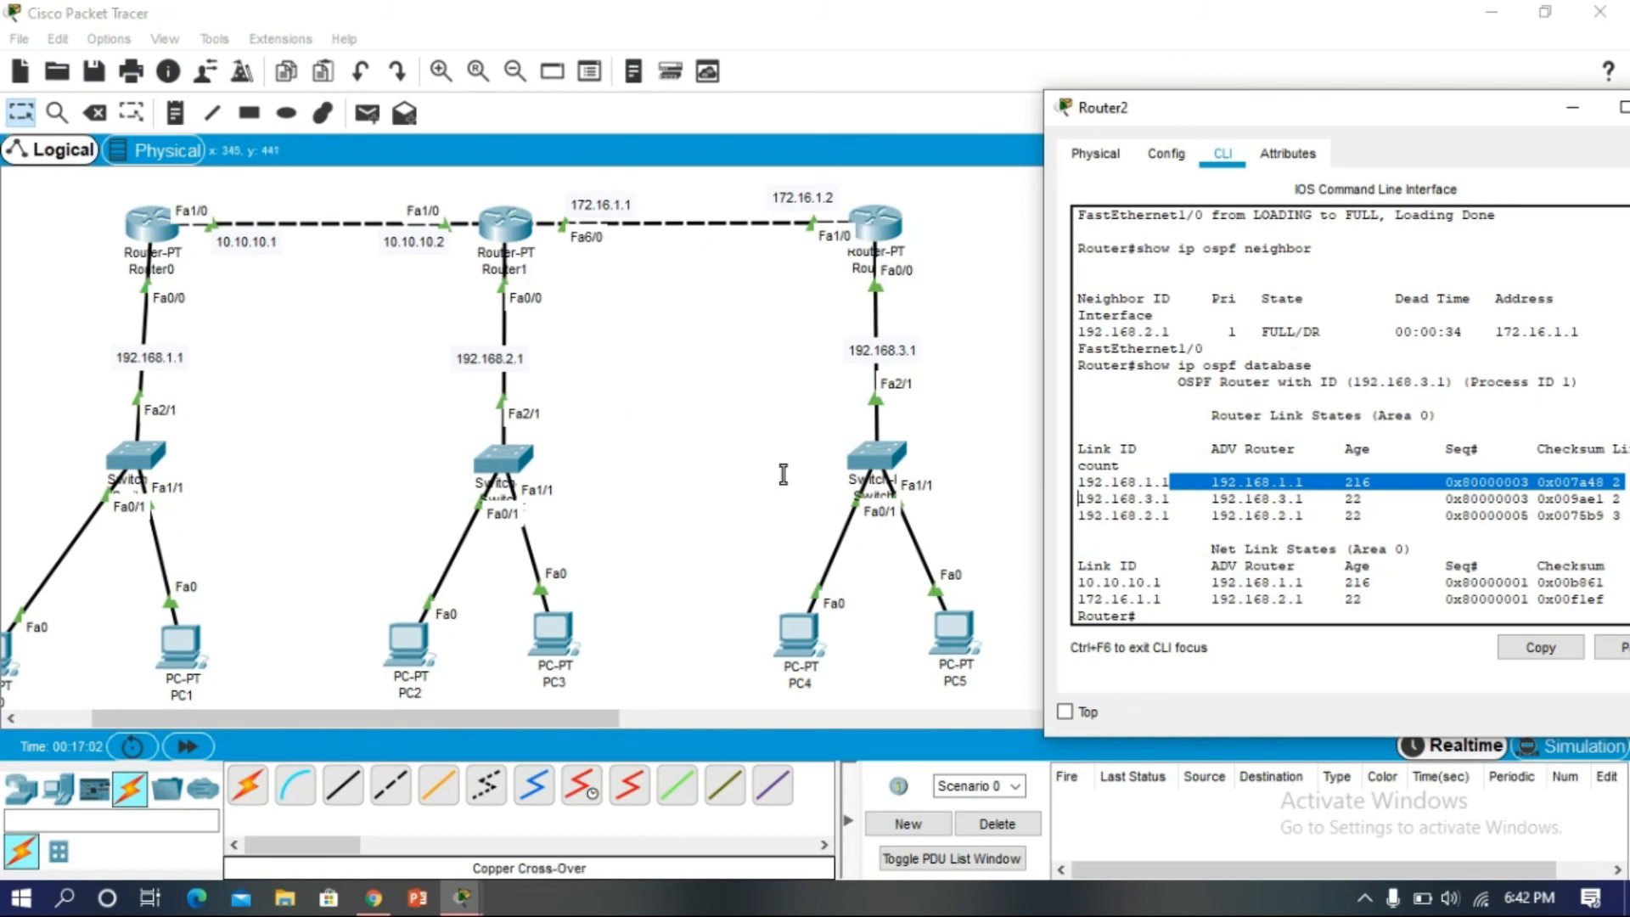
- Compare the net link states 10.10.10.1 and 172.16.1.1 with the inter-router links in the topology and close Router2's window
left_click_drag(1162, 582, 1086, 583)
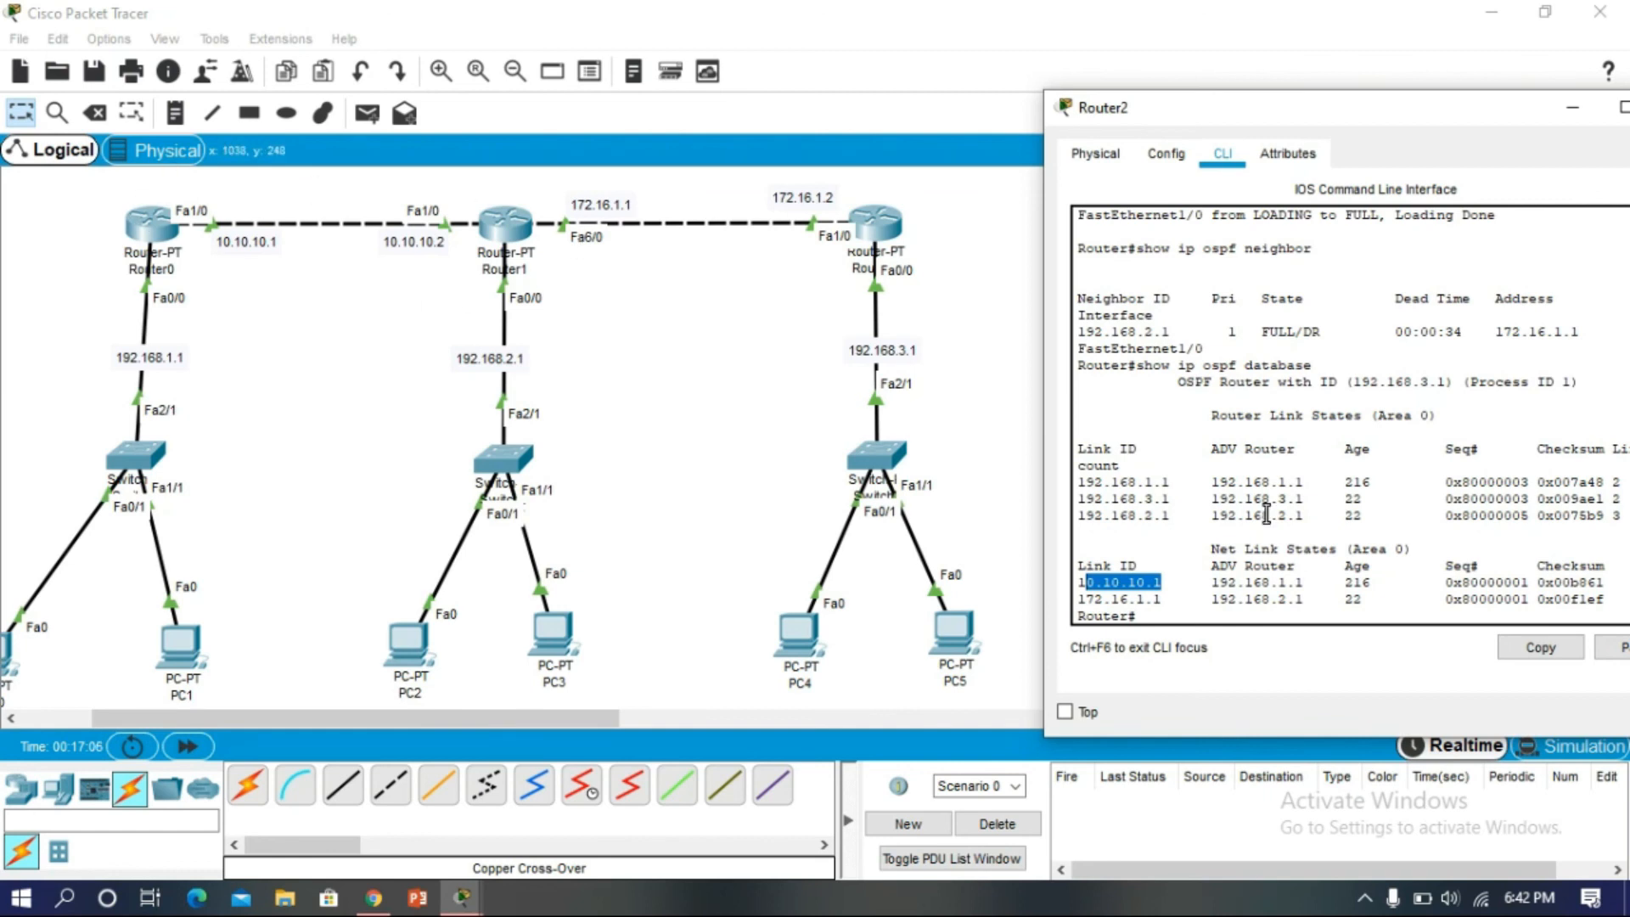
left_click_drag(1162, 600, 1104, 583)
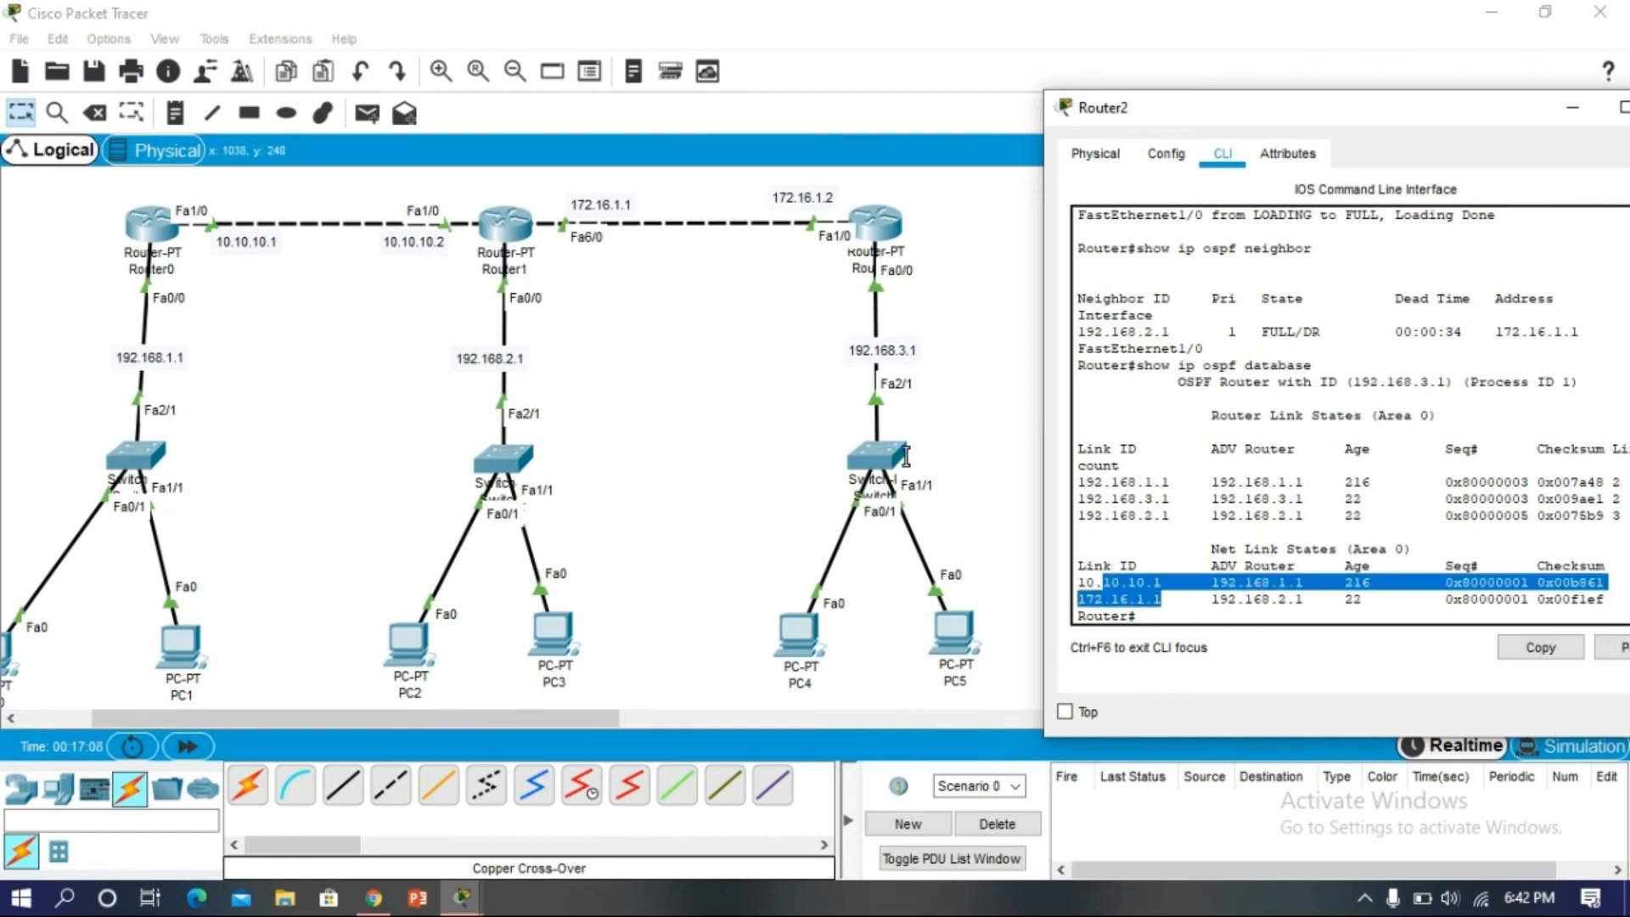
left_click(1147, 597)
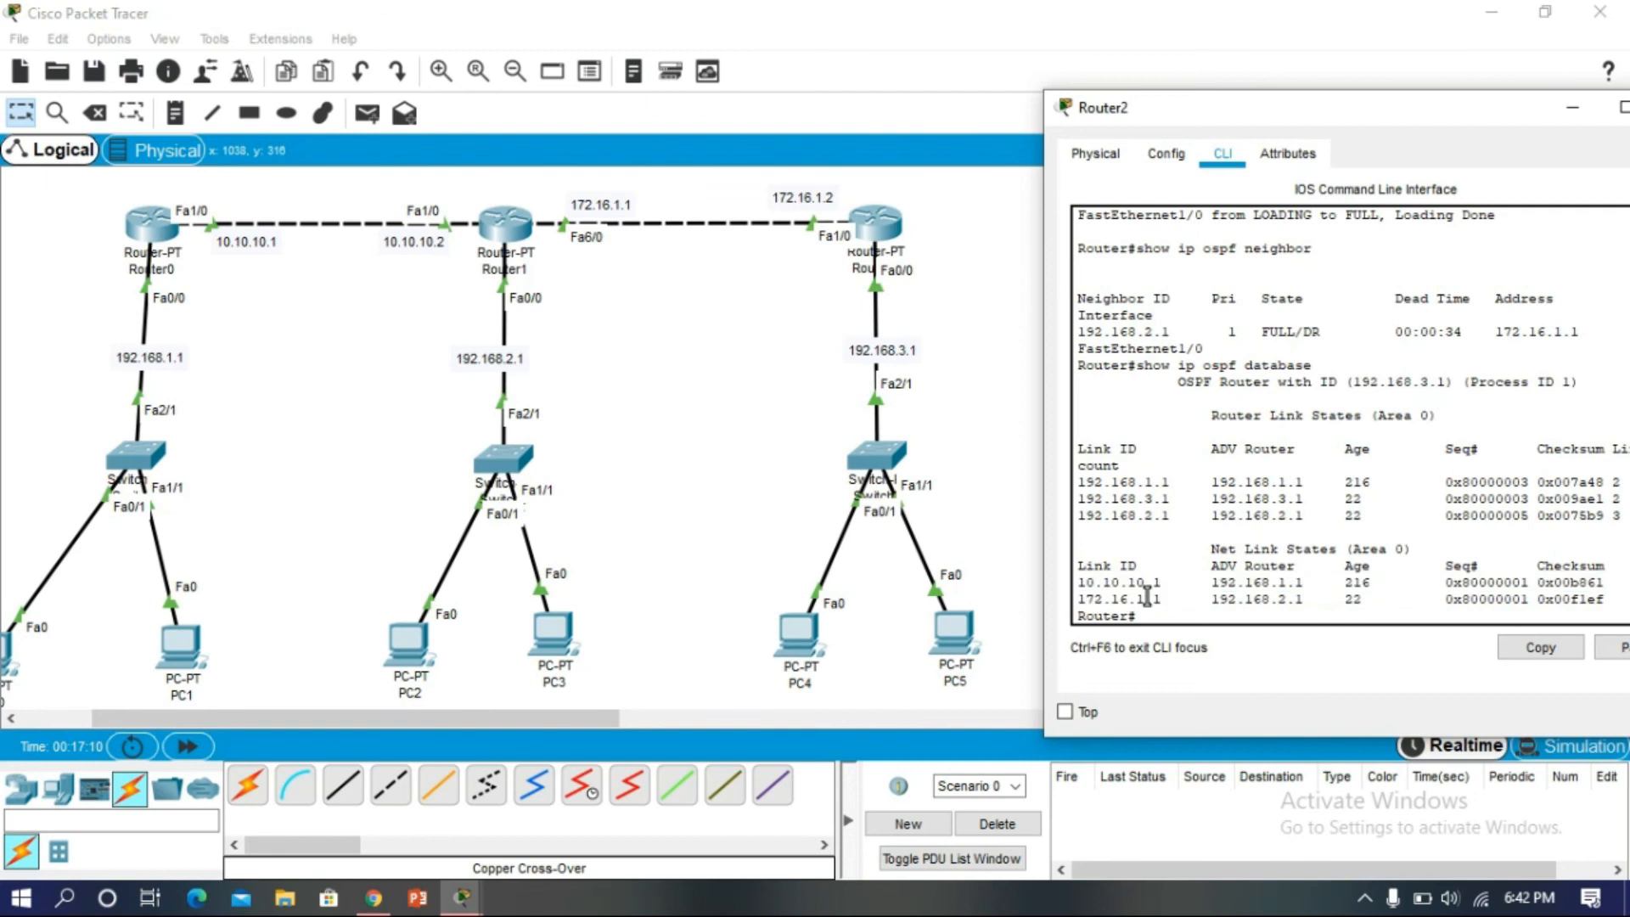
left_click_drag(1162, 599, 1087, 599)
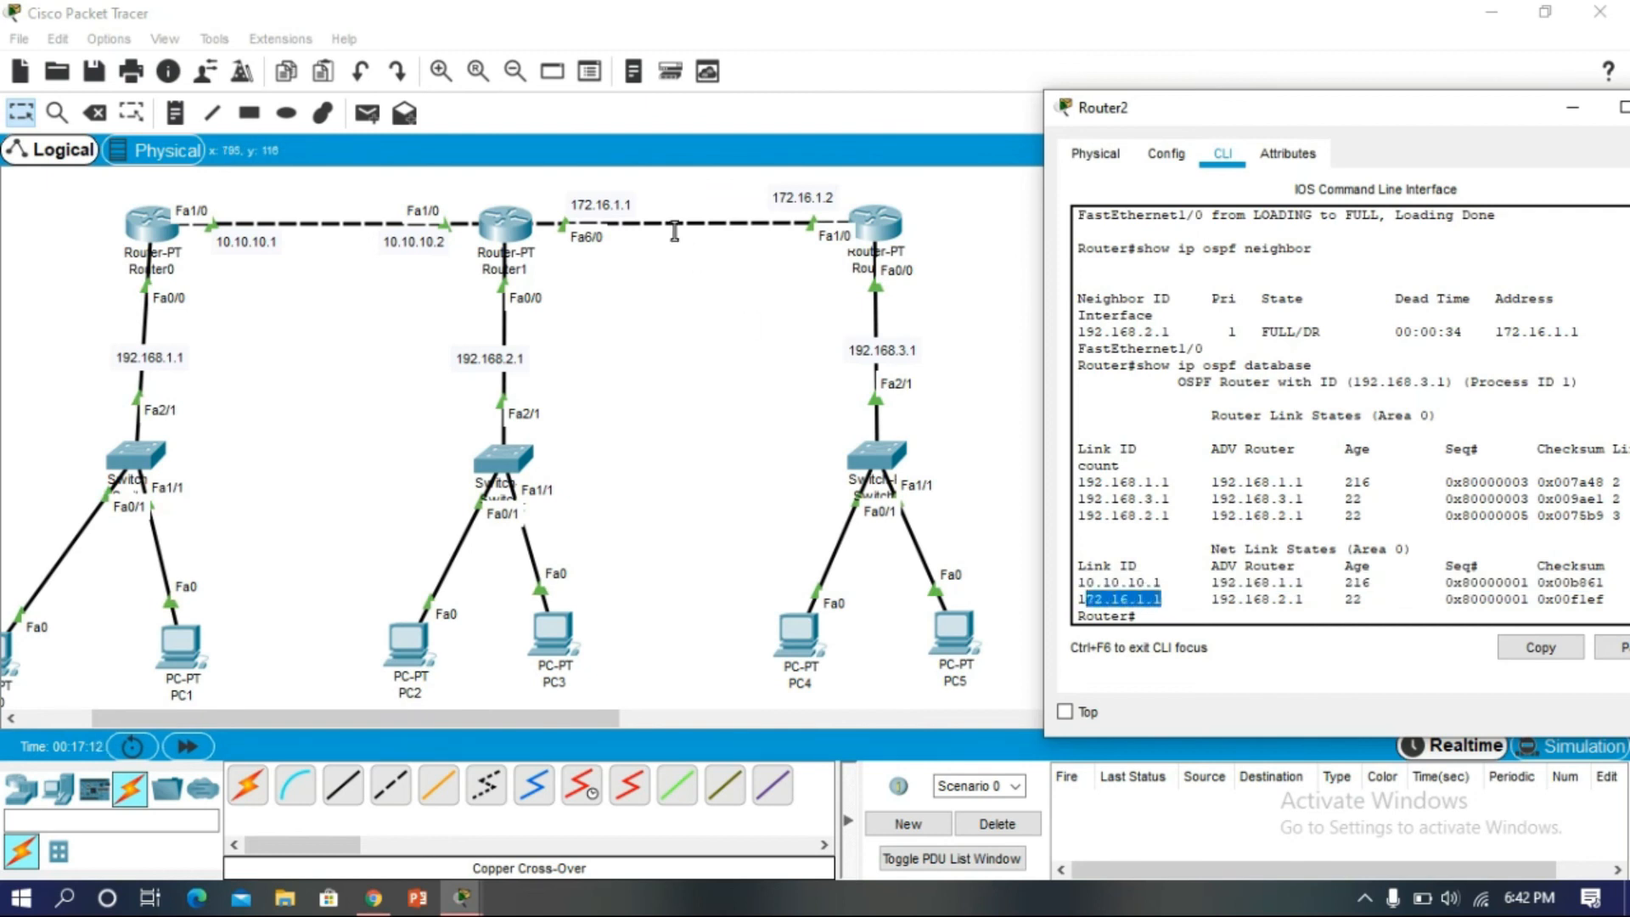
left_click(979, 255)
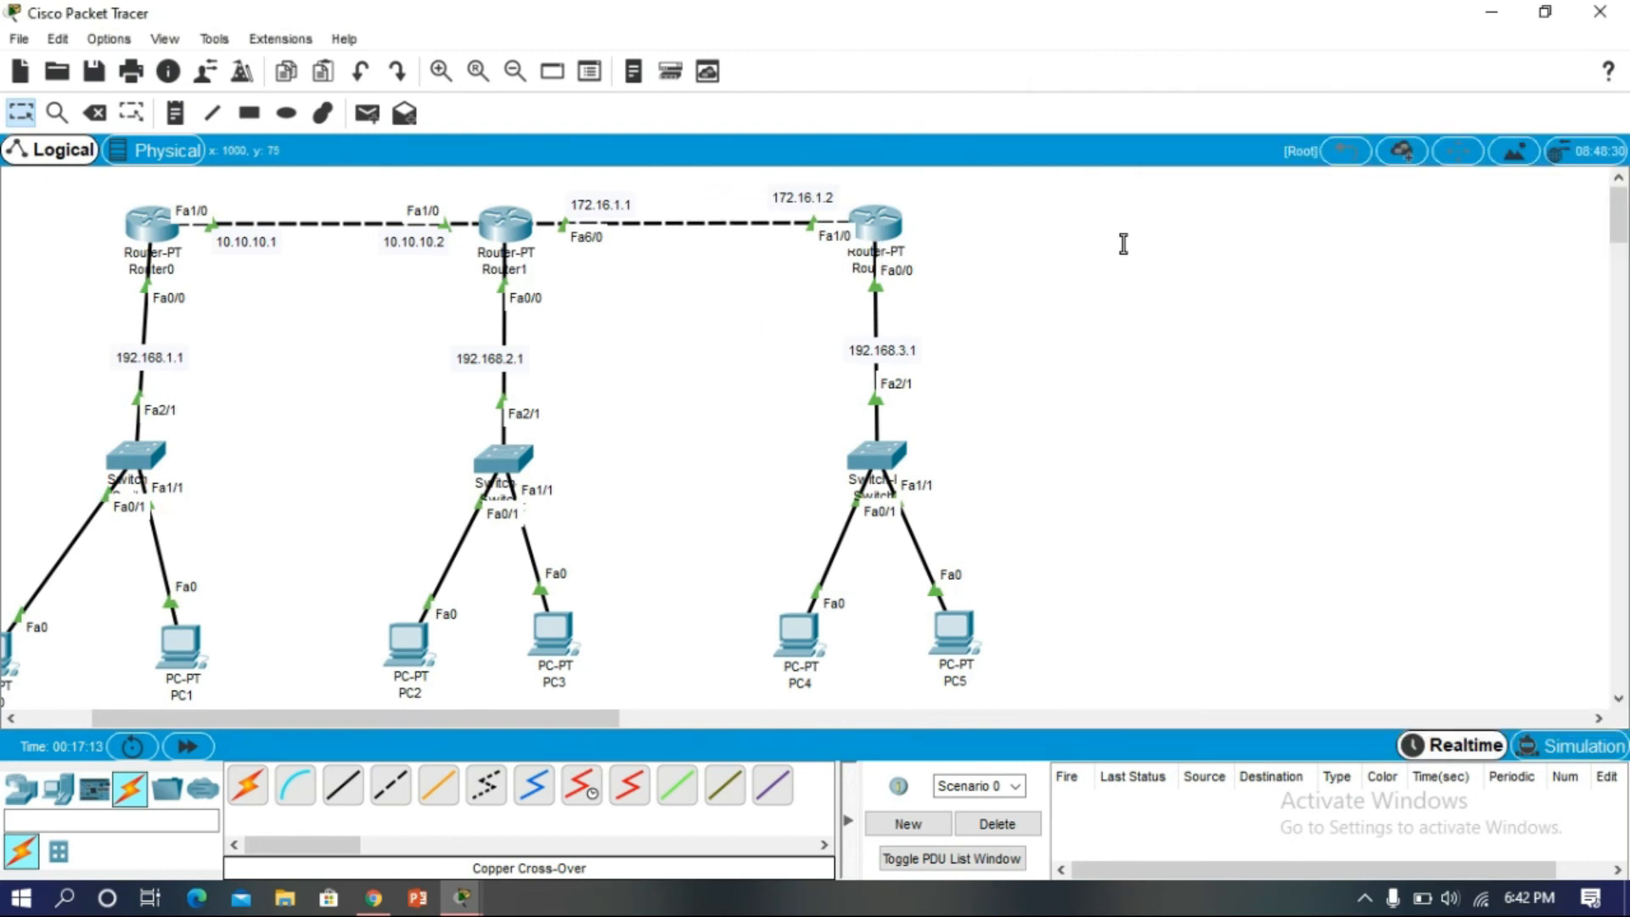
mouse_move(462, 898)
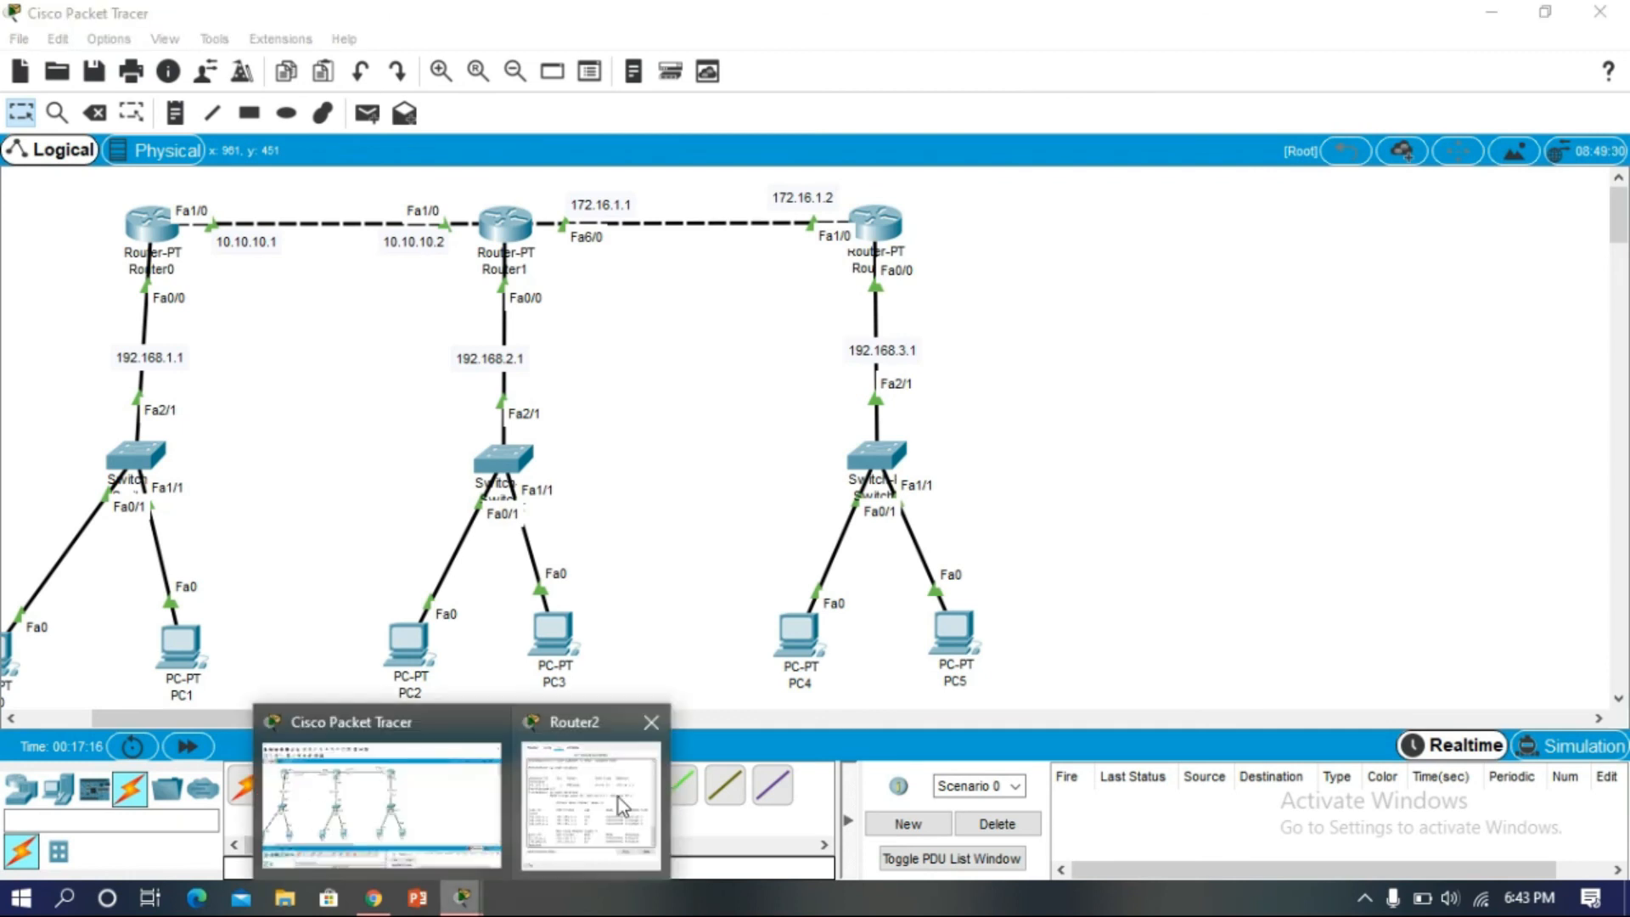
left_click(619, 798)
left_click_drag(1446, 114, 1230, 120)
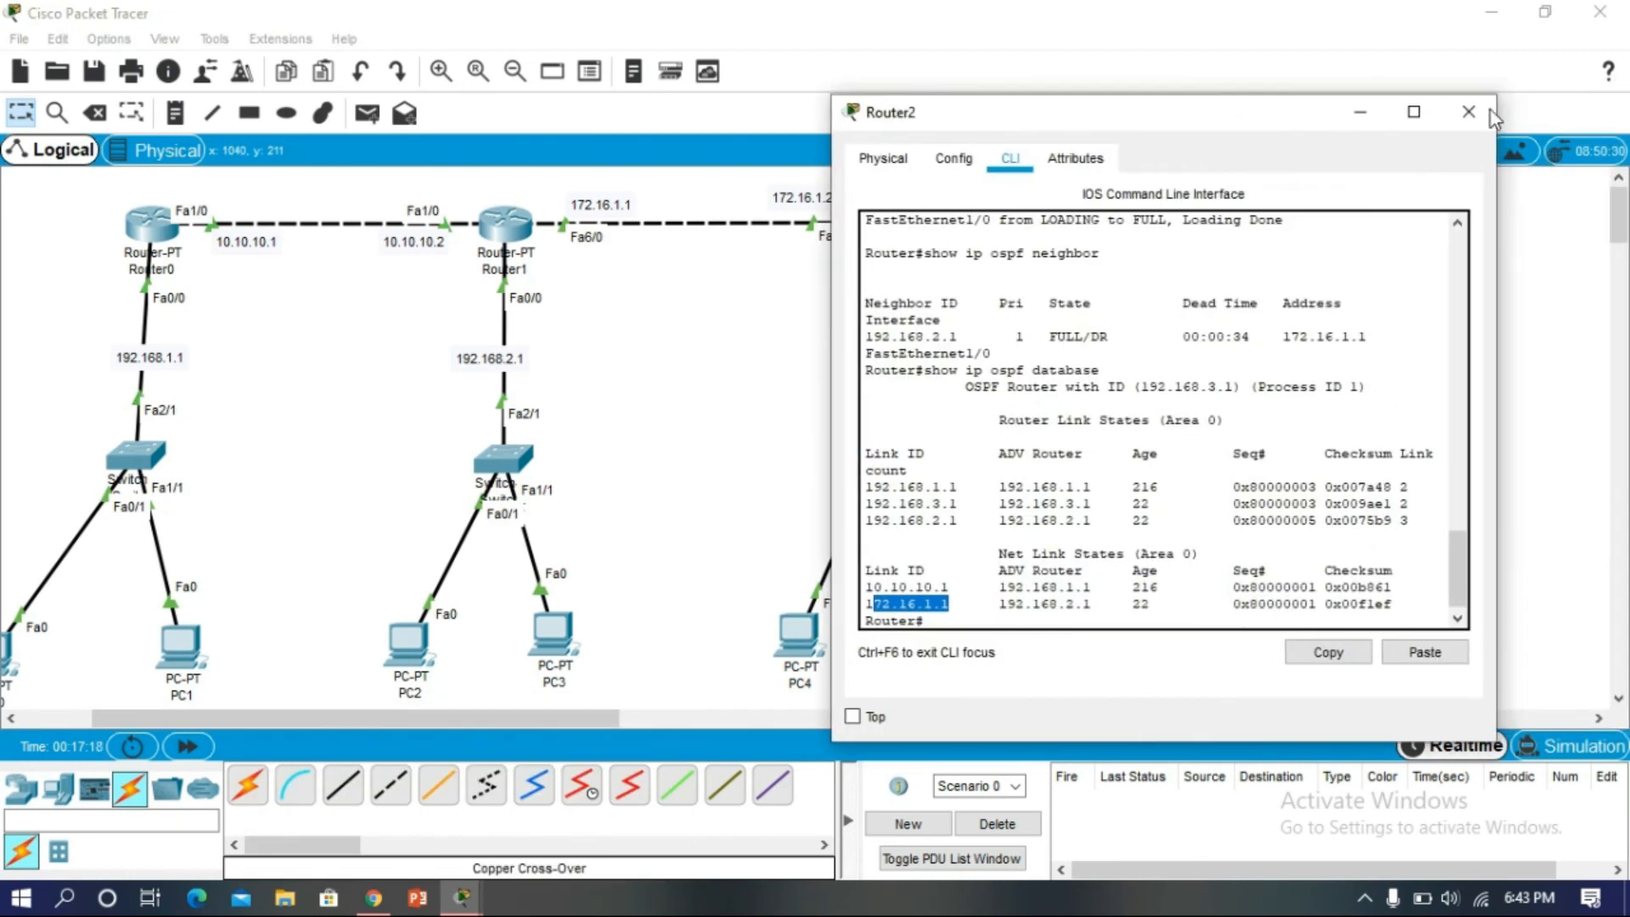
left_click(1469, 112)
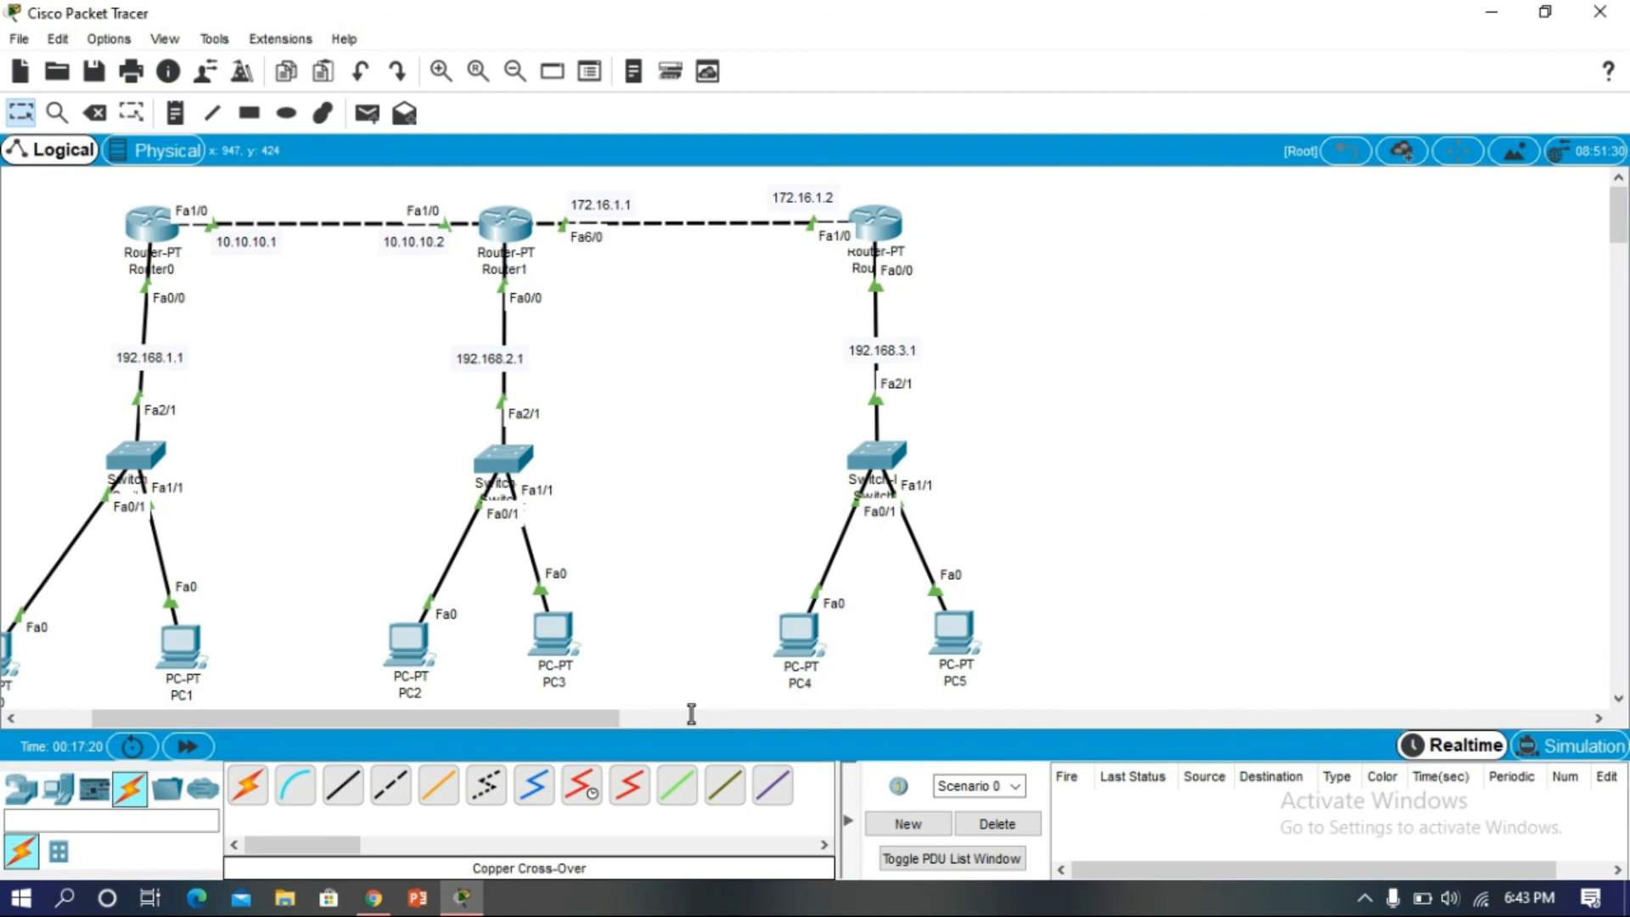
left_click_drag(550, 716, 478, 716)
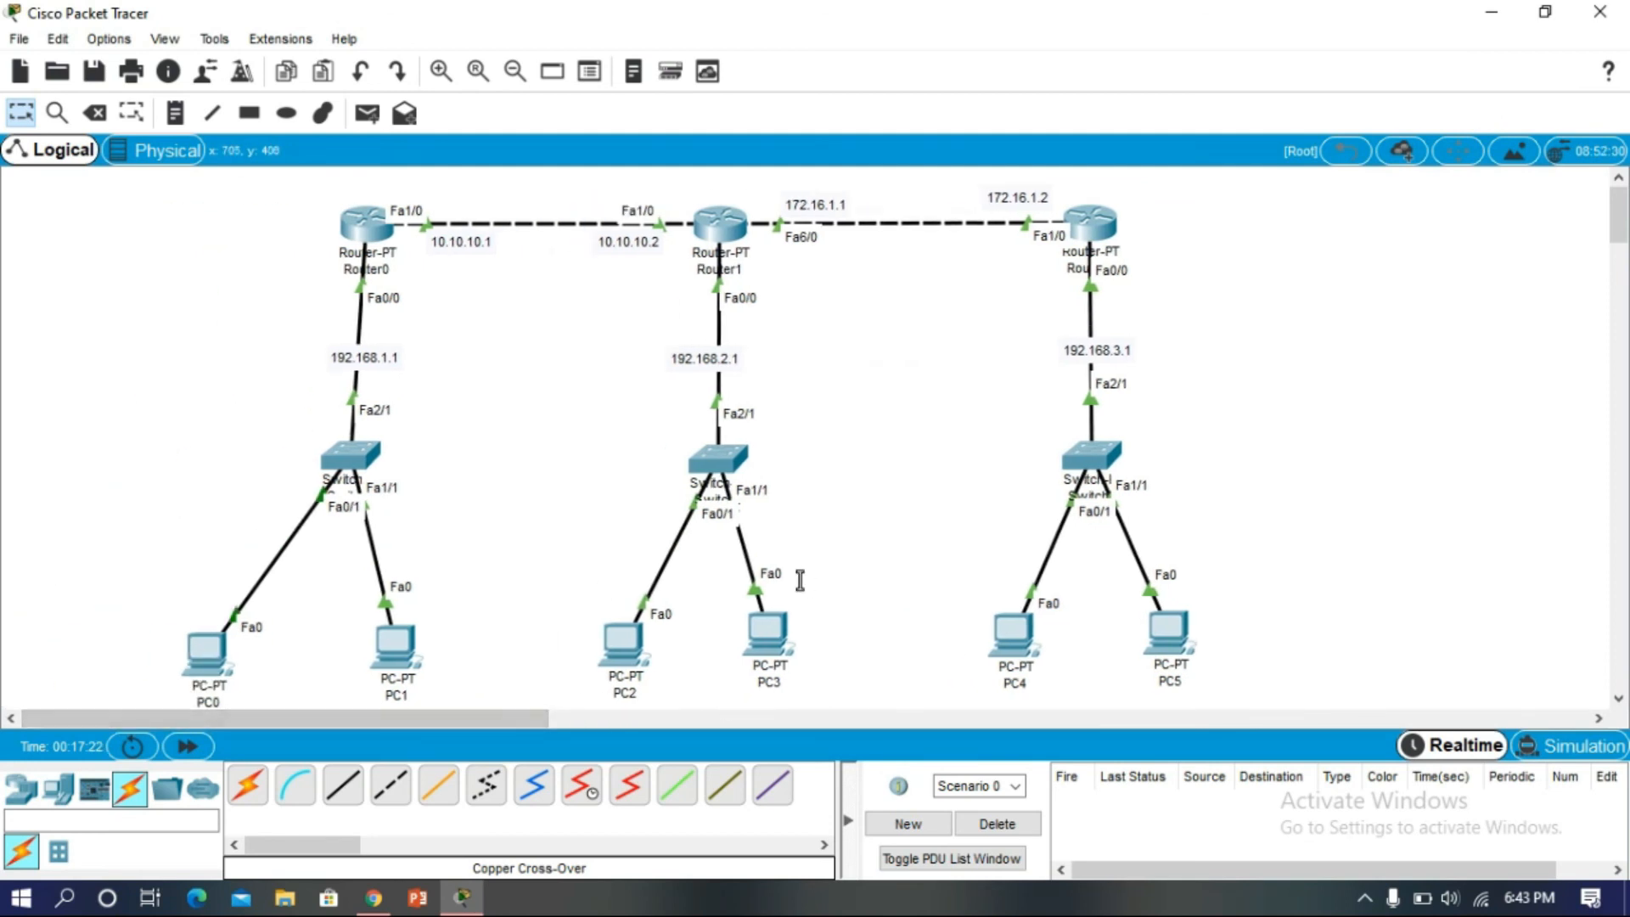
left_click(367, 113)
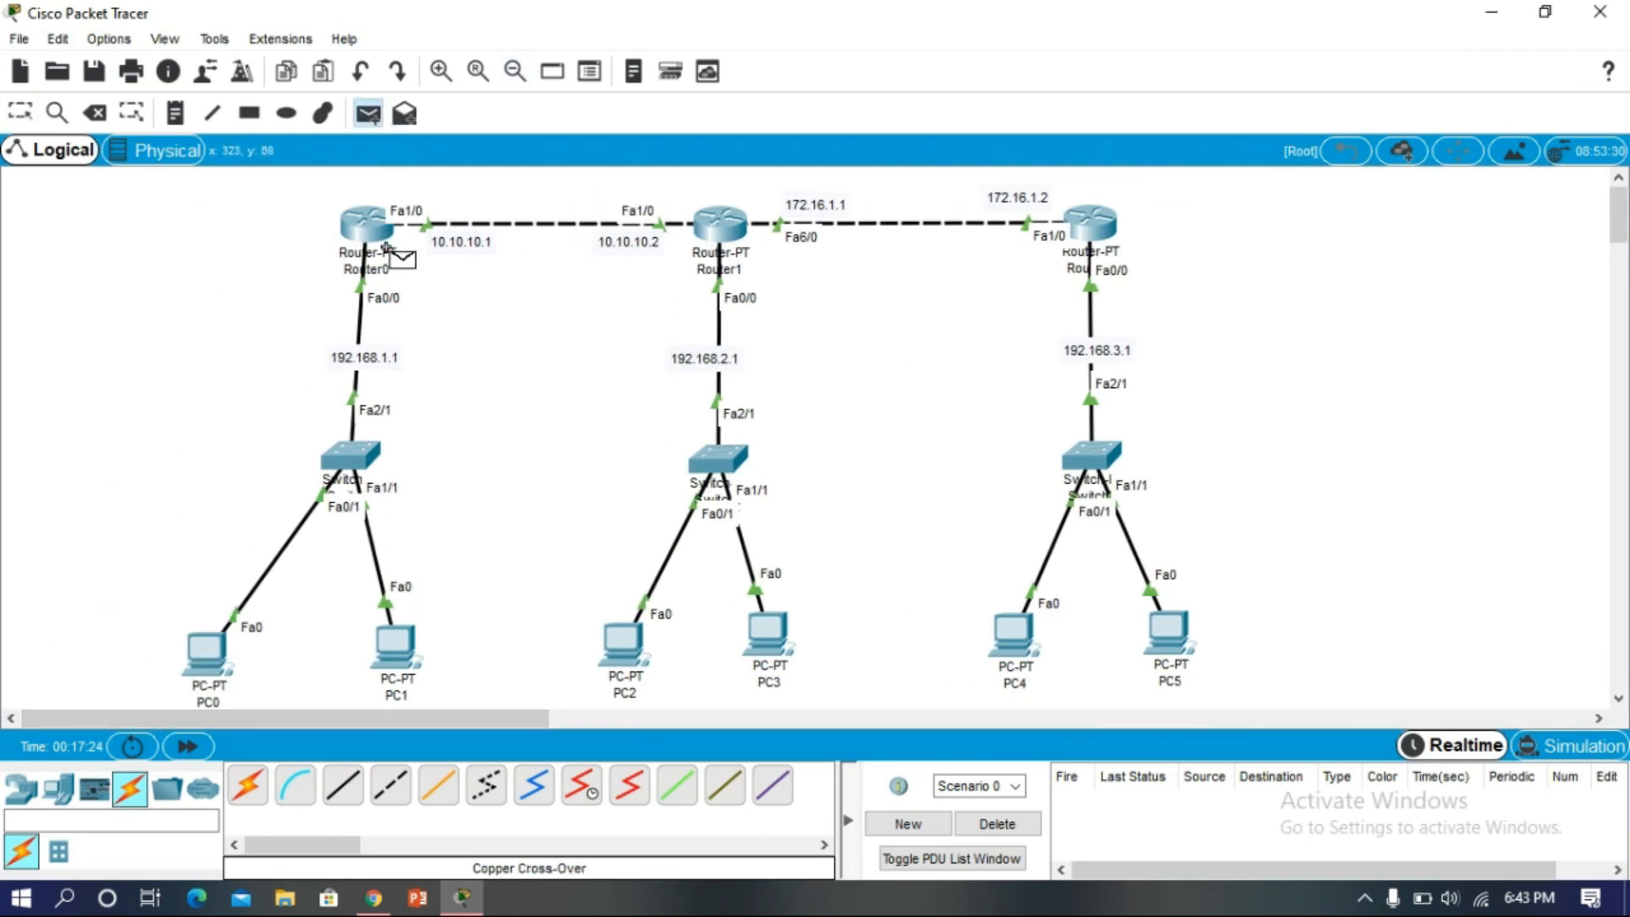
left_click(375, 246)
left_click(203, 654)
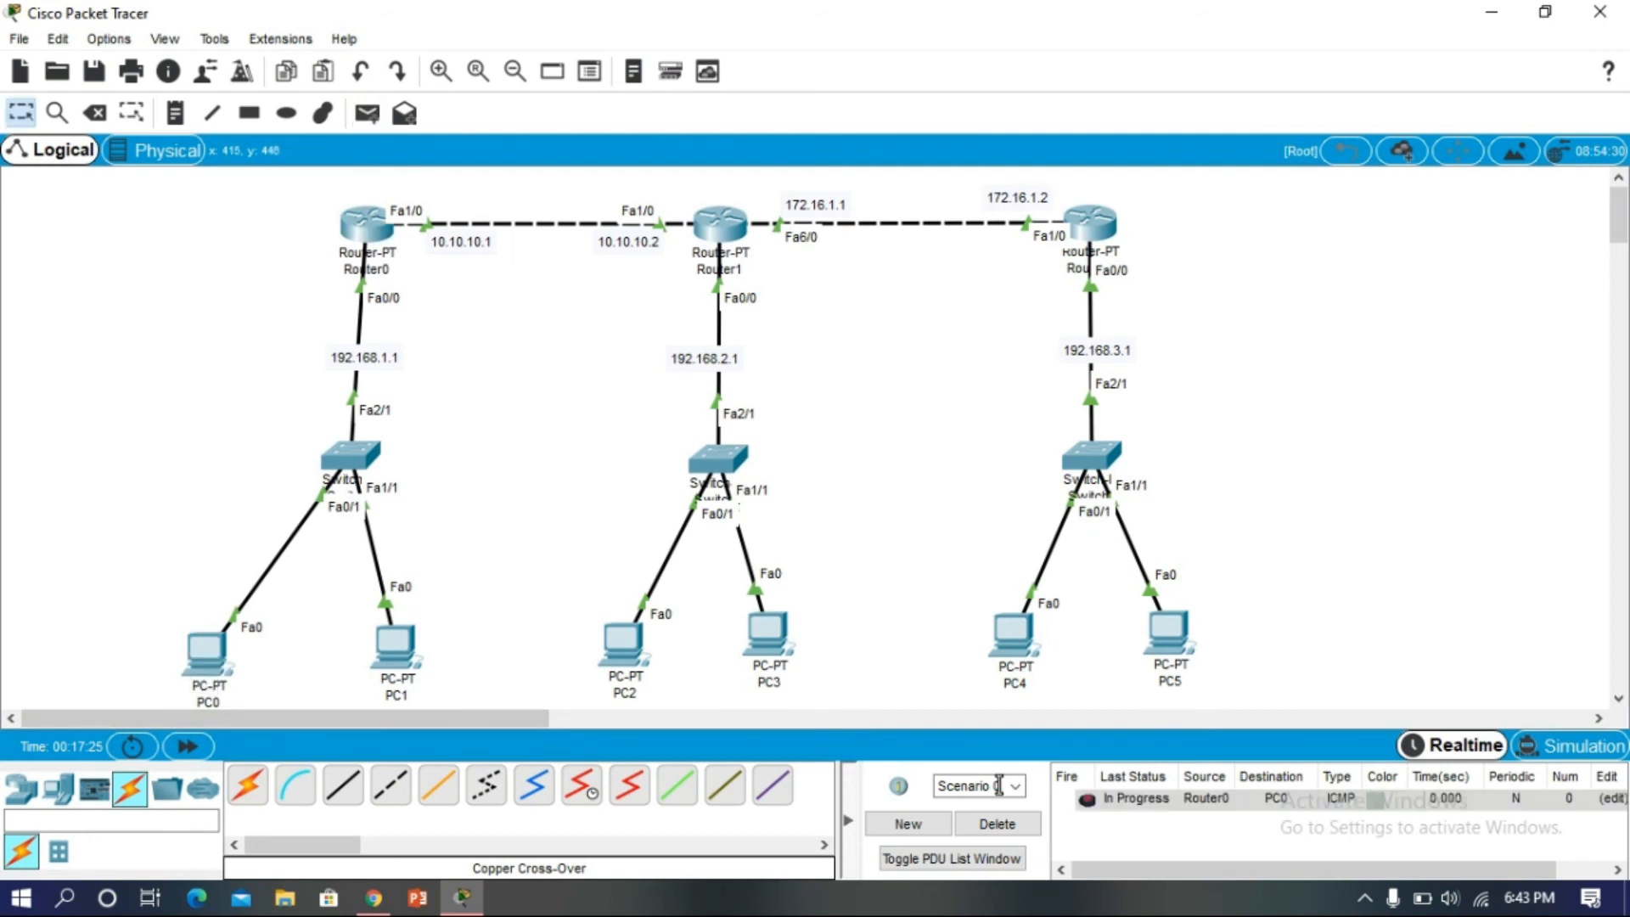
left_click(1019, 823)
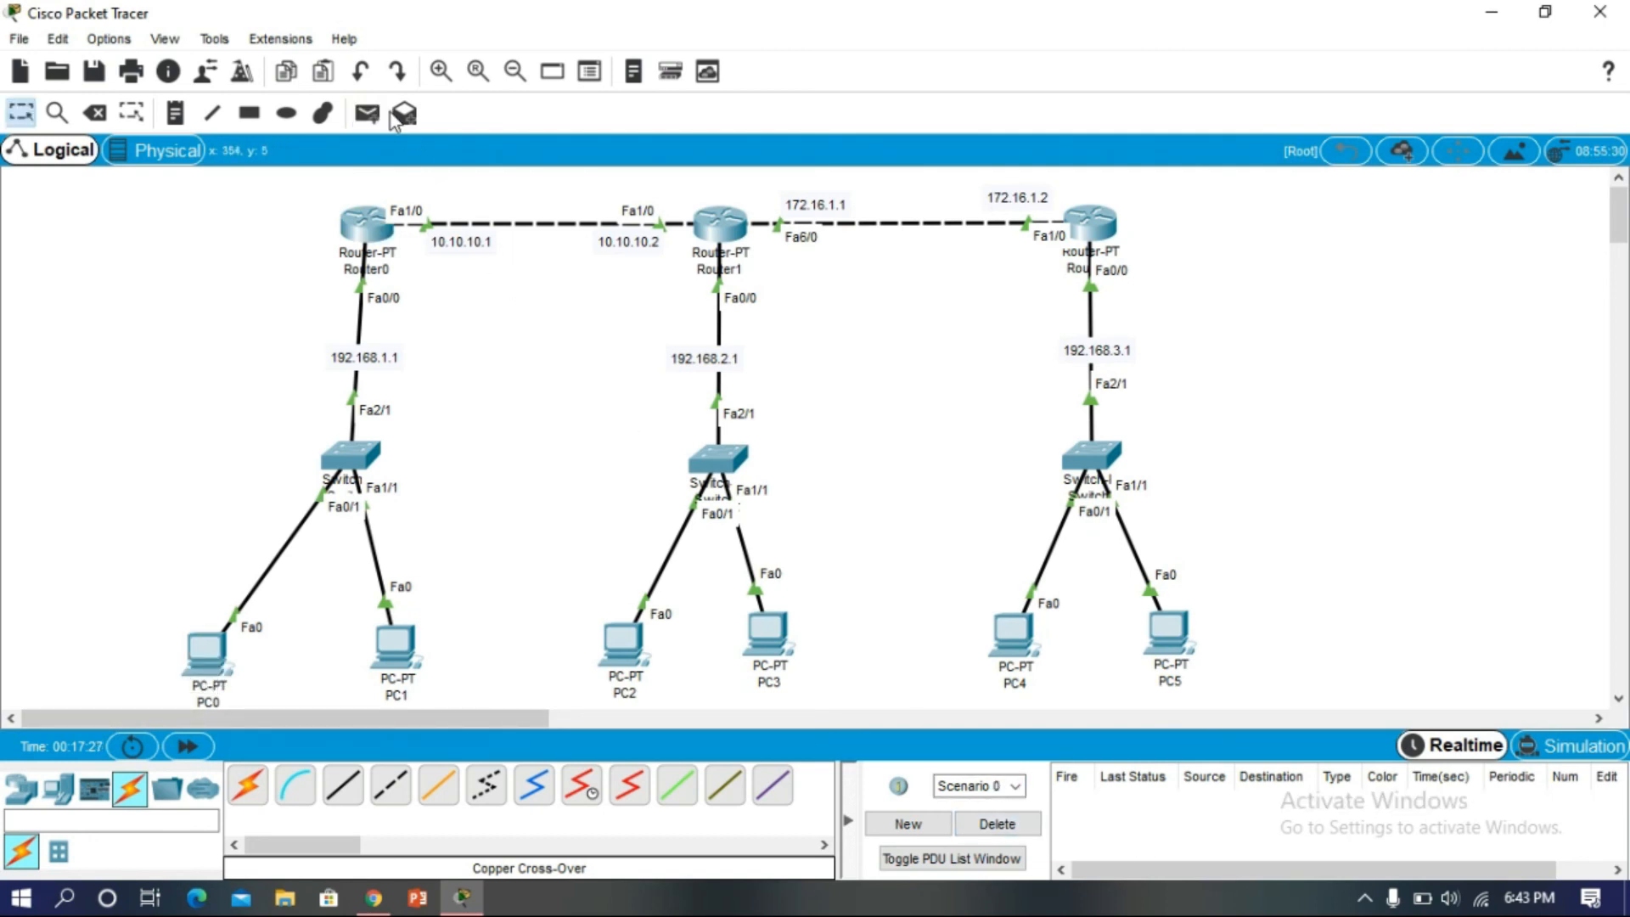
- Test connectivity by sending simple PDUs from Router0 to PC0 and from Router0 to PC1
left_click(384, 113)
left_click(373, 225)
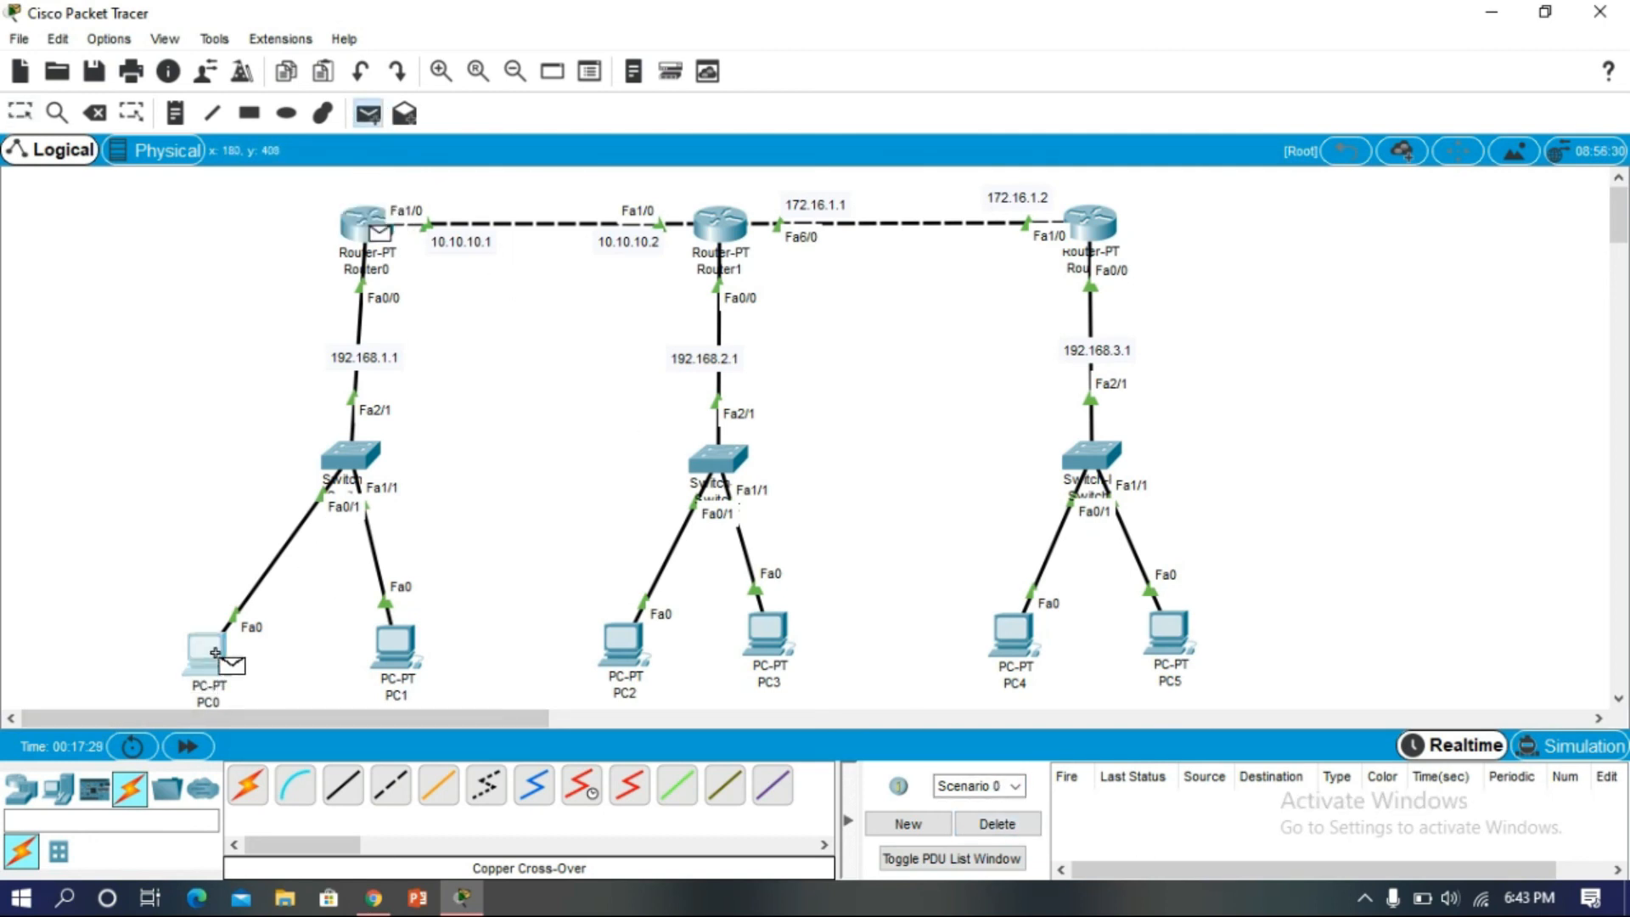
left_click(205, 652)
left_click(368, 113)
left_click(372, 234)
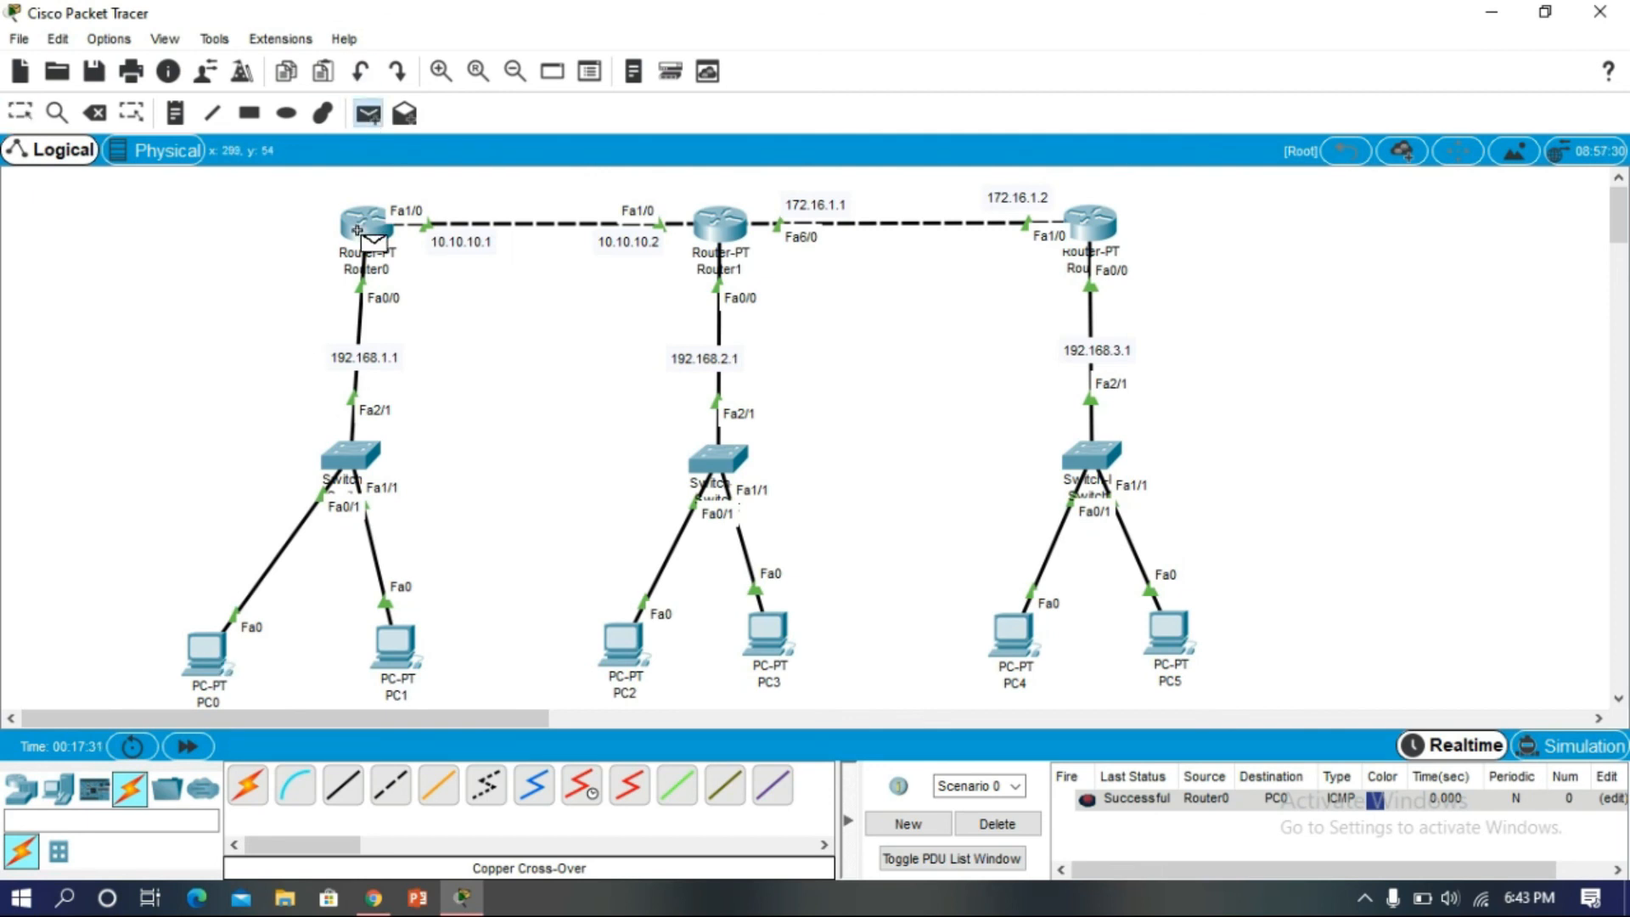
left_click(392, 647)
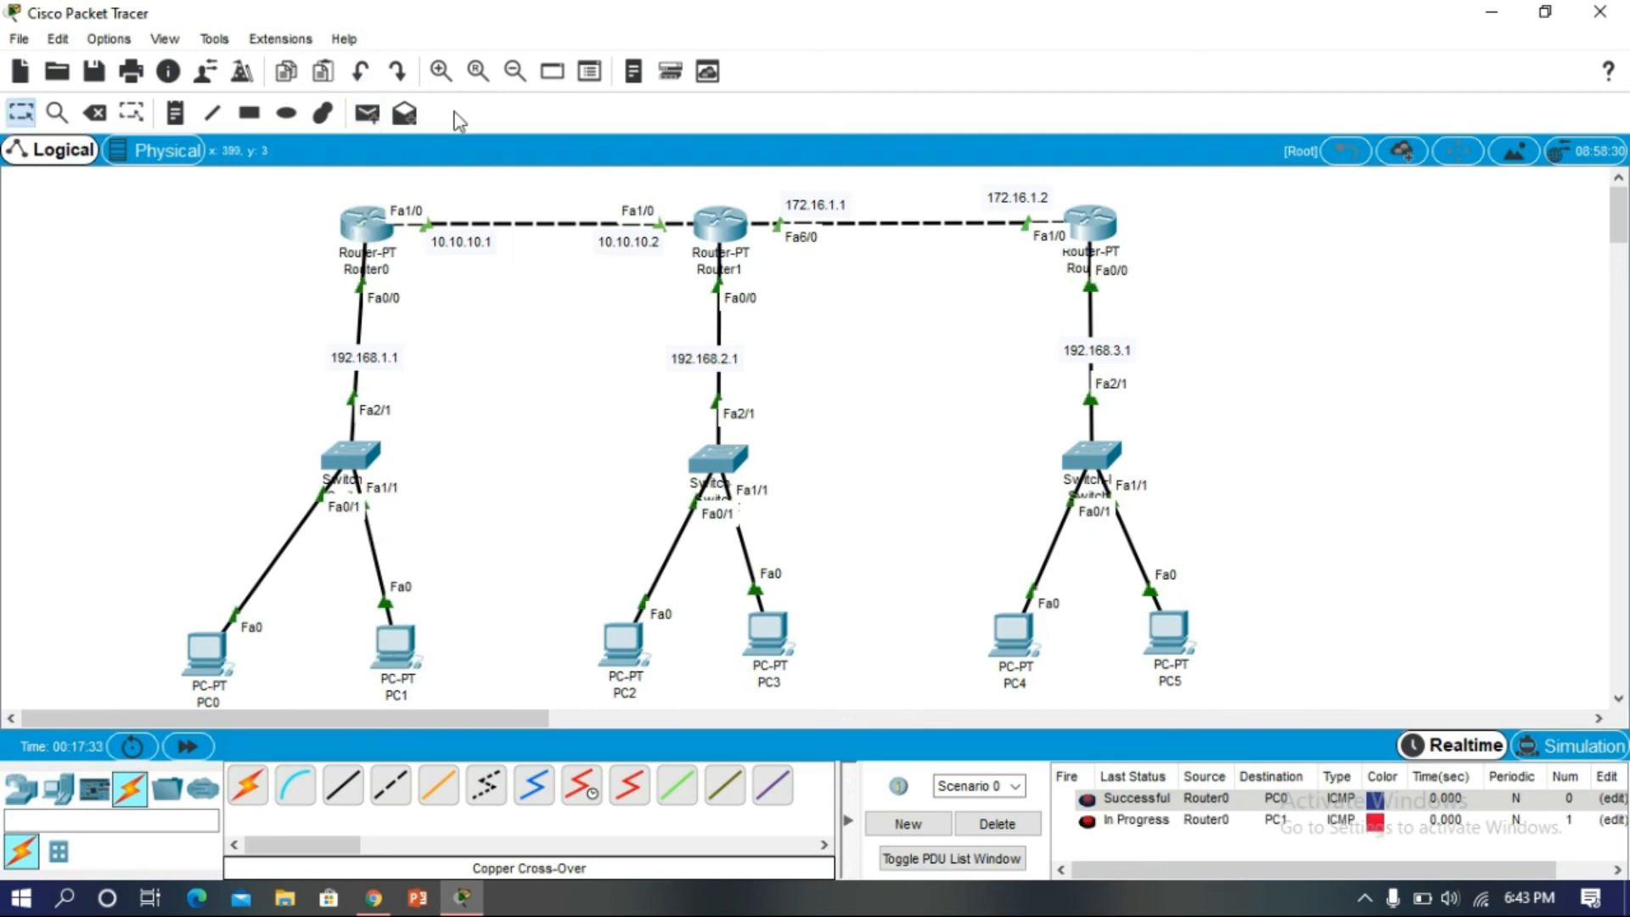
- Test the reverse direction by sending a simple PDU from PC1 to Router0
left_click(366, 113)
left_click(408, 656)
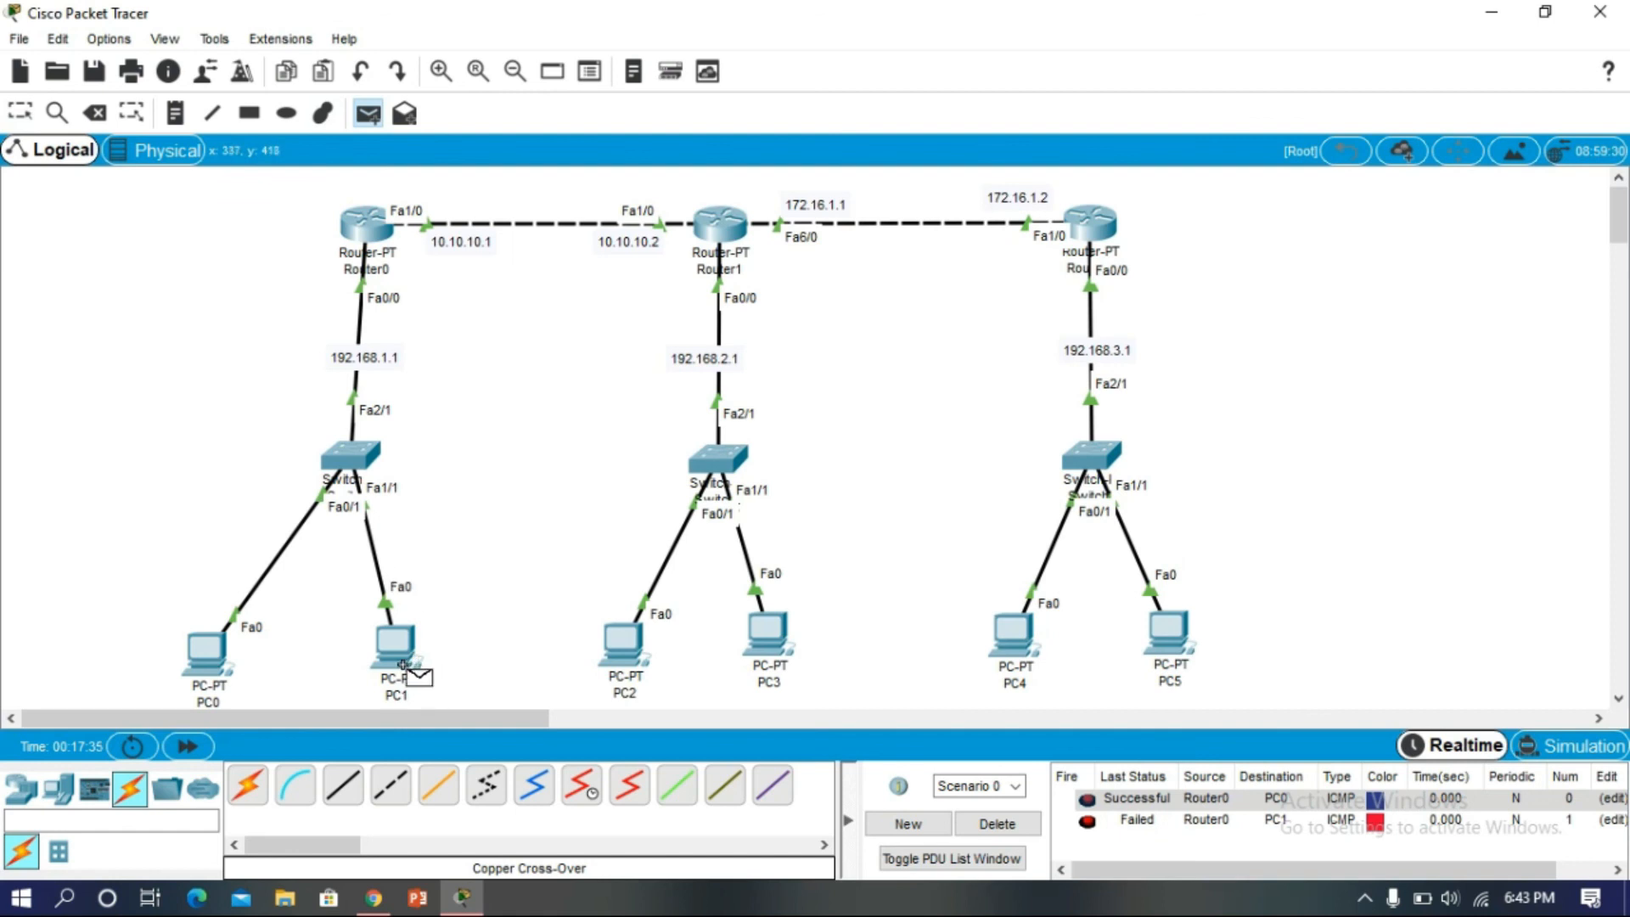
left_click(367, 229)
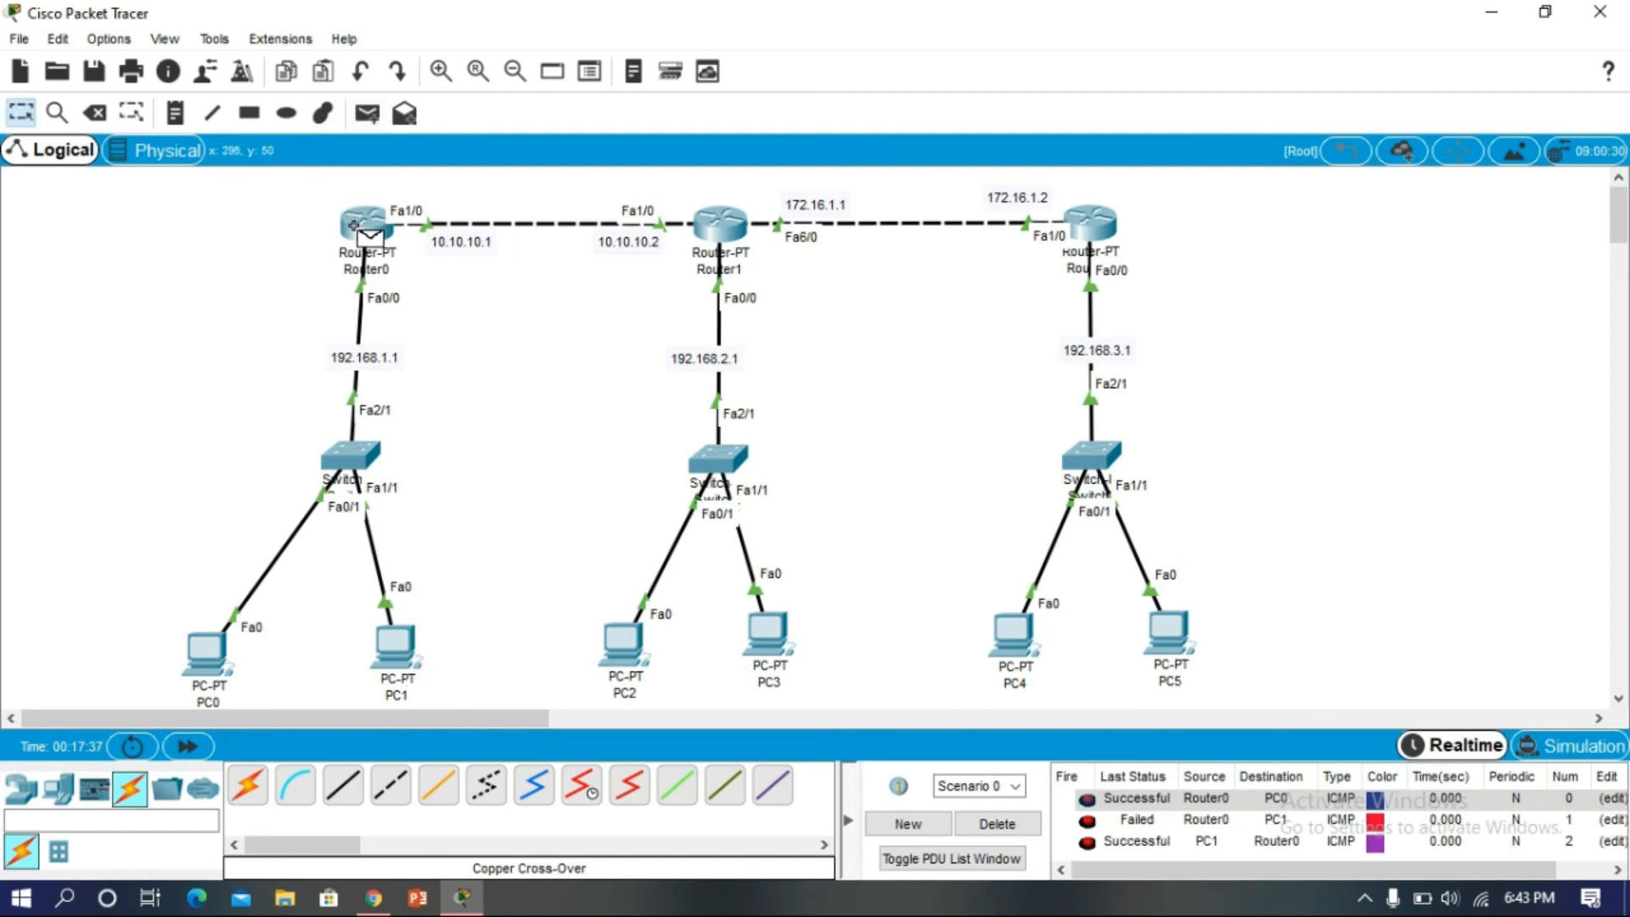
- Clear the existing test PDUs from Scenario 0 and send a simple PDU from PC0 to PC1
left_click(1001, 823)
left_click(367, 113)
left_click(208, 653)
left_click(397, 647)
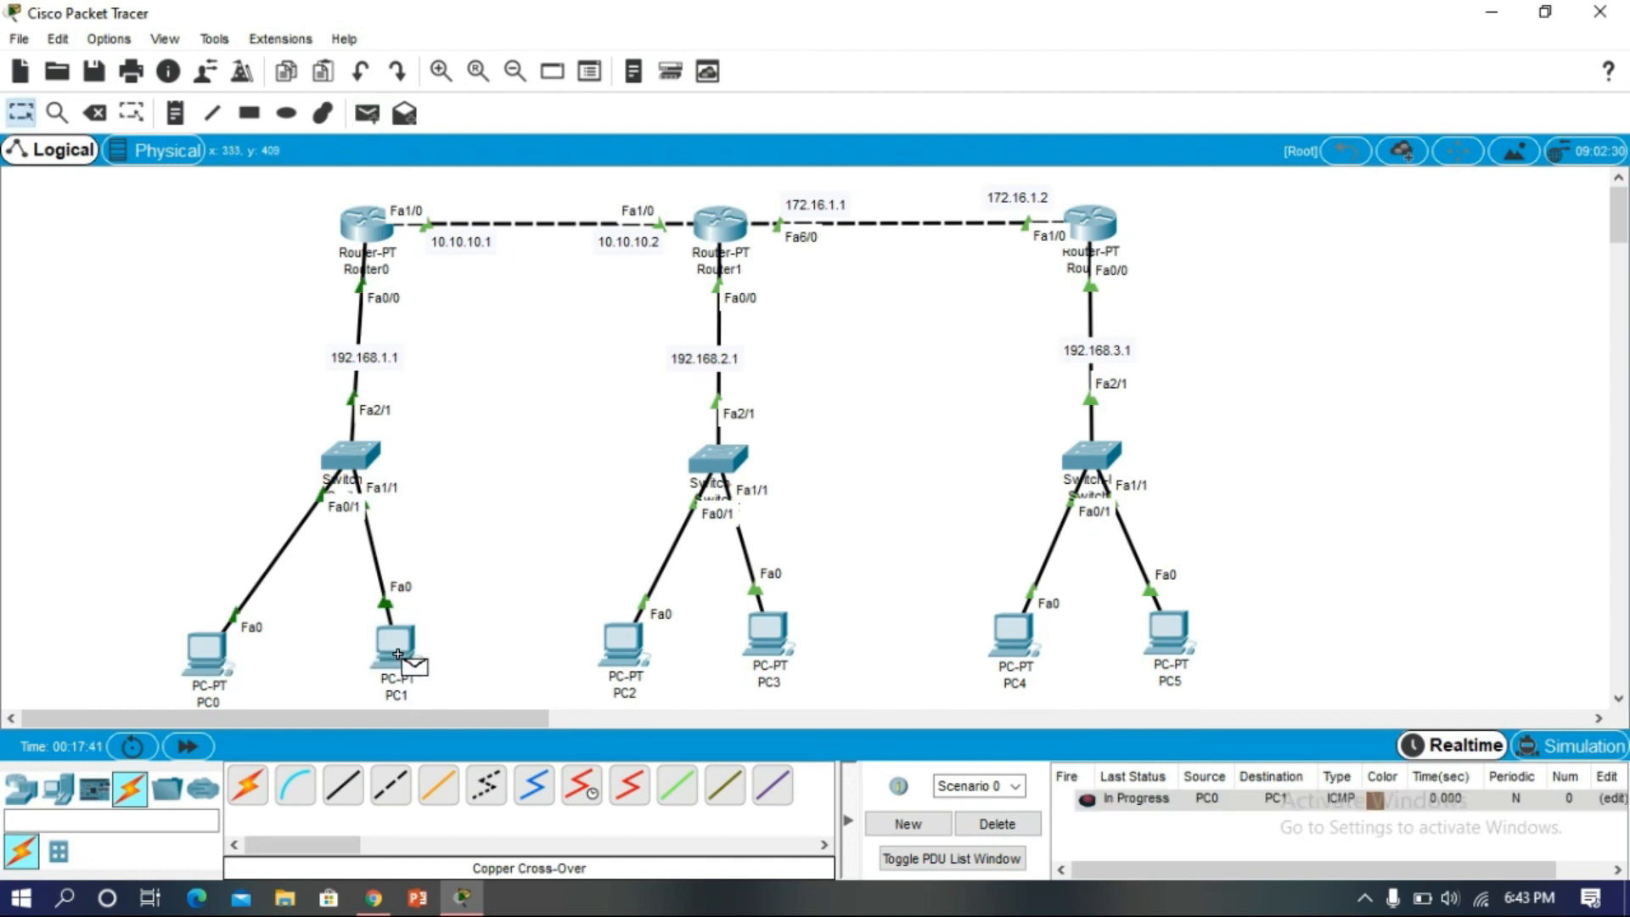
- Clear the existing test PDUs from Scenario 0 and send two simple PDUs from Router1 to PC2
left_click(997, 824)
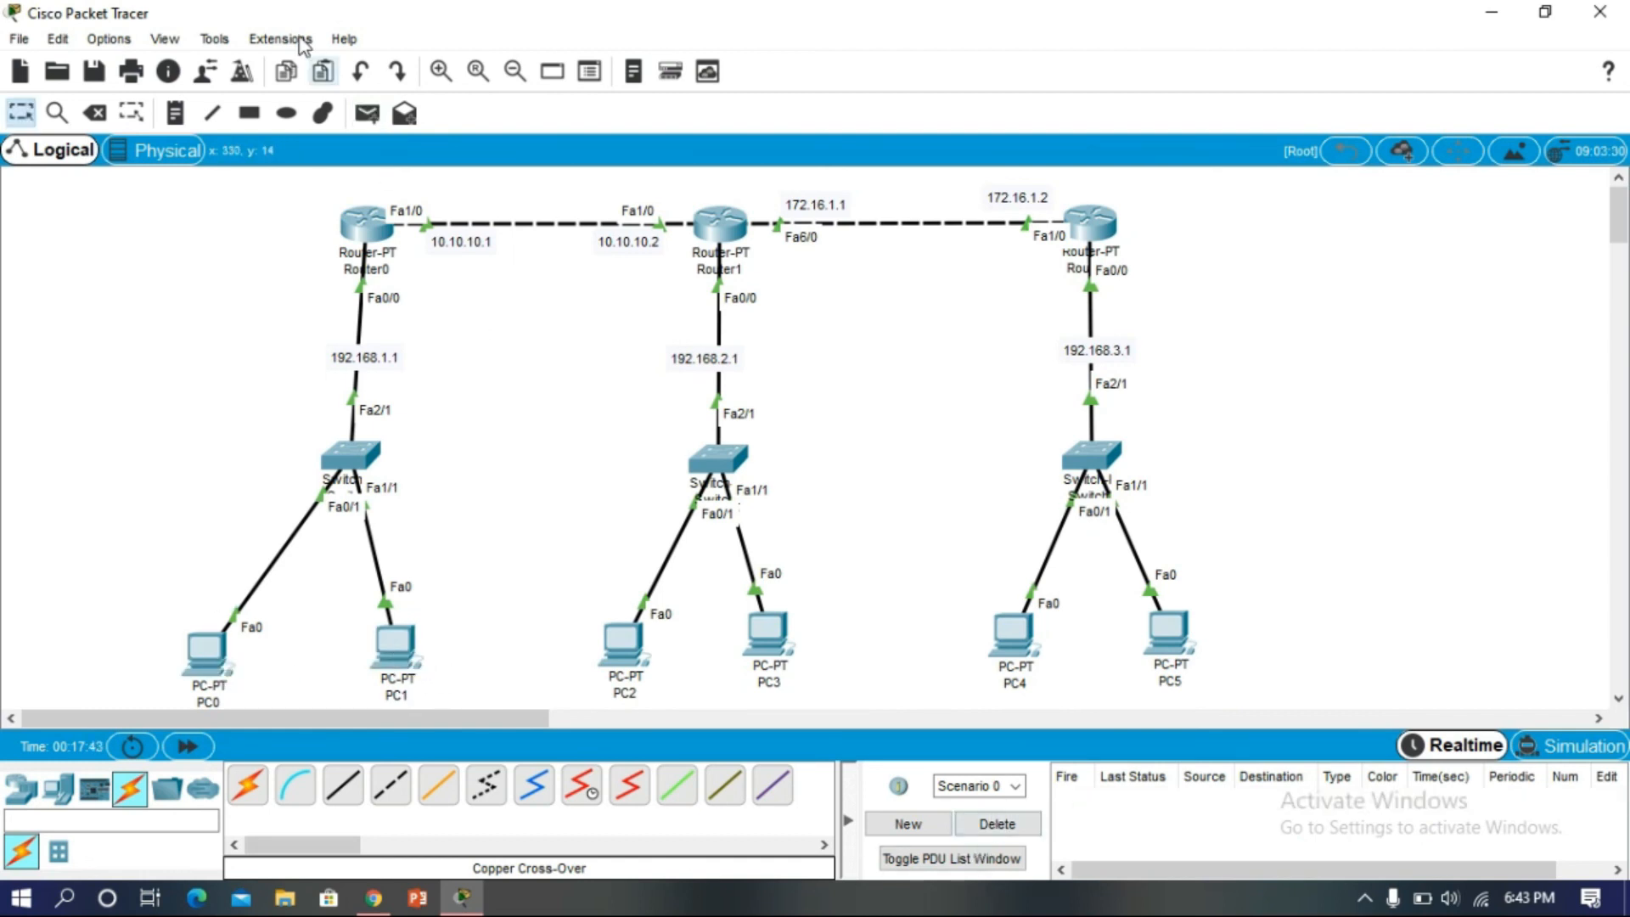
left_click(367, 115)
left_click(720, 223)
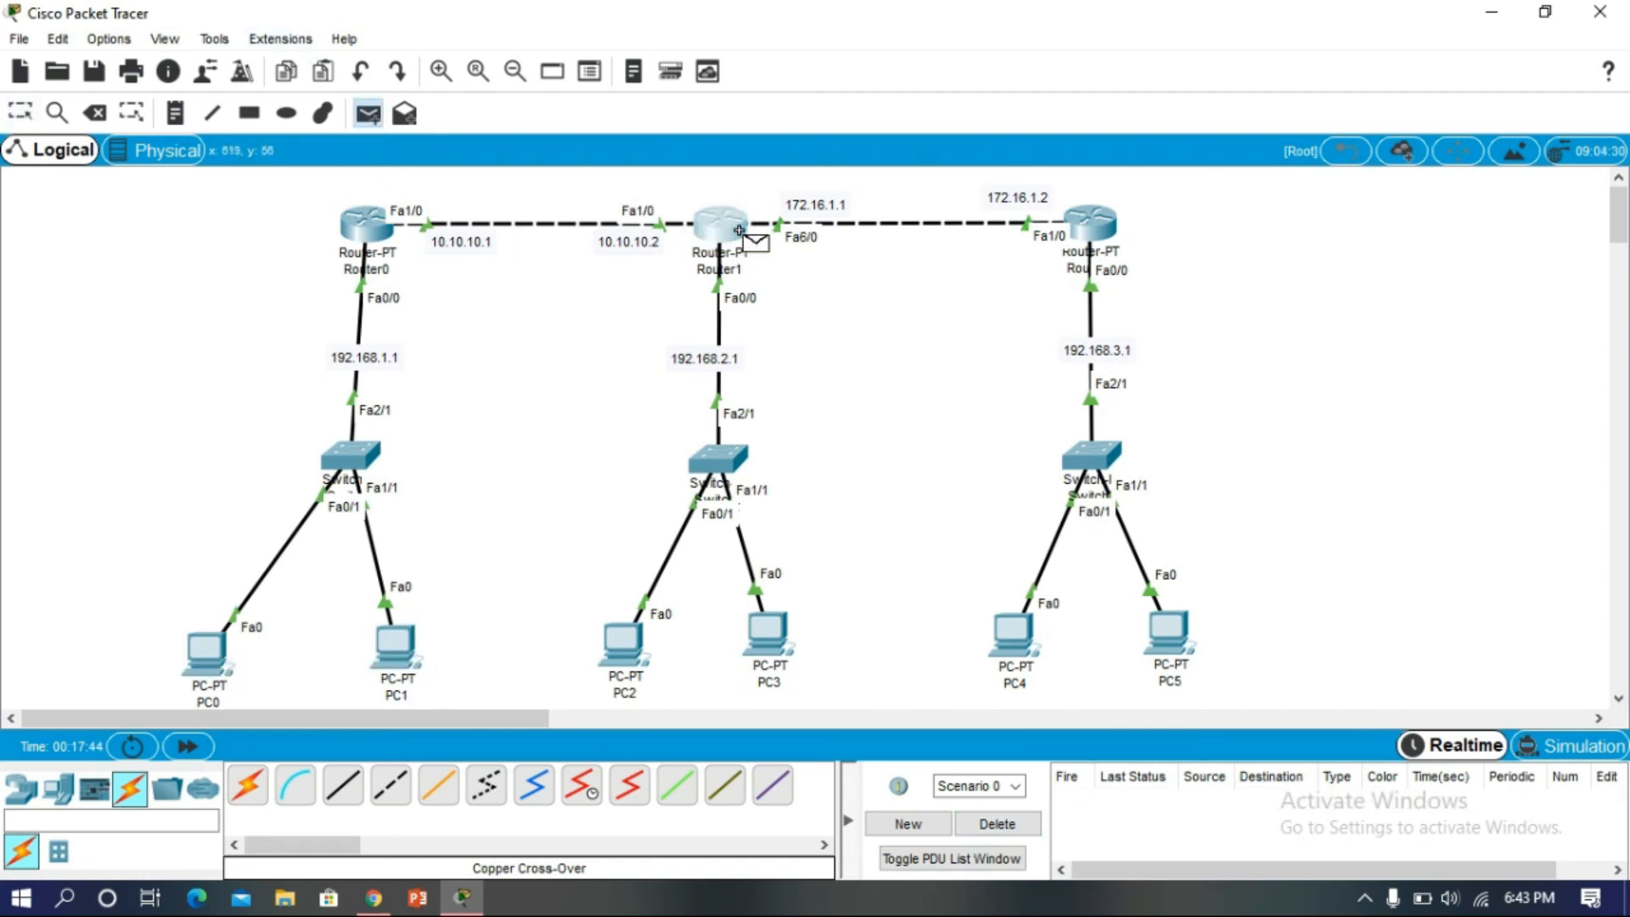
left_click(633, 656)
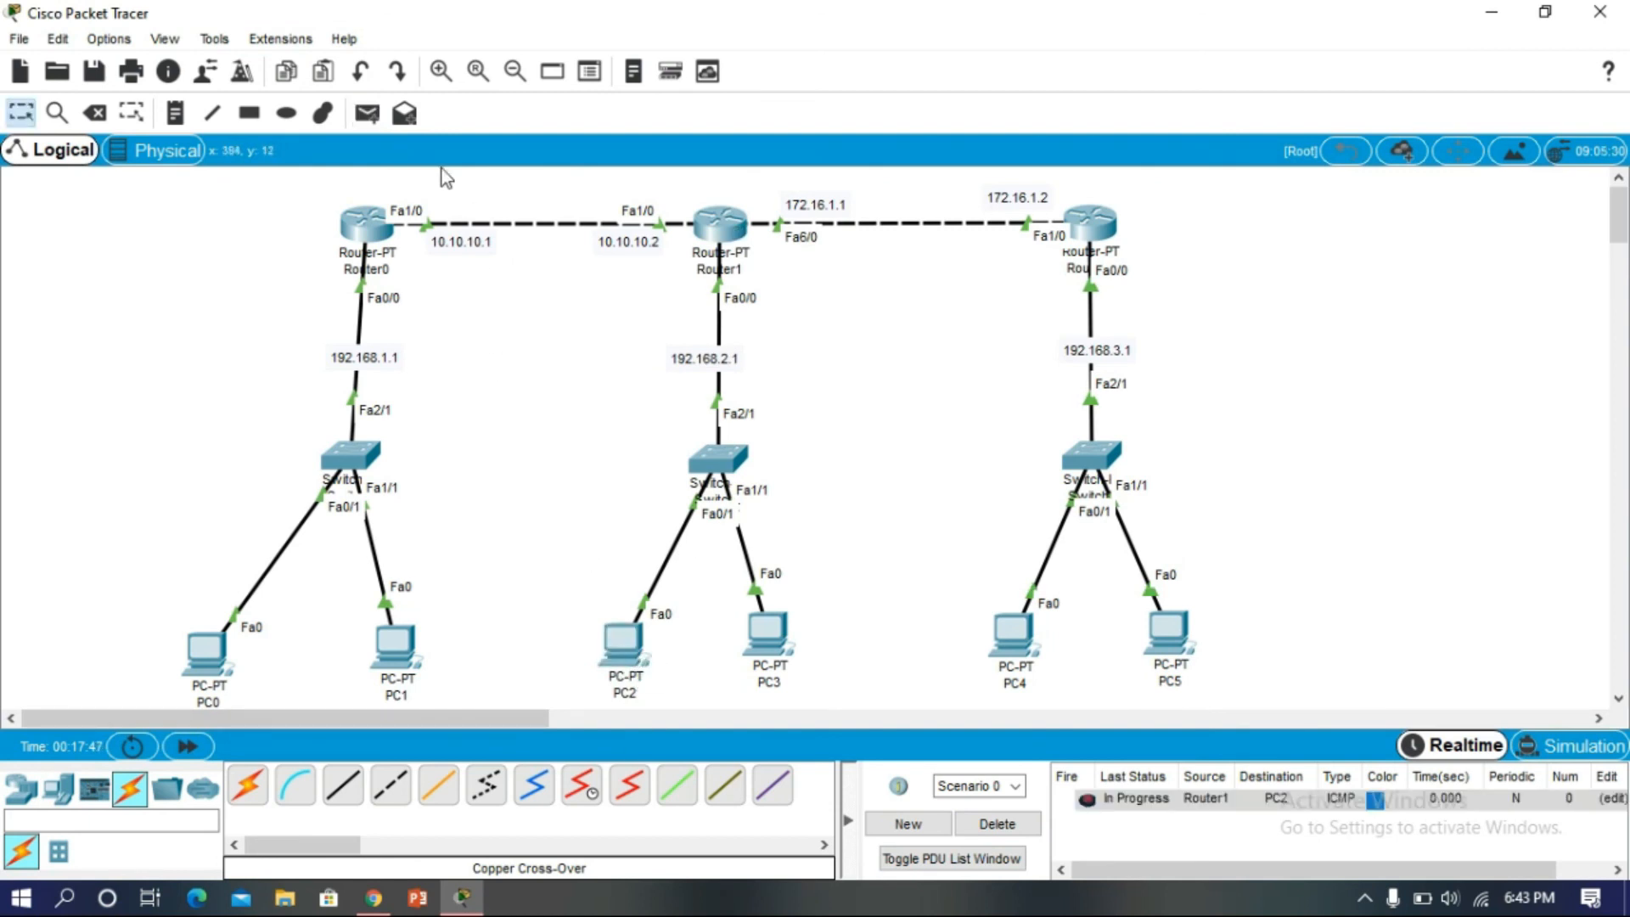
left_click(370, 115)
left_click(720, 224)
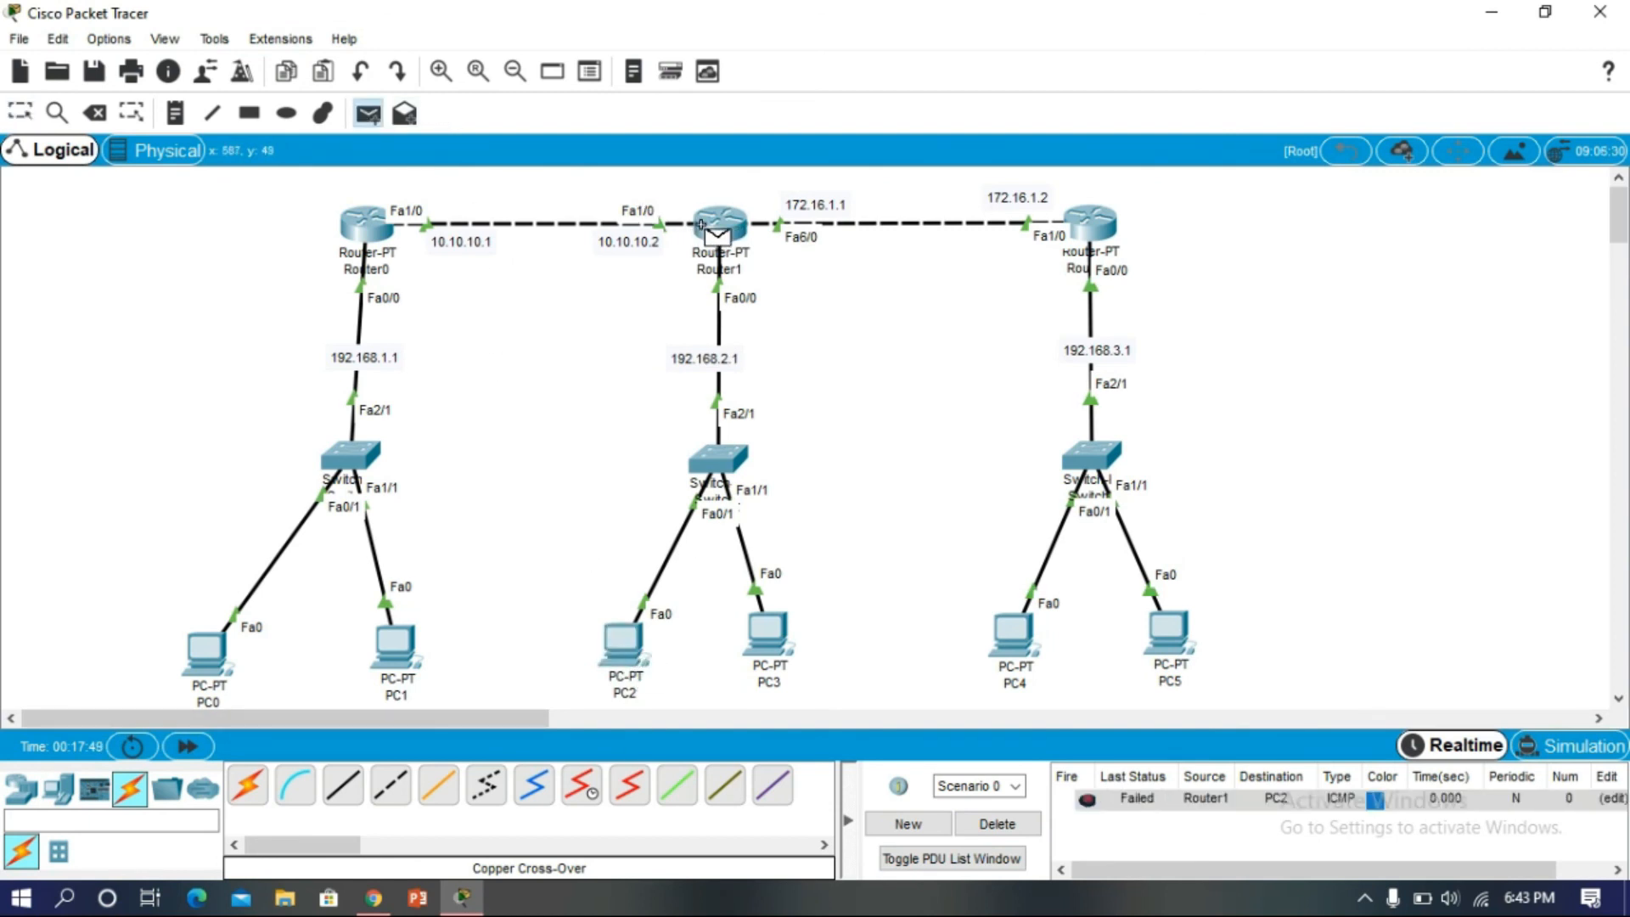
left_click(620, 638)
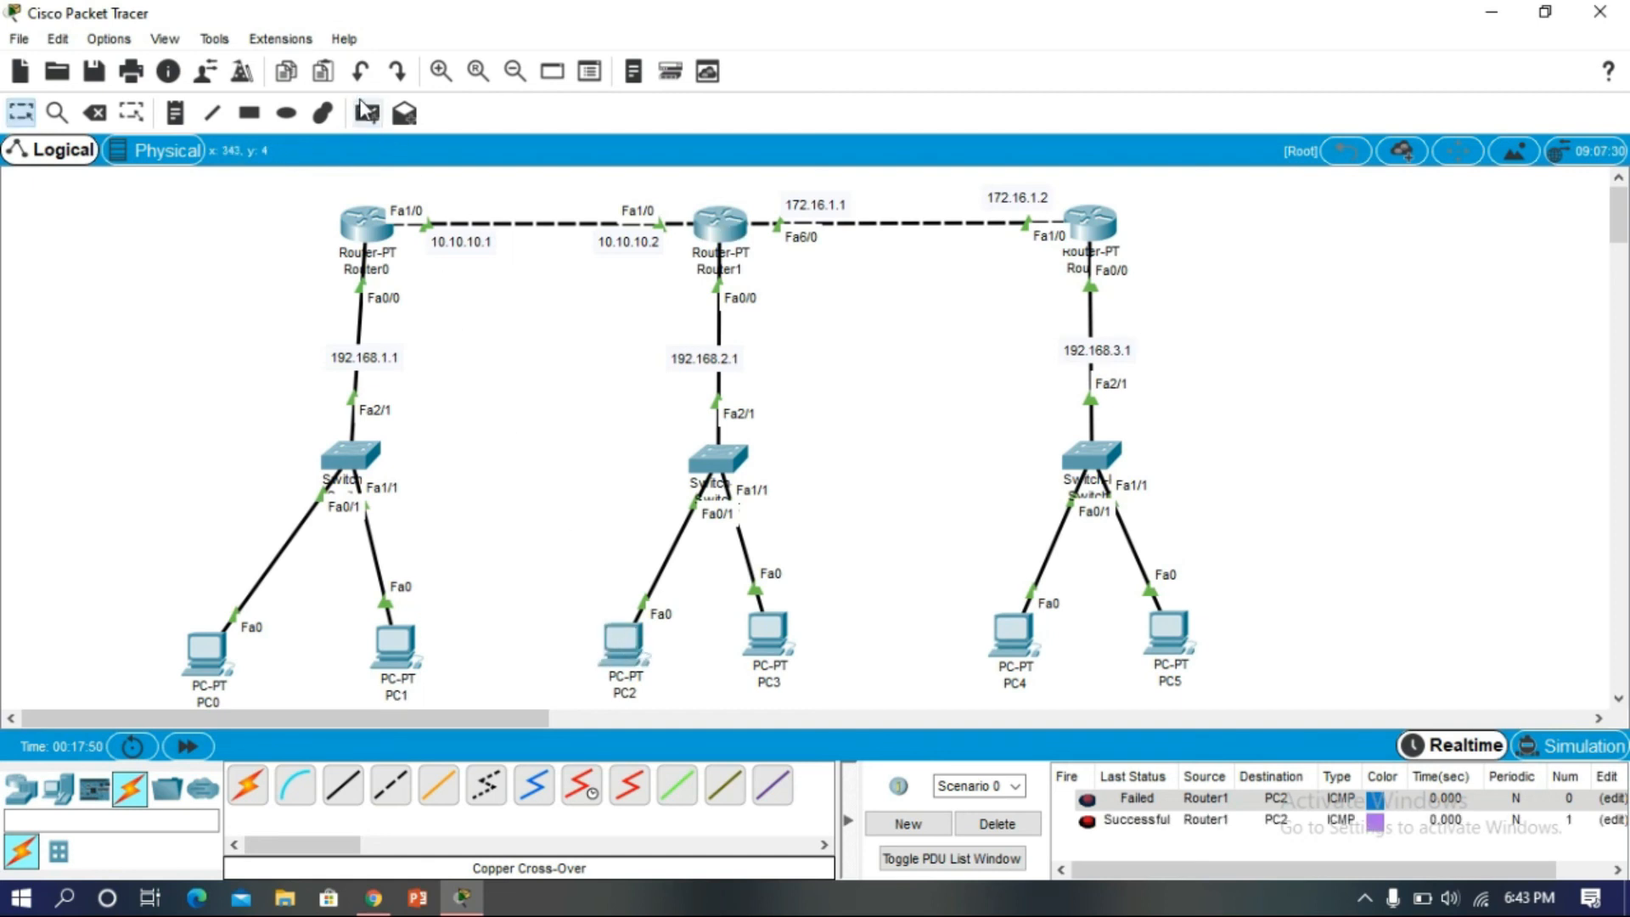
- Test connectivity from Router1 to PC3 with a simple PDU, clearing the PDU list before repeating the test
left_click(367, 115)
left_click(720, 224)
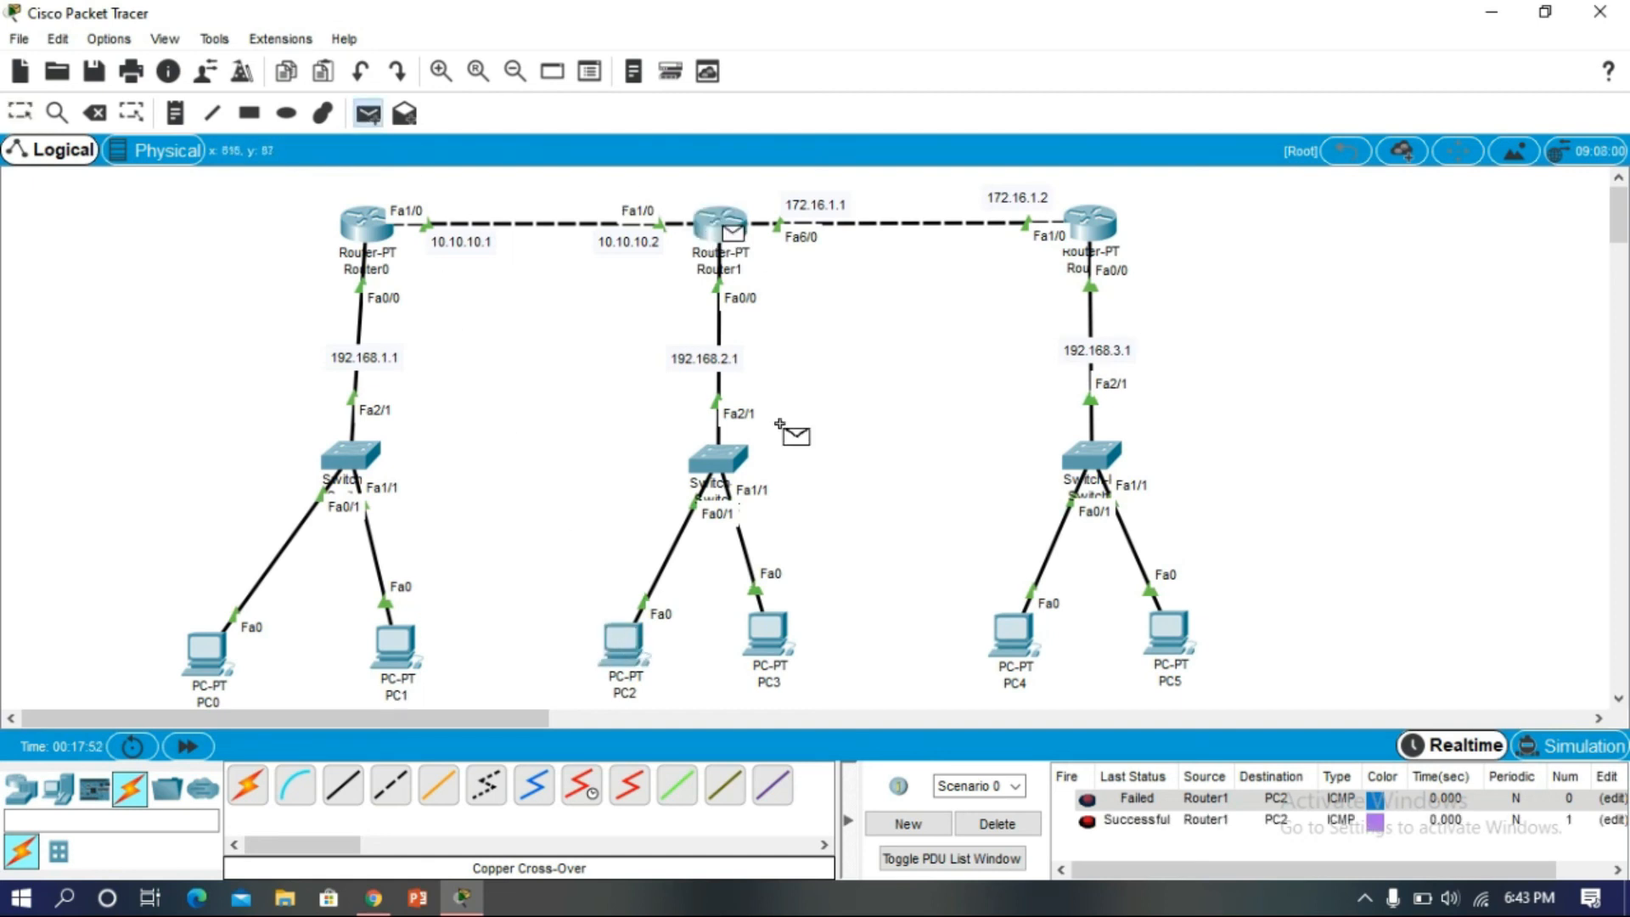
left_click(769, 633)
left_click(999, 825)
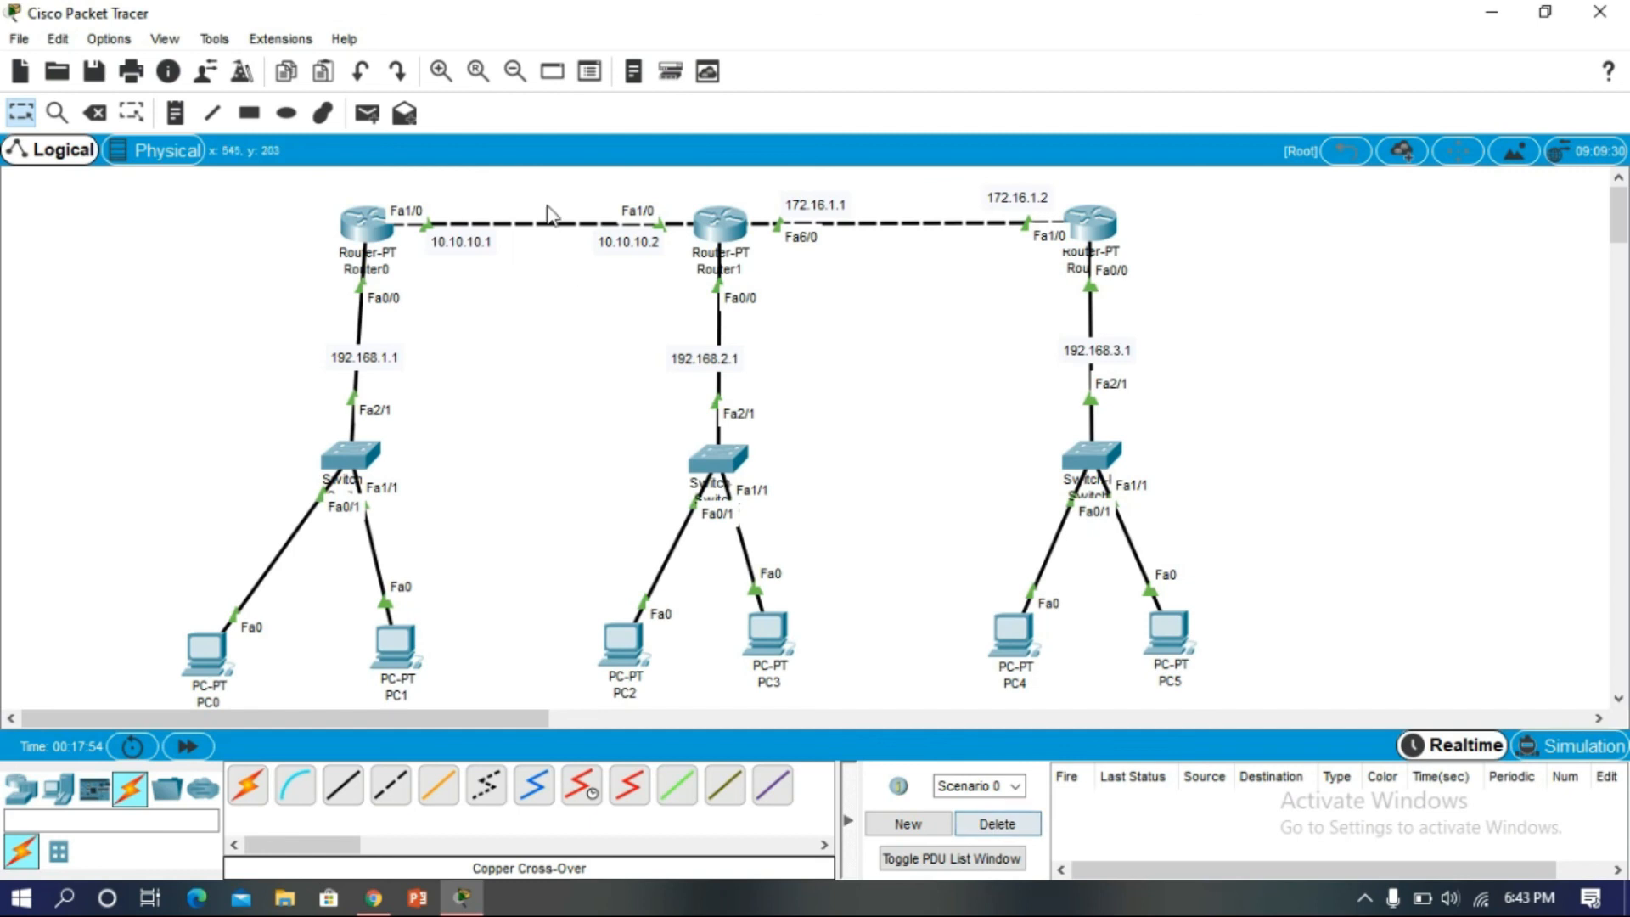
left_click(367, 115)
left_click(722, 225)
left_click(767, 639)
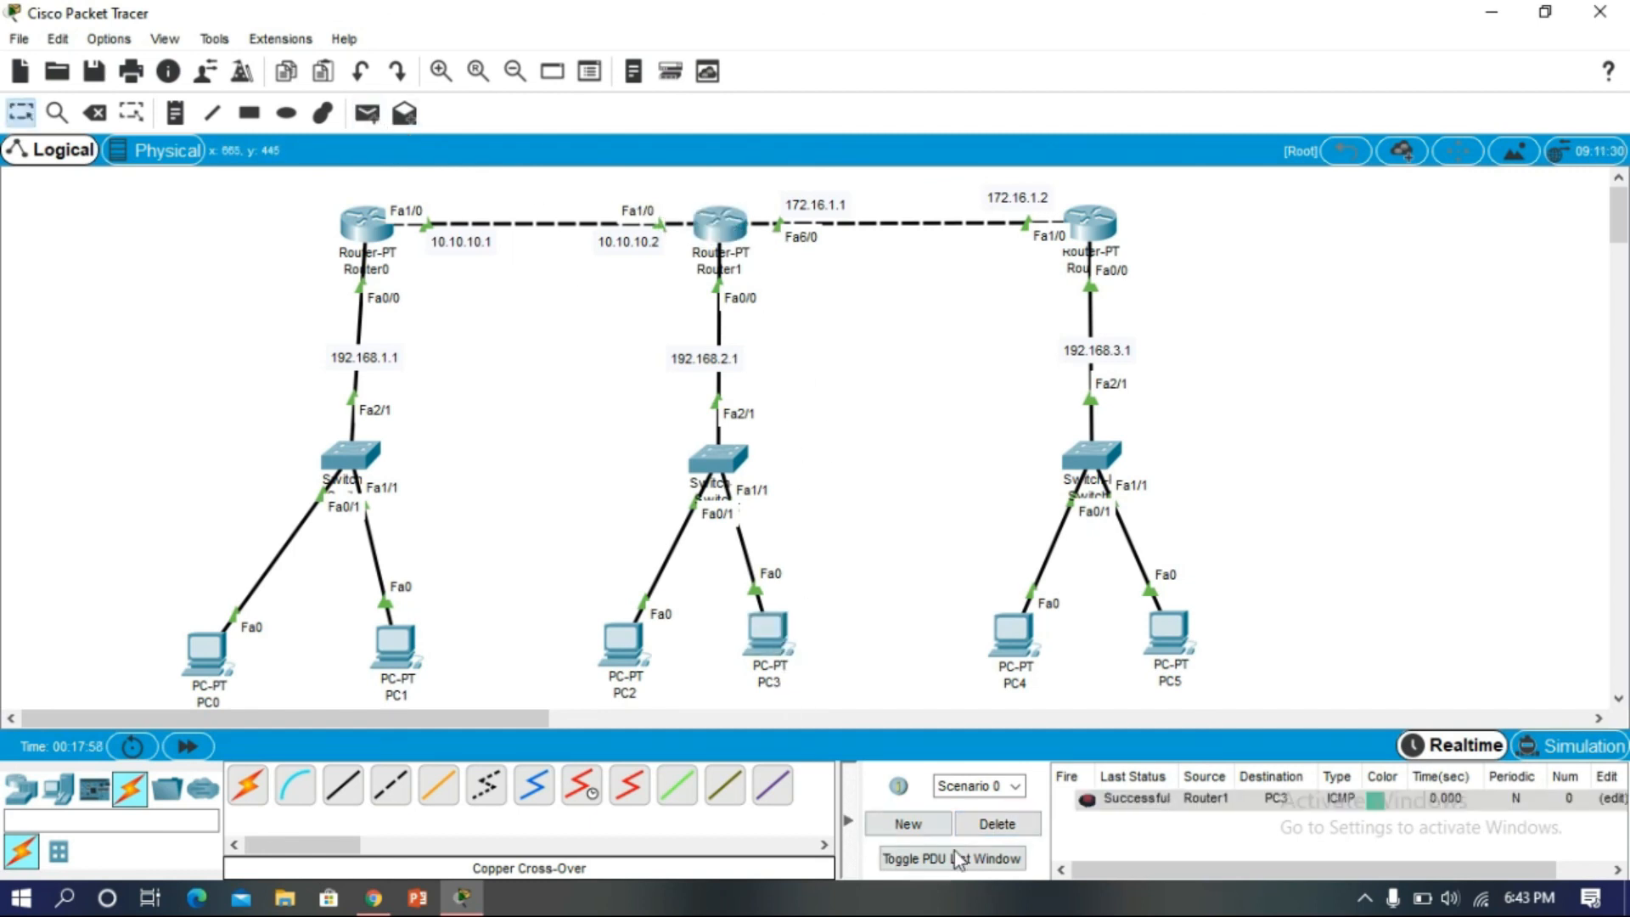
- Clear the PDU list and send two simple PDUs from Router2 to PC4
left_click(997, 825)
left_click(367, 115)
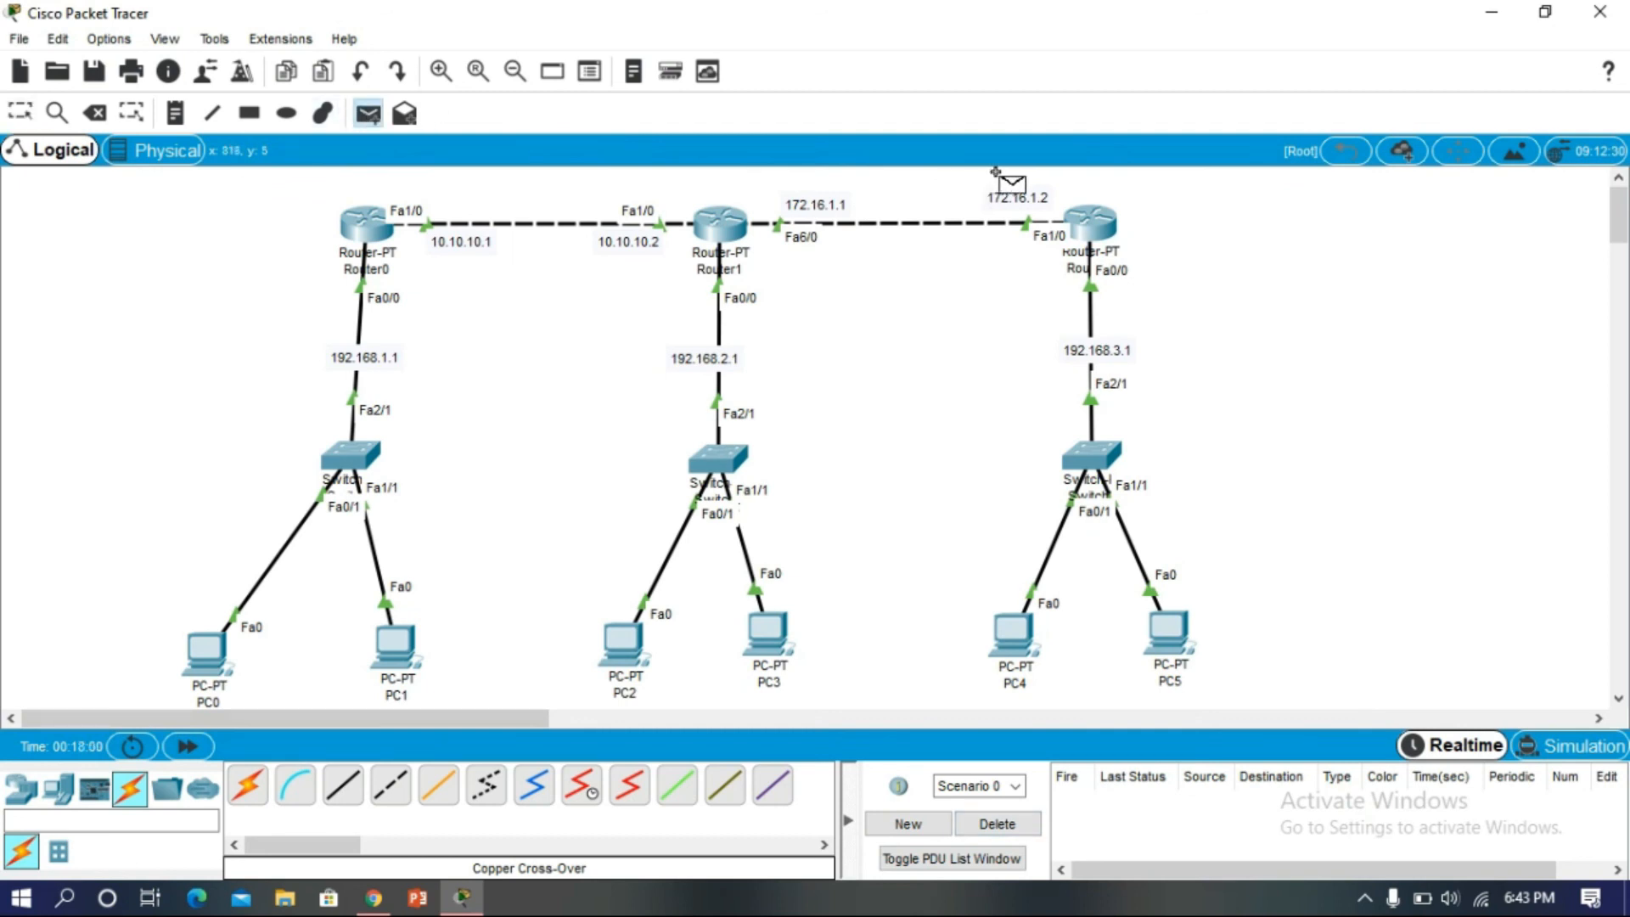
left_click(1096, 222)
left_click(1012, 639)
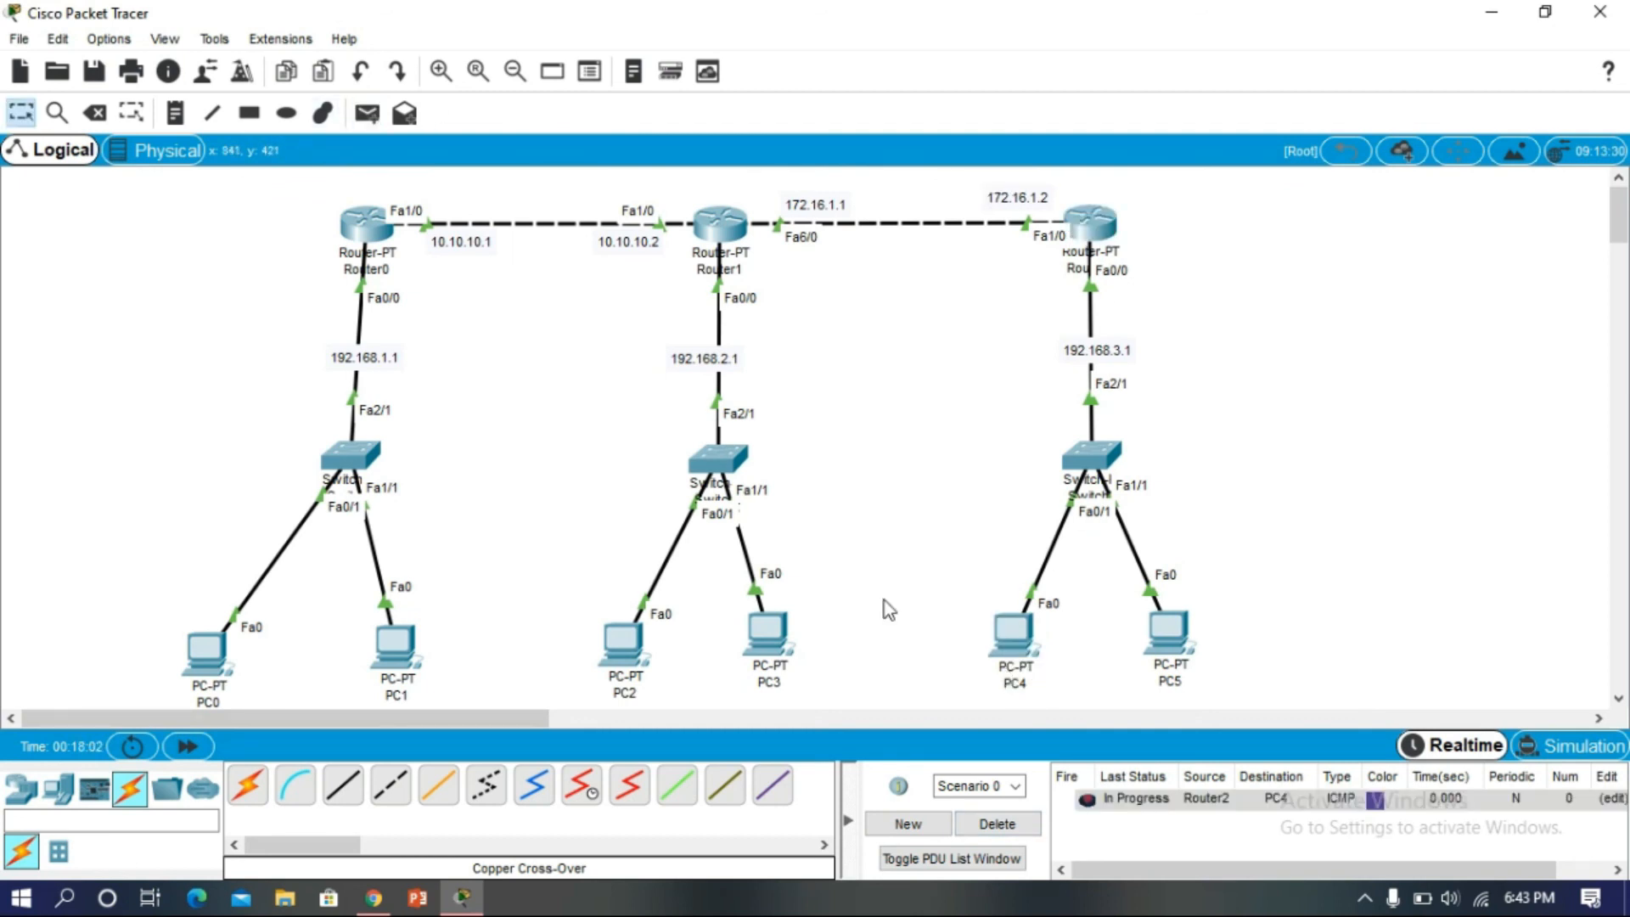
left_click(367, 113)
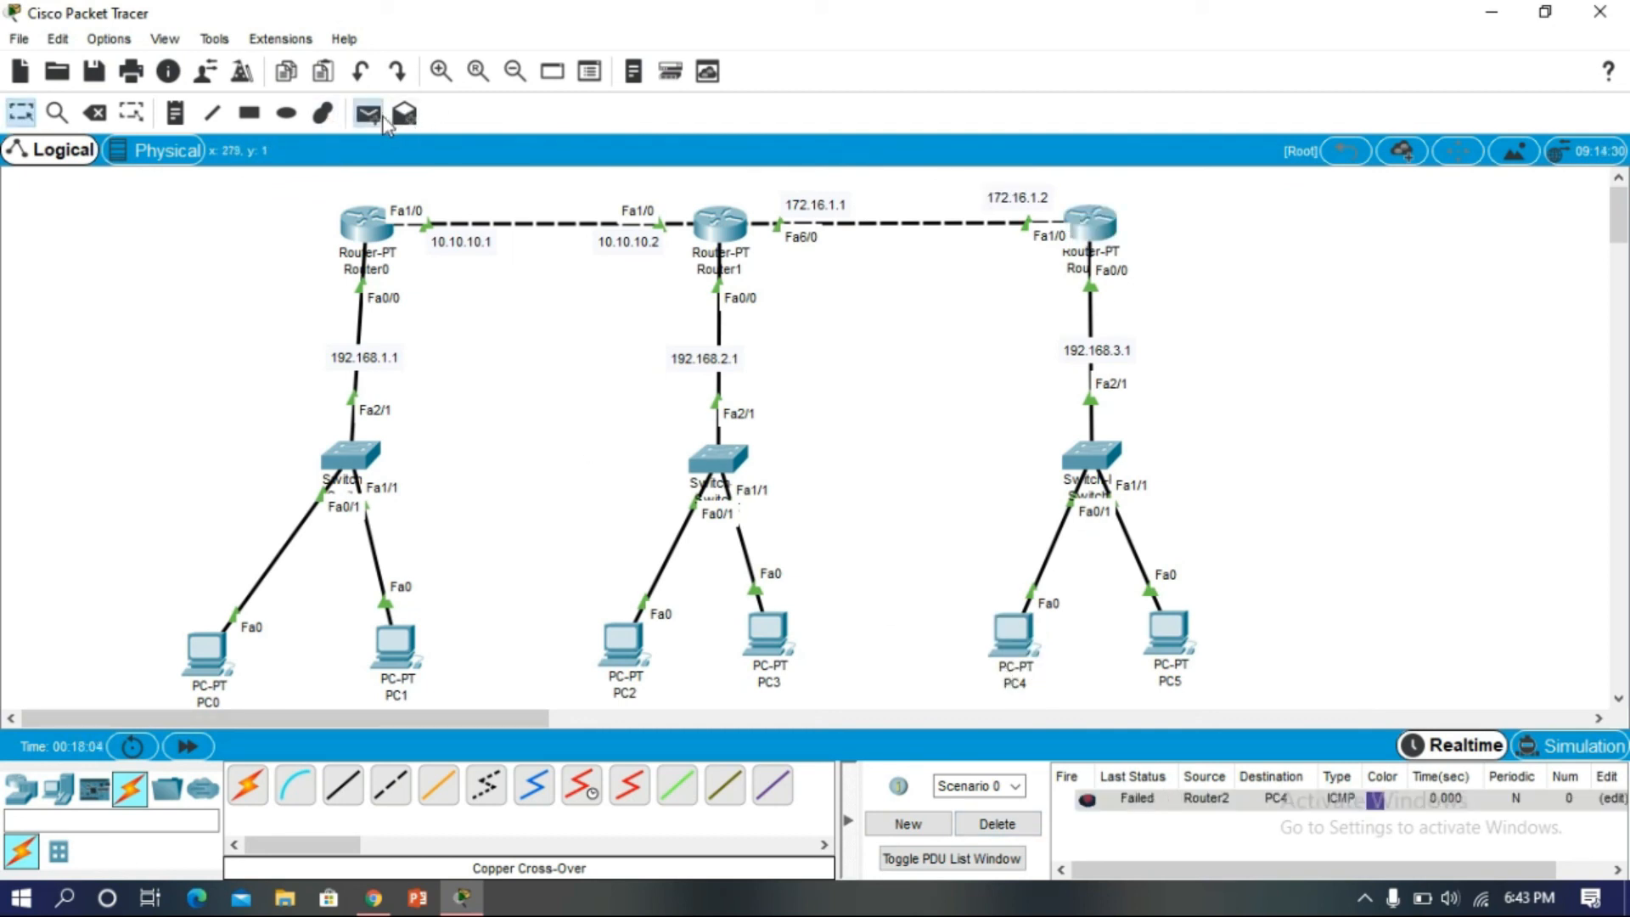
left_click(1120, 223)
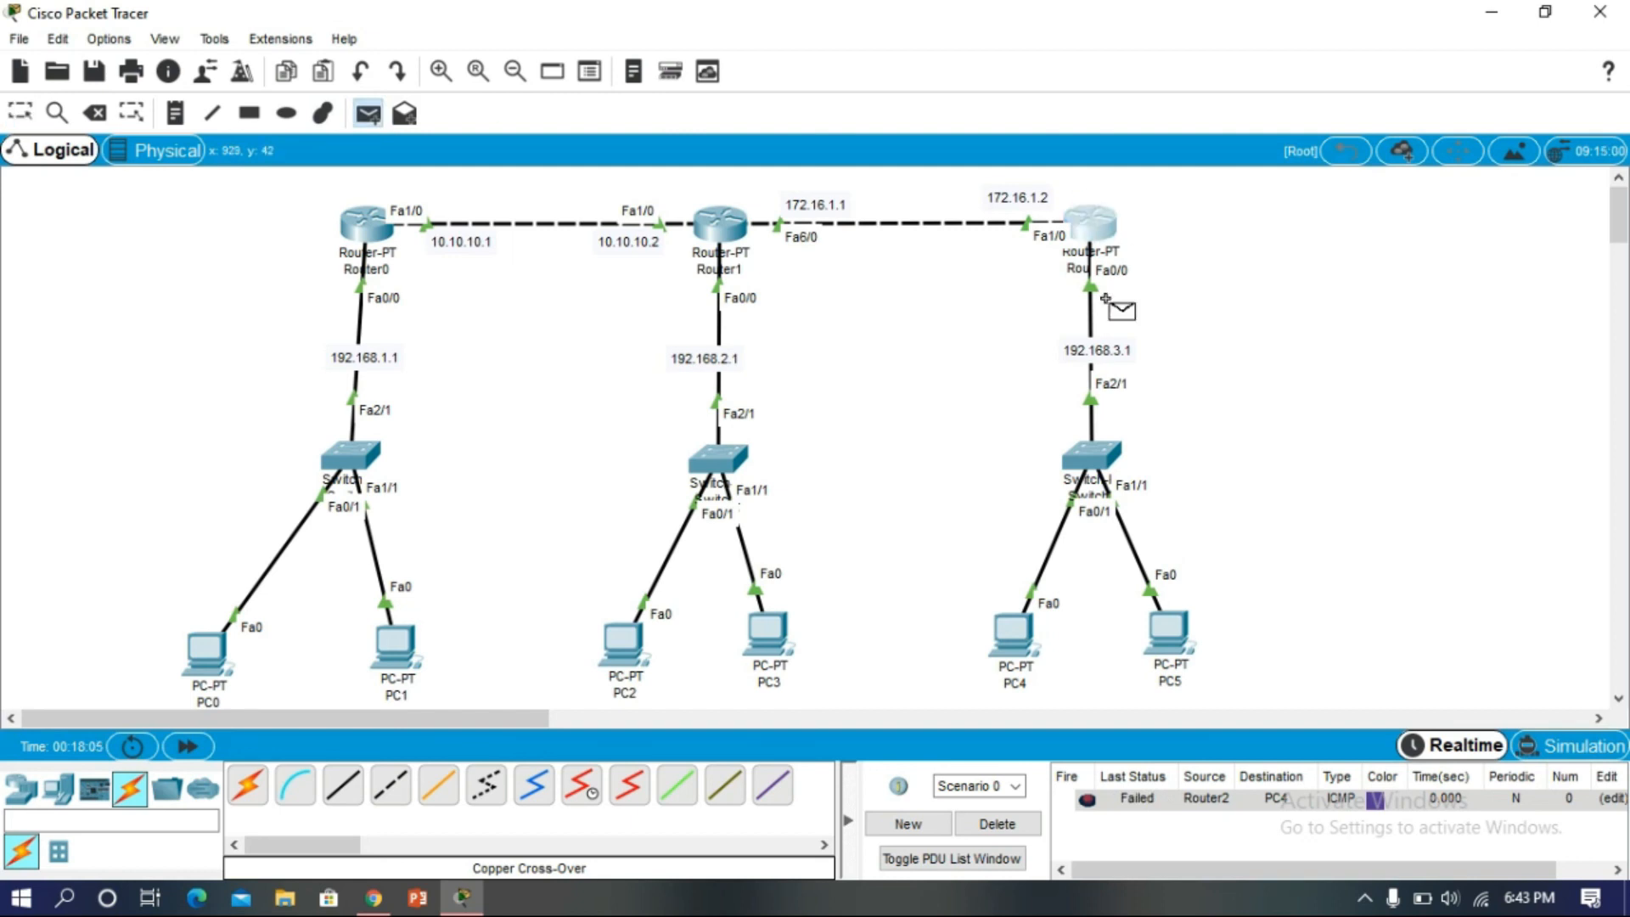
left_click(1023, 639)
- Clear the PDU list and send two simple PDUs from Router2 to PC5
left_click(1001, 824)
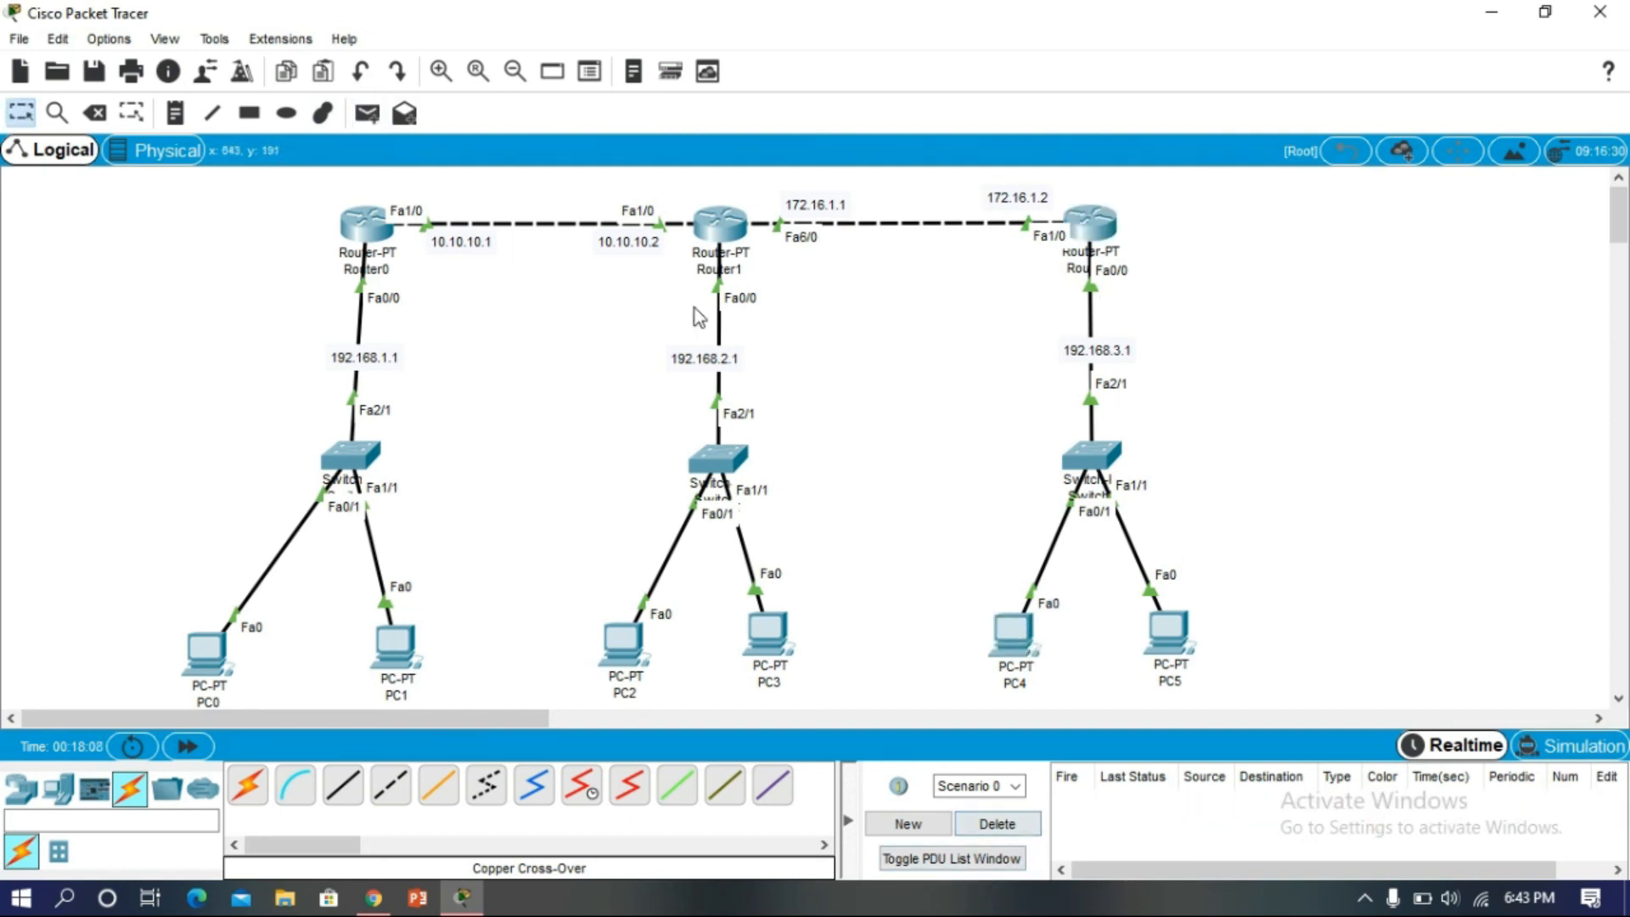
left_click(367, 113)
left_click(1094, 223)
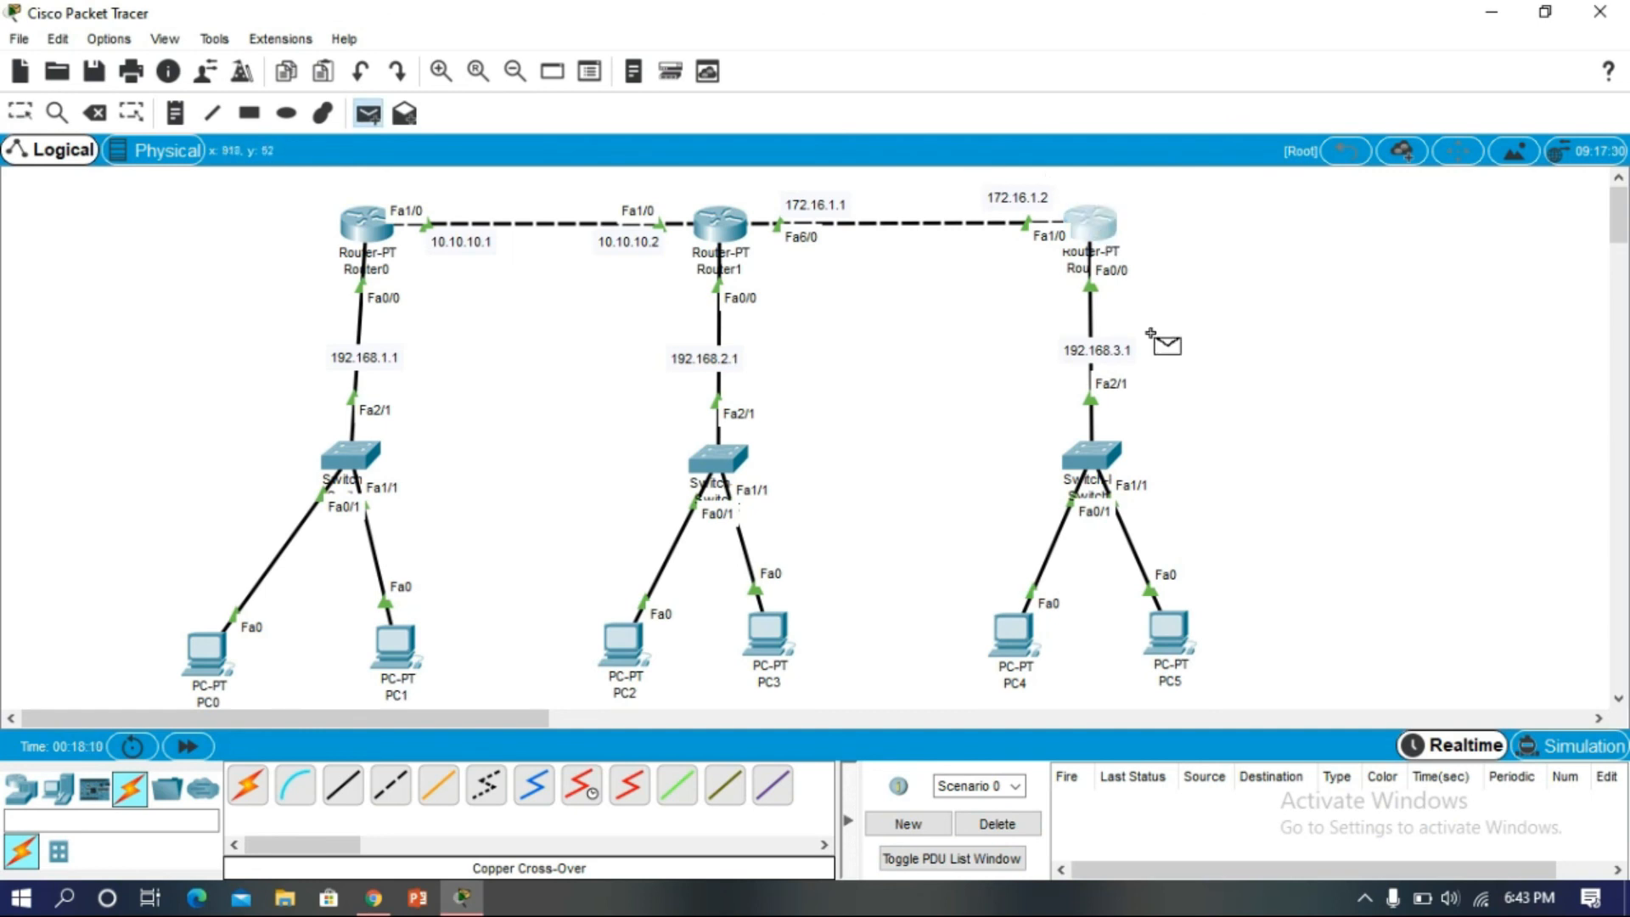
left_click(1187, 630)
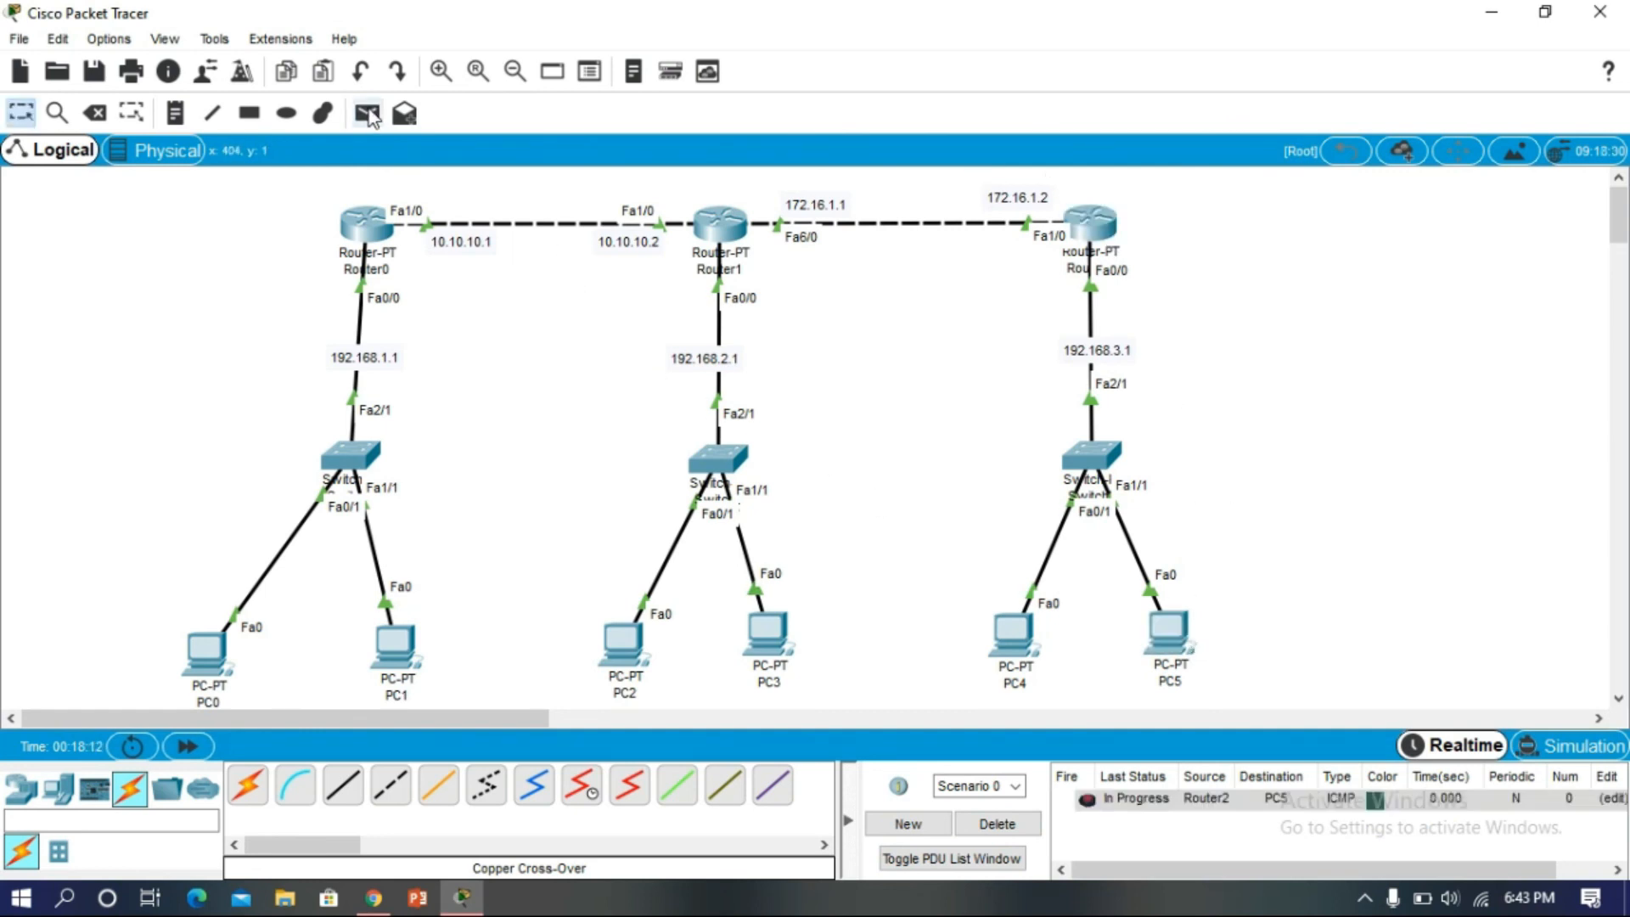
left_click(1091, 223)
left_click(1180, 638)
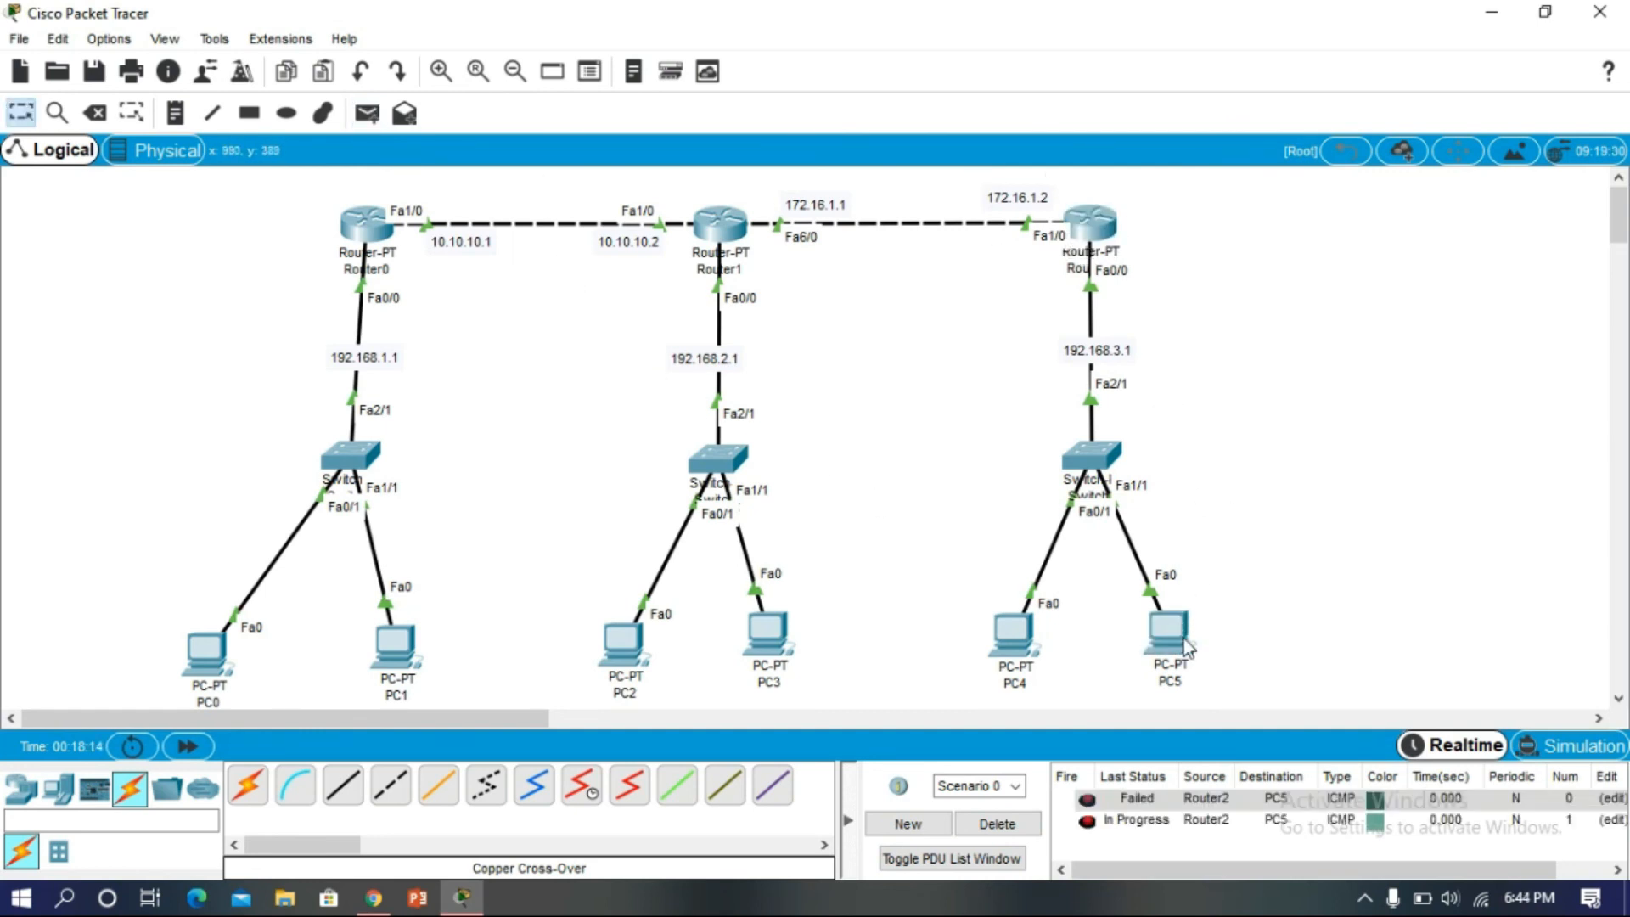
- Clear the Router2 test PDUs and send a simple PDU from PC0 to PC1
left_click(999, 824)
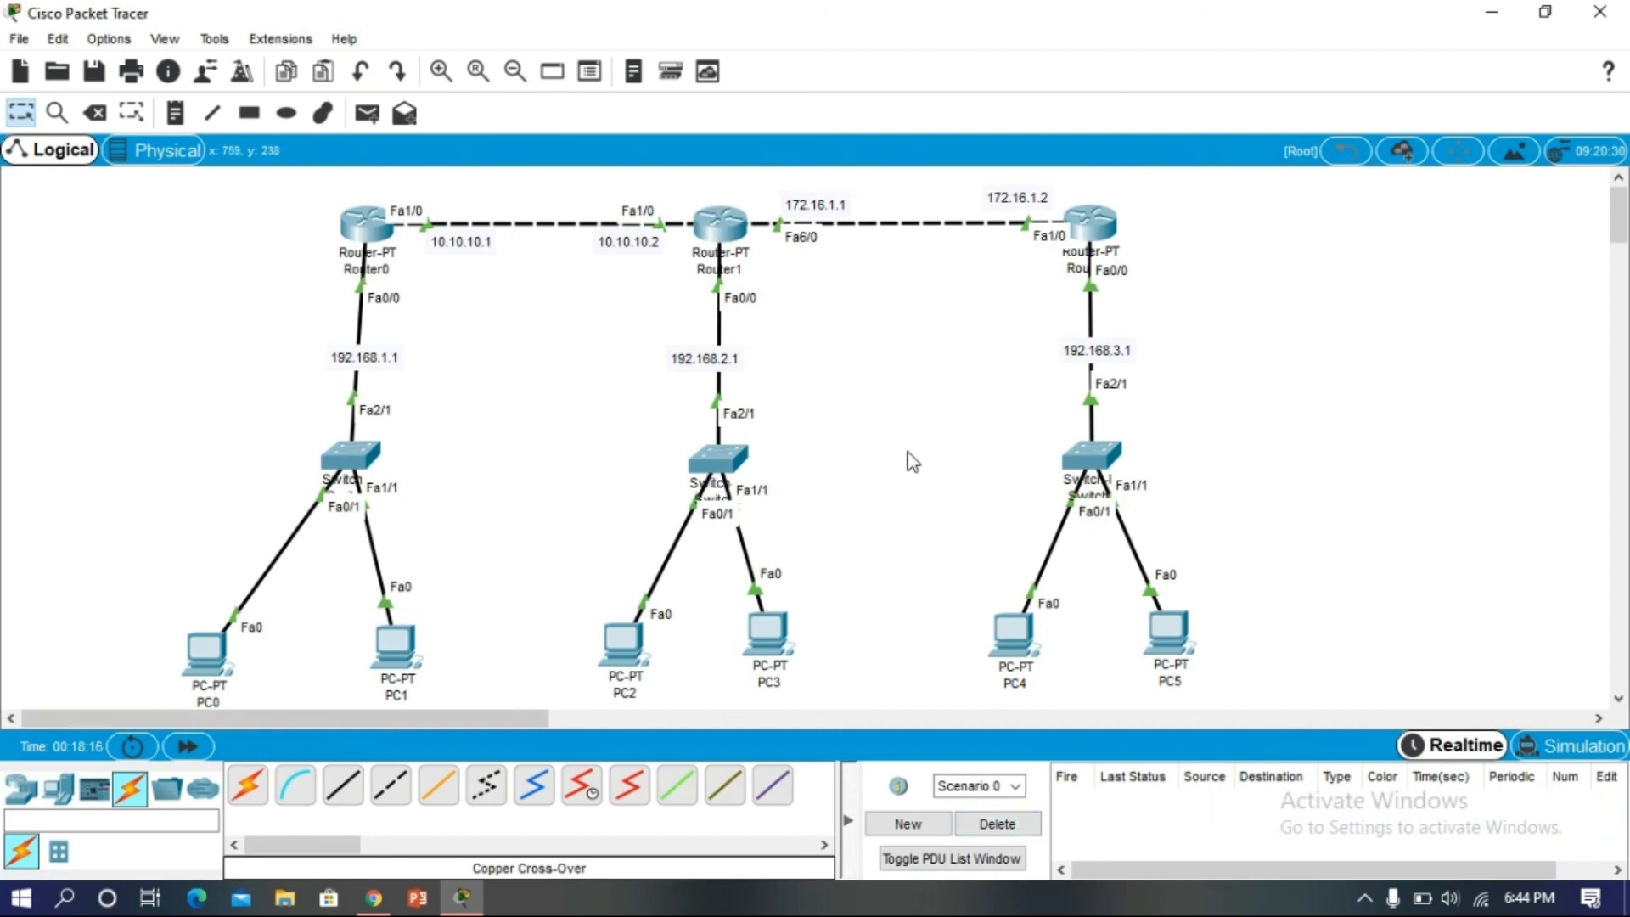
left_click(367, 113)
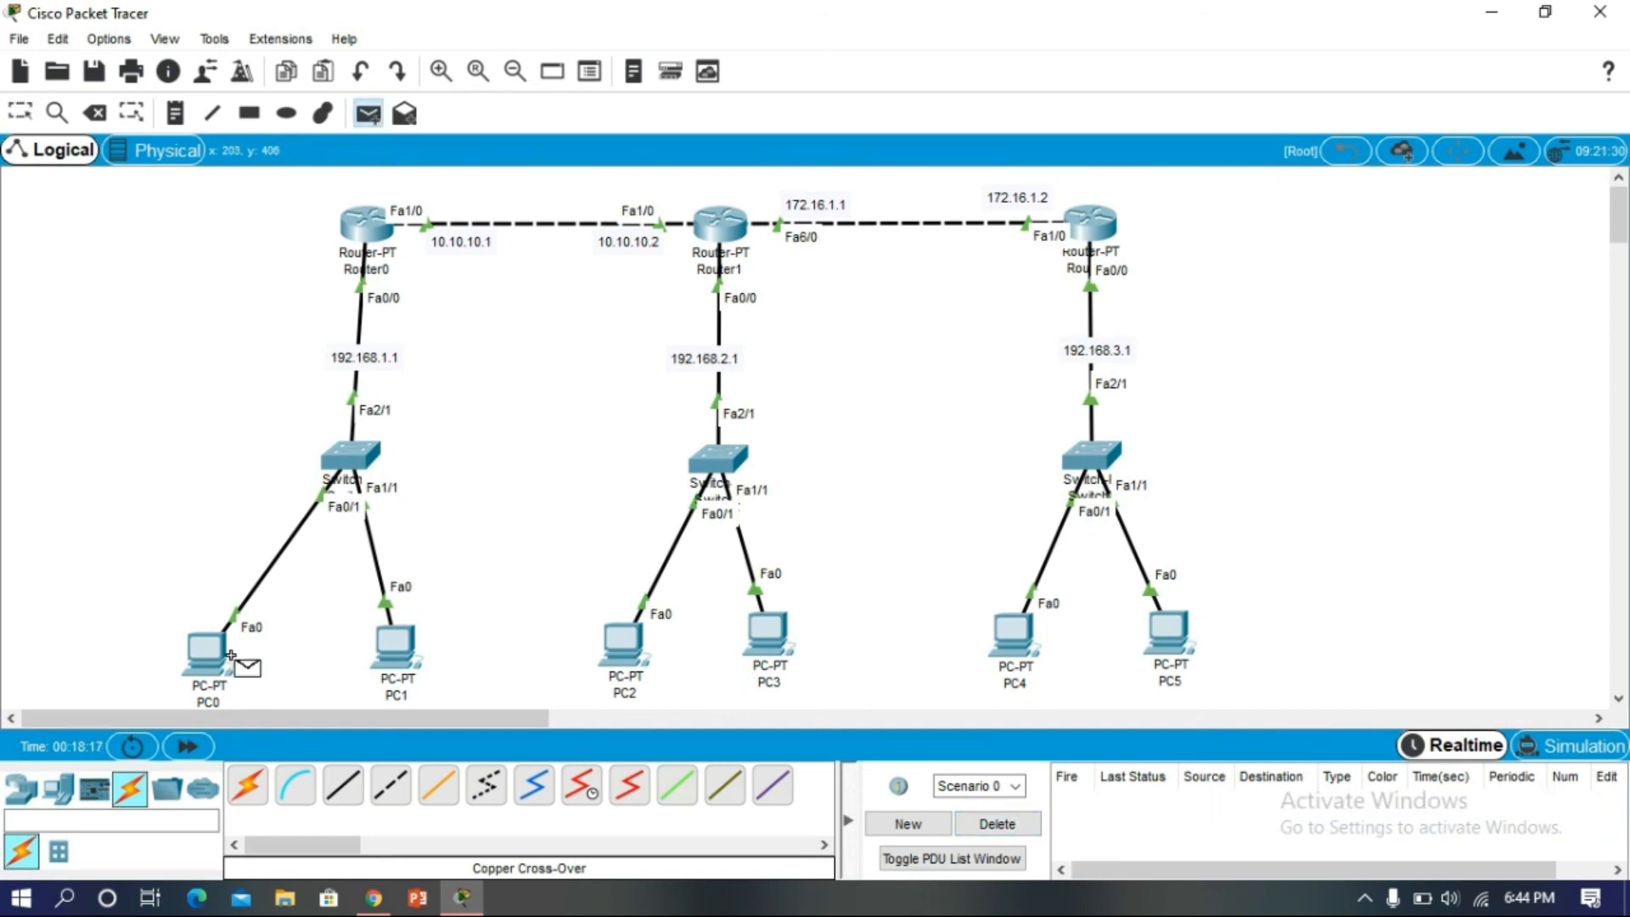
left_click(204, 658)
left_click(395, 654)
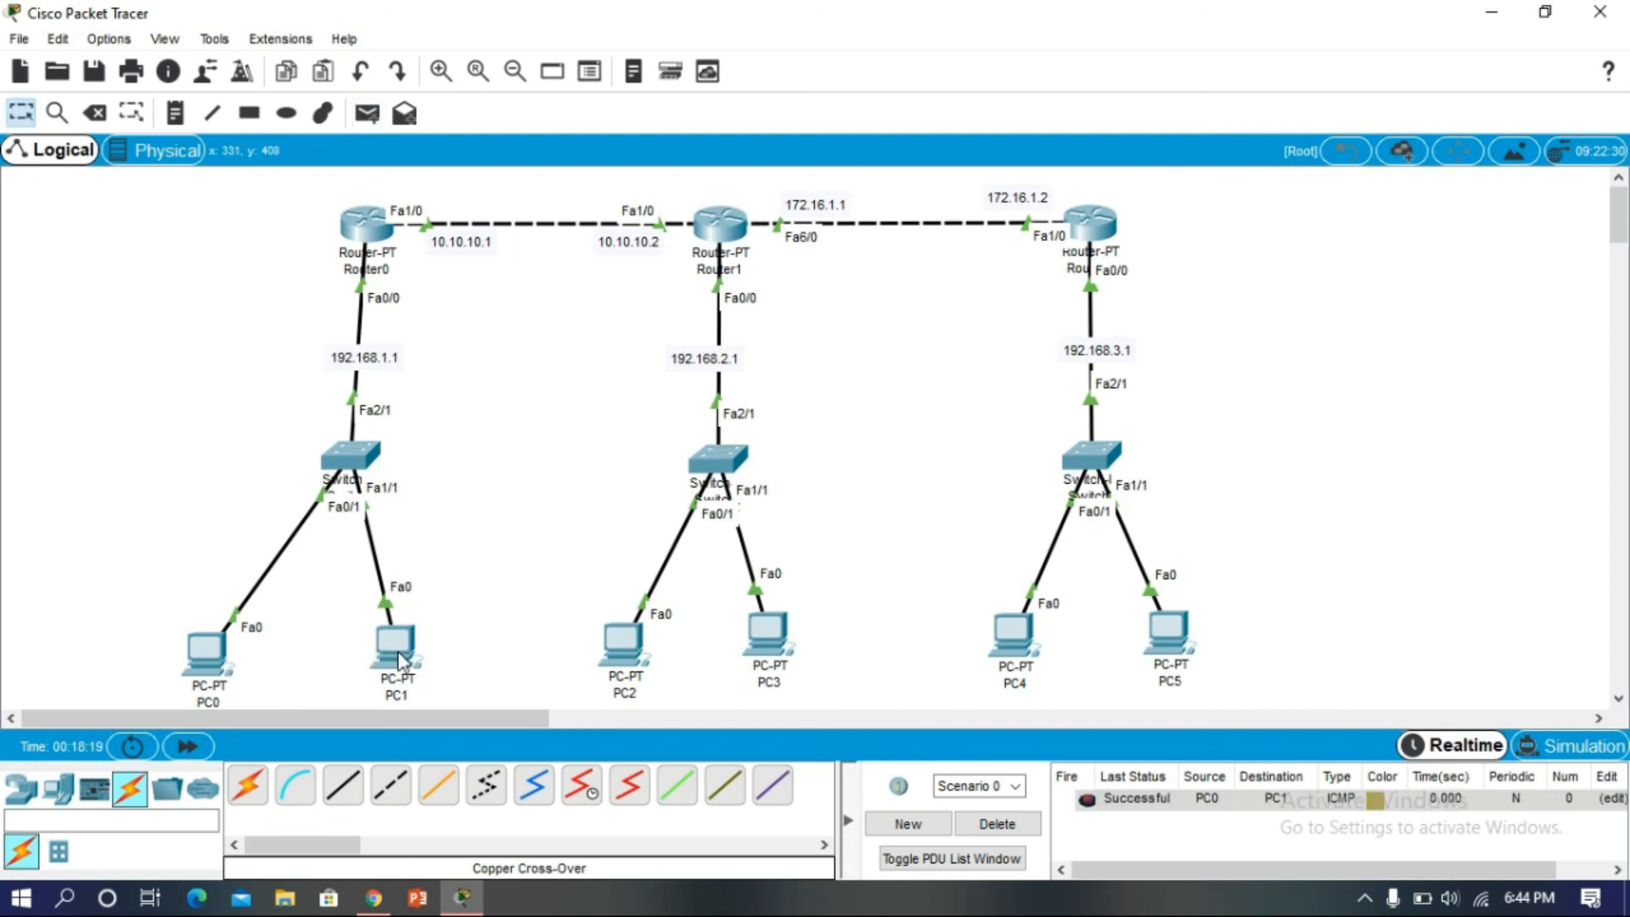
- Clear the PDU list and send simple PDUs from PC2 to PC3 and from PC4 to PC5
left_click(990, 824)
left_click(367, 113)
left_click(622, 644)
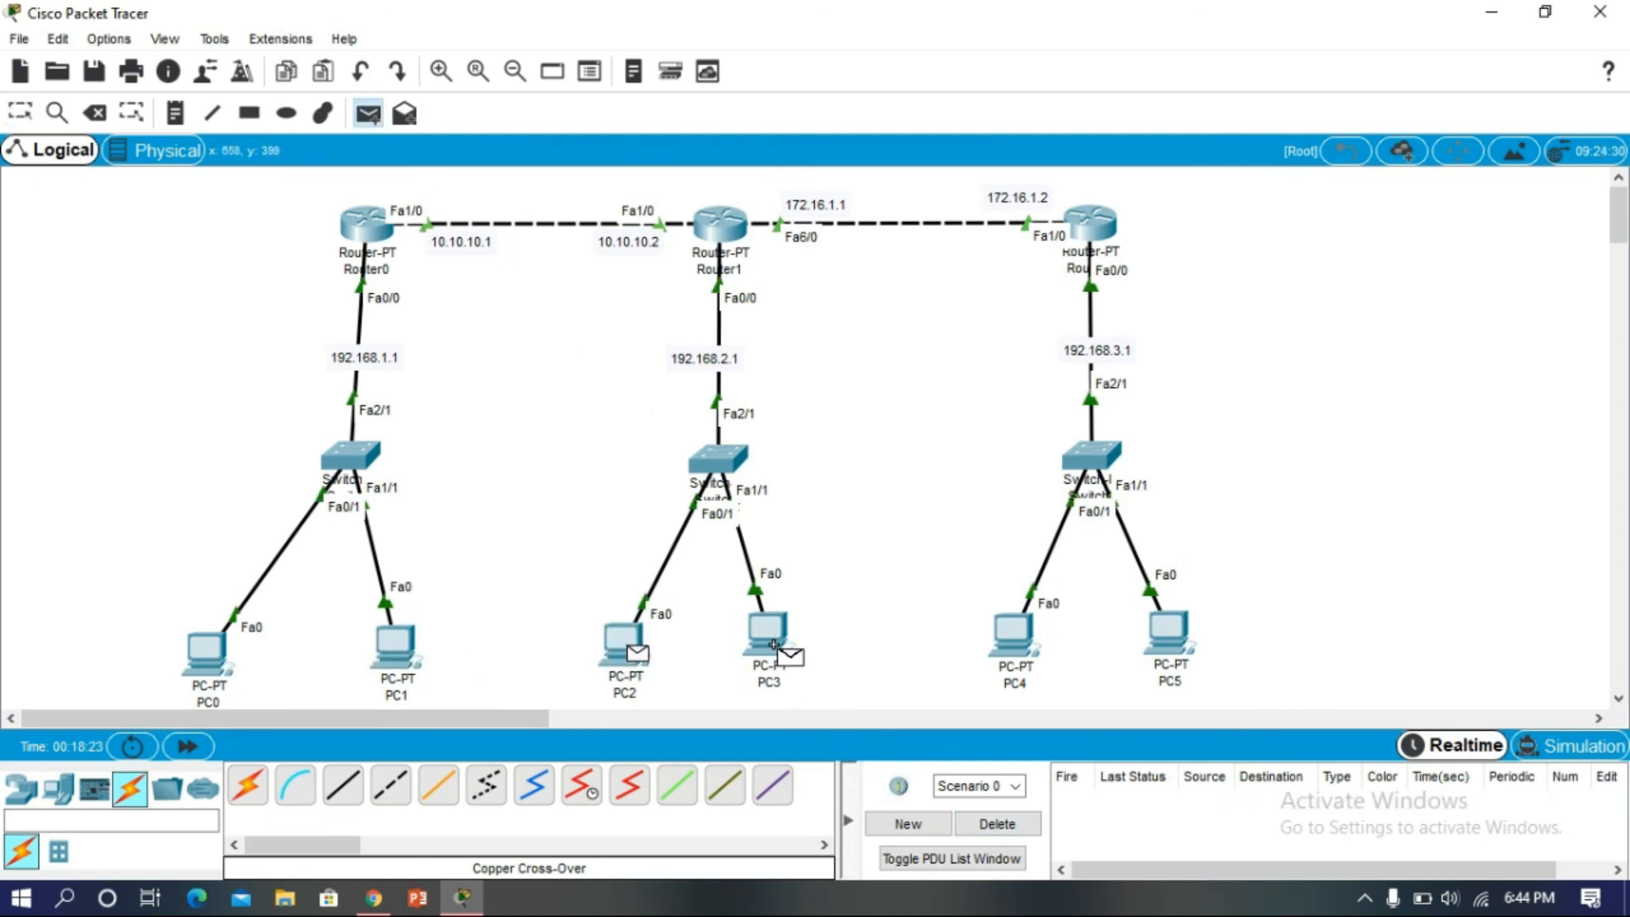
left_click(774, 646)
left_click(368, 113)
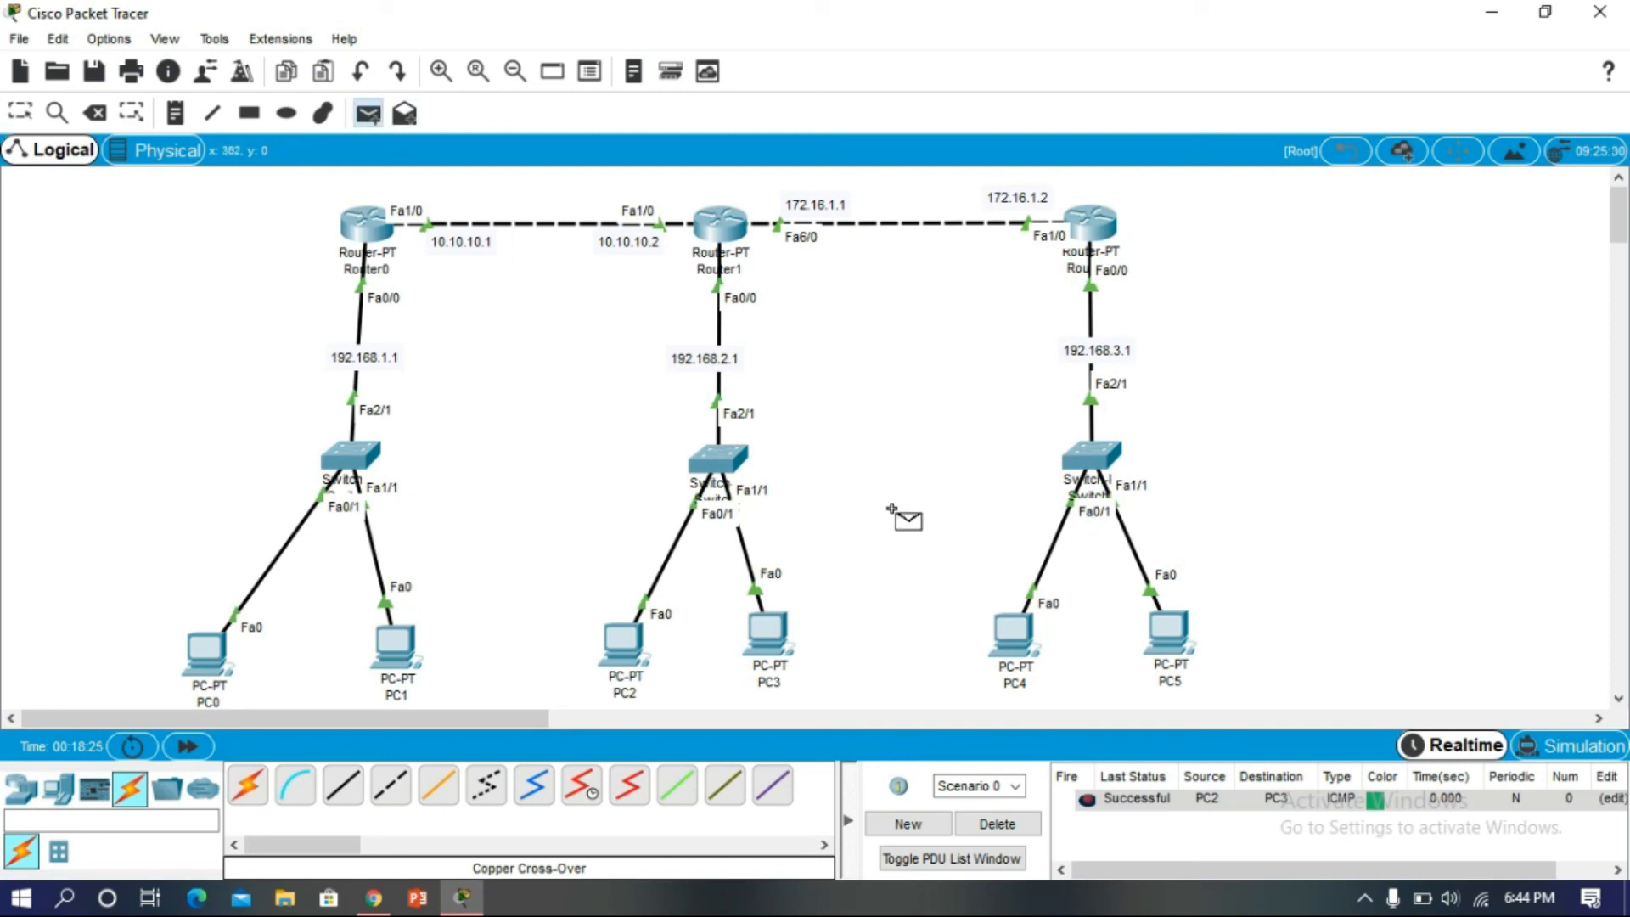
left_click(1025, 656)
left_click(1171, 650)
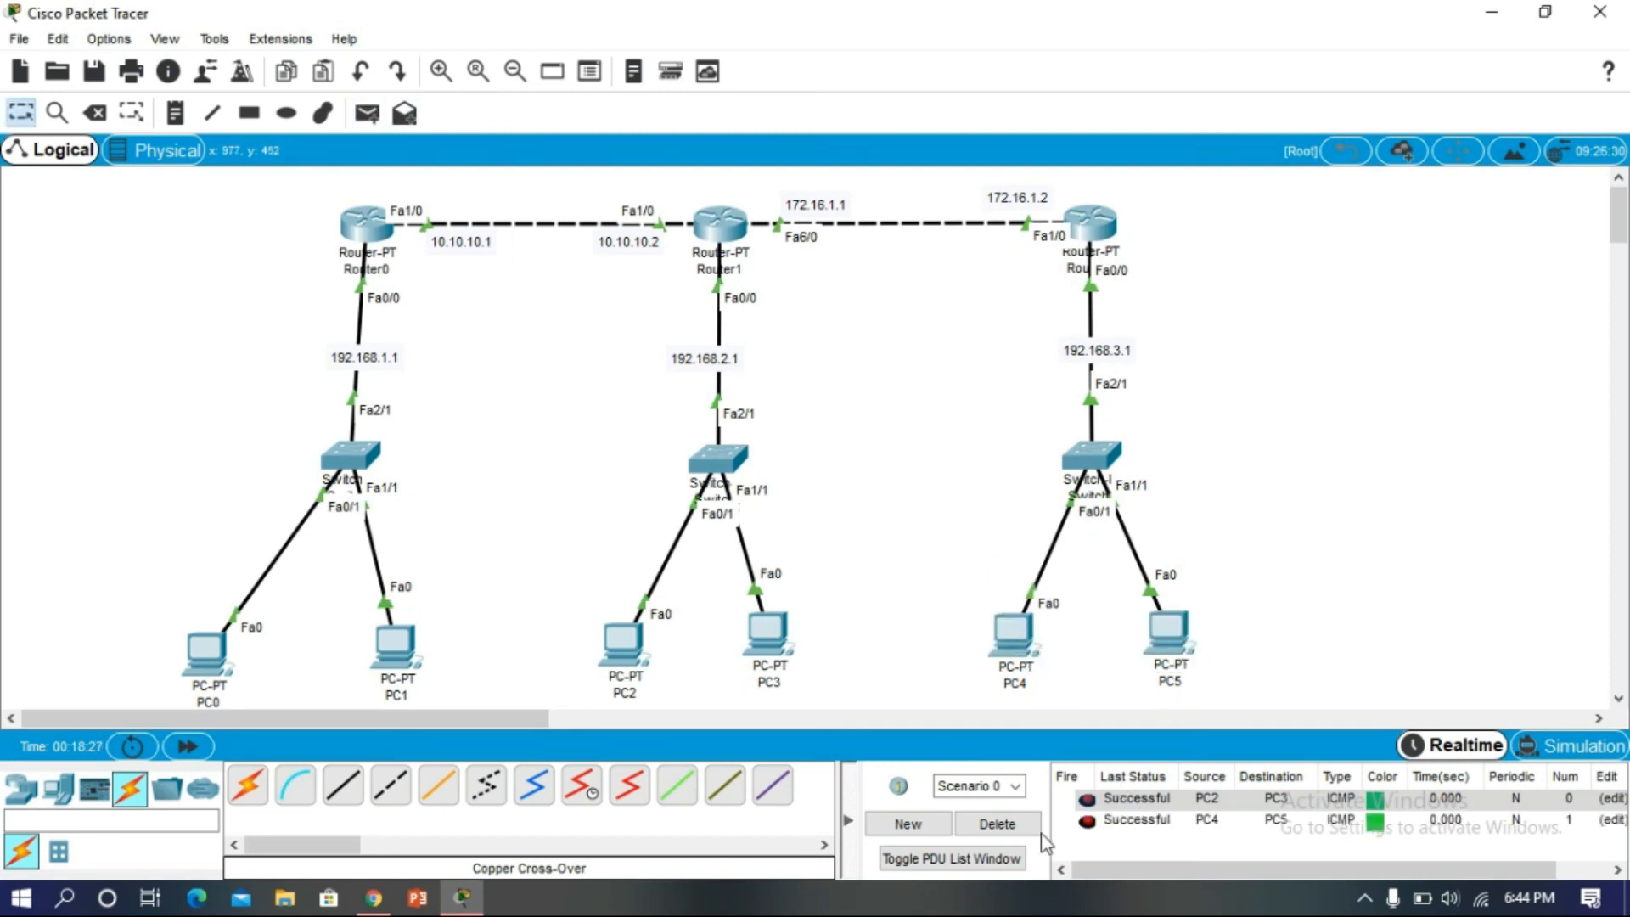
- Clear the PDU list and test across networks with simple PDUs from PC0 to PC4 and from PC2 to Router2
left_click(990, 828)
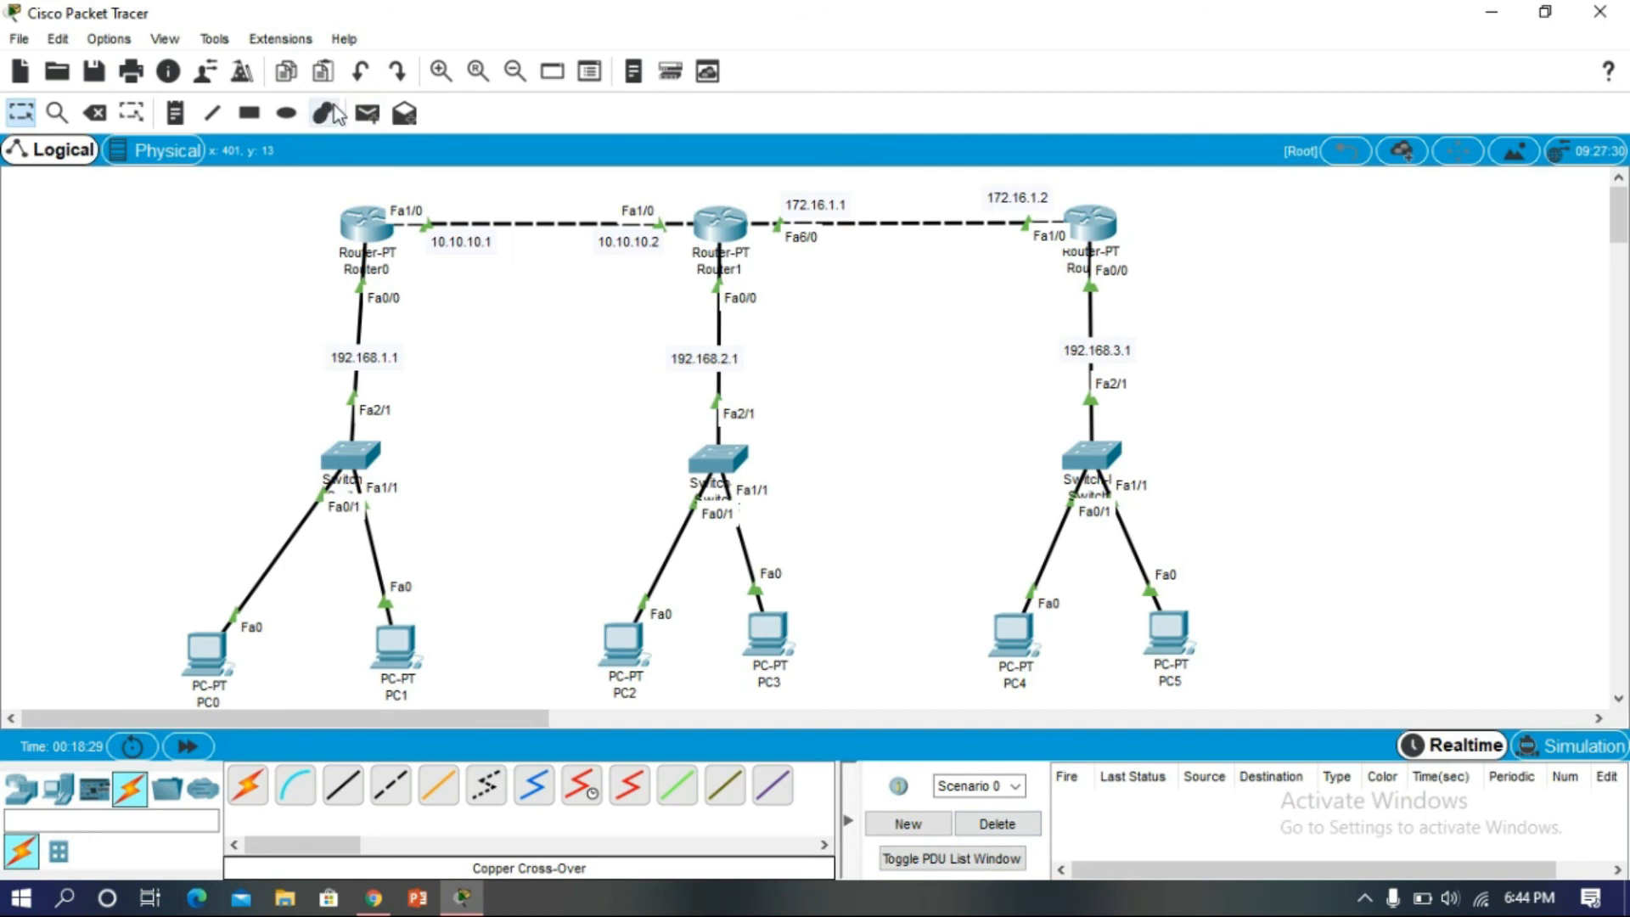
left_click(364, 119)
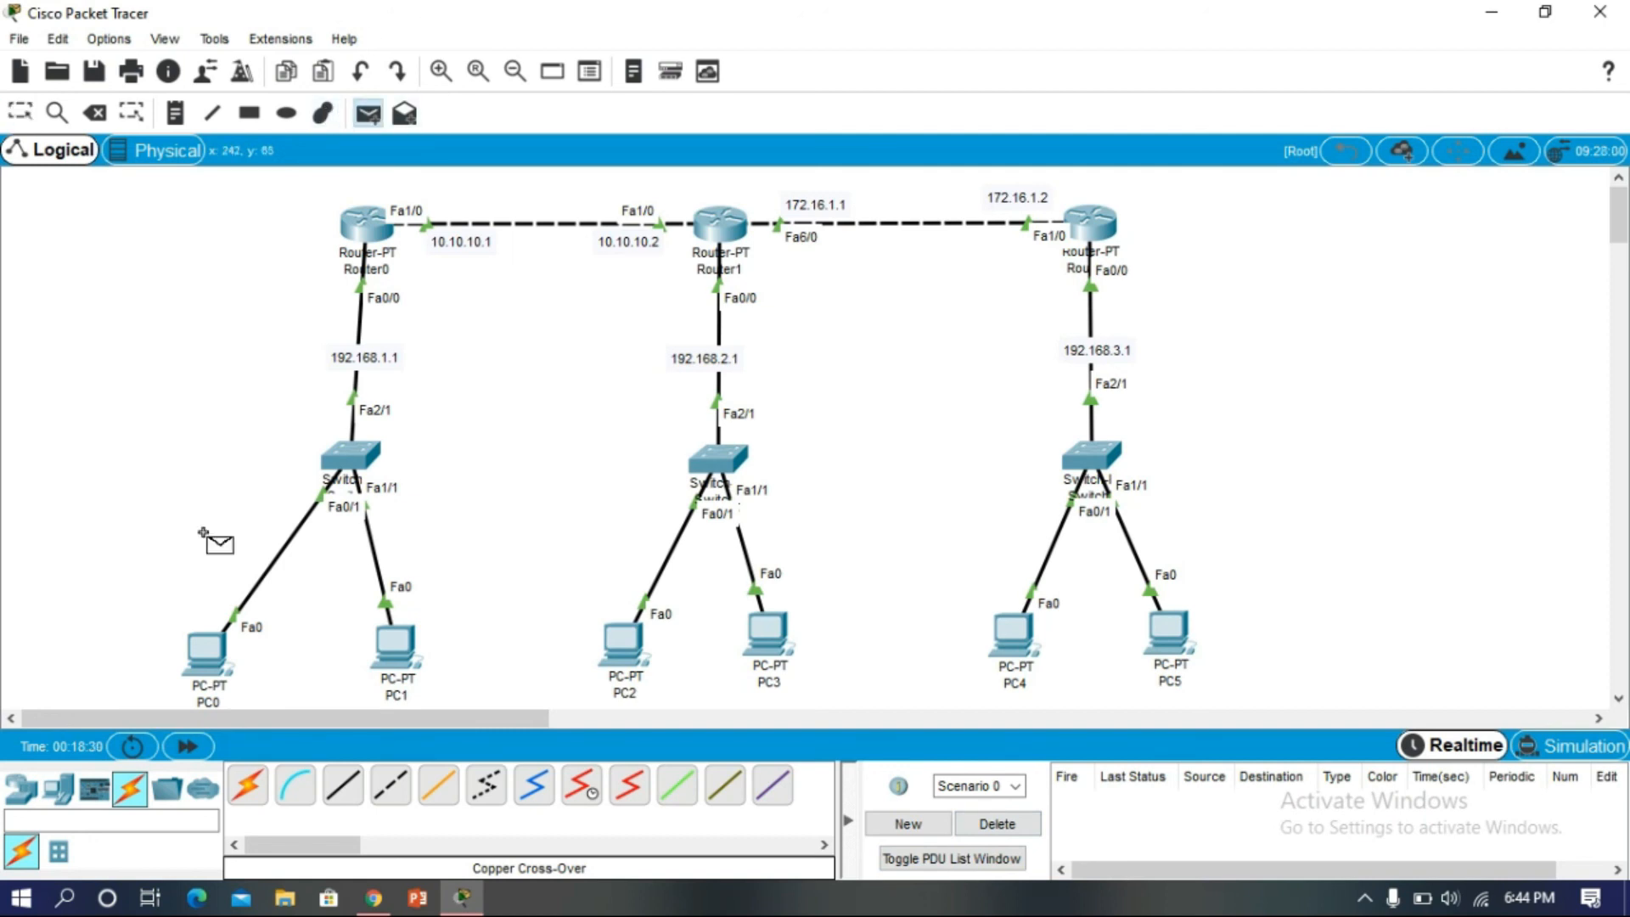
left_click(203, 661)
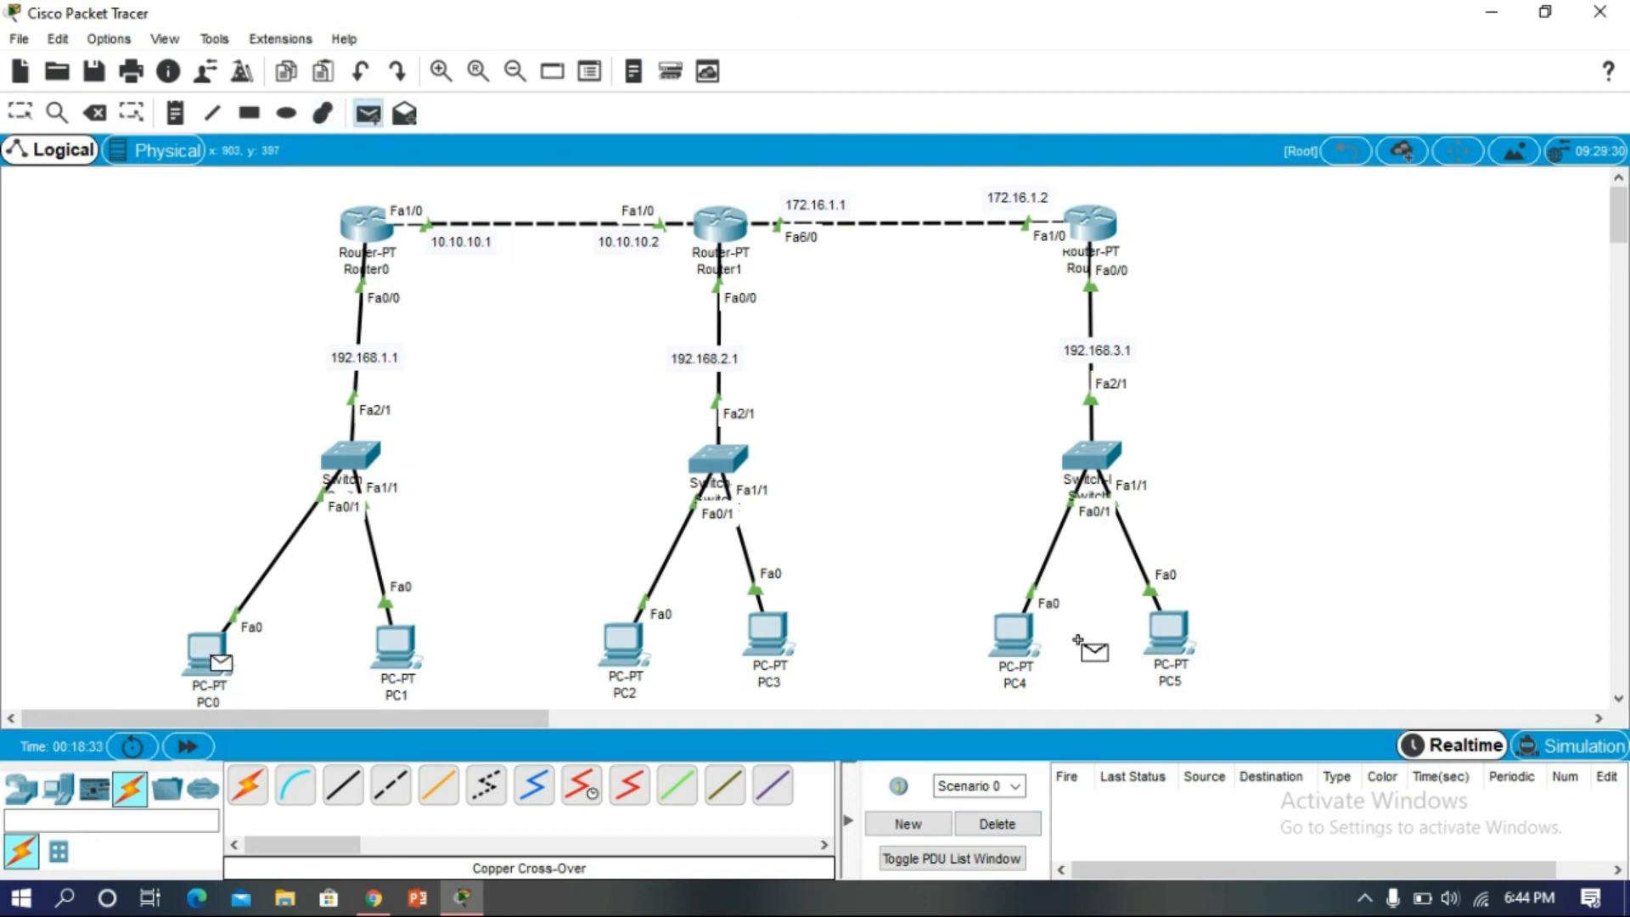
left_click(1002, 637)
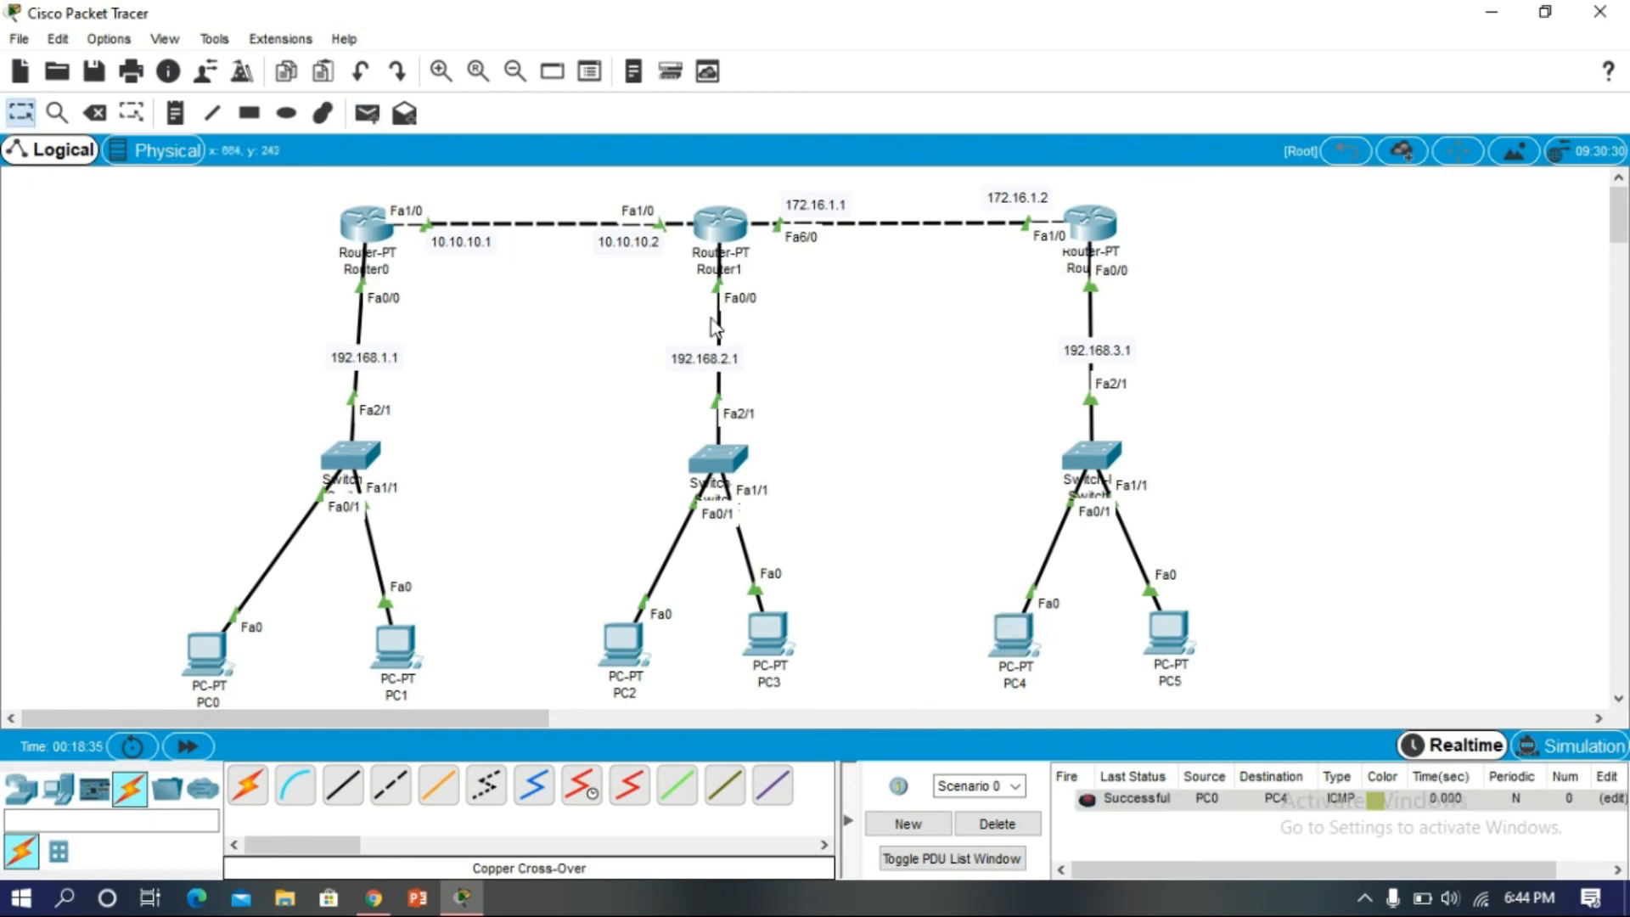
left_click(624, 645)
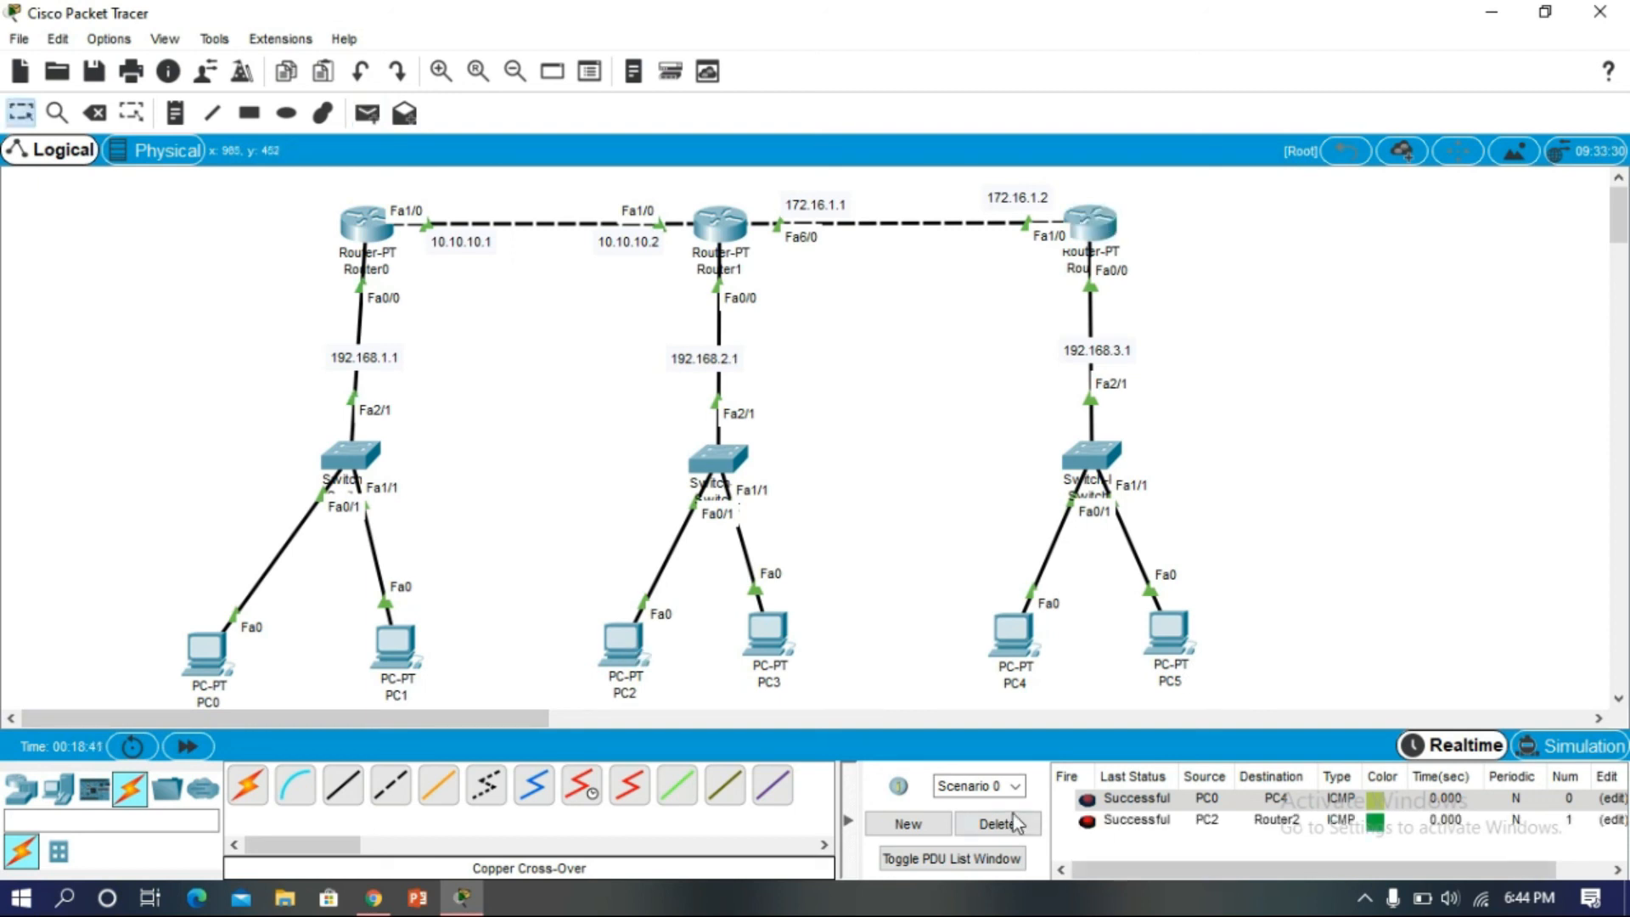
- Clear the PDU list and send a simple PDU from PC5 to Router0
left_click(997, 823)
left_click(369, 116)
left_click(1167, 628)
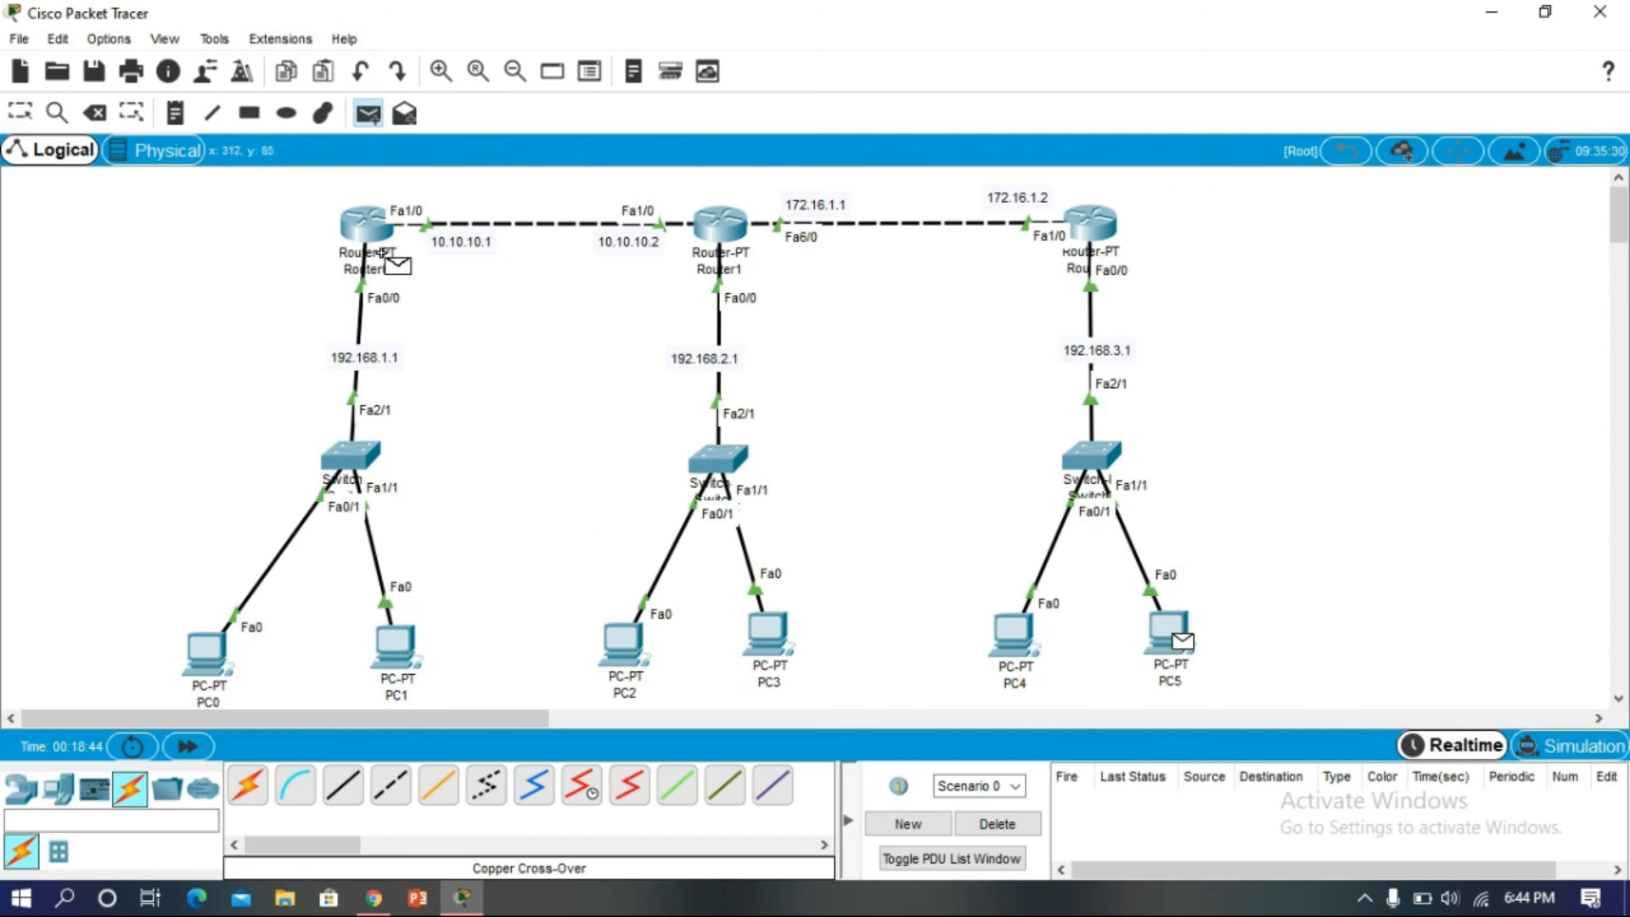
left_click(375, 226)
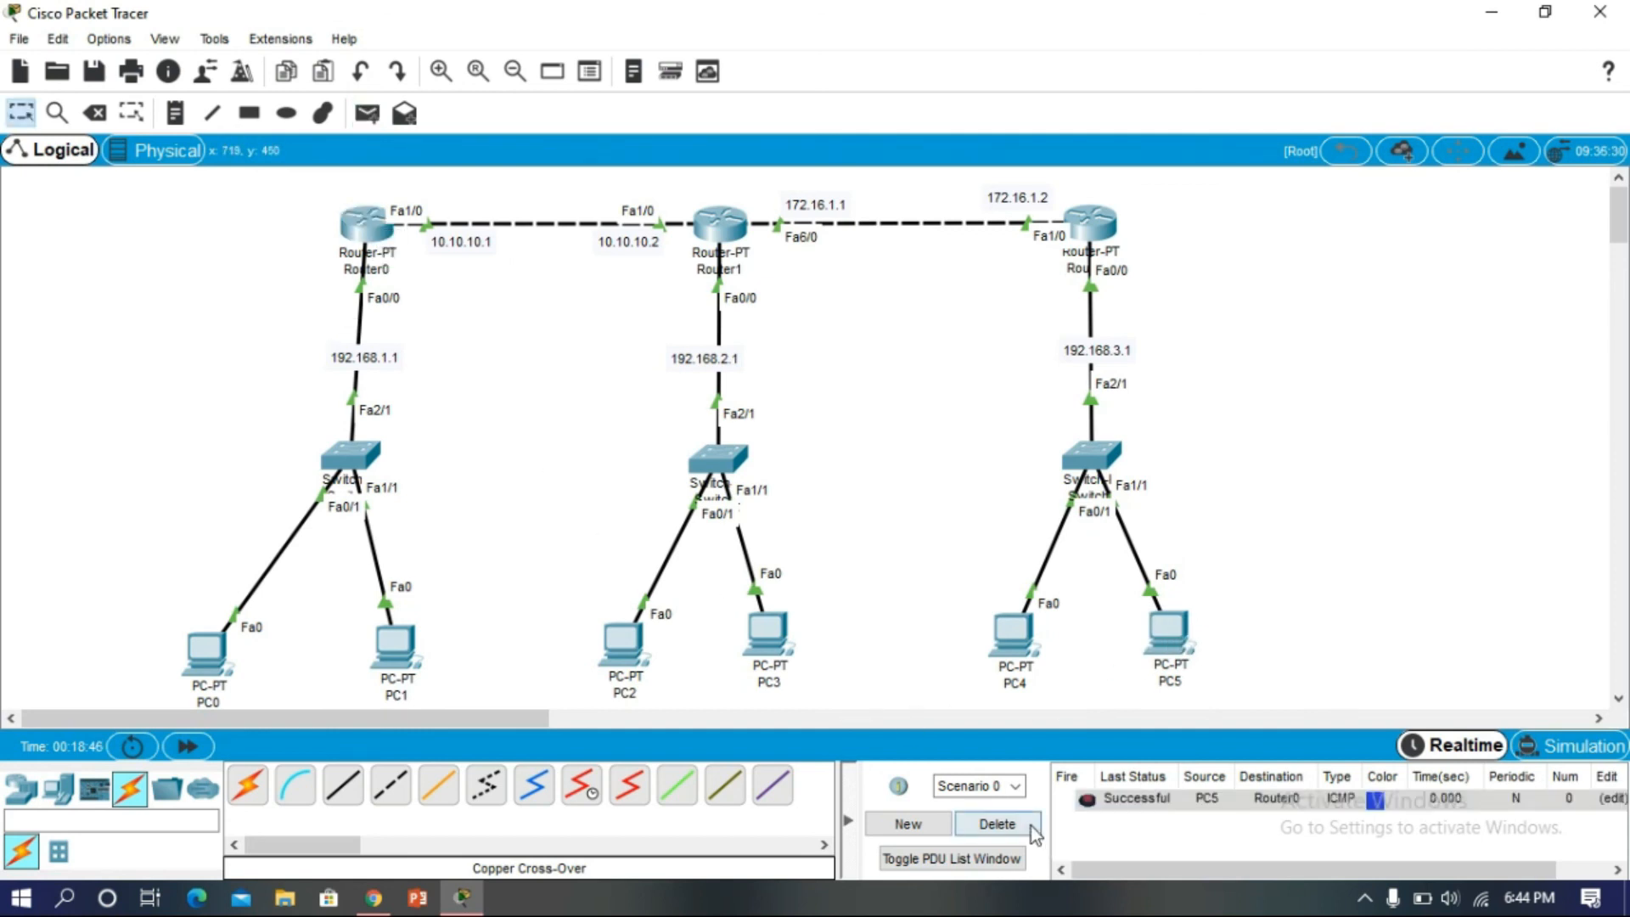
- Clear the PDU list and send a simple PDU from Router0 to PC3
left_click(1033, 827)
left_click(369, 114)
left_click(361, 226)
left_click(768, 636)
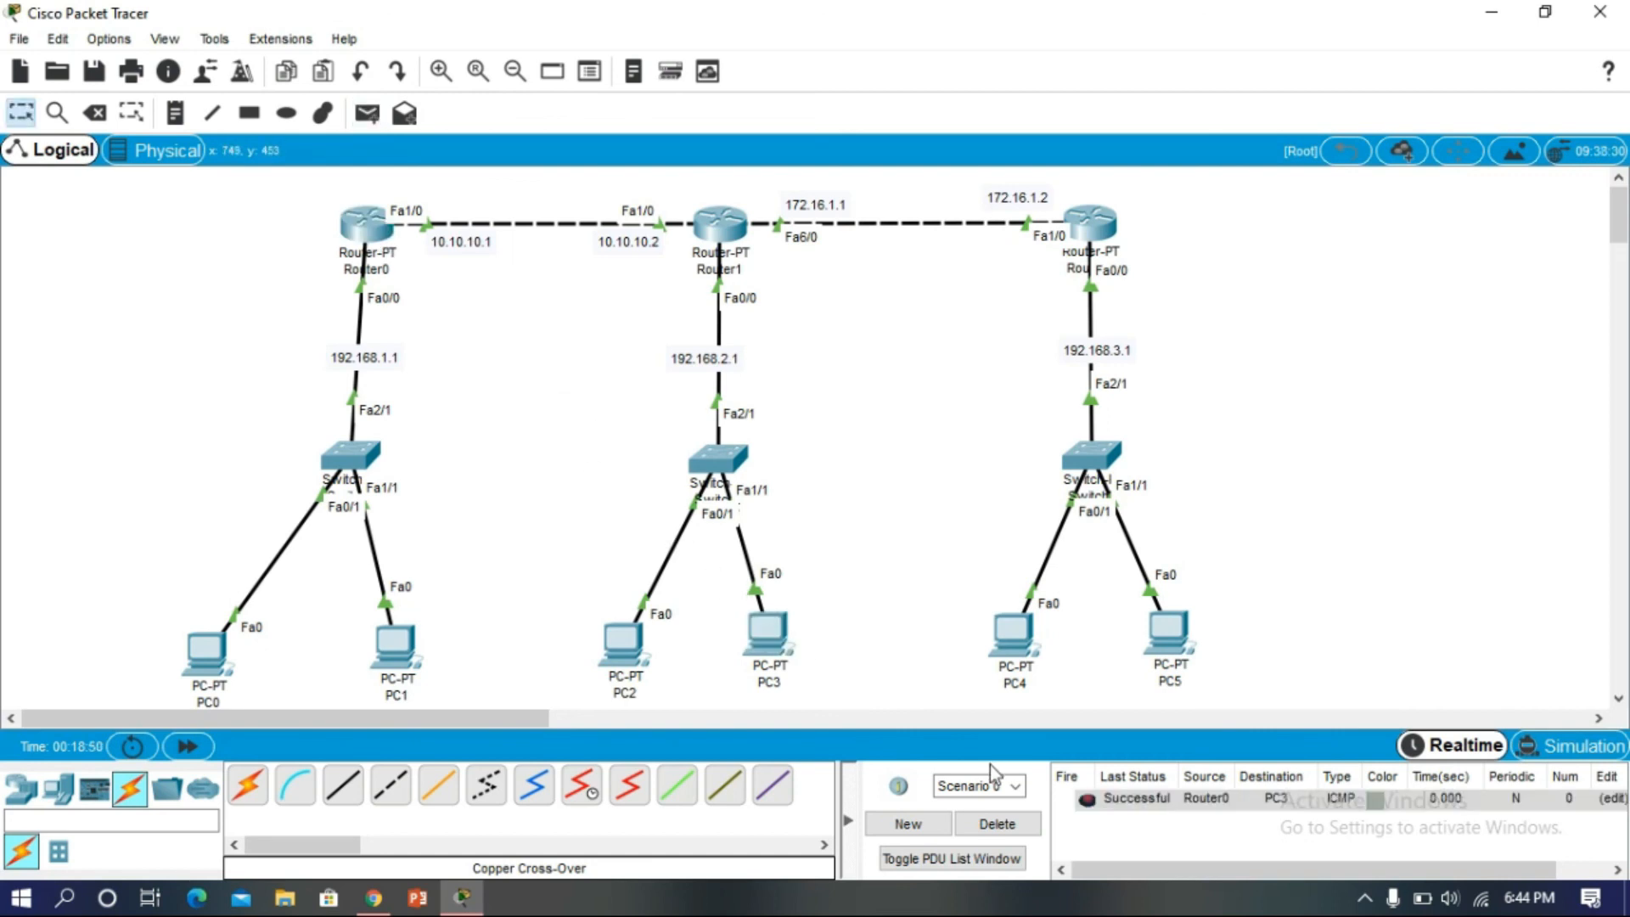
- Test connectivity from Router2 to PC0 with a simple PDU, clearing the PDU list before and after the test
left_click(998, 824)
left_click(367, 114)
left_click(1091, 224)
left_click(204, 633)
left_click(990, 823)
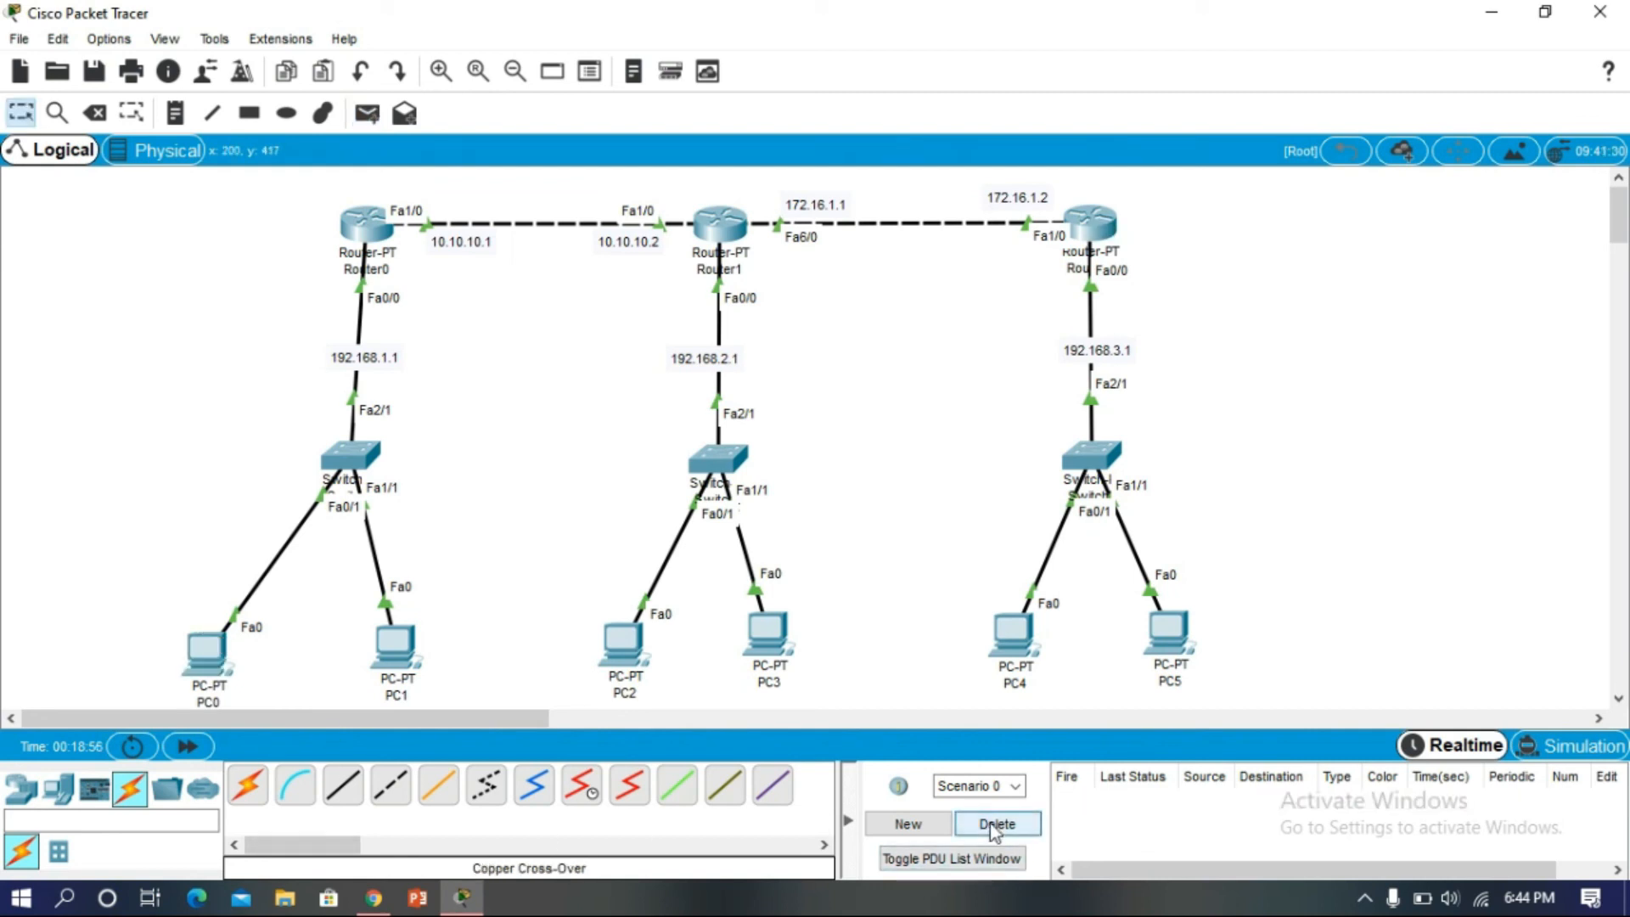